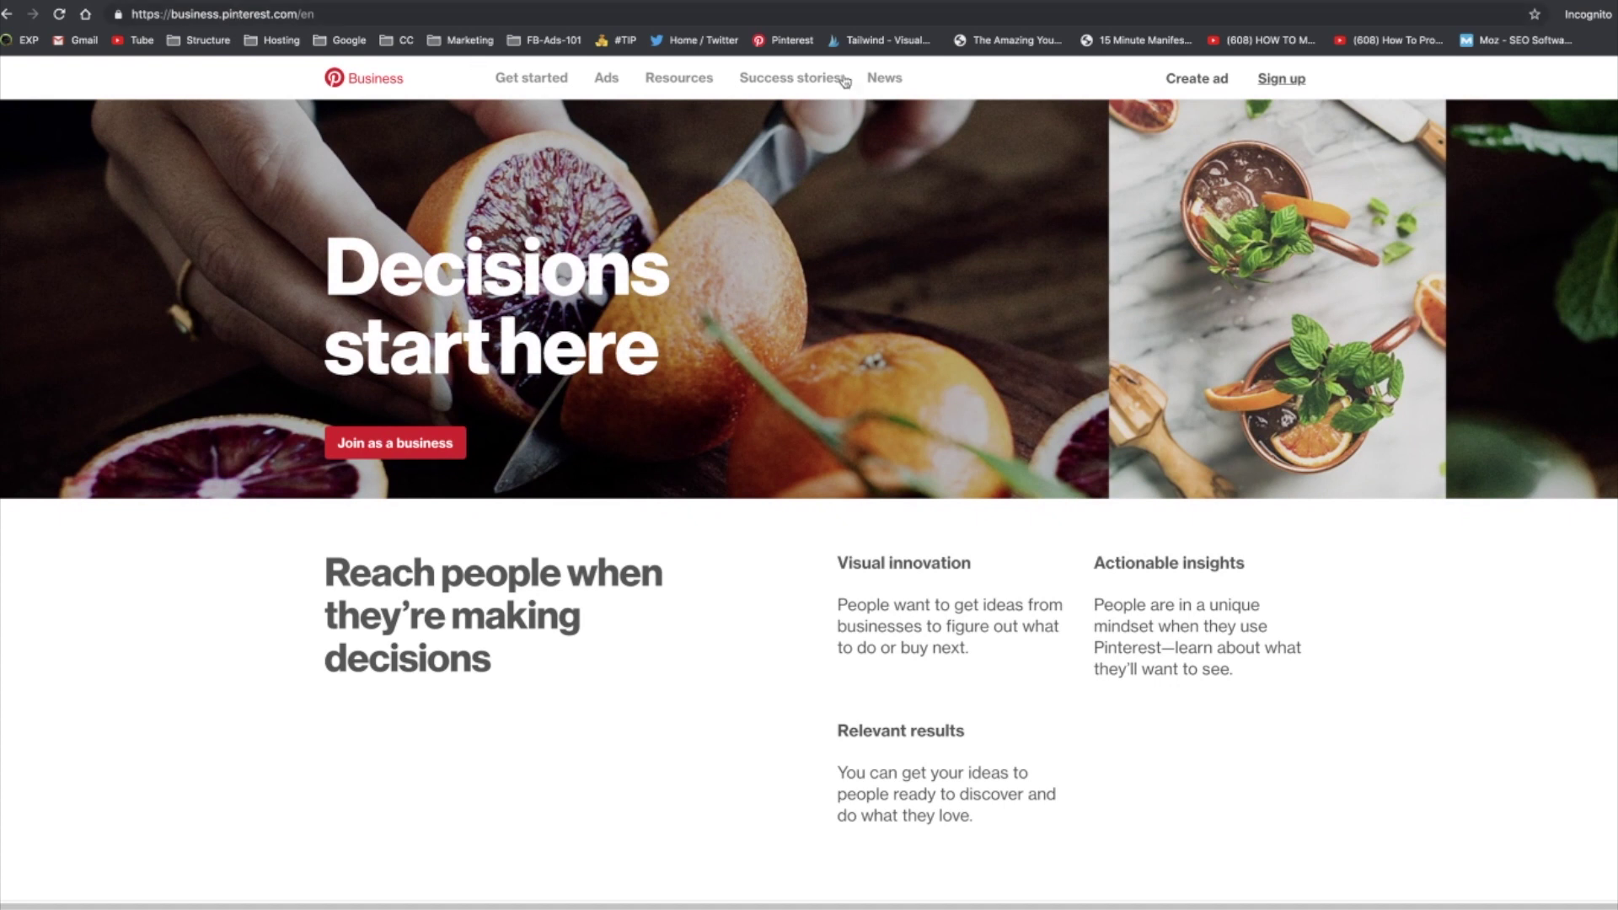
# Create a Pinterest business account with the business e-mail and account password, accepting English (US) and United States as language and country
pyautogui.click(1277, 79)
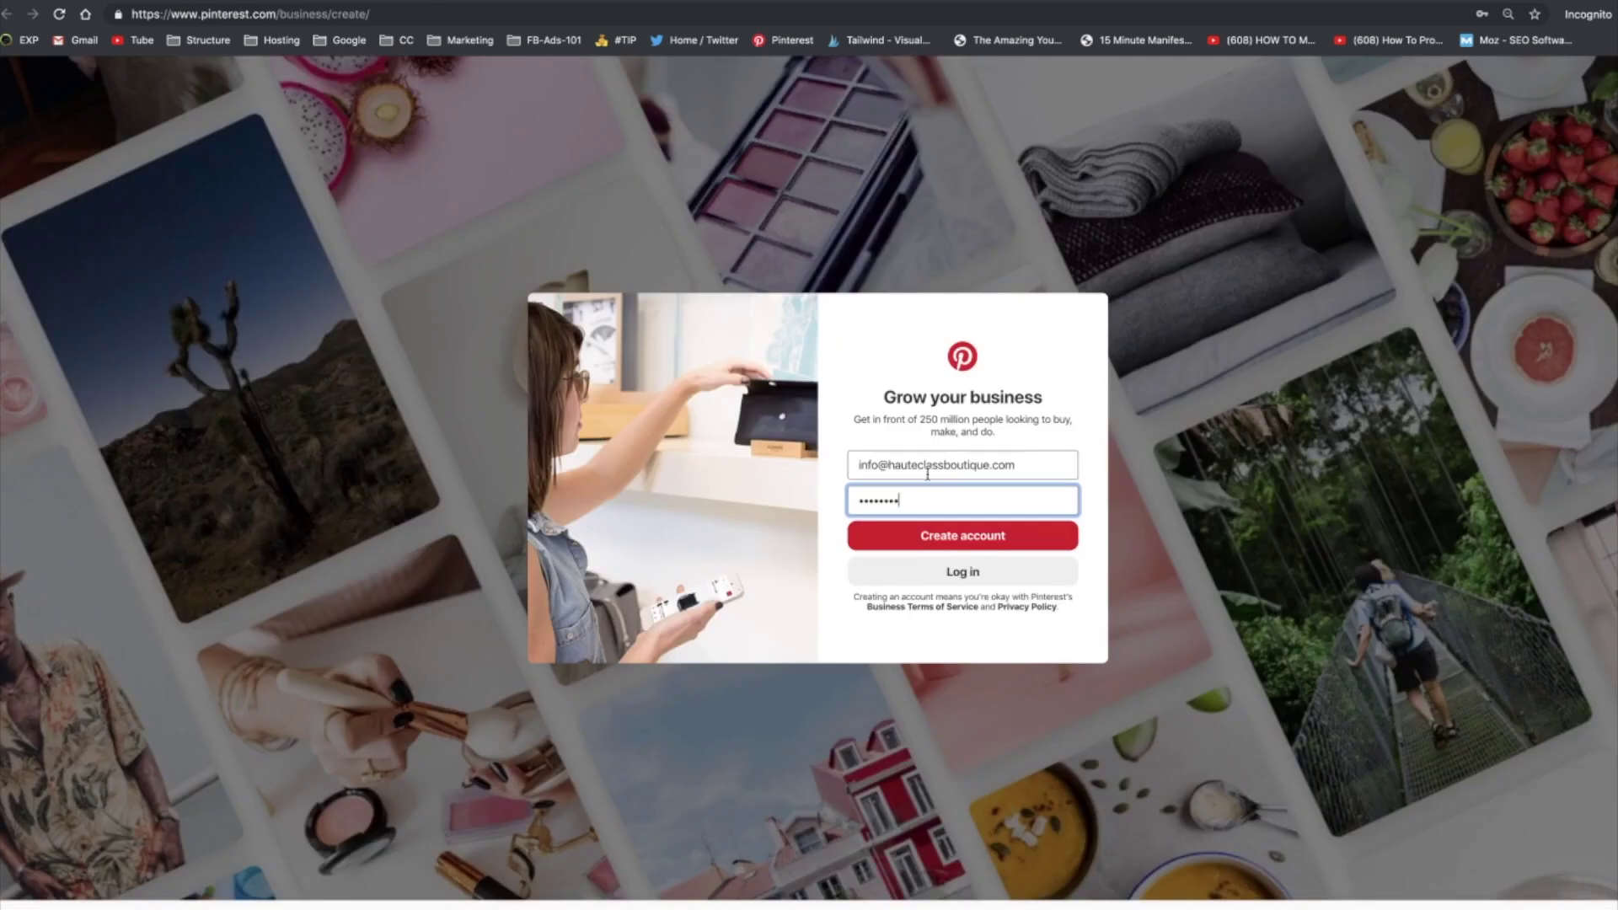
pyautogui.click(985, 536)
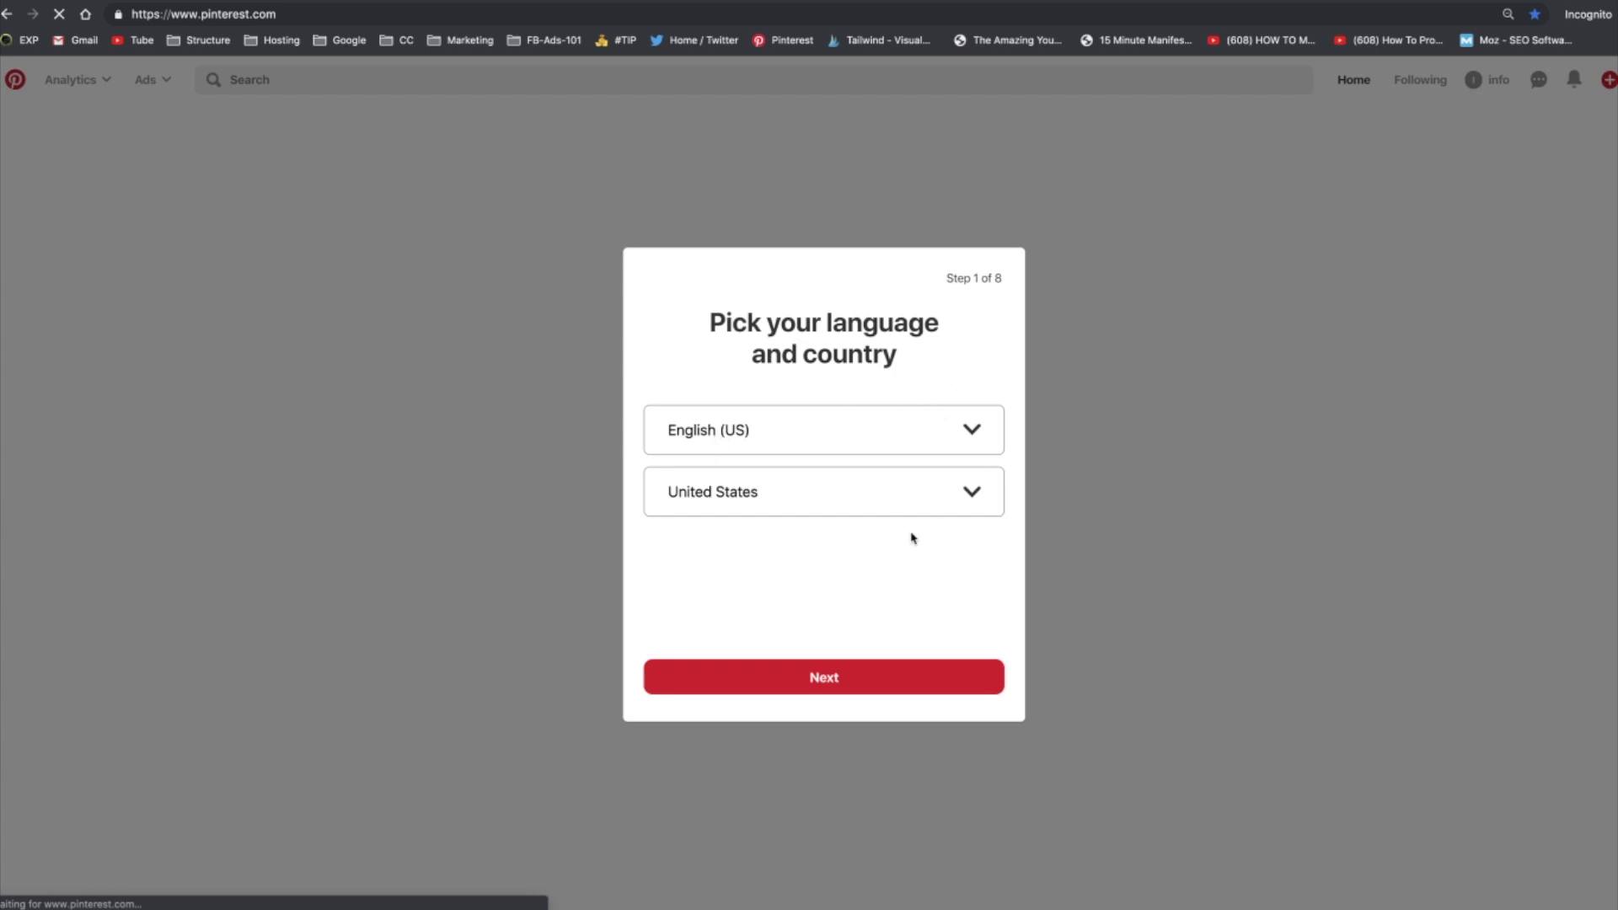
pyautogui.click(820, 684)
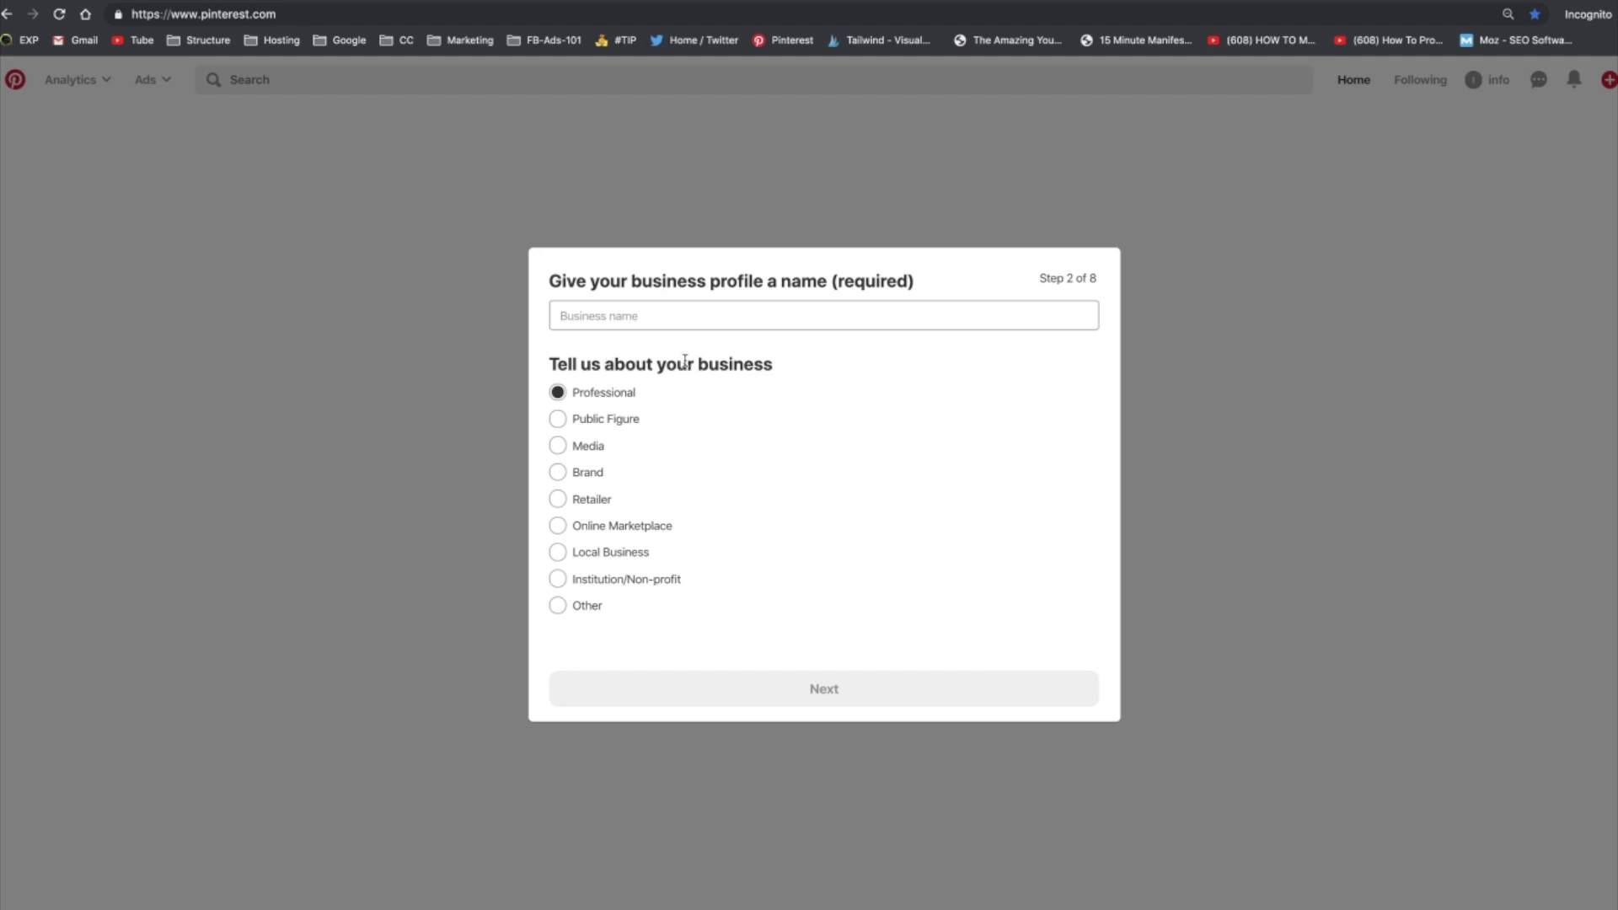
# Name the business profile Haute Class Boutique and classify the business as Retailer
pyautogui.click(669, 318)
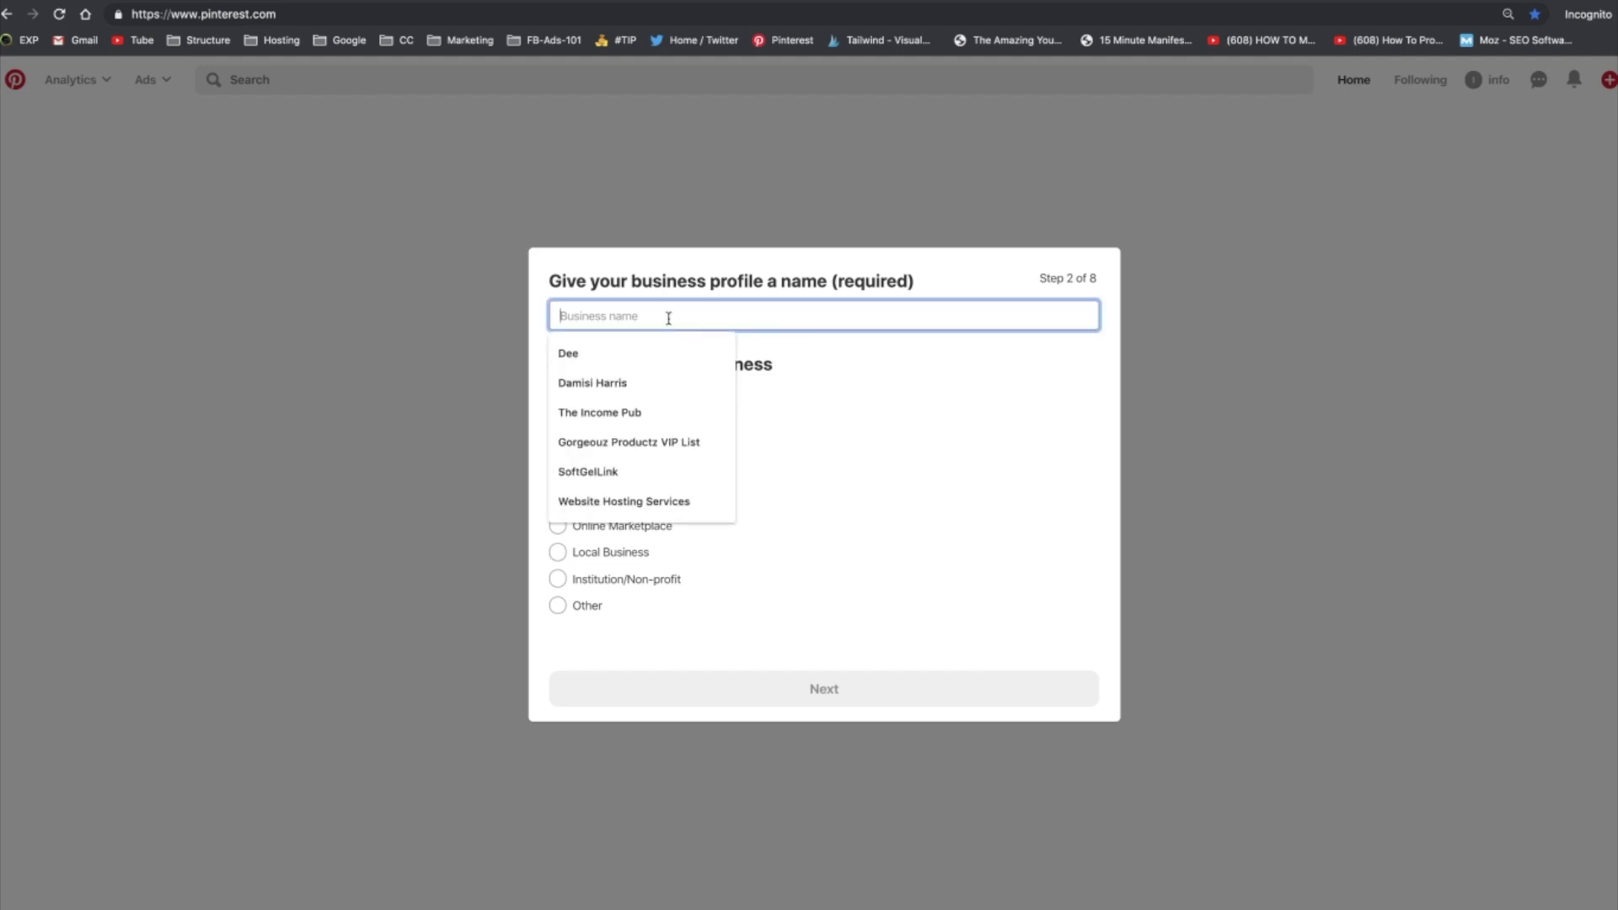
pyautogui.write('Haute ')
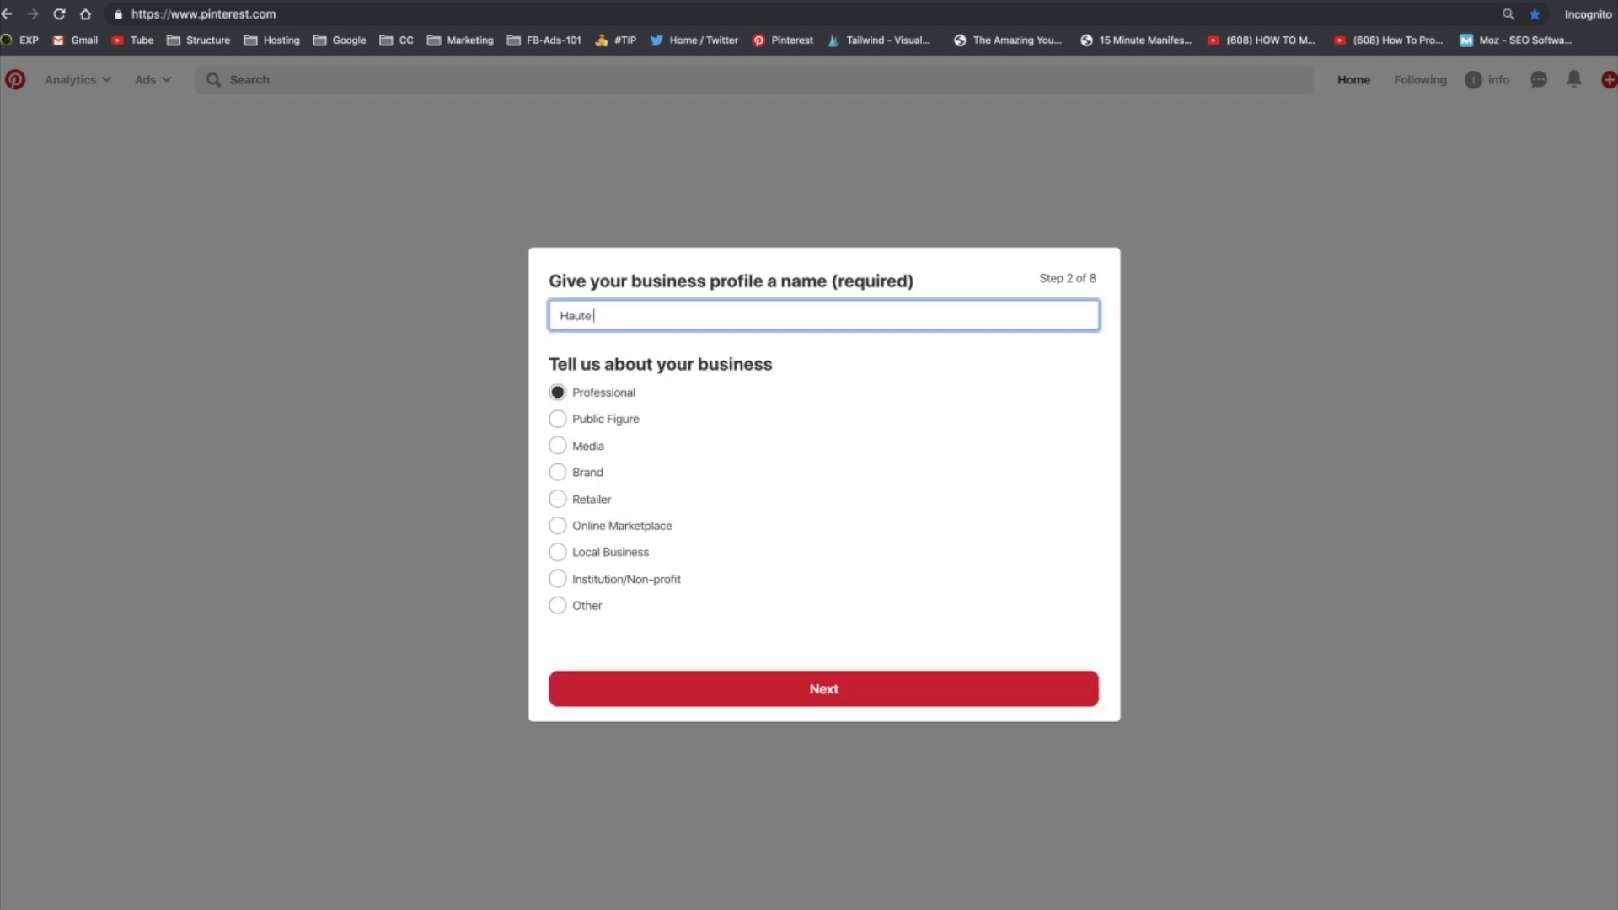
pyautogui.write('Class Boutique')
pyautogui.click(558, 502)
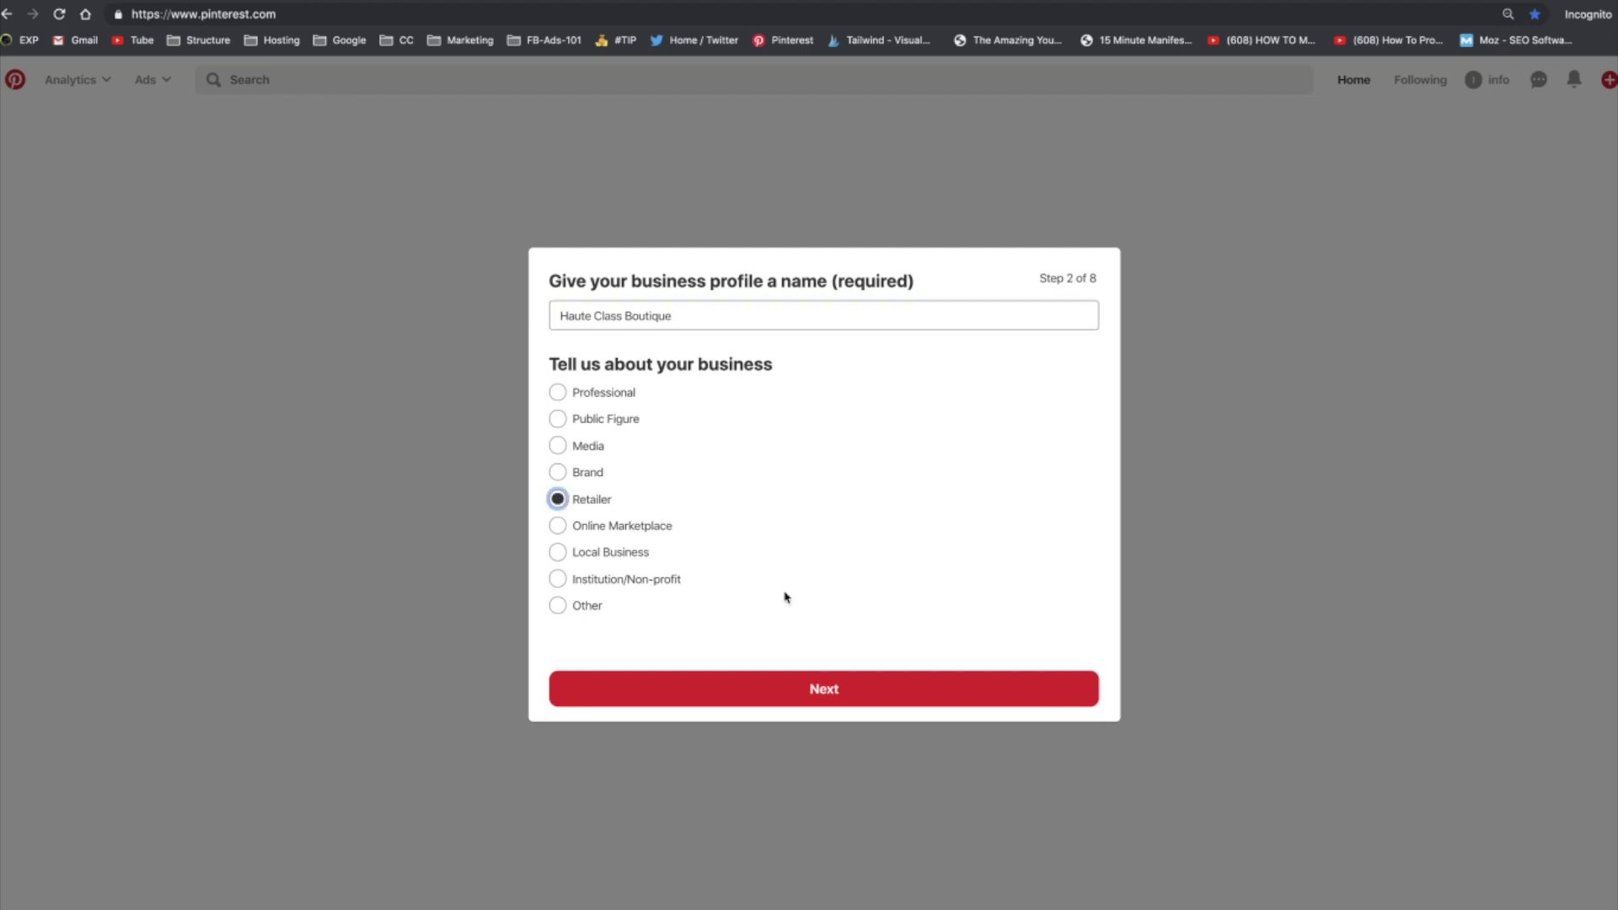
pyautogui.click(831, 696)
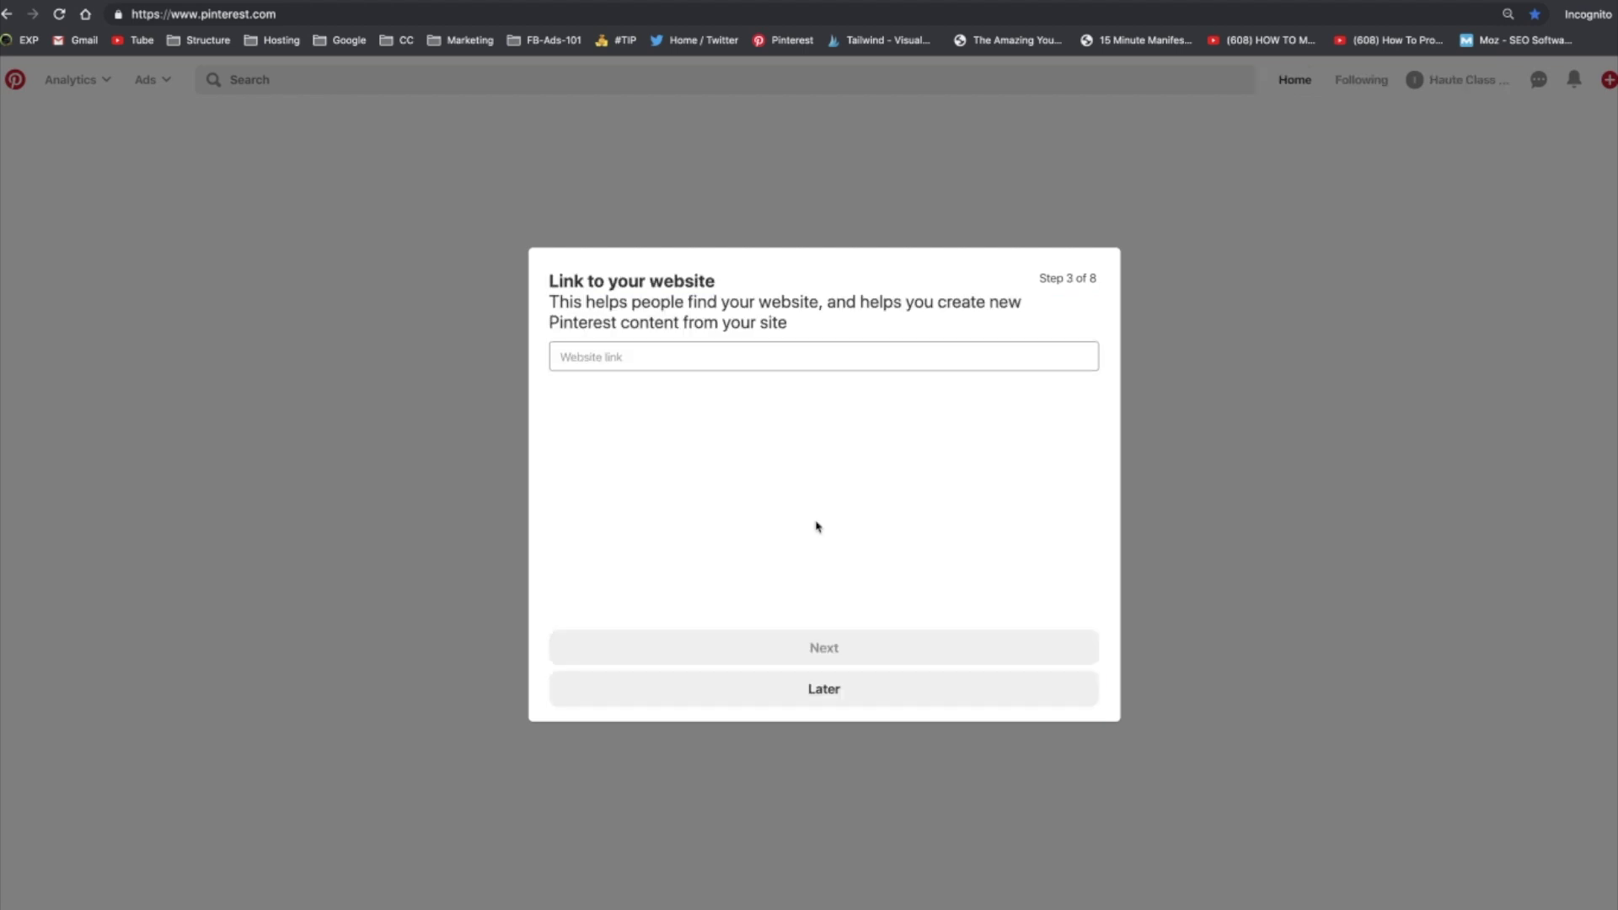
pyautogui.click(661, 355)
pyautogui.write('hauteclassbouti')
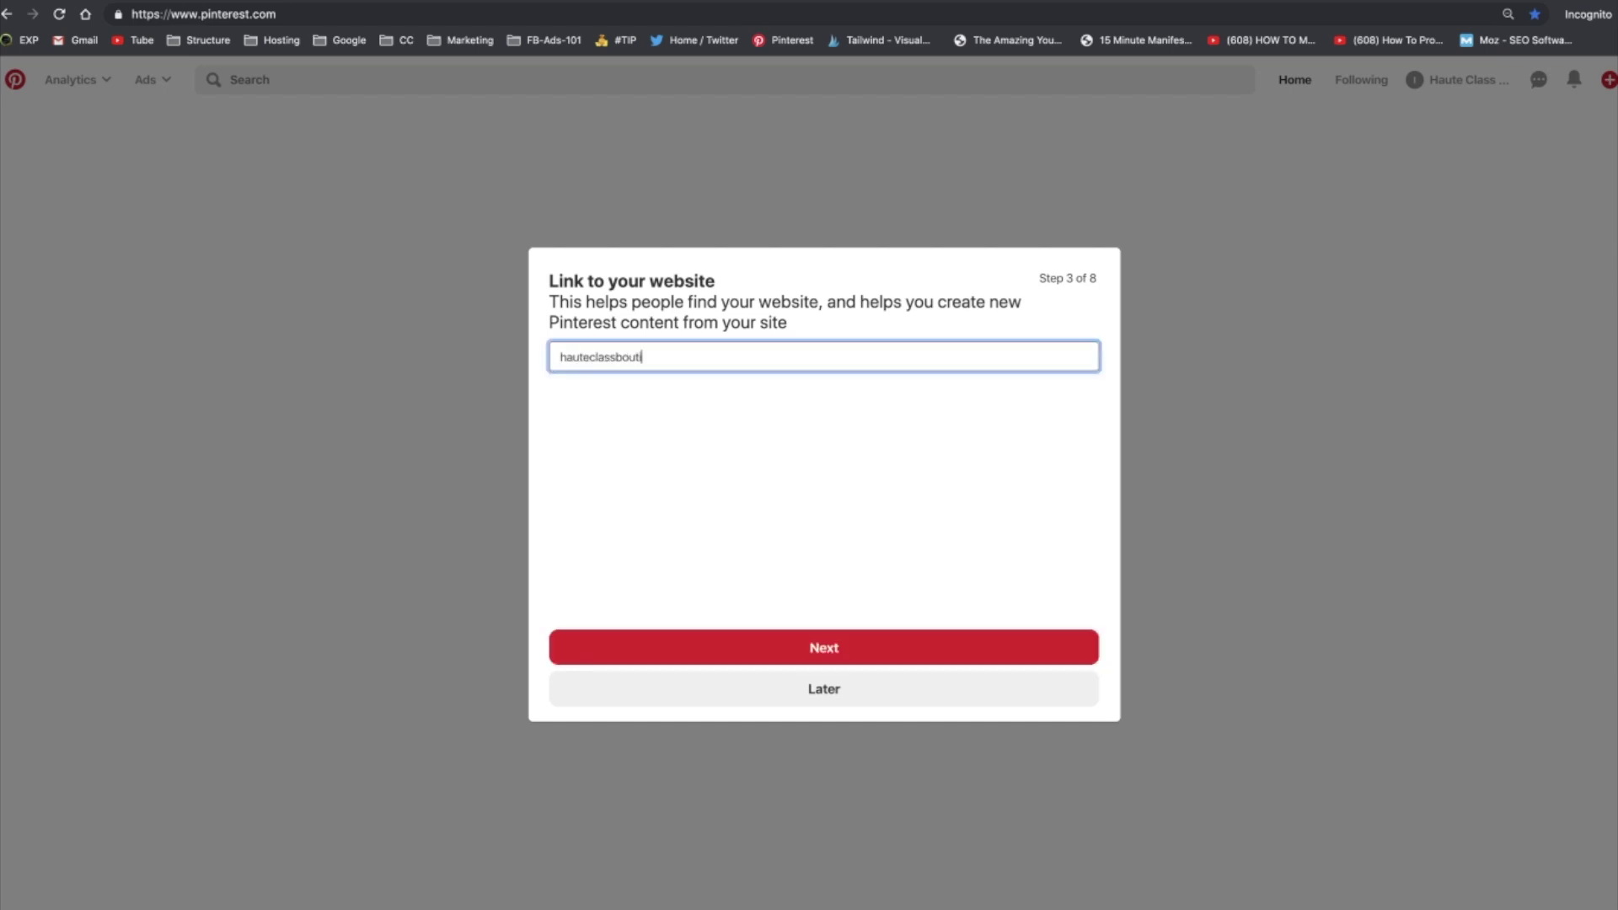
pyautogui.write('que.com')
pyautogui.click(559, 356)
pyautogui.write('www.')
pyautogui.click(848, 647)
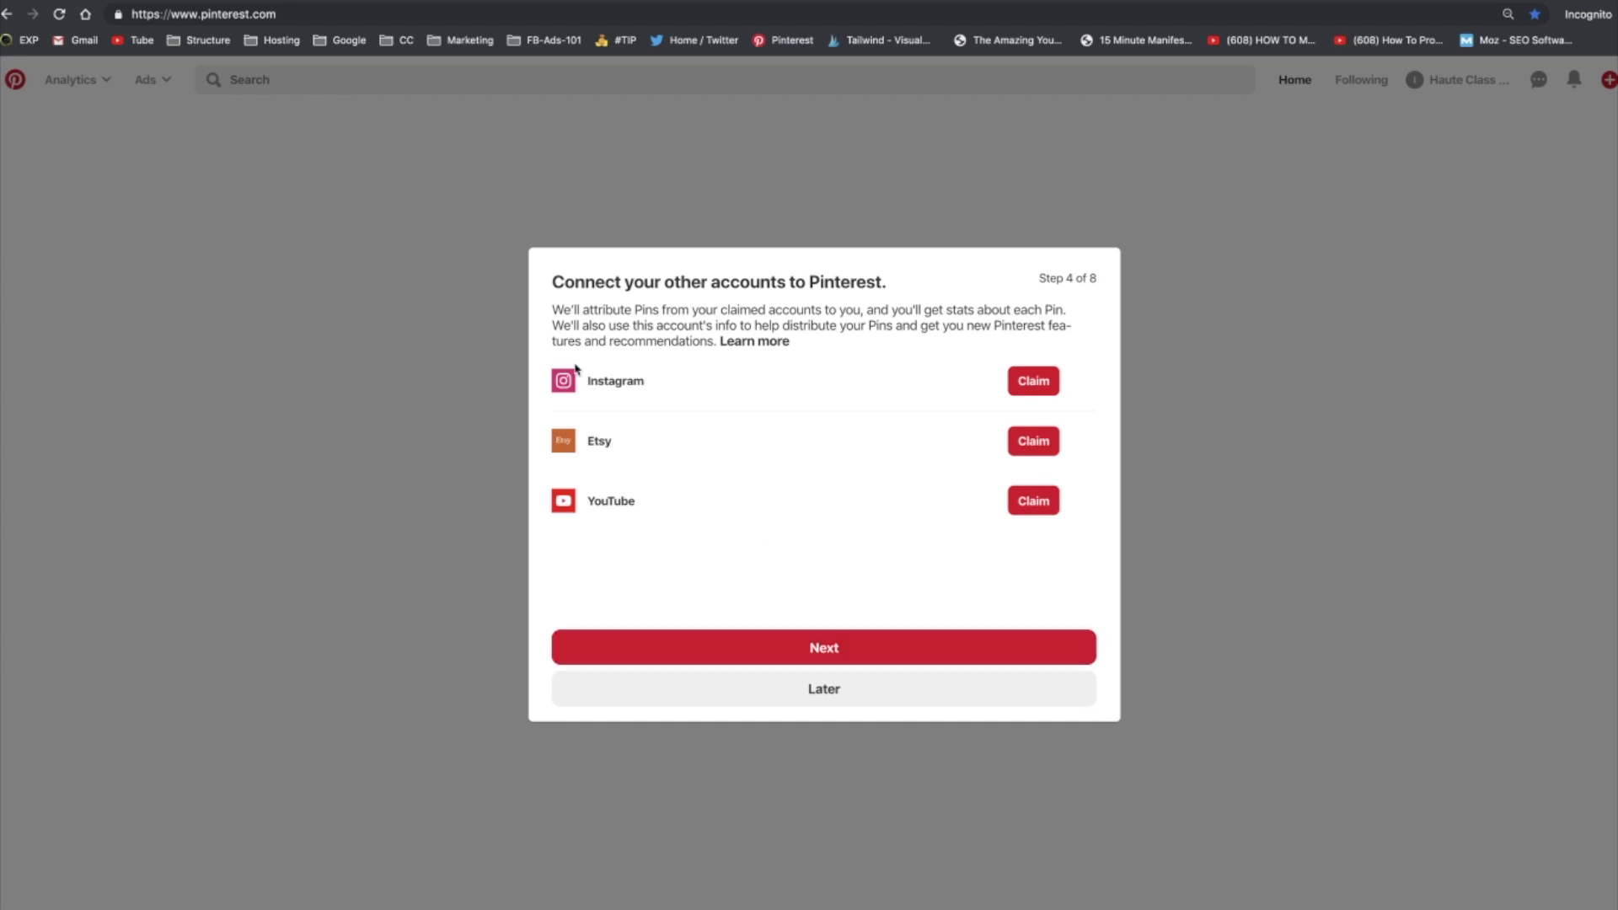
# Continue without claiming any other accounts and answer the advertising question with "I'm not sure yet"
pyautogui.click(824, 648)
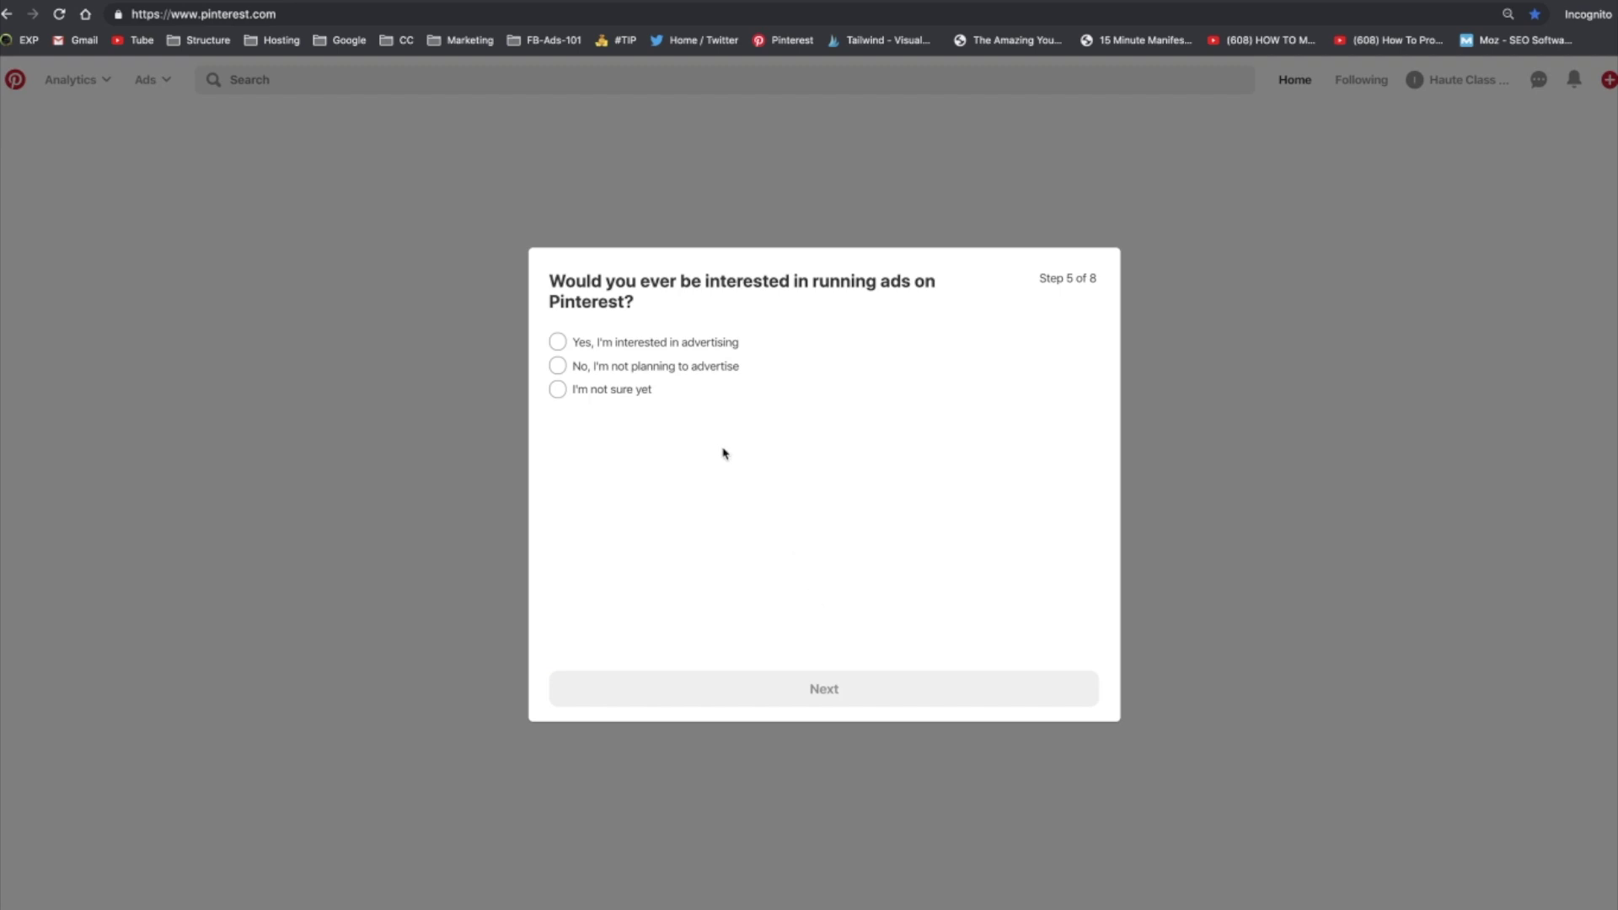
pyautogui.click(553, 394)
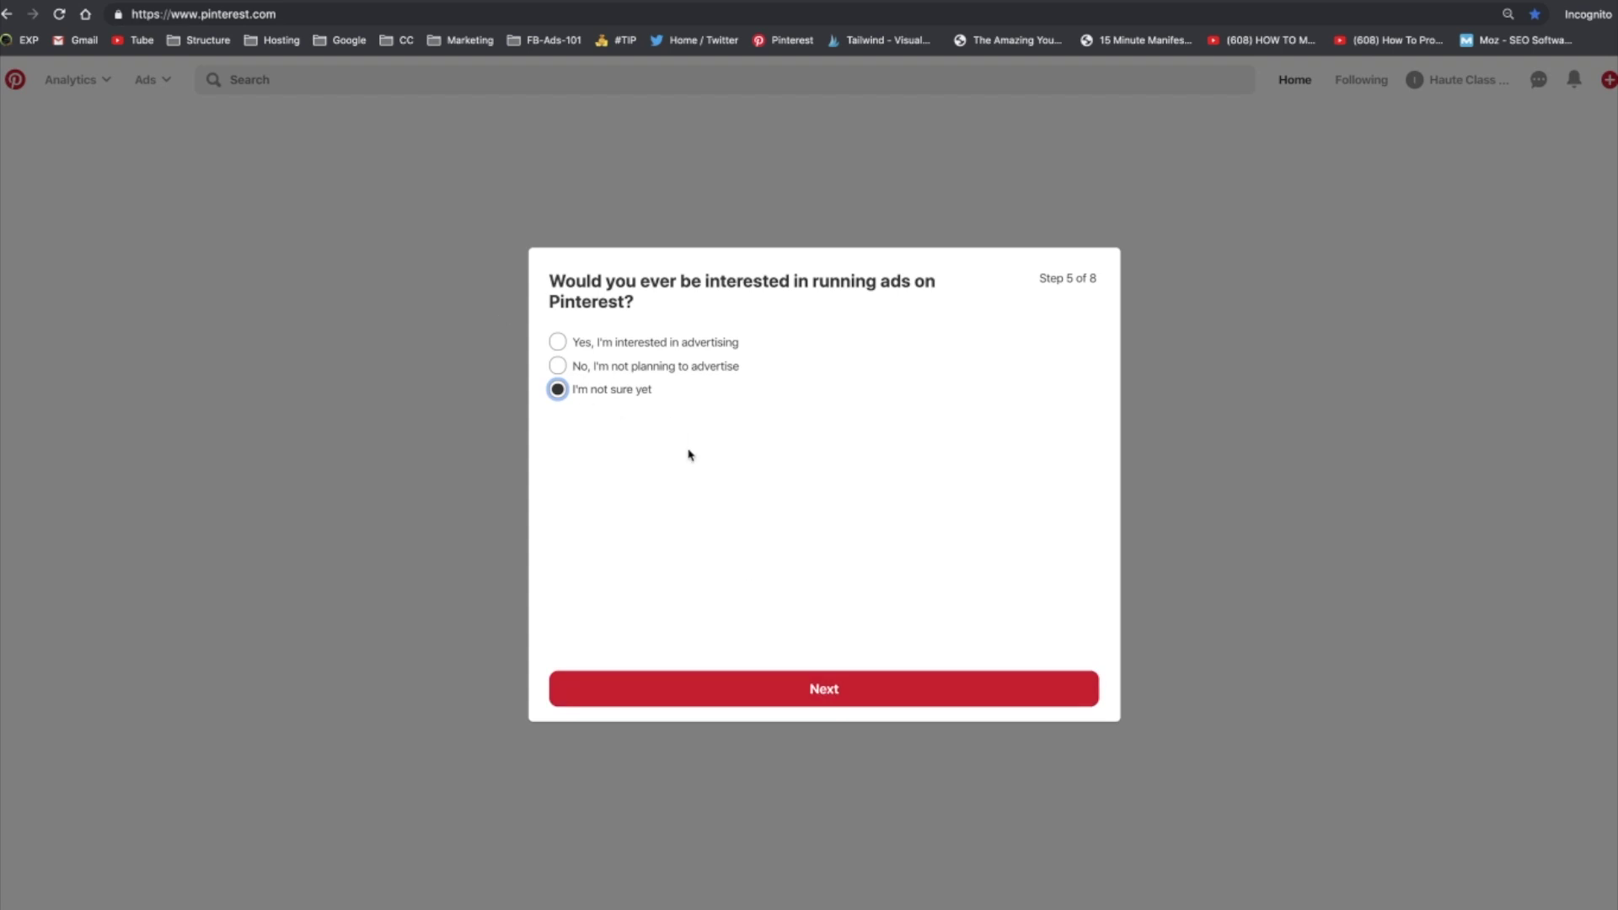
pyautogui.click(842, 687)
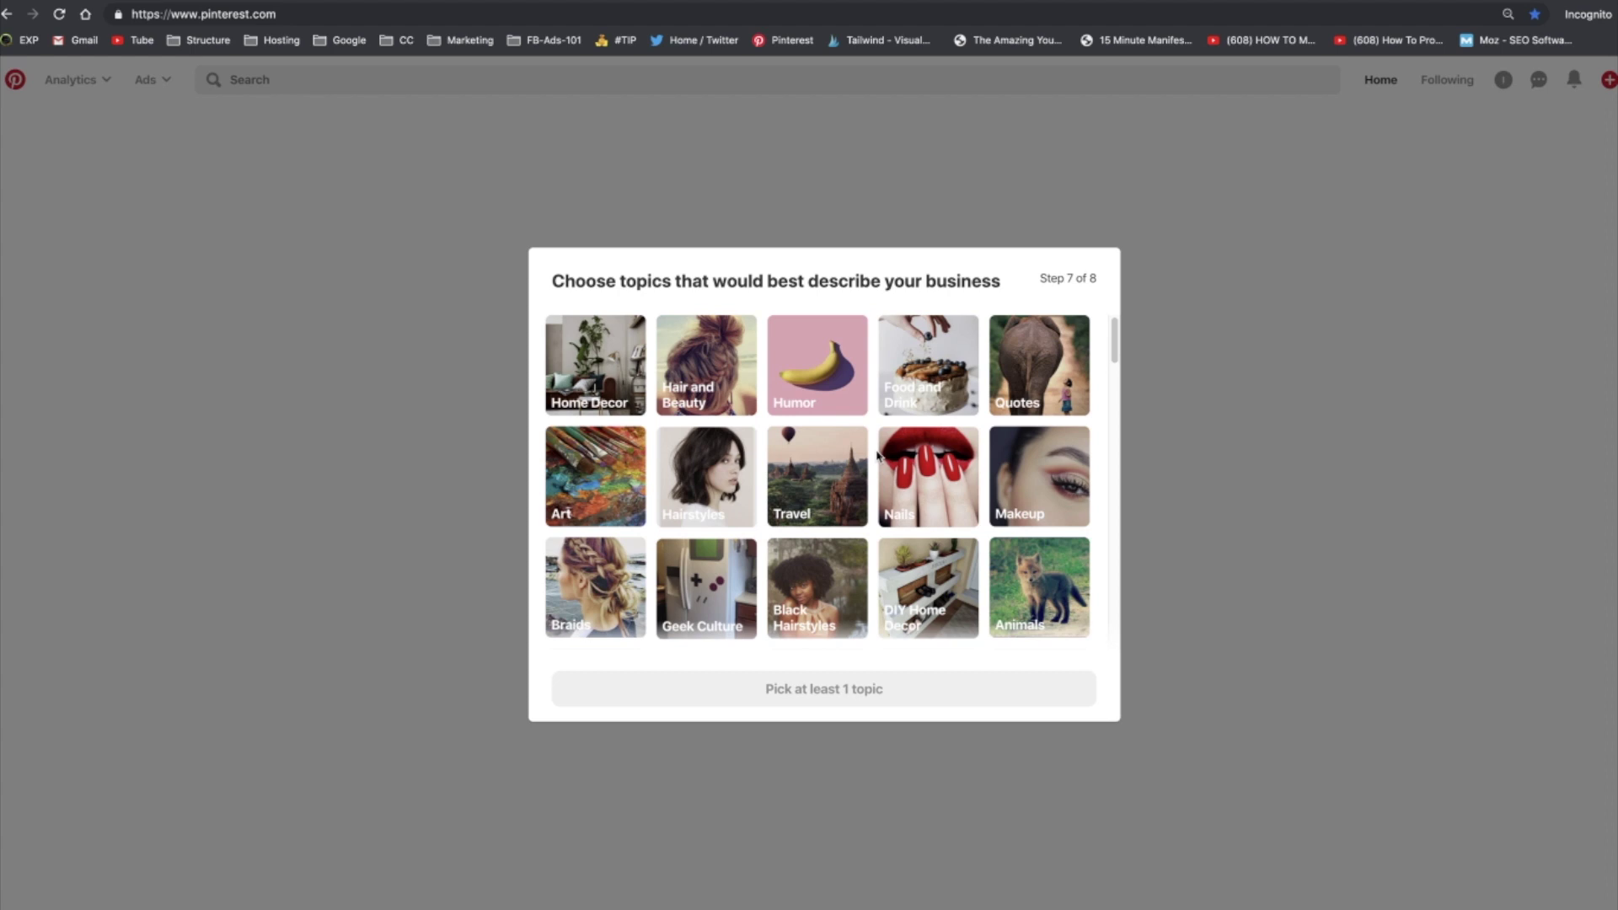
# Choose Nails, Makeup, Hairstyles and Eye Makeup as topics describing the business
pyautogui.click(927, 482)
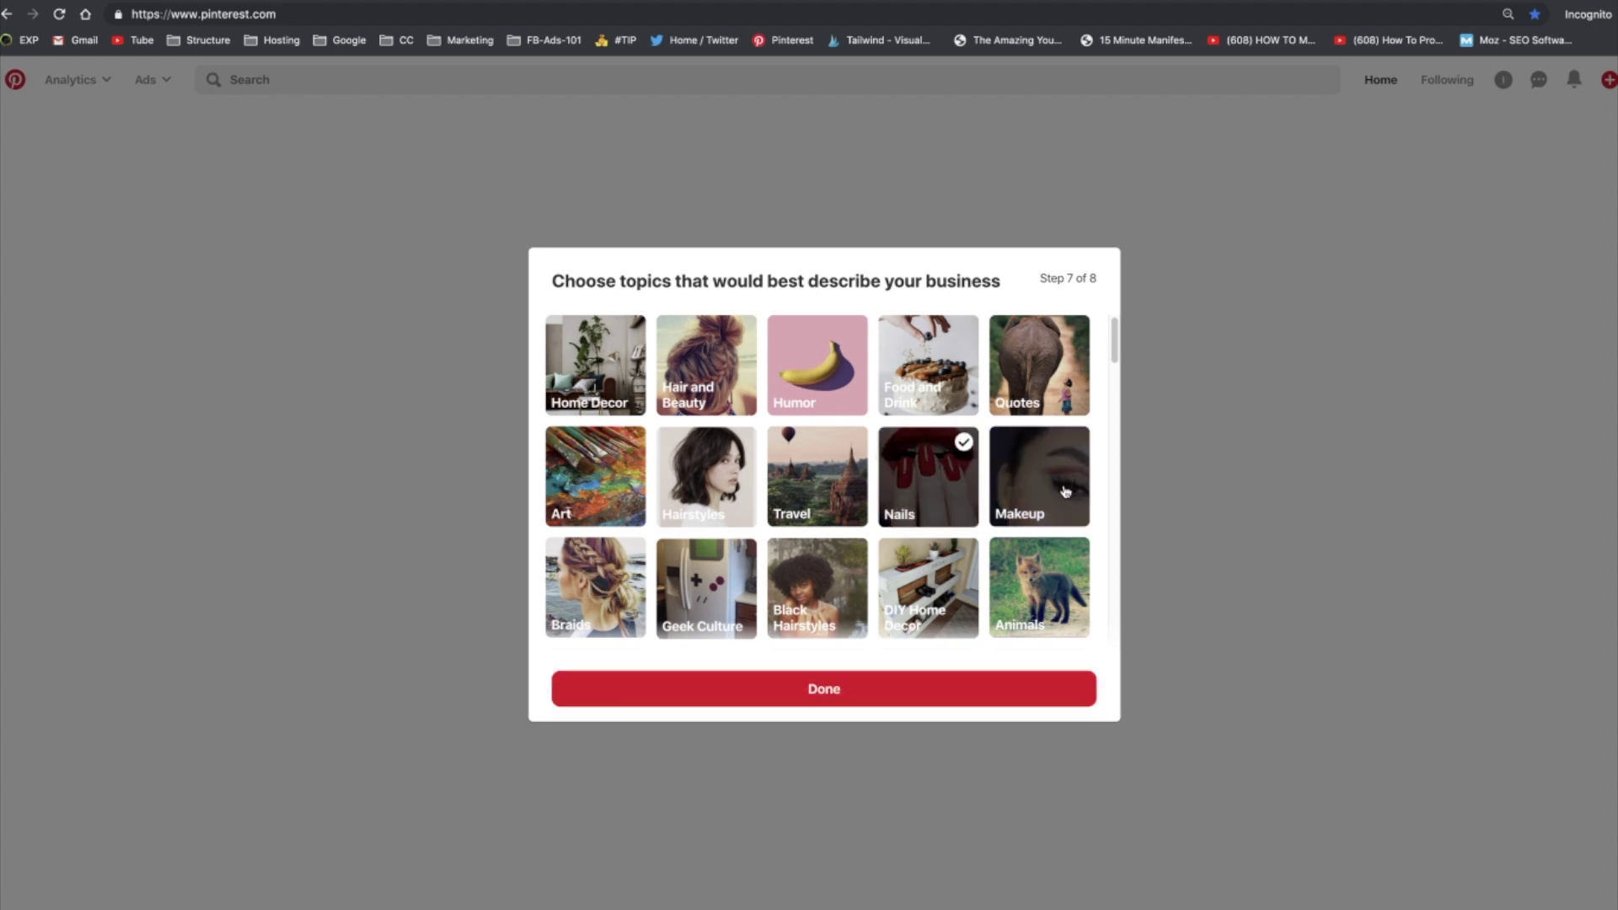
pyautogui.click(1056, 490)
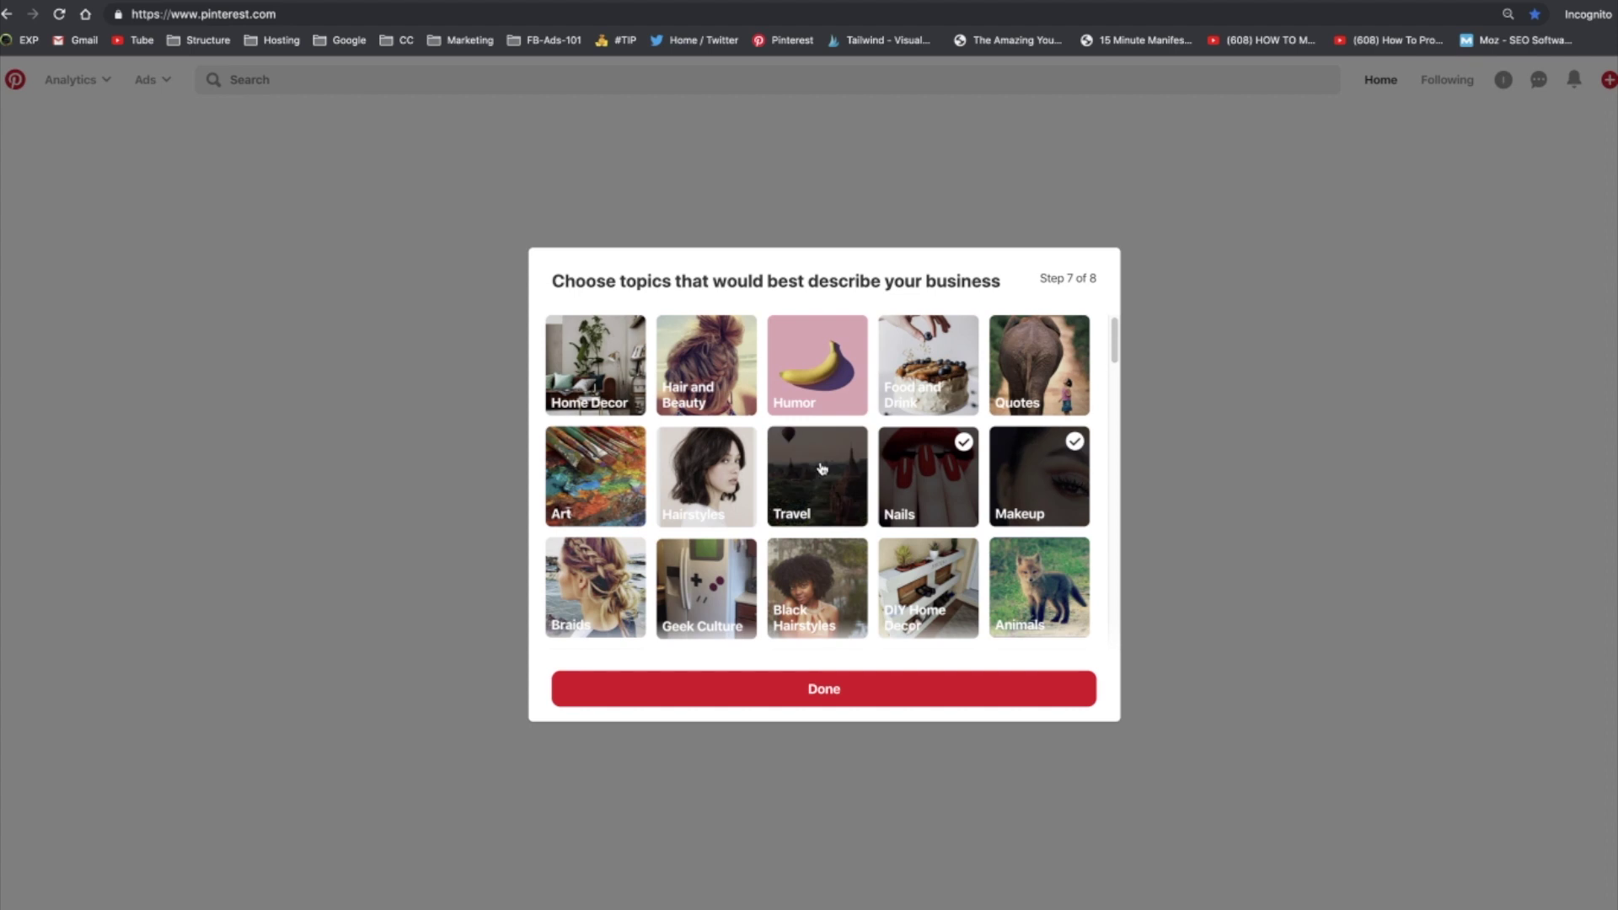
pyautogui.click(712, 481)
pyautogui.click(604, 382)
pyautogui.scroll(-3, 873, 527)
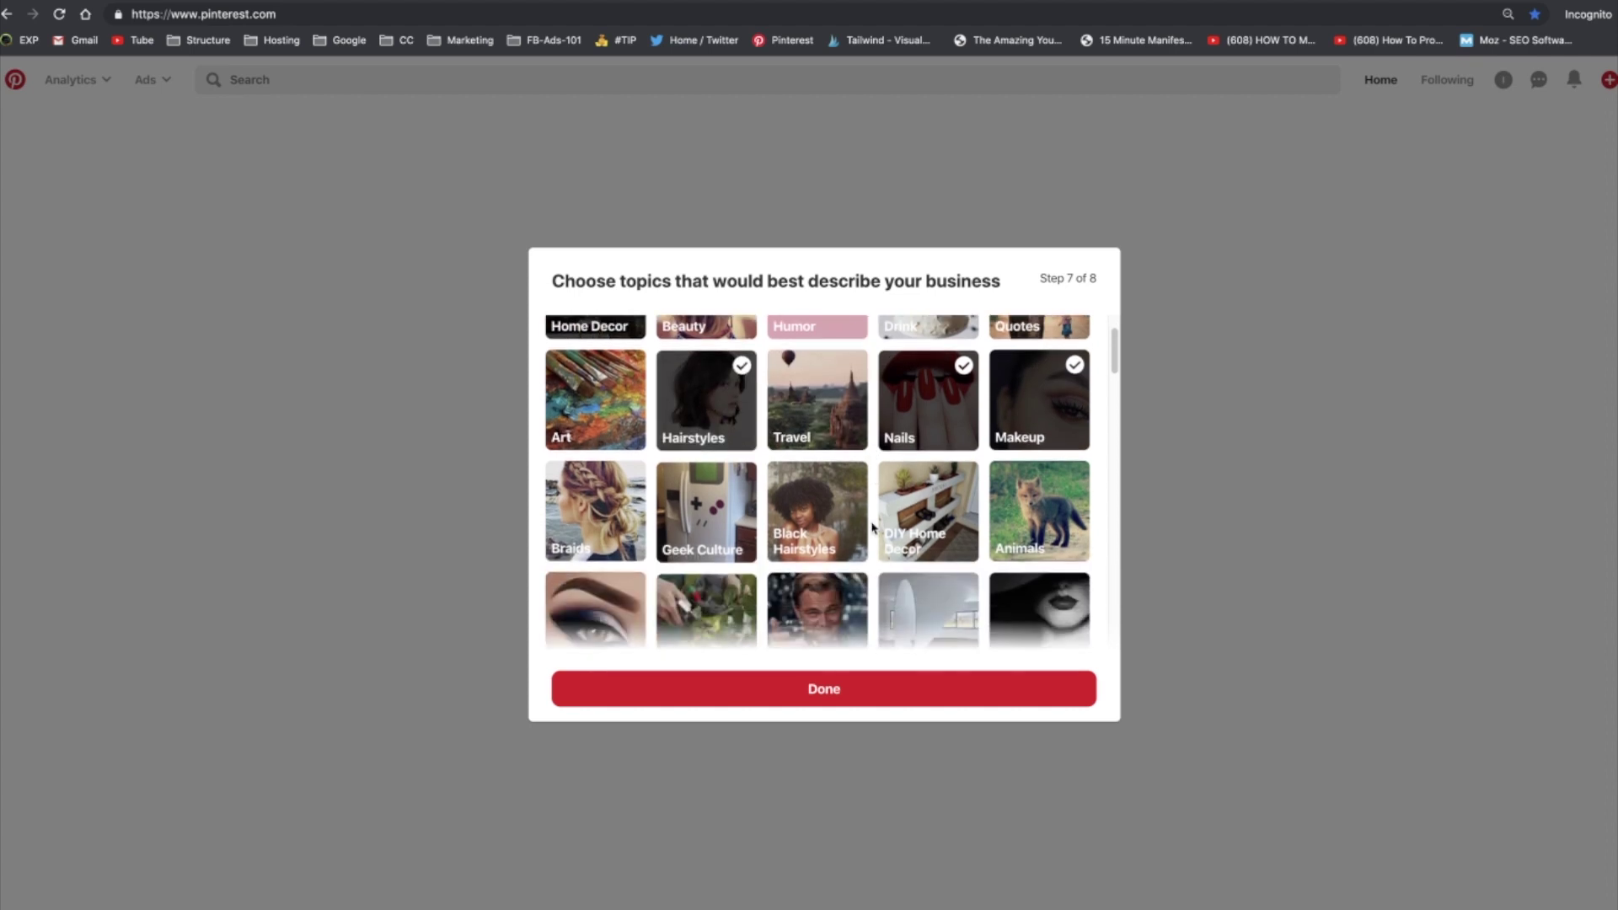
pyautogui.scroll(-3, 873, 526)
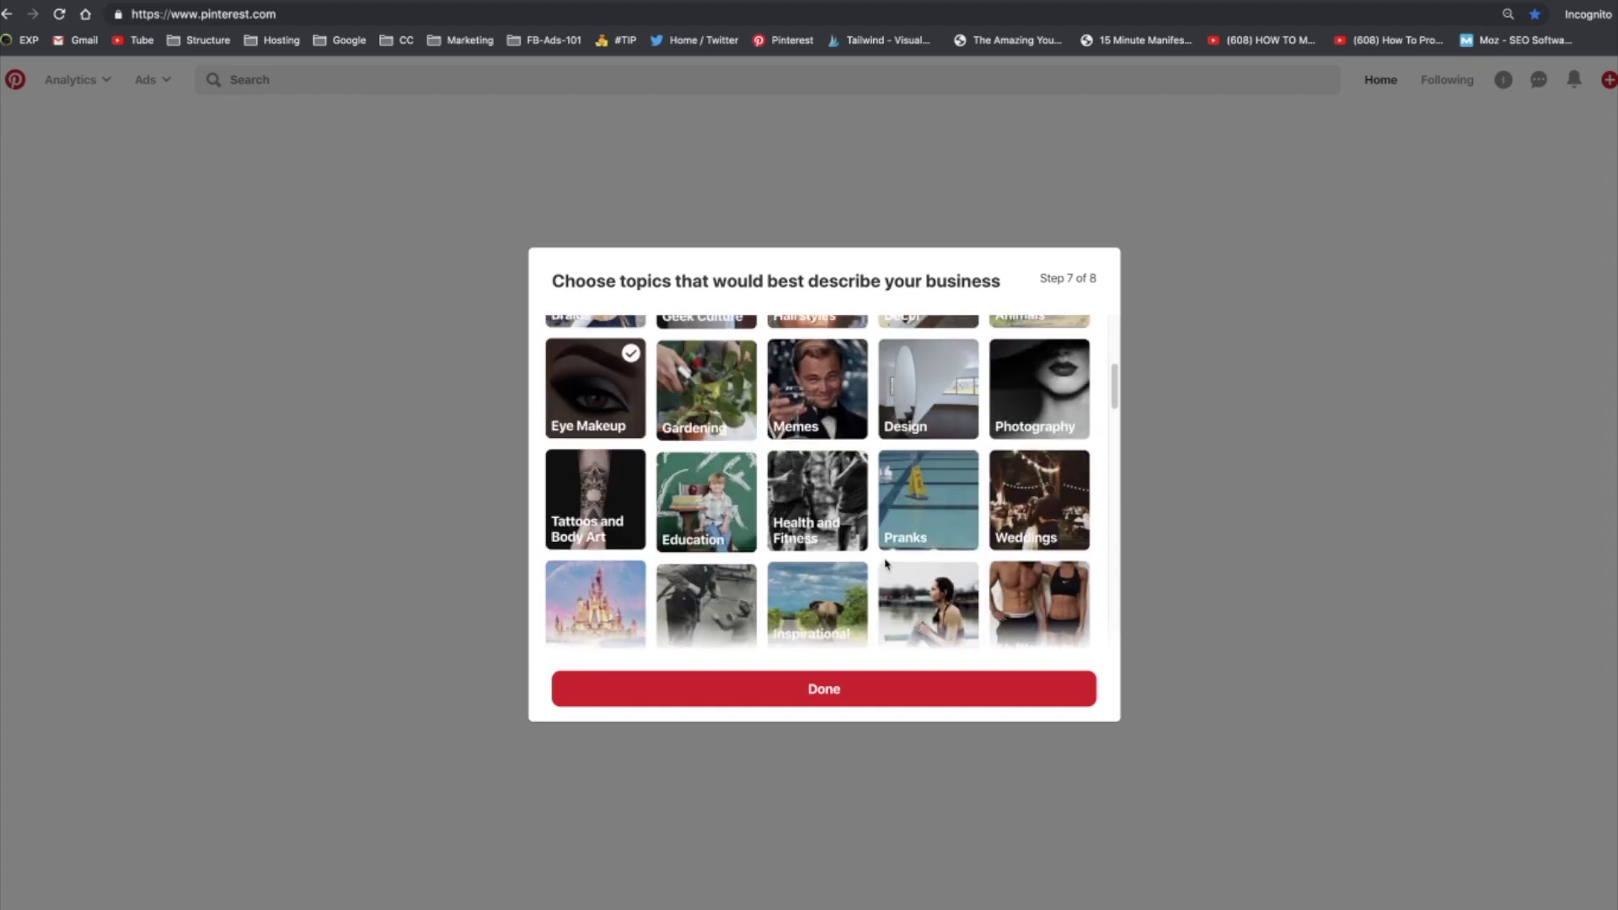
# Add Skin Care and Protective Styles to the business topics
pyautogui.scroll(-2, 886, 564)
pyautogui.scroll(-1, 885, 564)
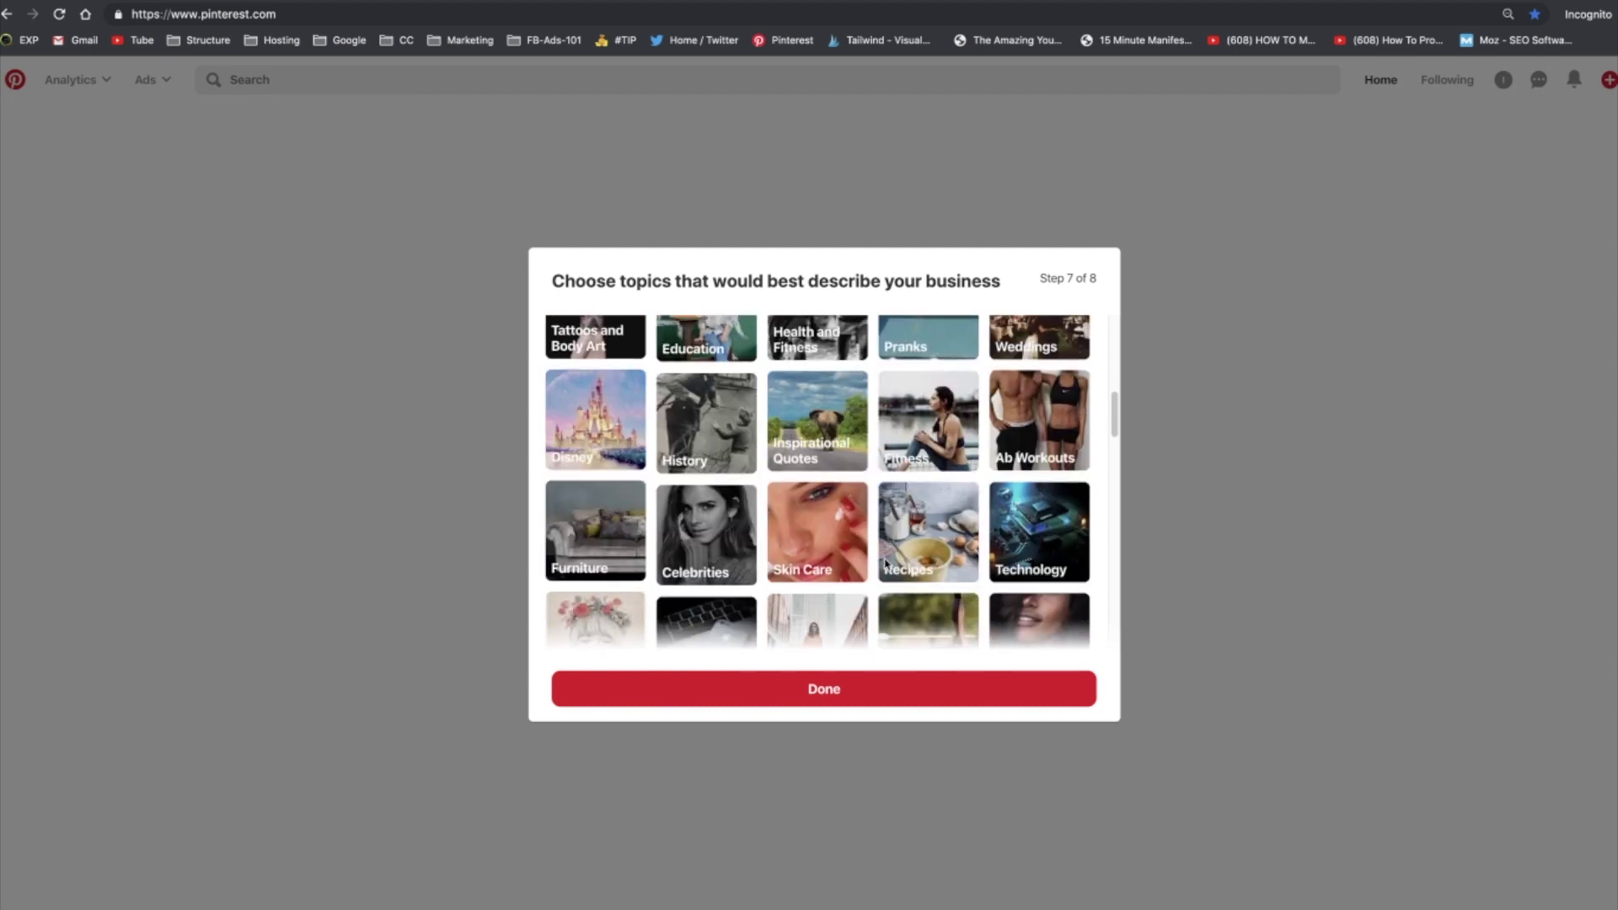
pyautogui.scroll(-2, 883, 559)
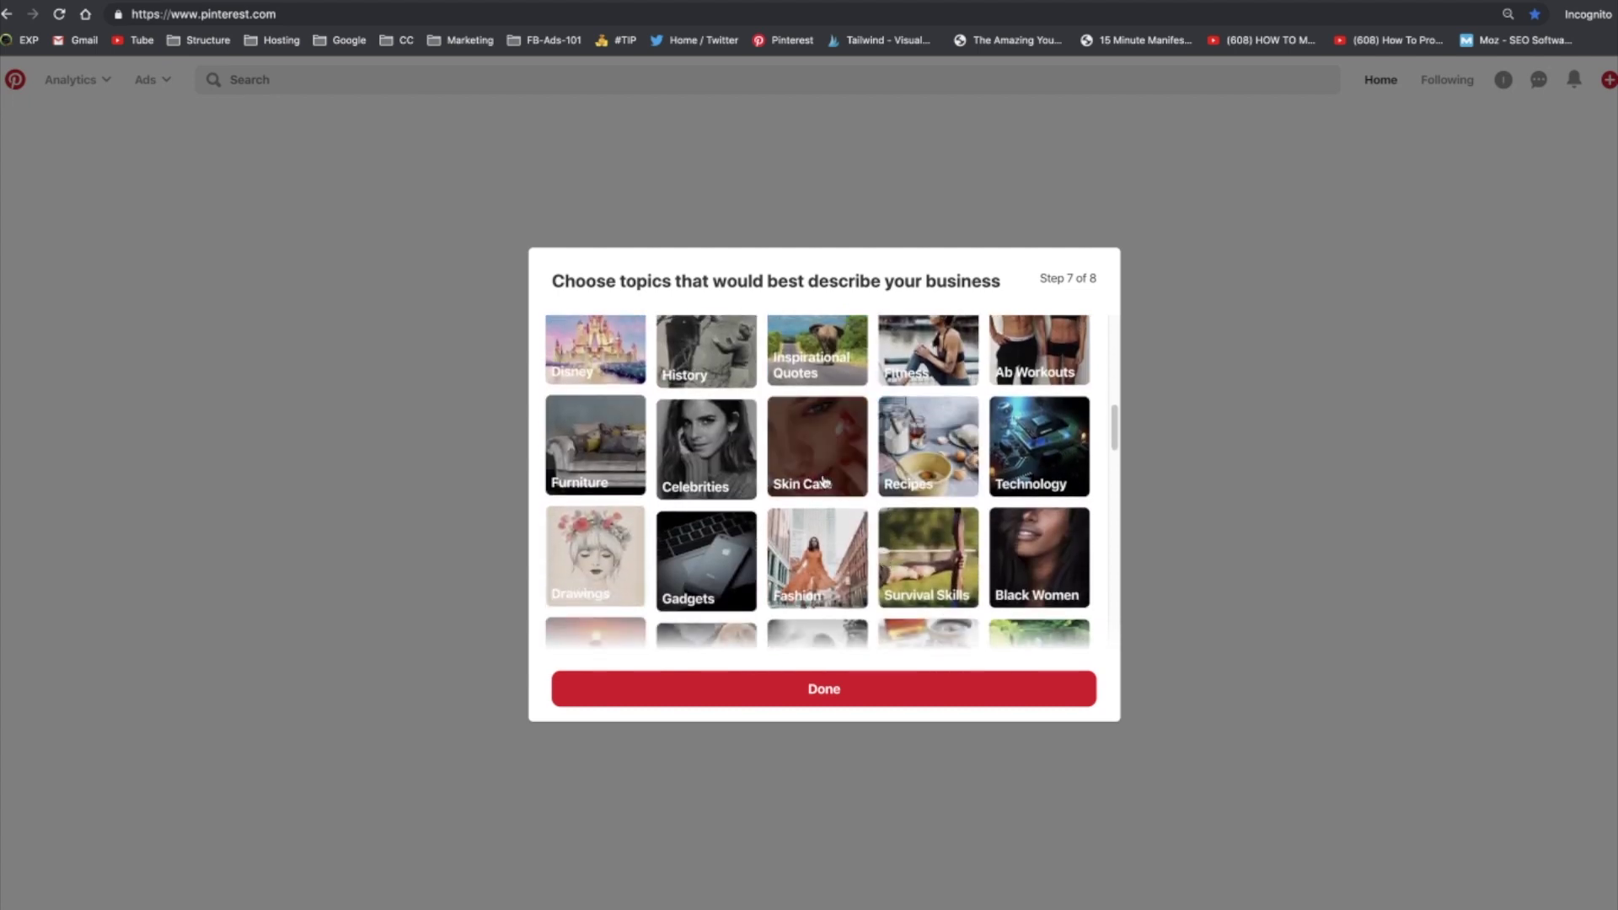
pyautogui.click(817, 447)
pyautogui.scroll(-1, 878, 552)
pyautogui.scroll(-2, 877, 553)
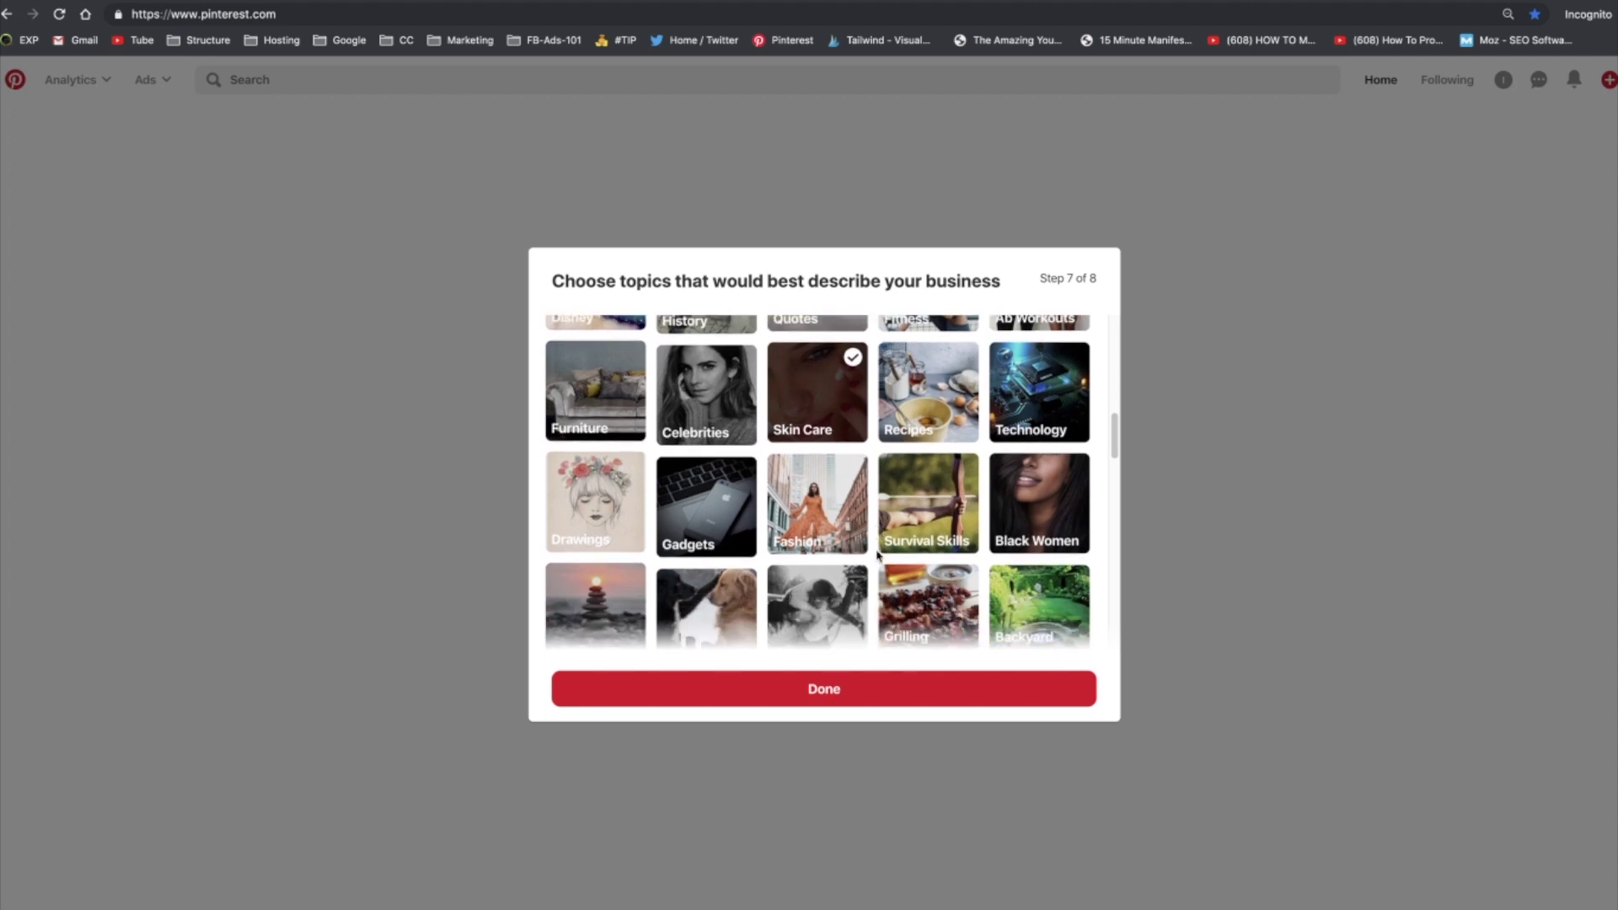
pyautogui.click(706, 371)
pyautogui.scroll(-3, 815, 514)
pyautogui.scroll(-1, 816, 514)
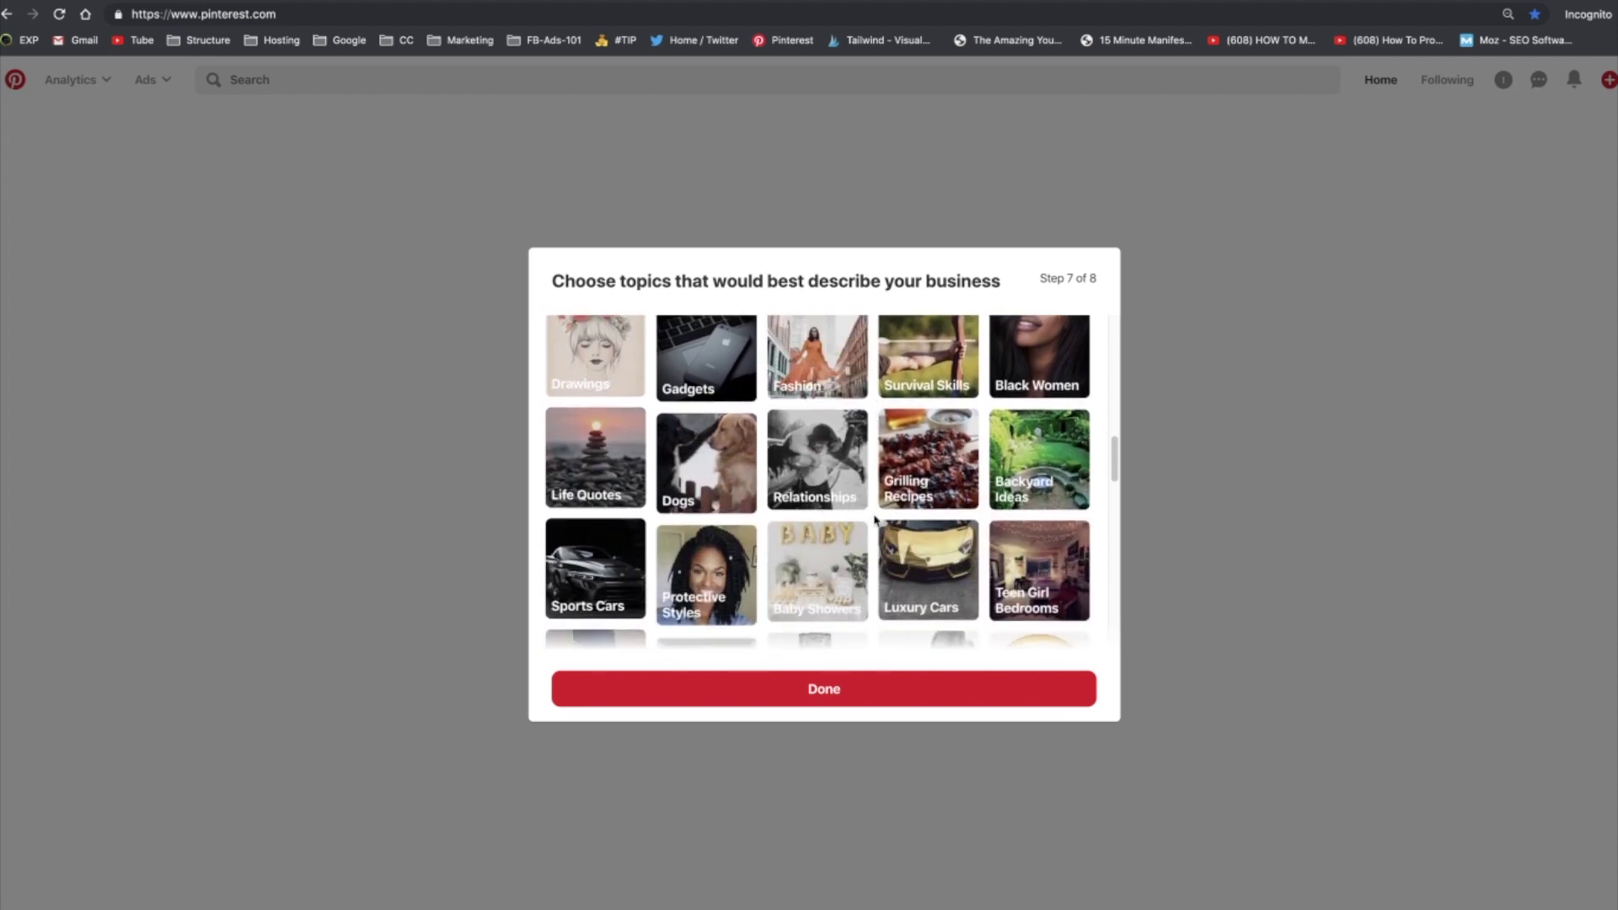
pyautogui.scroll(-2, 875, 519)
pyautogui.scroll(-2, 875, 519)
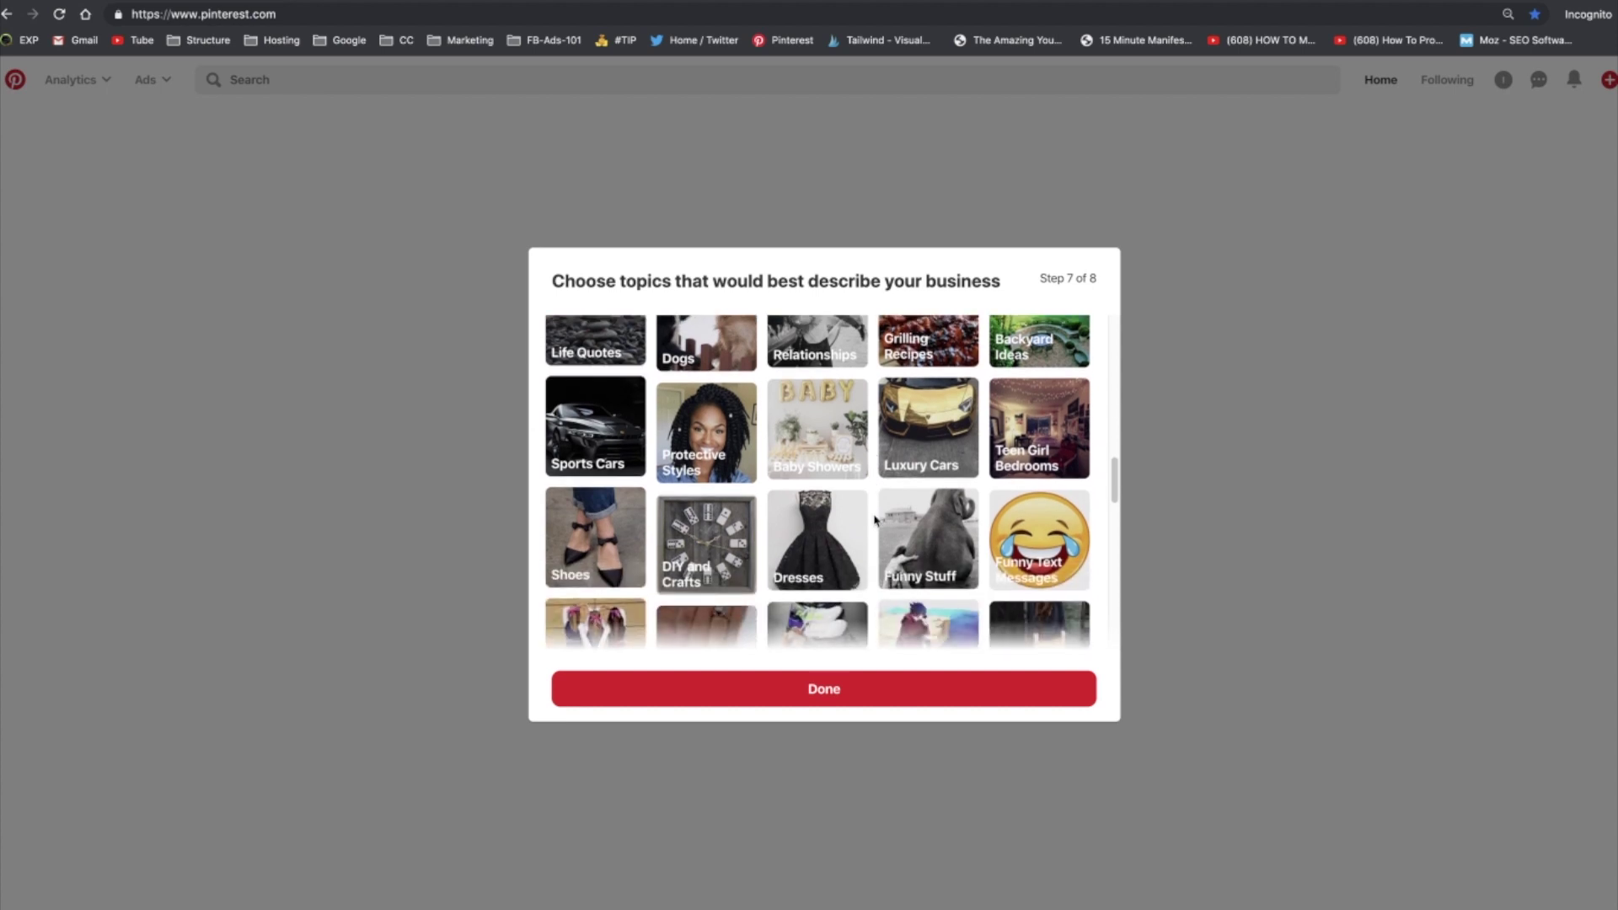
pyautogui.click(705, 433)
# Add the fashion topics Dresses, Shoes and Casual Outfits, plus Acrylic Nails, to the business topics
pyautogui.scroll(-1, 881, 497)
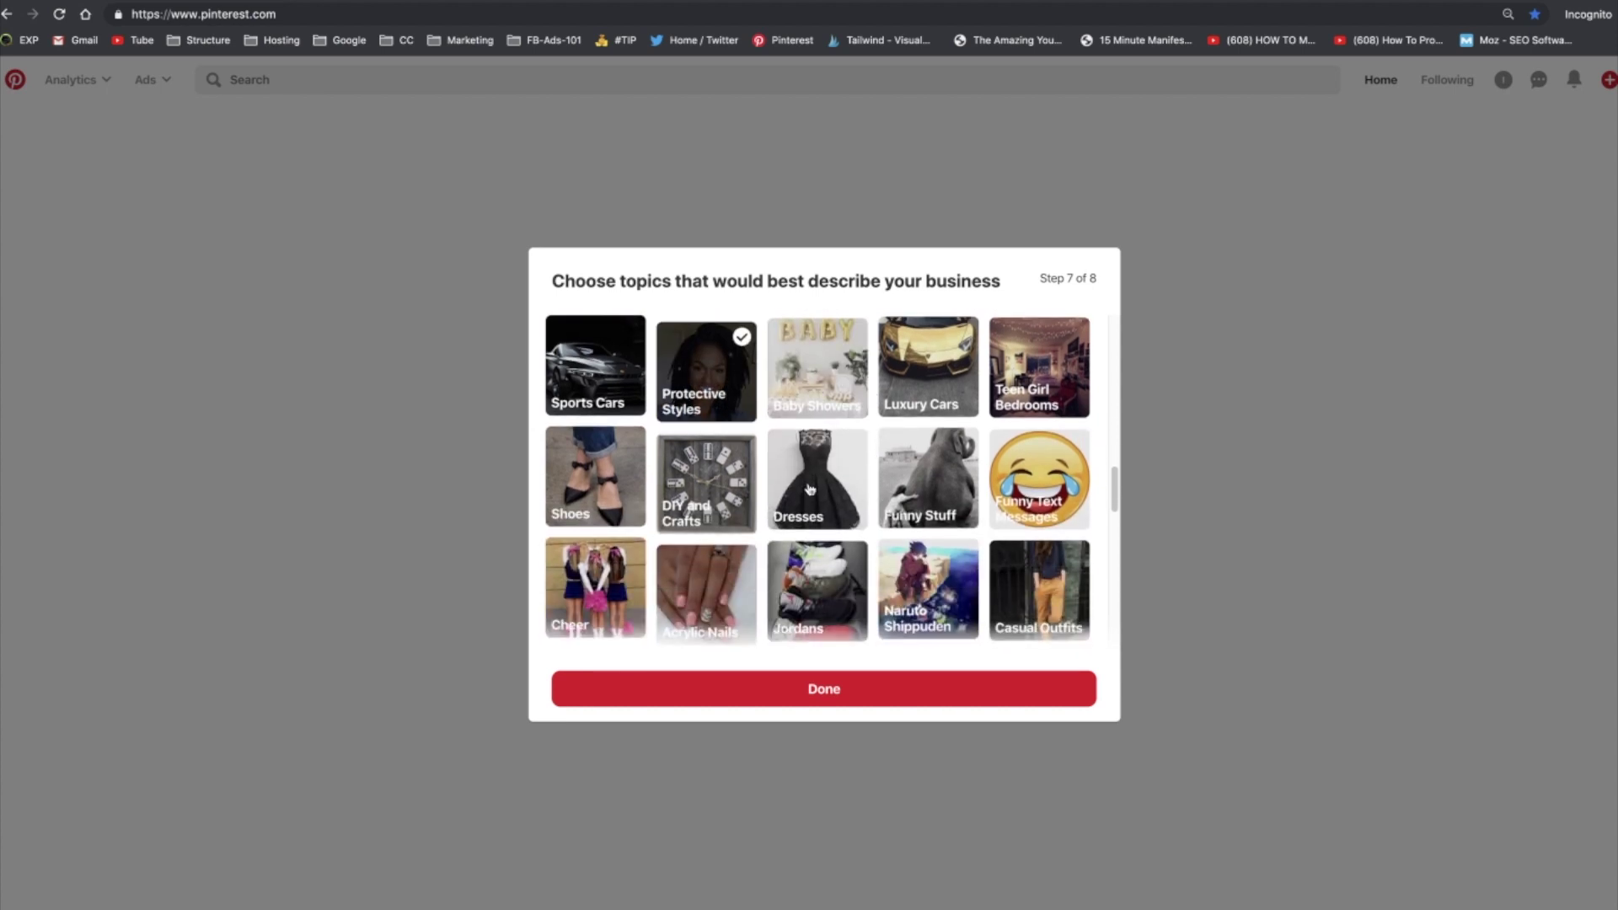
pyautogui.click(863, 503)
pyautogui.click(597, 488)
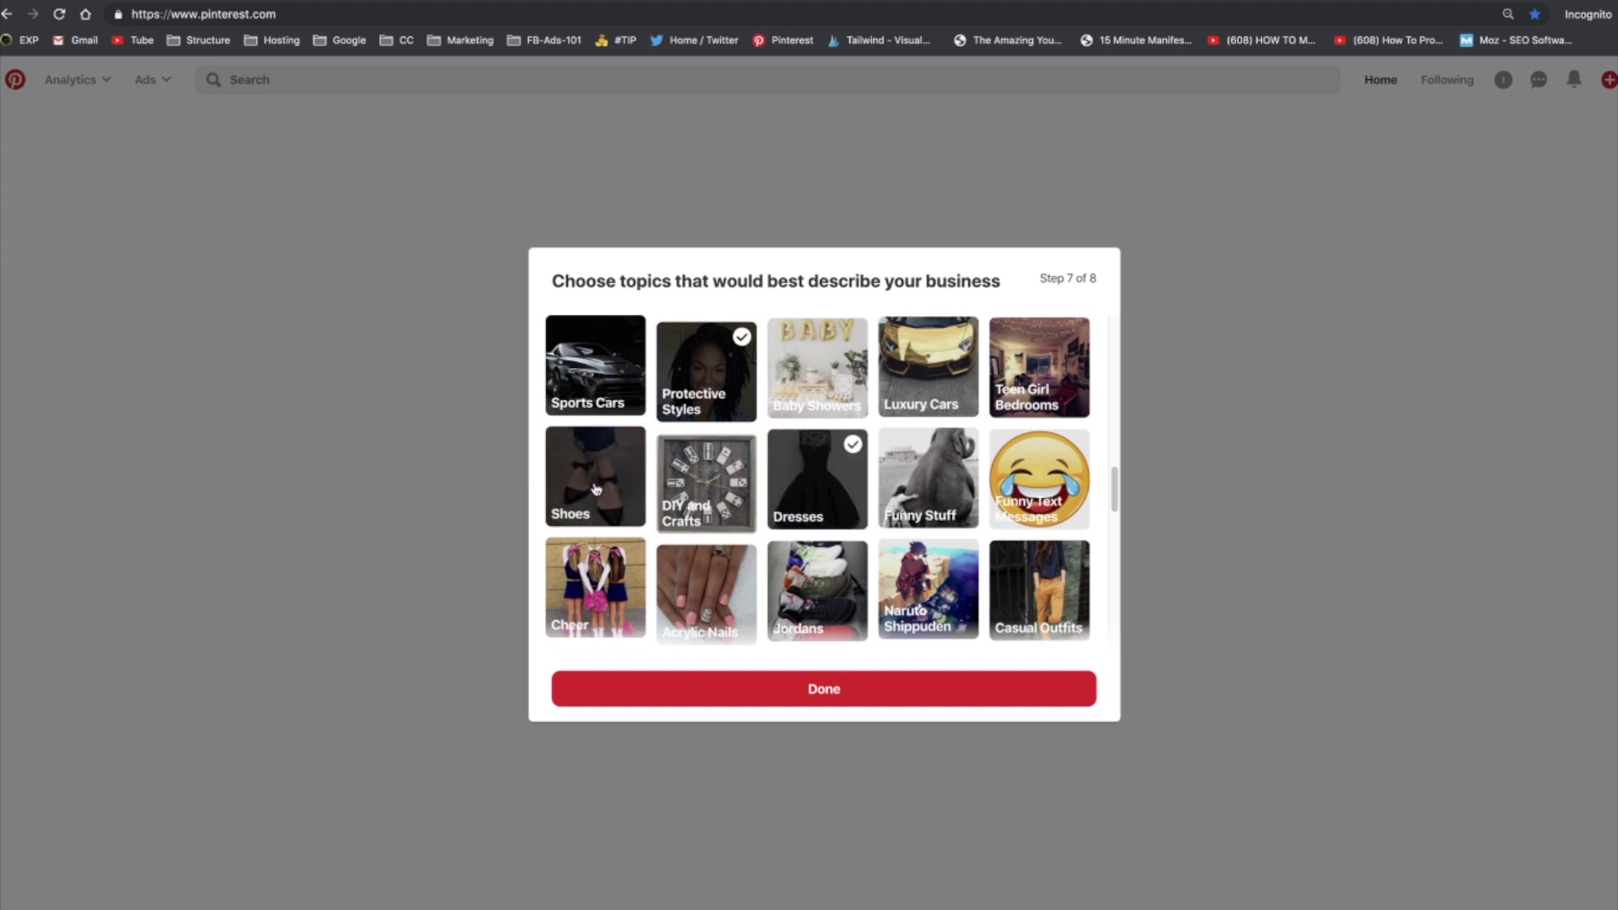
pyautogui.scroll(-1, 770, 512)
pyautogui.click(693, 493)
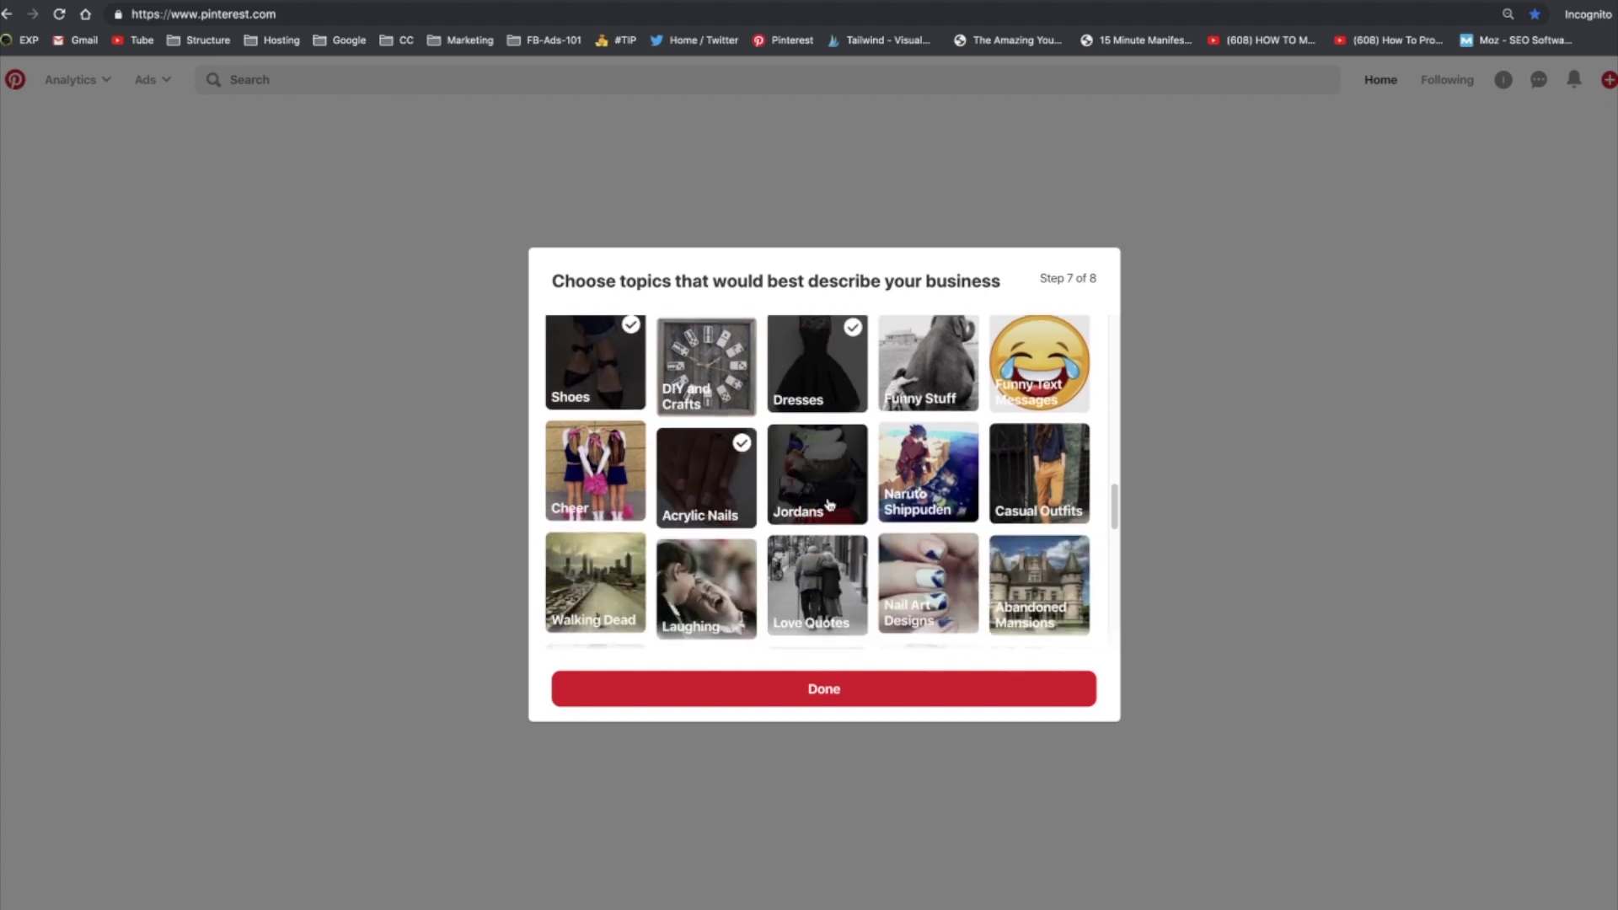
pyautogui.click(1022, 489)
# Add Nail Art Designs, Ear Piercings and Bedroom Ideas to the business topics
pyautogui.scroll(-1, 1023, 489)
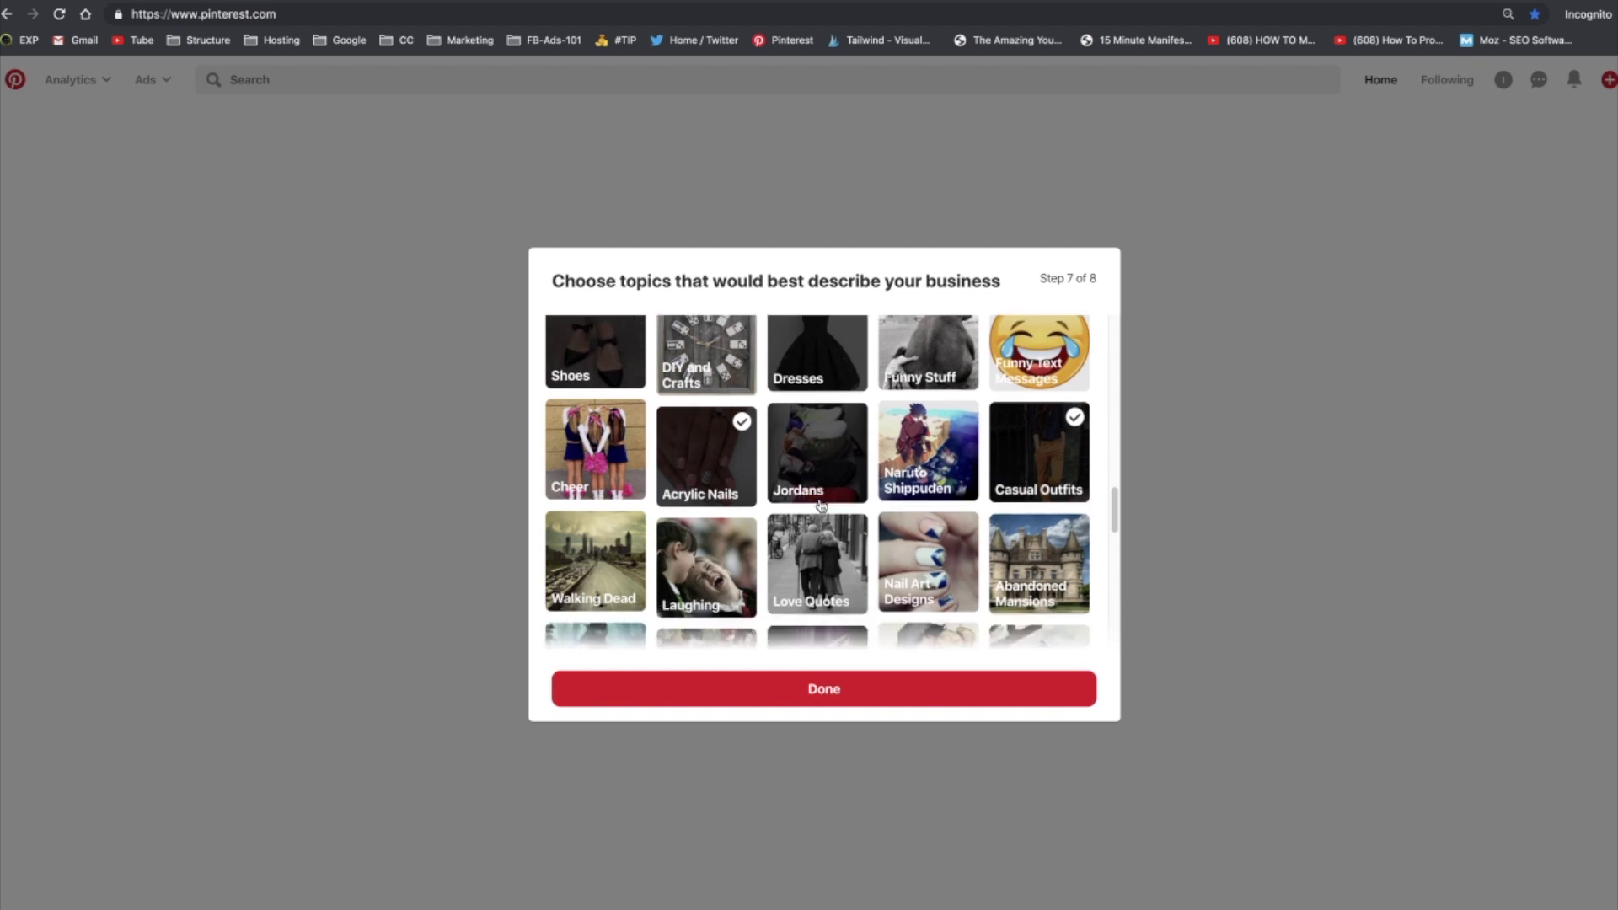
pyautogui.click(926, 436)
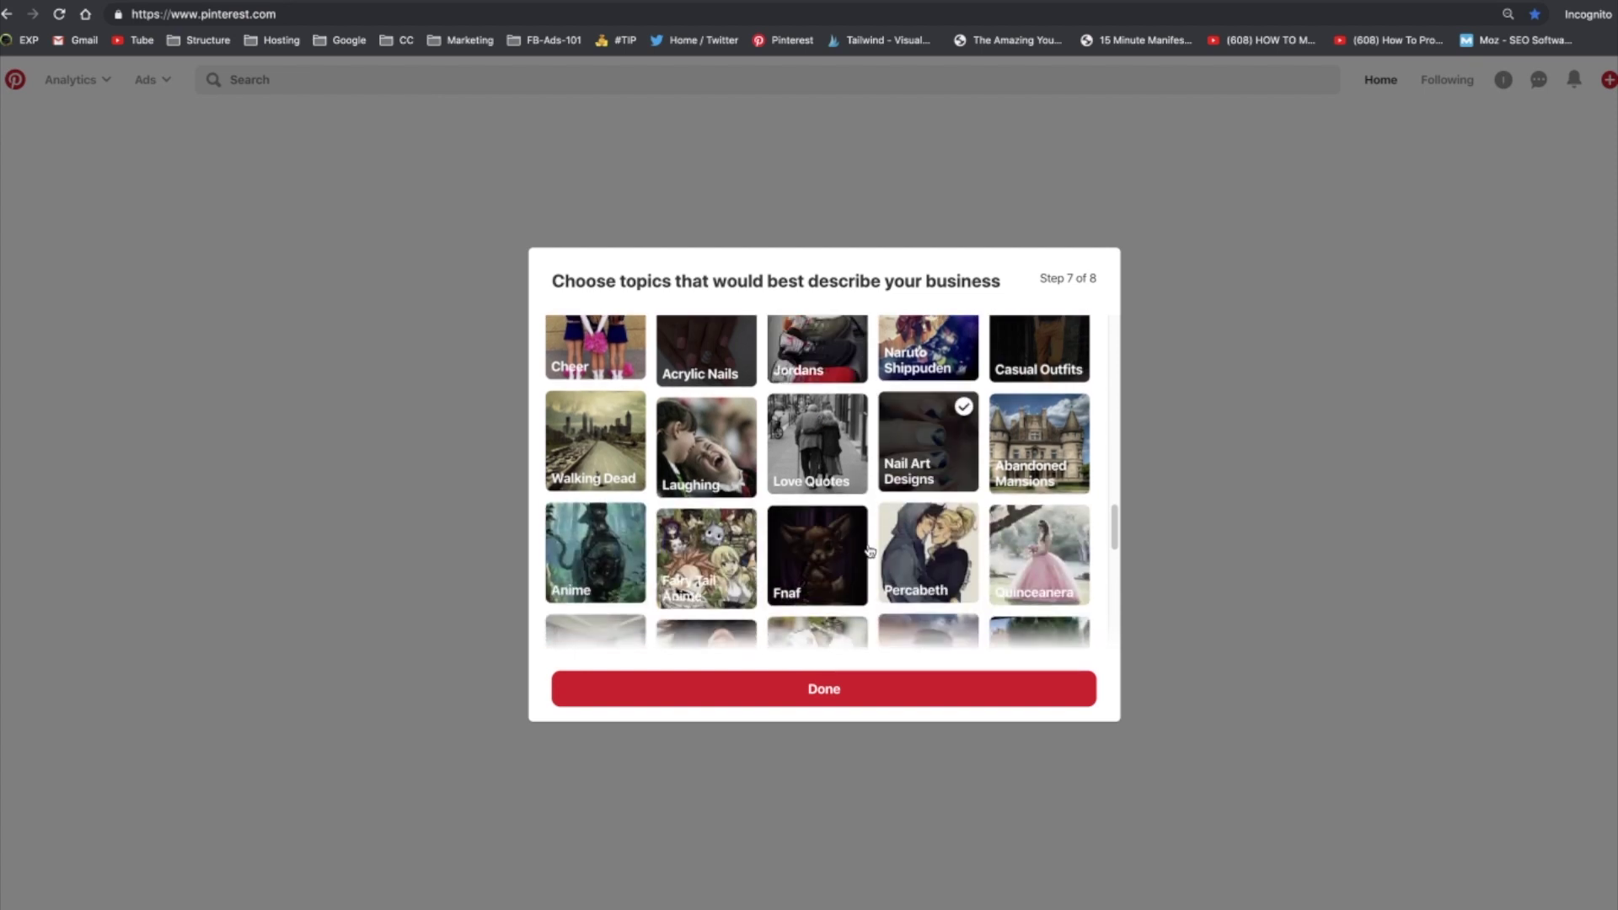
pyautogui.scroll(-2, 870, 551)
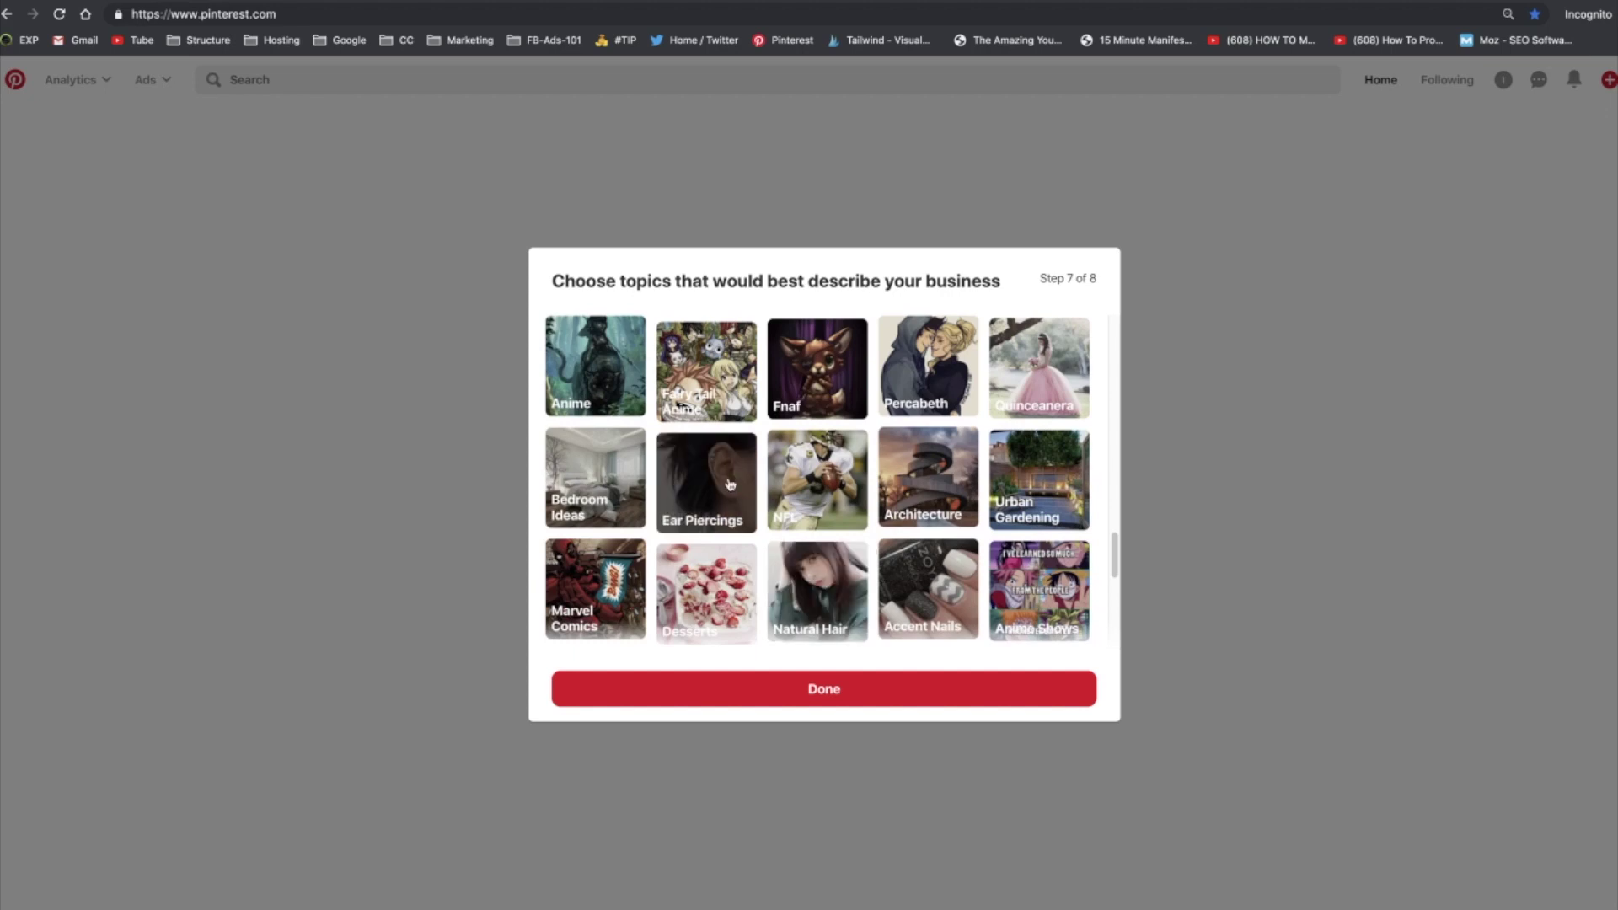
pyautogui.click(730, 484)
pyautogui.scroll(-1, 879, 542)
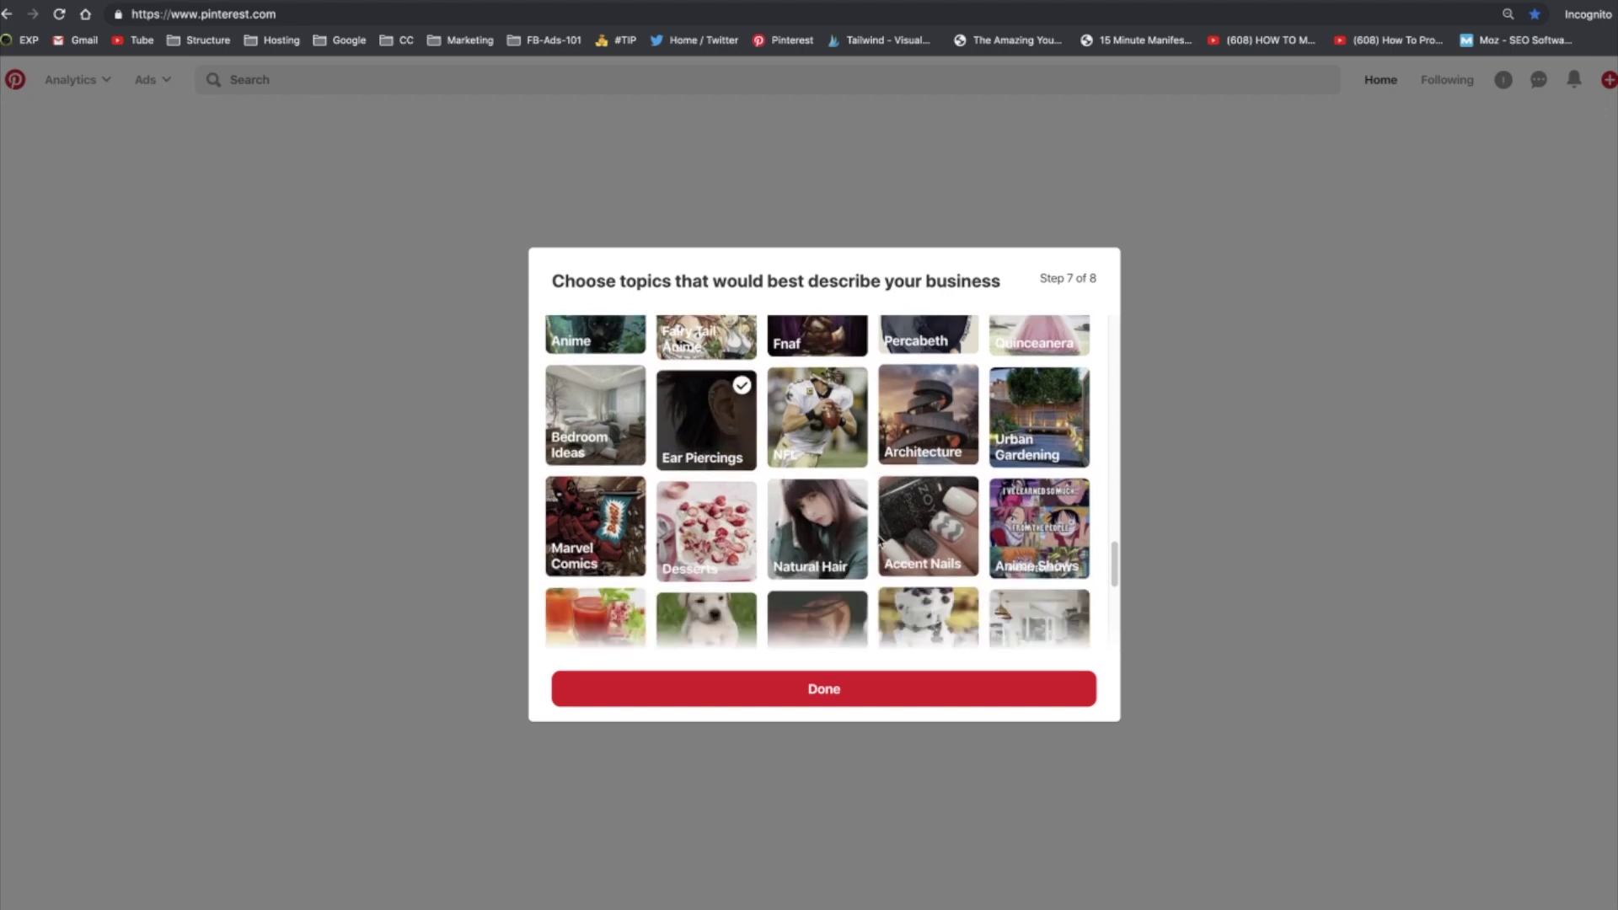
pyautogui.click(594, 395)
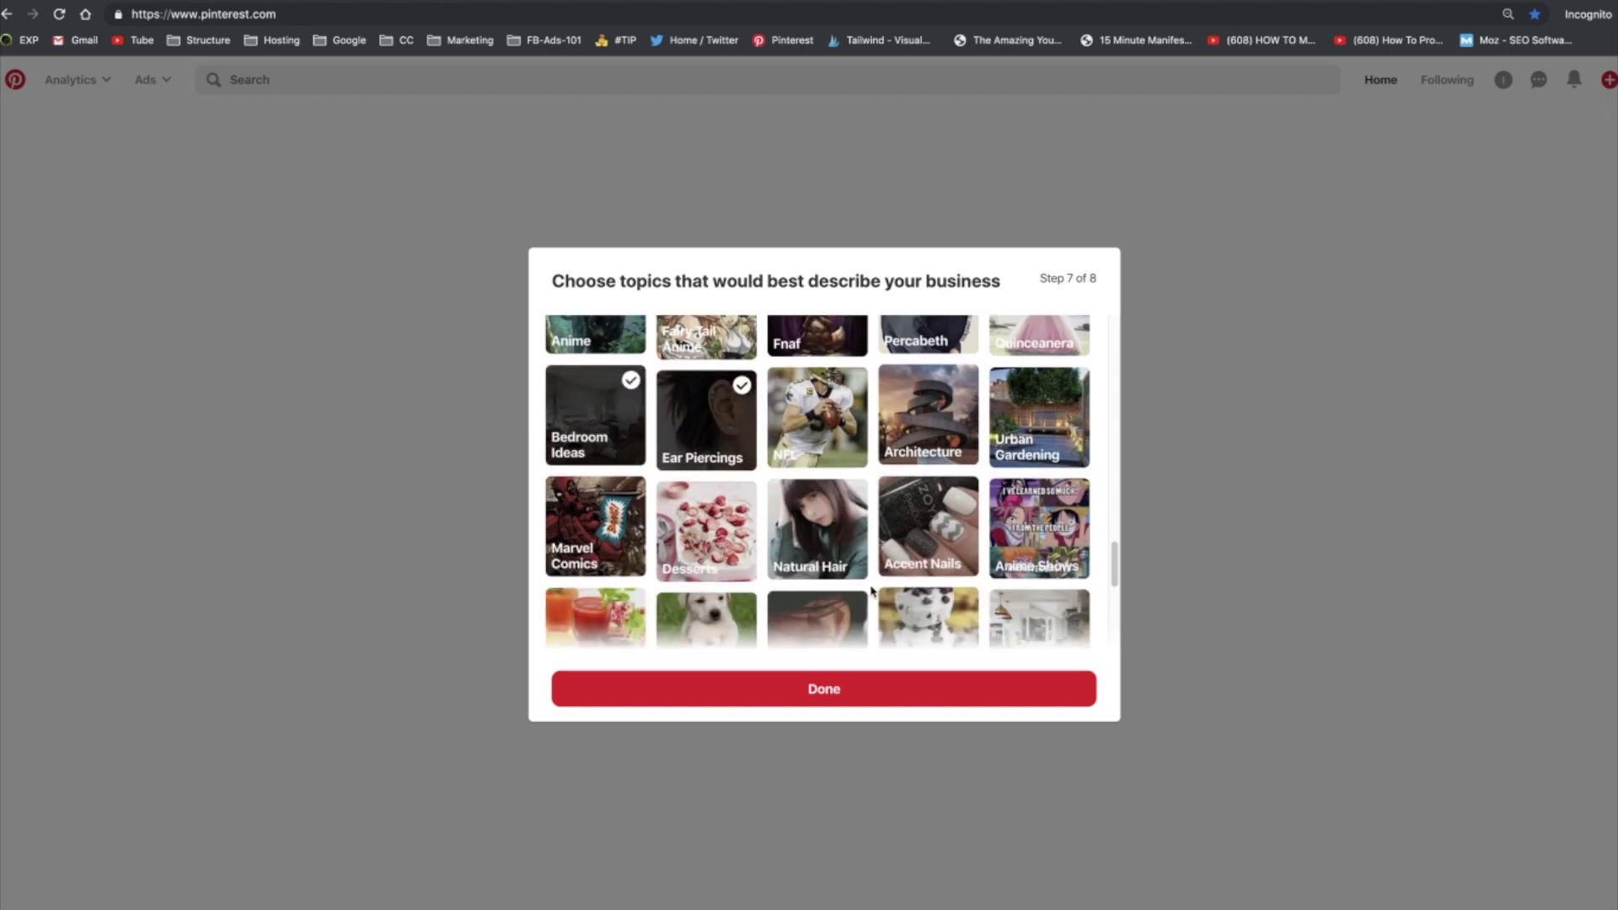
# Add Piercings and Nutrition to the business topics and submit the topic selection
pyautogui.scroll(-2, 877, 587)
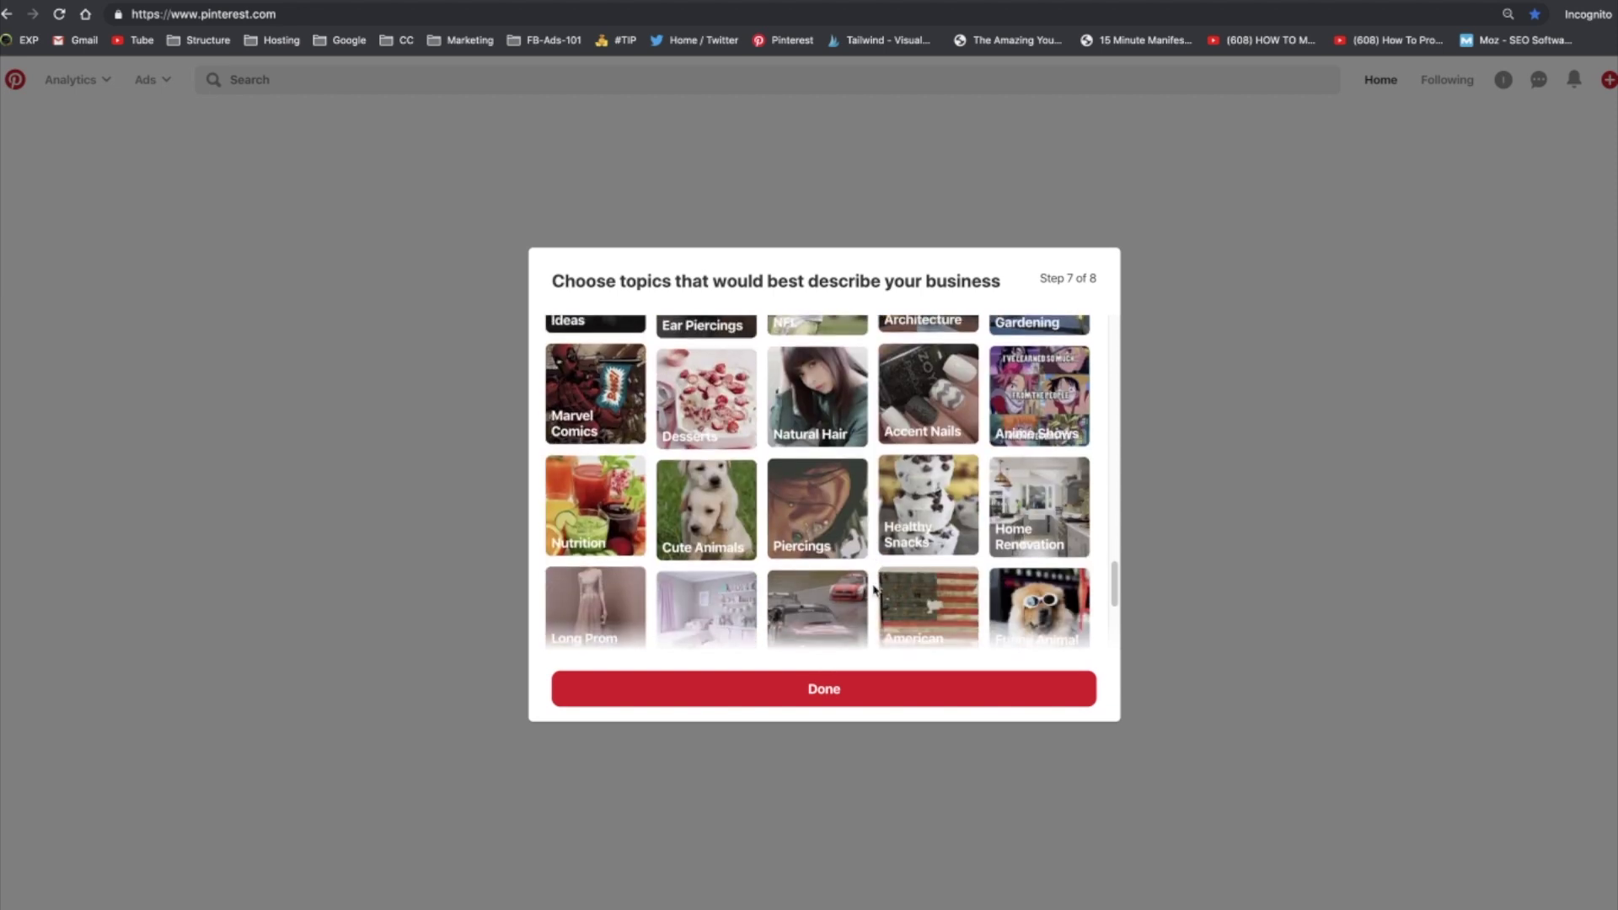
pyautogui.click(824, 529)
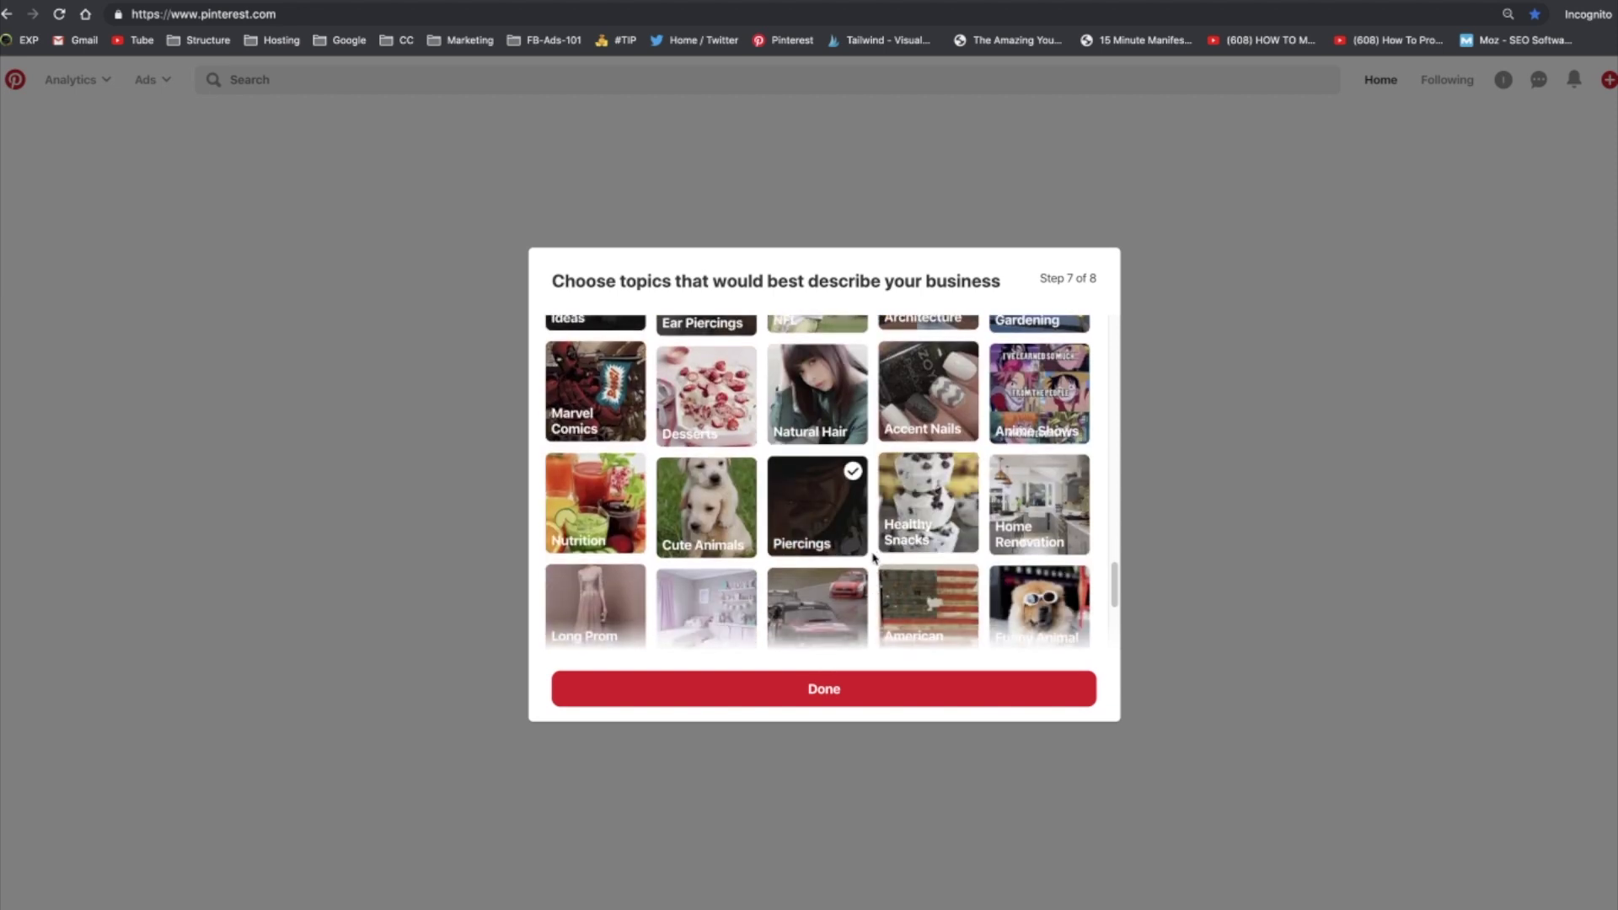
pyautogui.scroll(-2, 874, 558)
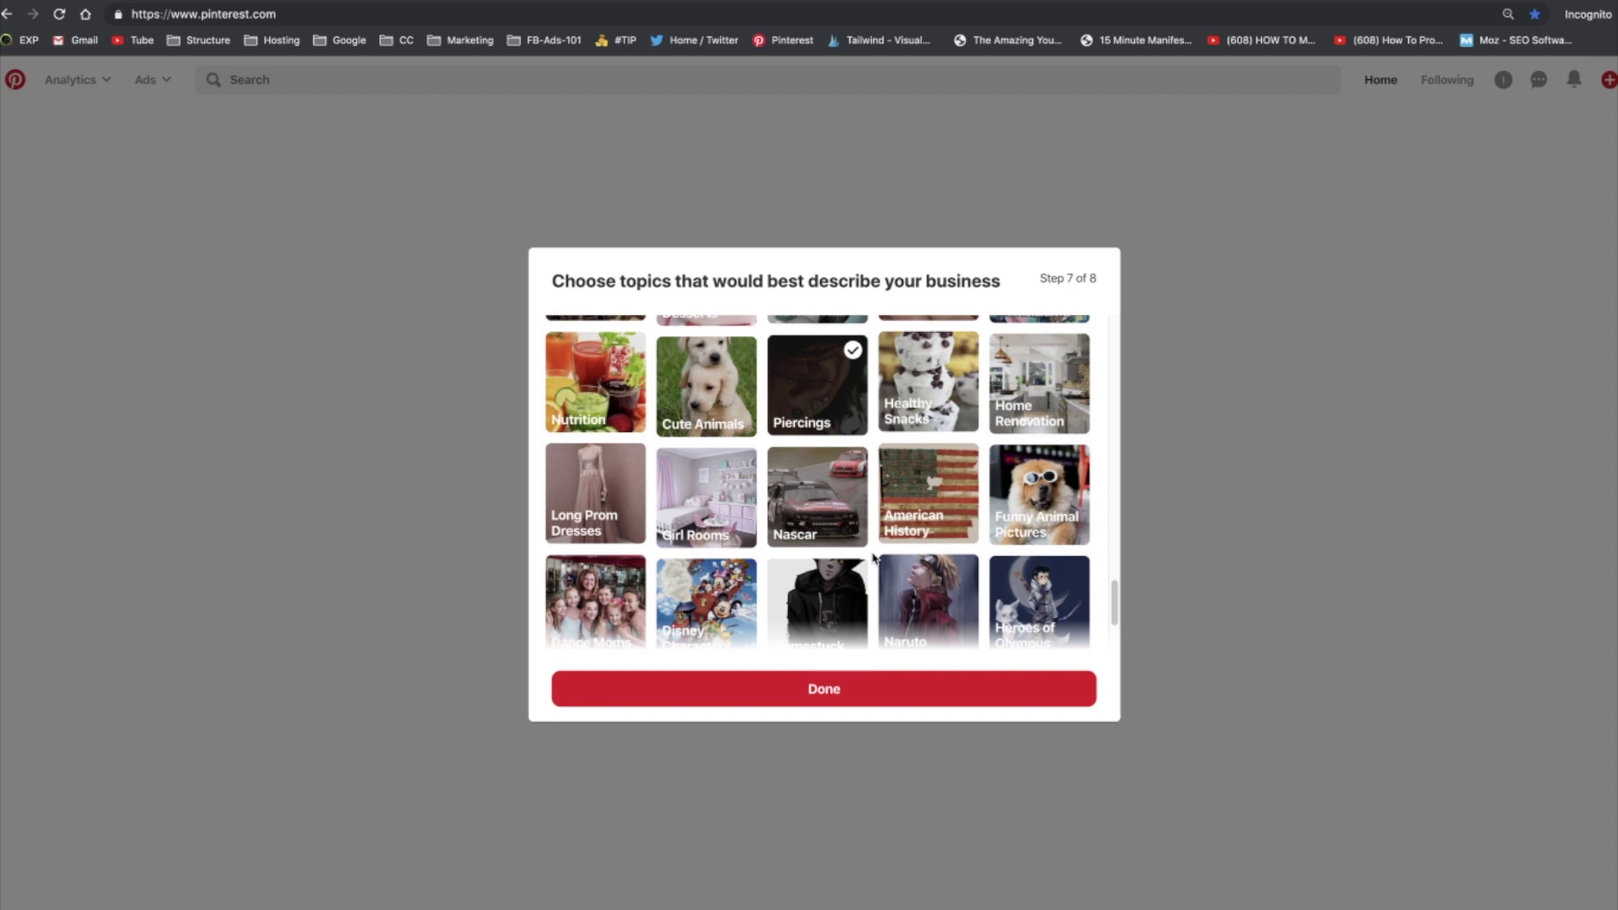
pyautogui.click(613, 385)
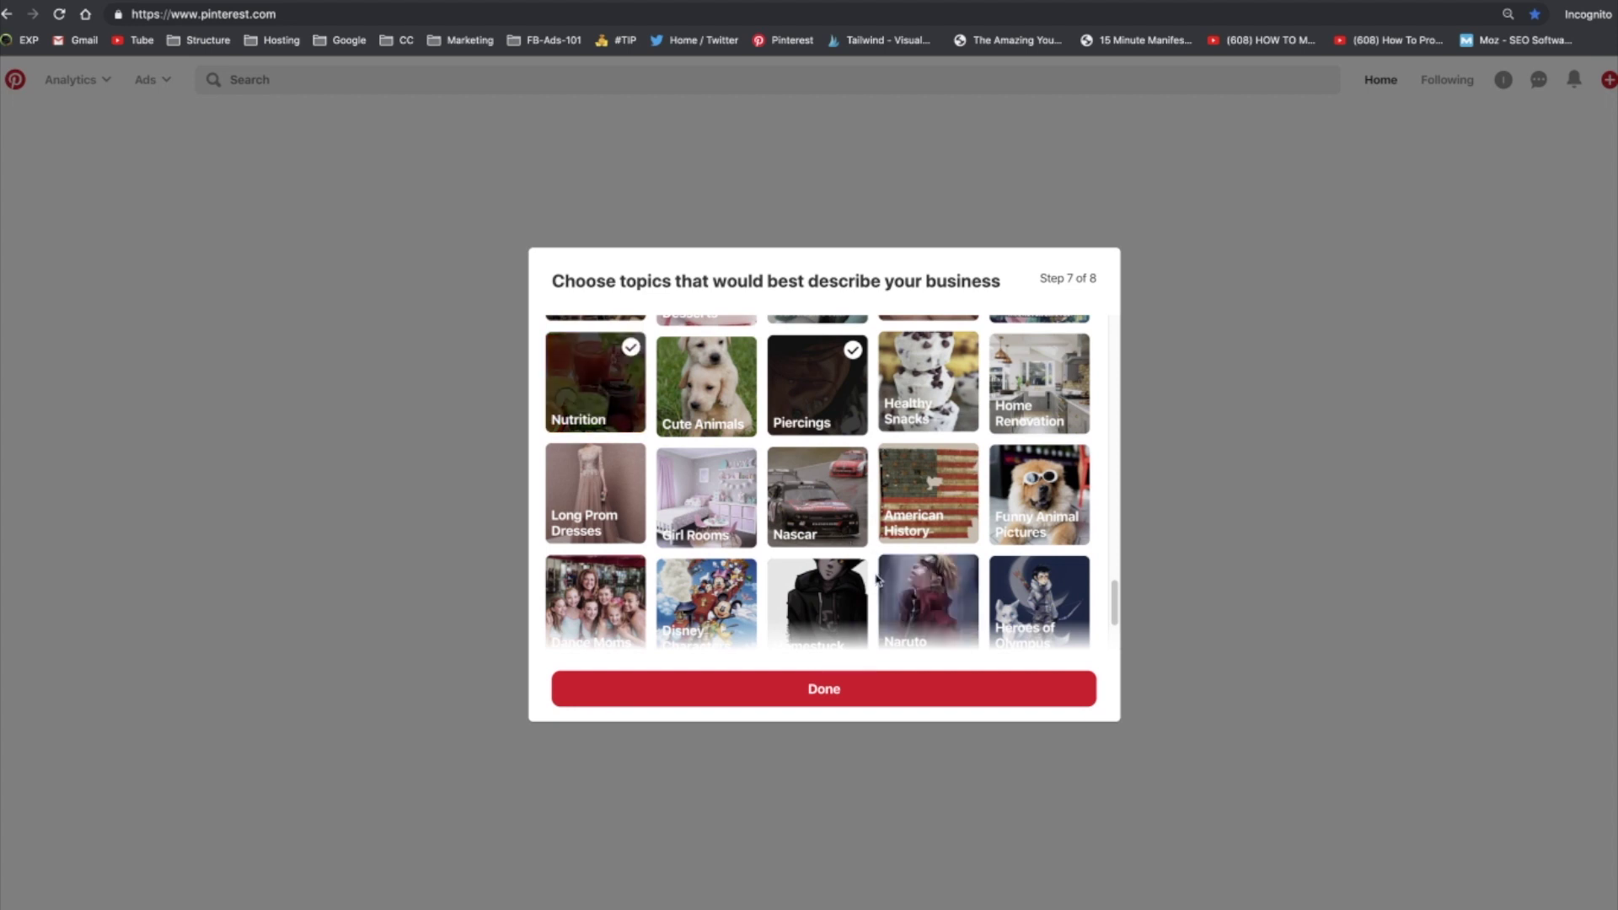
pyautogui.scroll(-3, 874, 580)
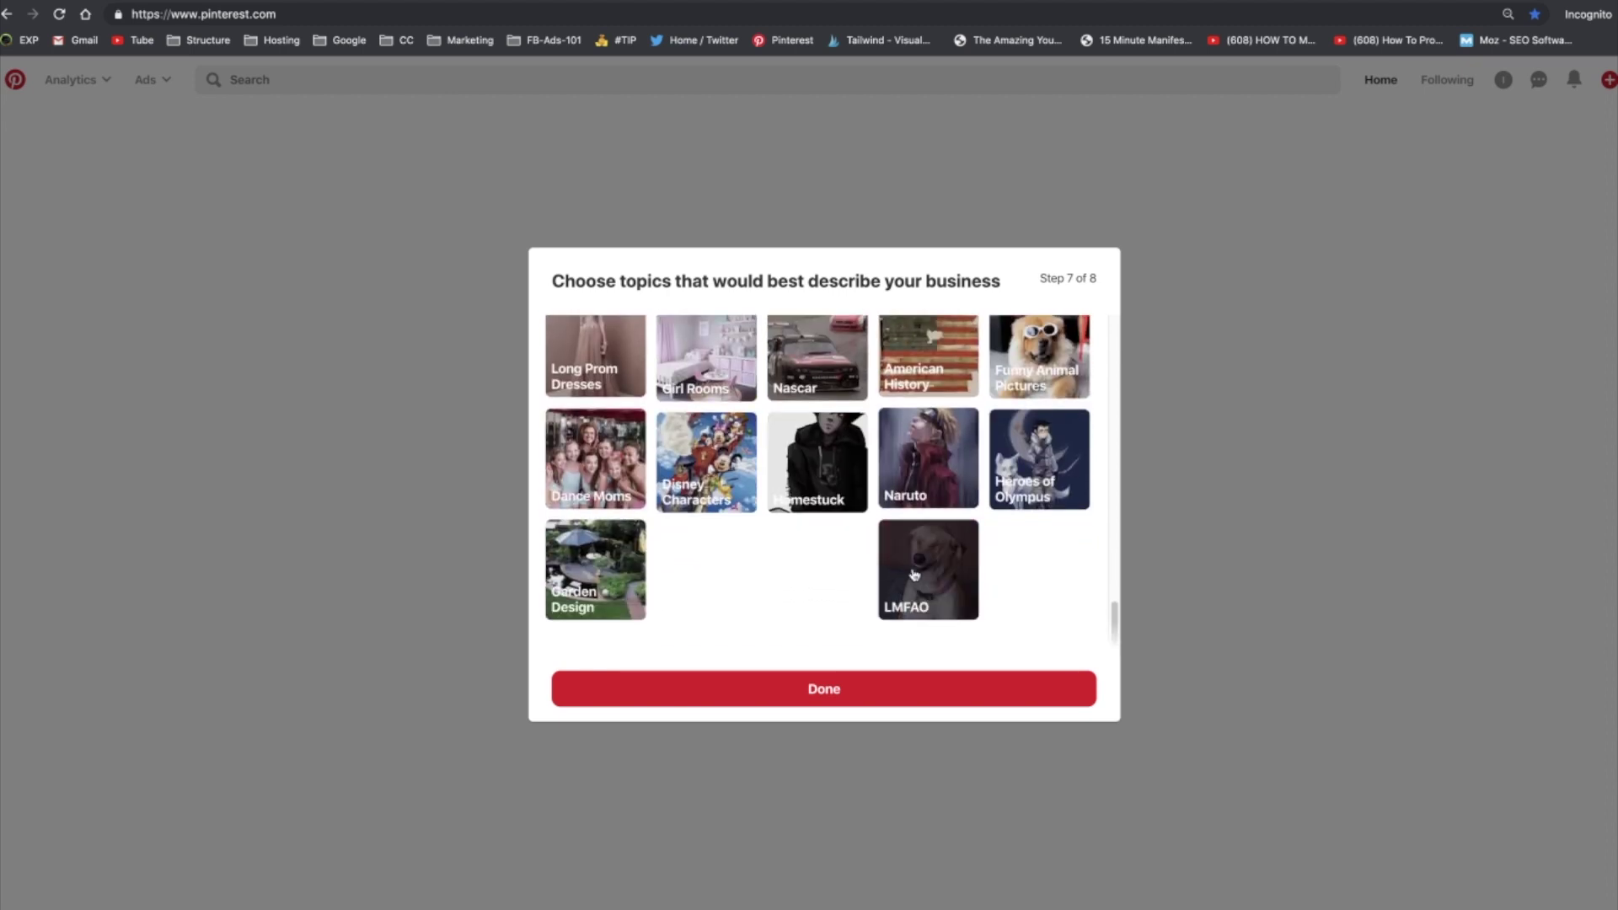
pyautogui.click(890, 582)
pyautogui.click(823, 694)
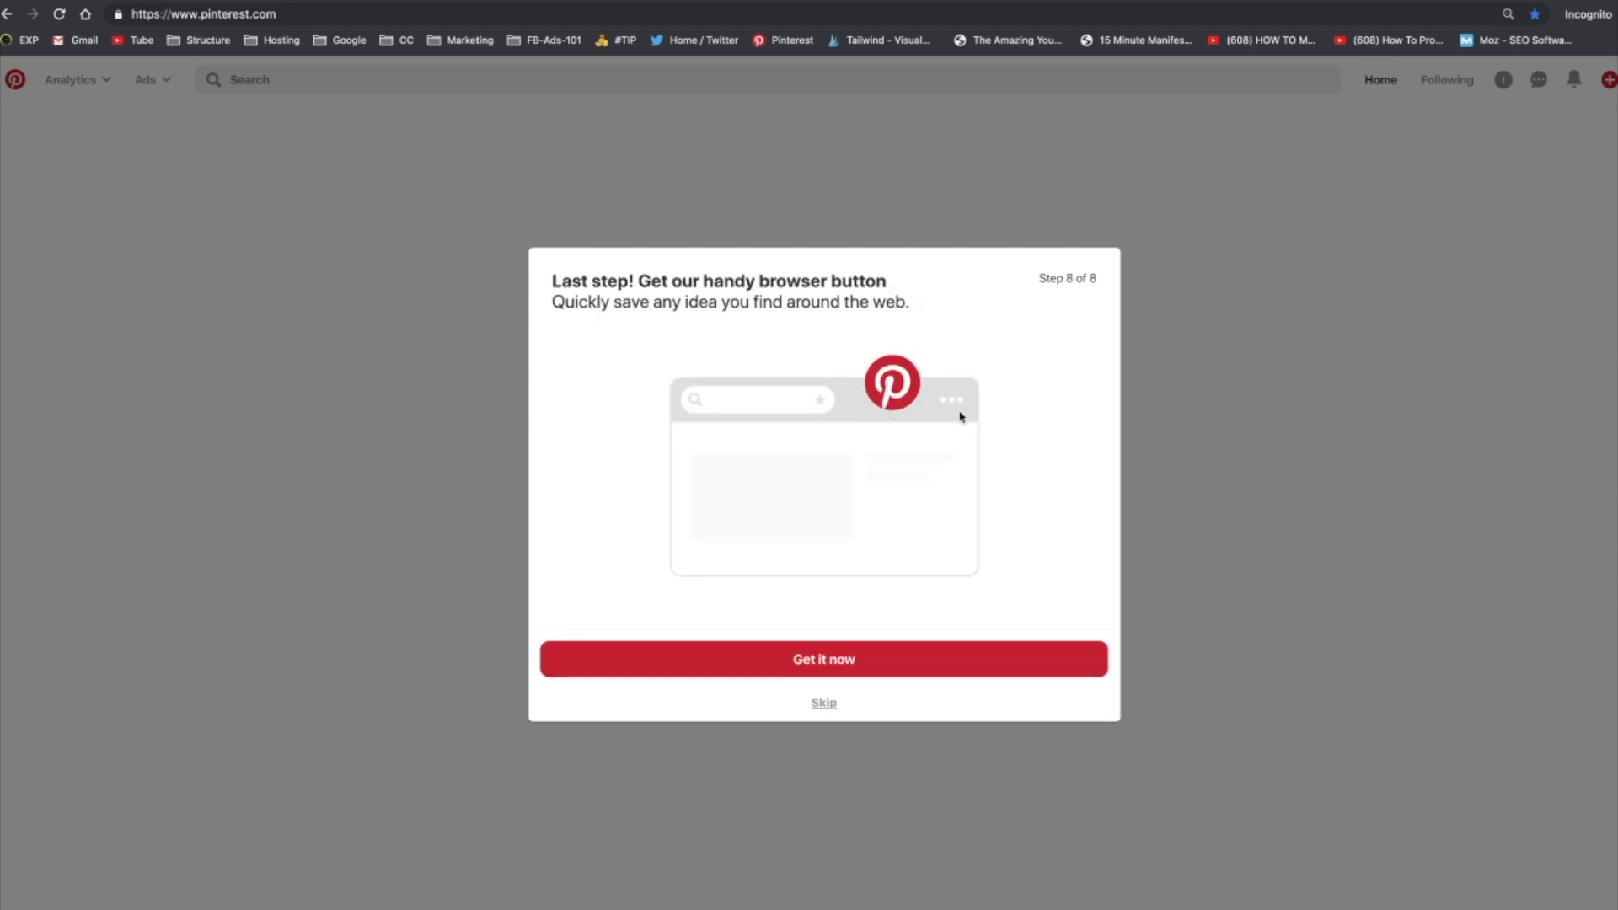
# Skip the browser button offer and the suggested Pins from the site's images
pyautogui.click(823, 705)
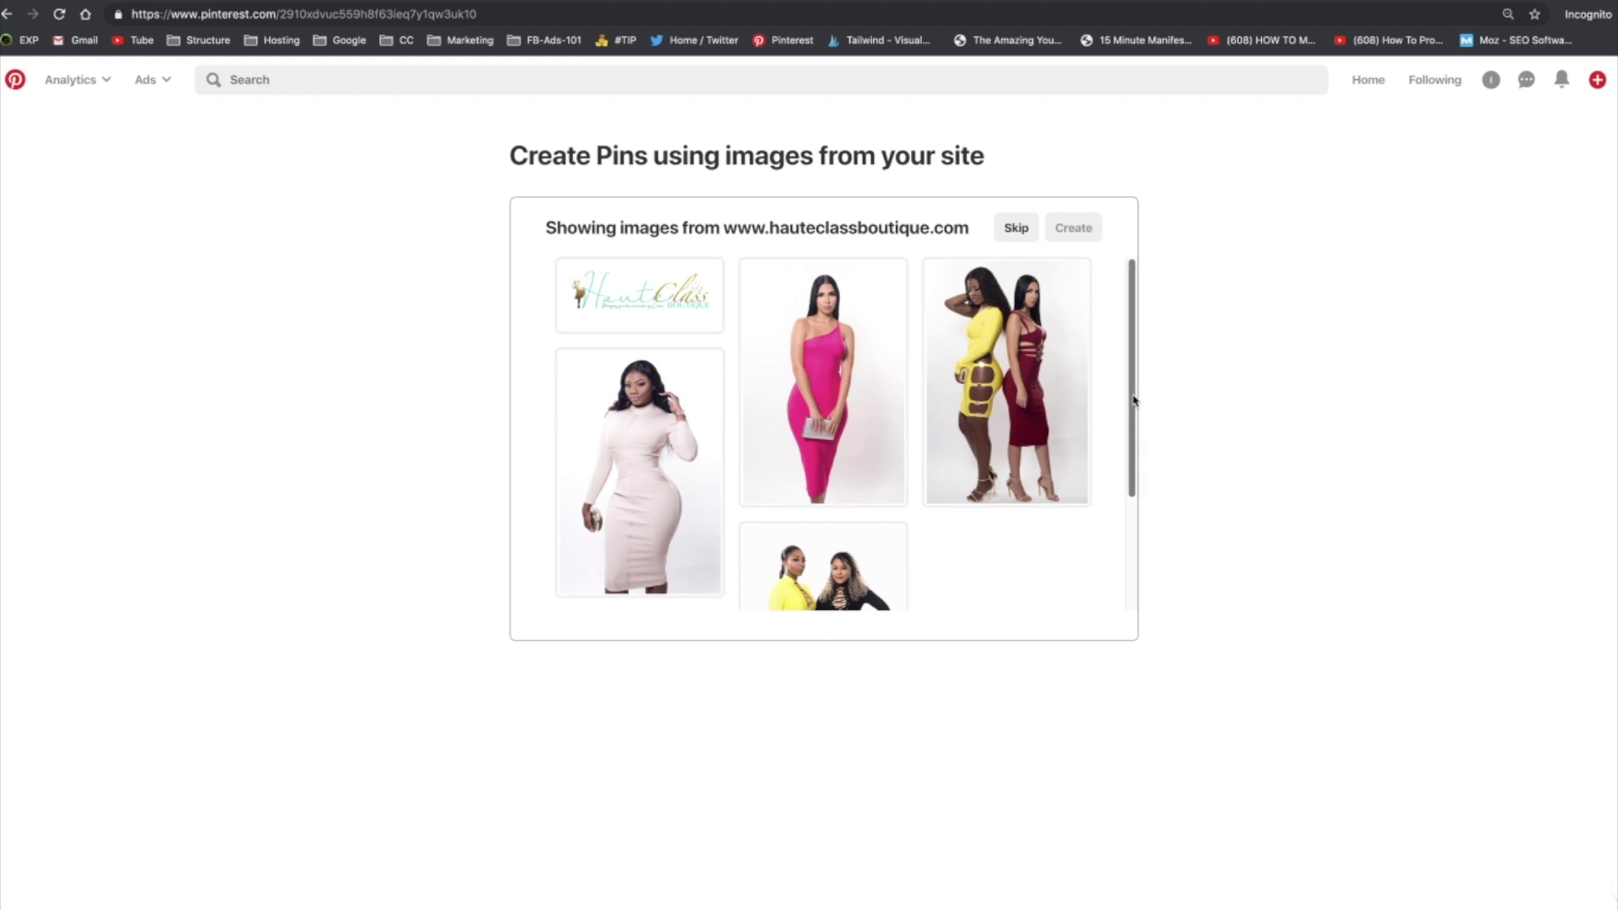
pyautogui.moveTo(1131, 401); pyautogui.dragTo(1126, 337)
pyautogui.click(1017, 228)
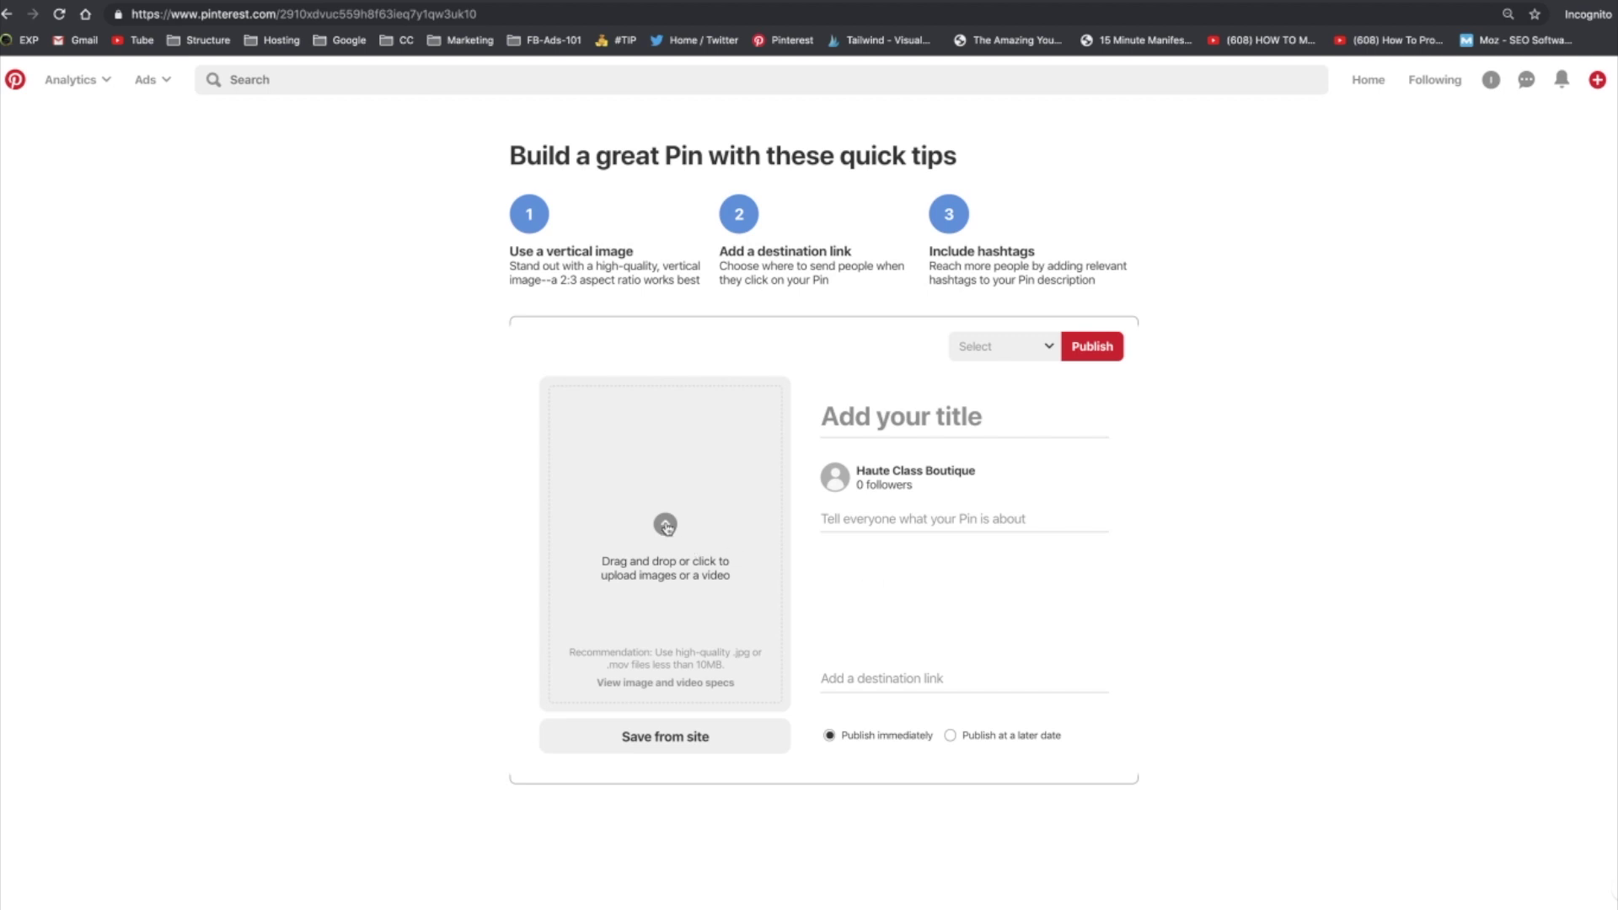
# Load images from hauteclassboutique.com and add the photo of the one-shoulder pink dress to the Pin
pyautogui.click(664, 738)
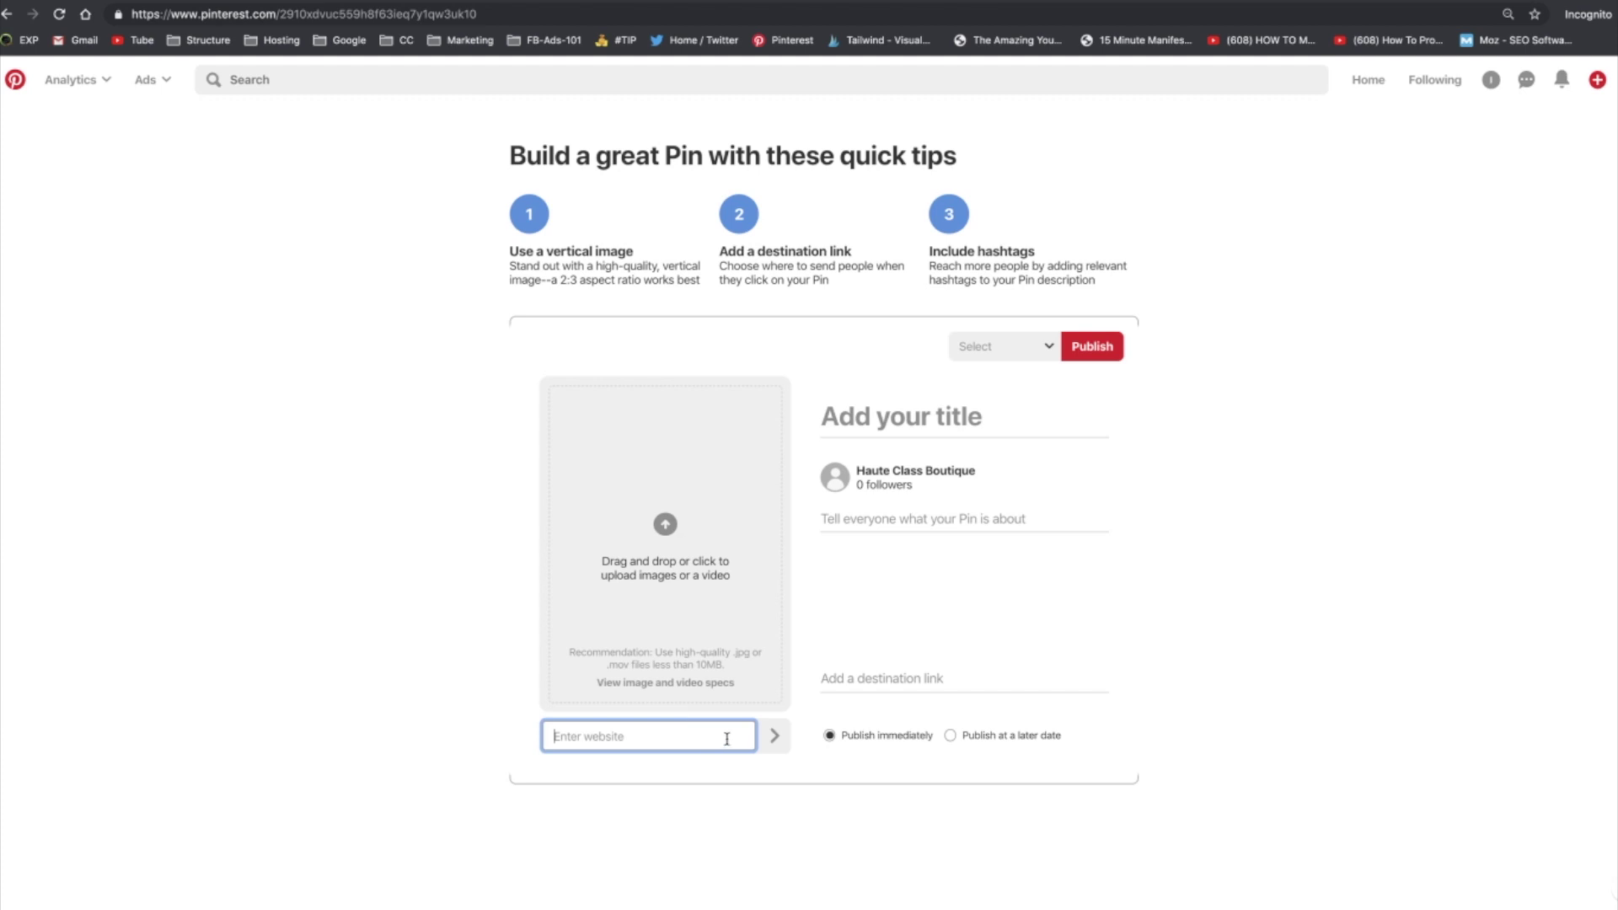
pyautogui.click(719, 737)
pyautogui.write('hauteclassboutique.com')
pyautogui.click(902, 416)
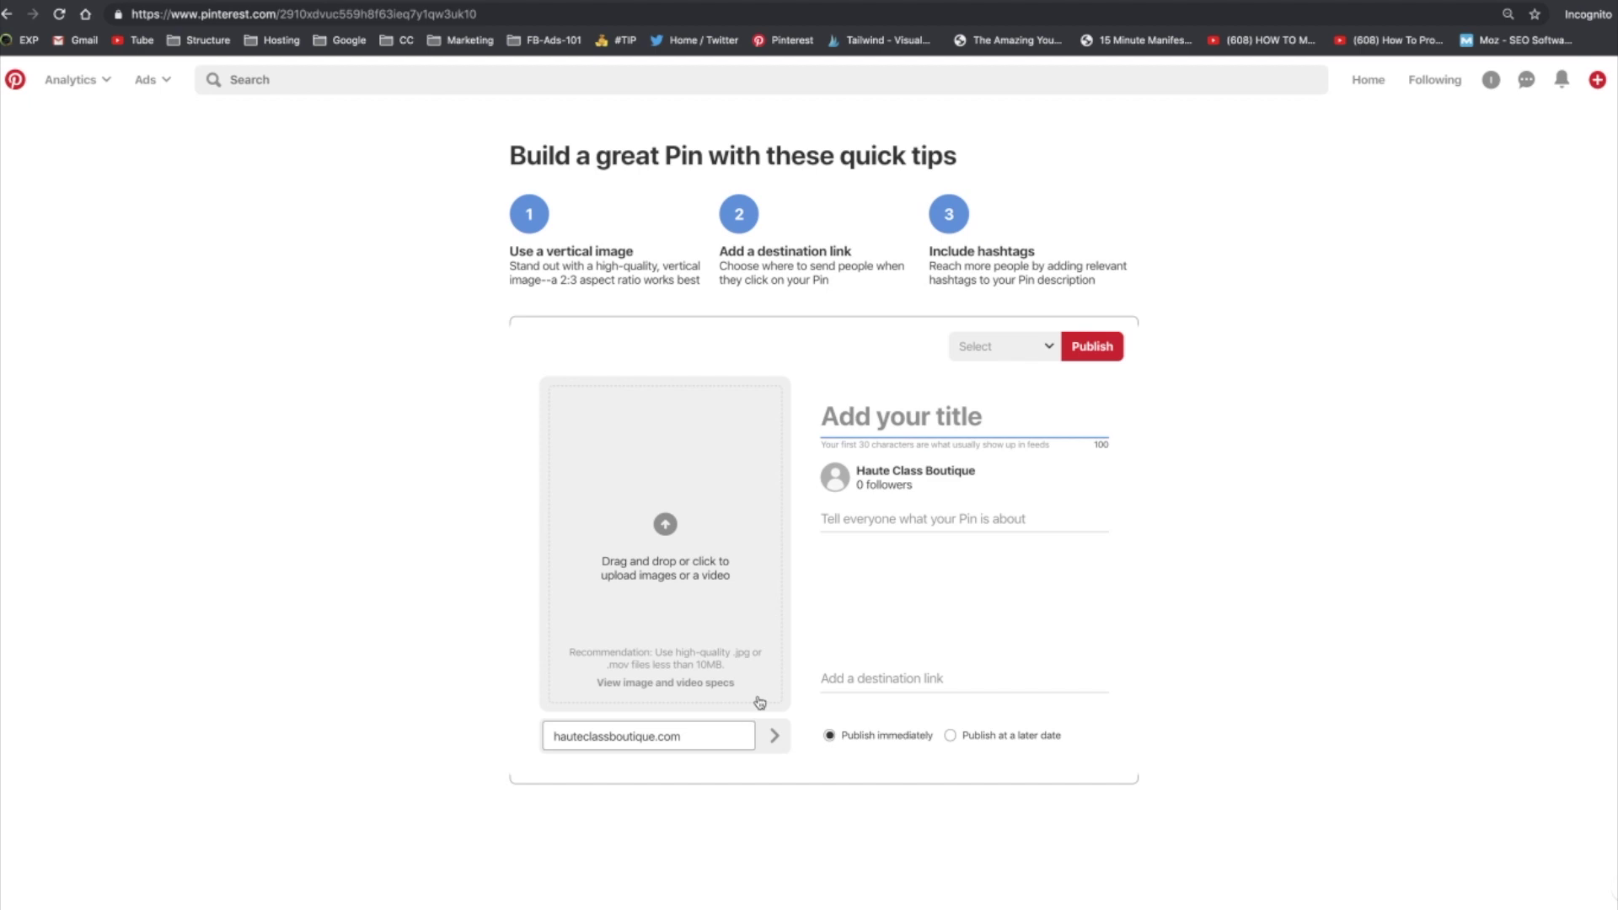
pyautogui.click(774, 735)
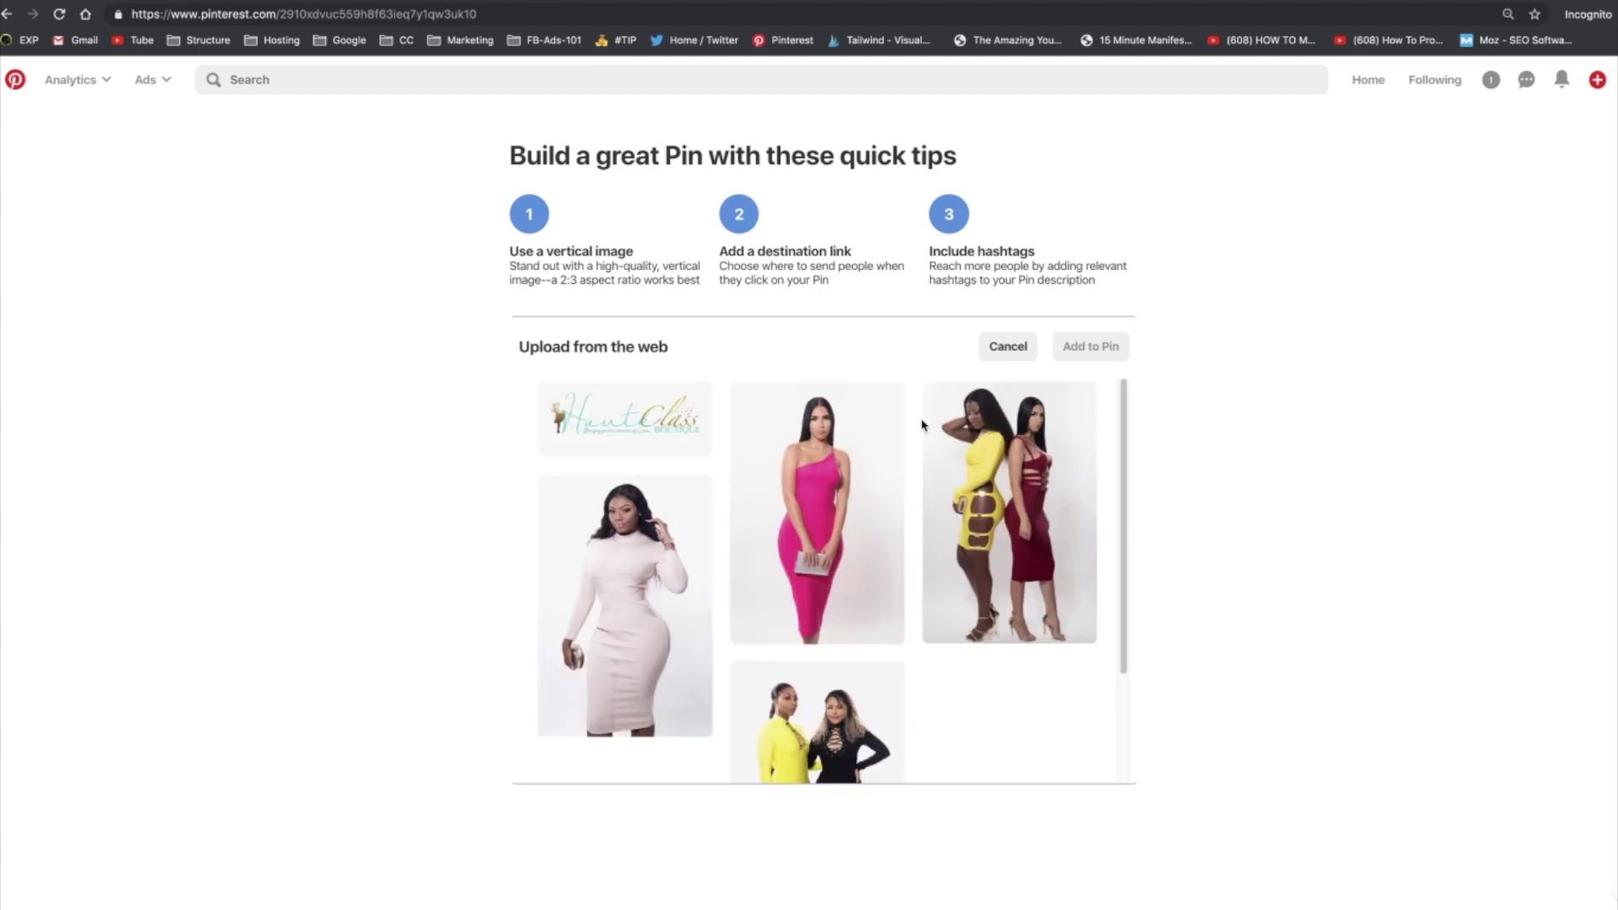
pyautogui.click(845, 443)
pyautogui.click(1090, 346)
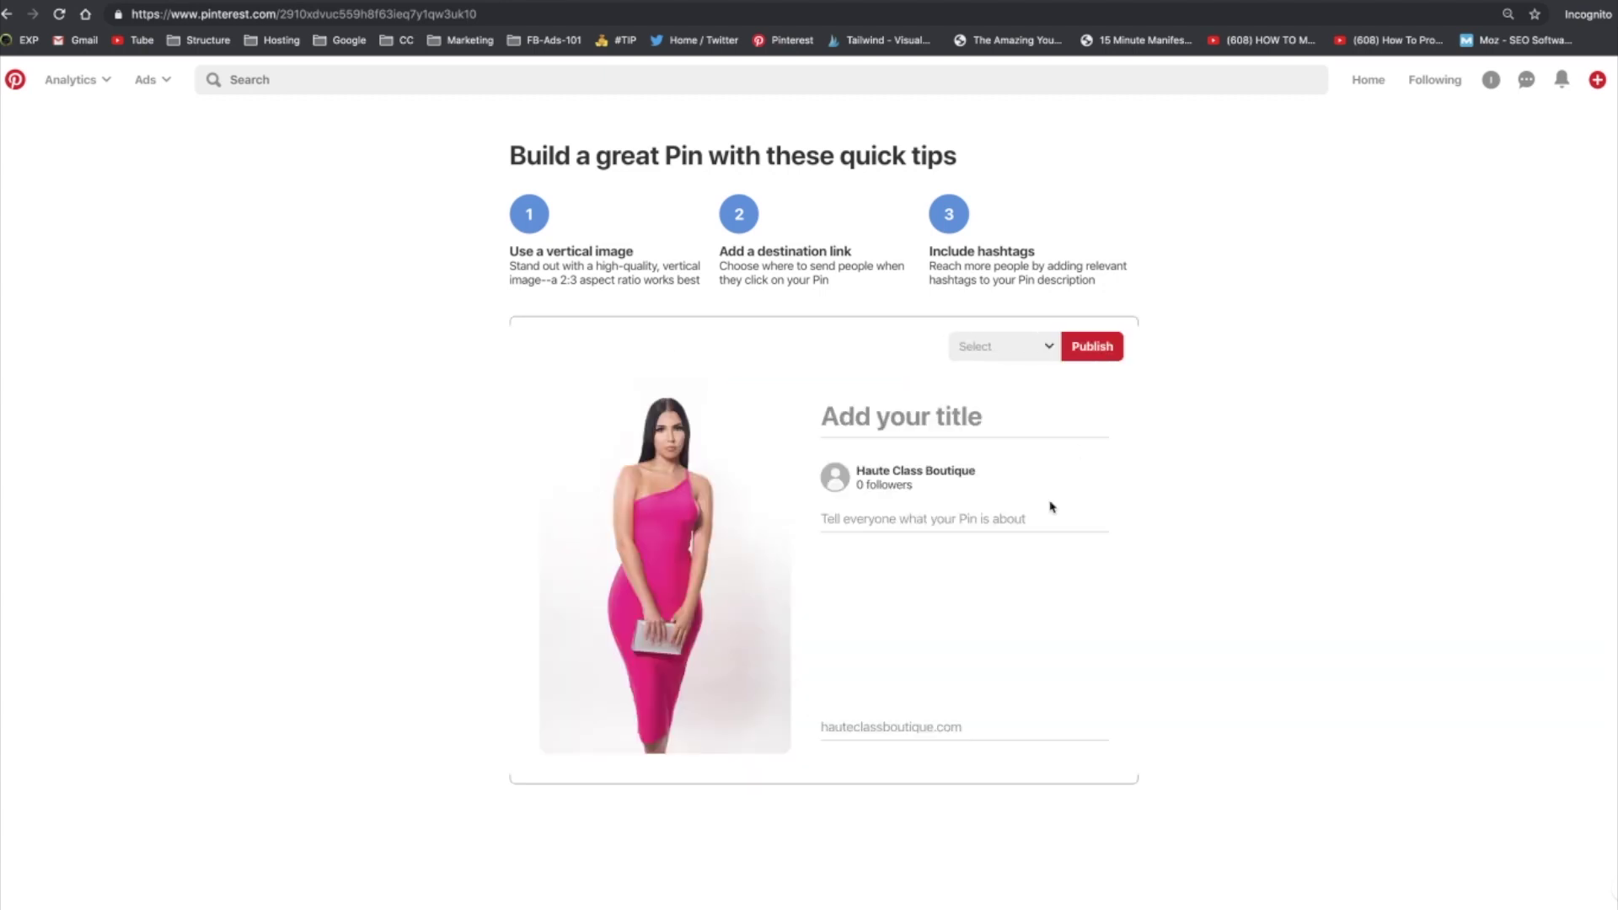
# Title the Pin "Haute Class Boutique"
pyautogui.click(928, 403)
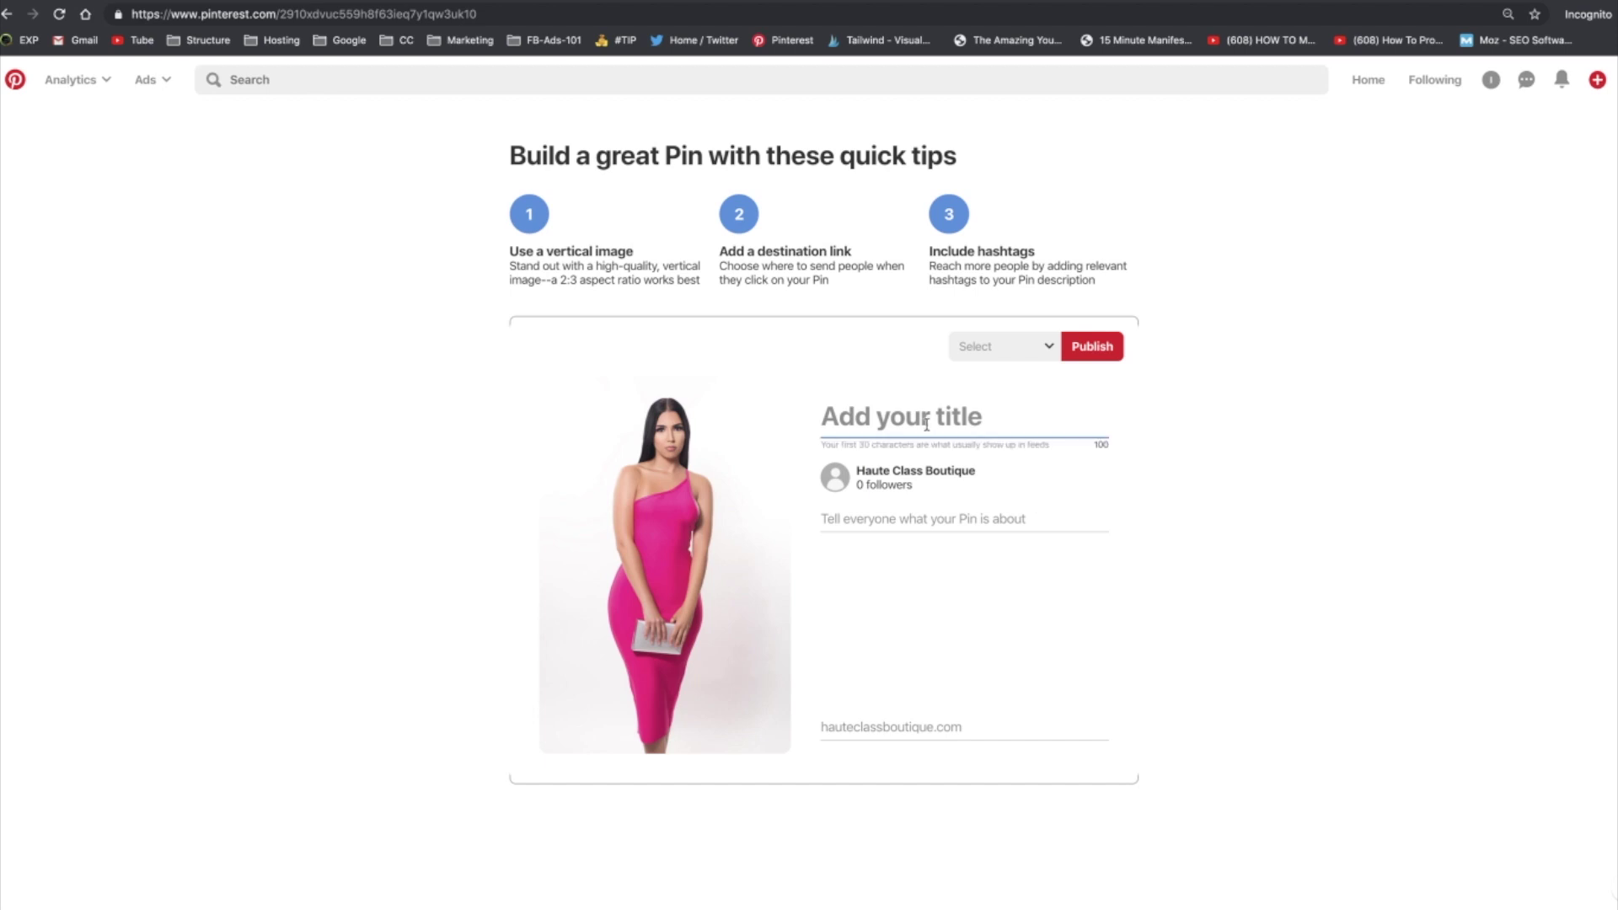
pyautogui.write('Haute ')
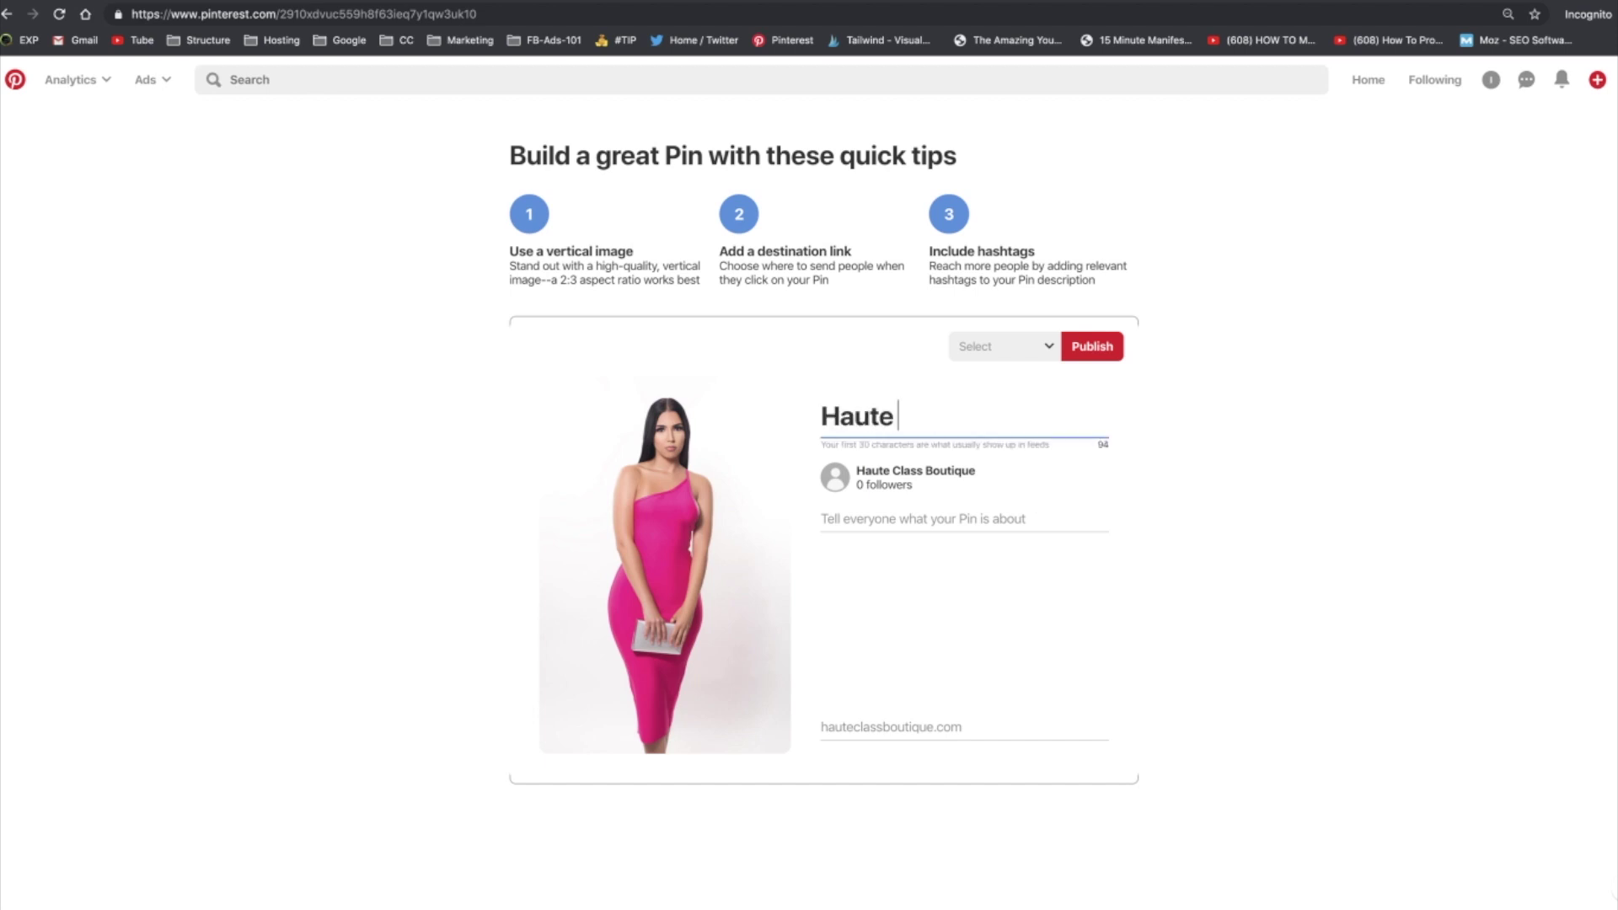
pyautogui.write('Class Bout')
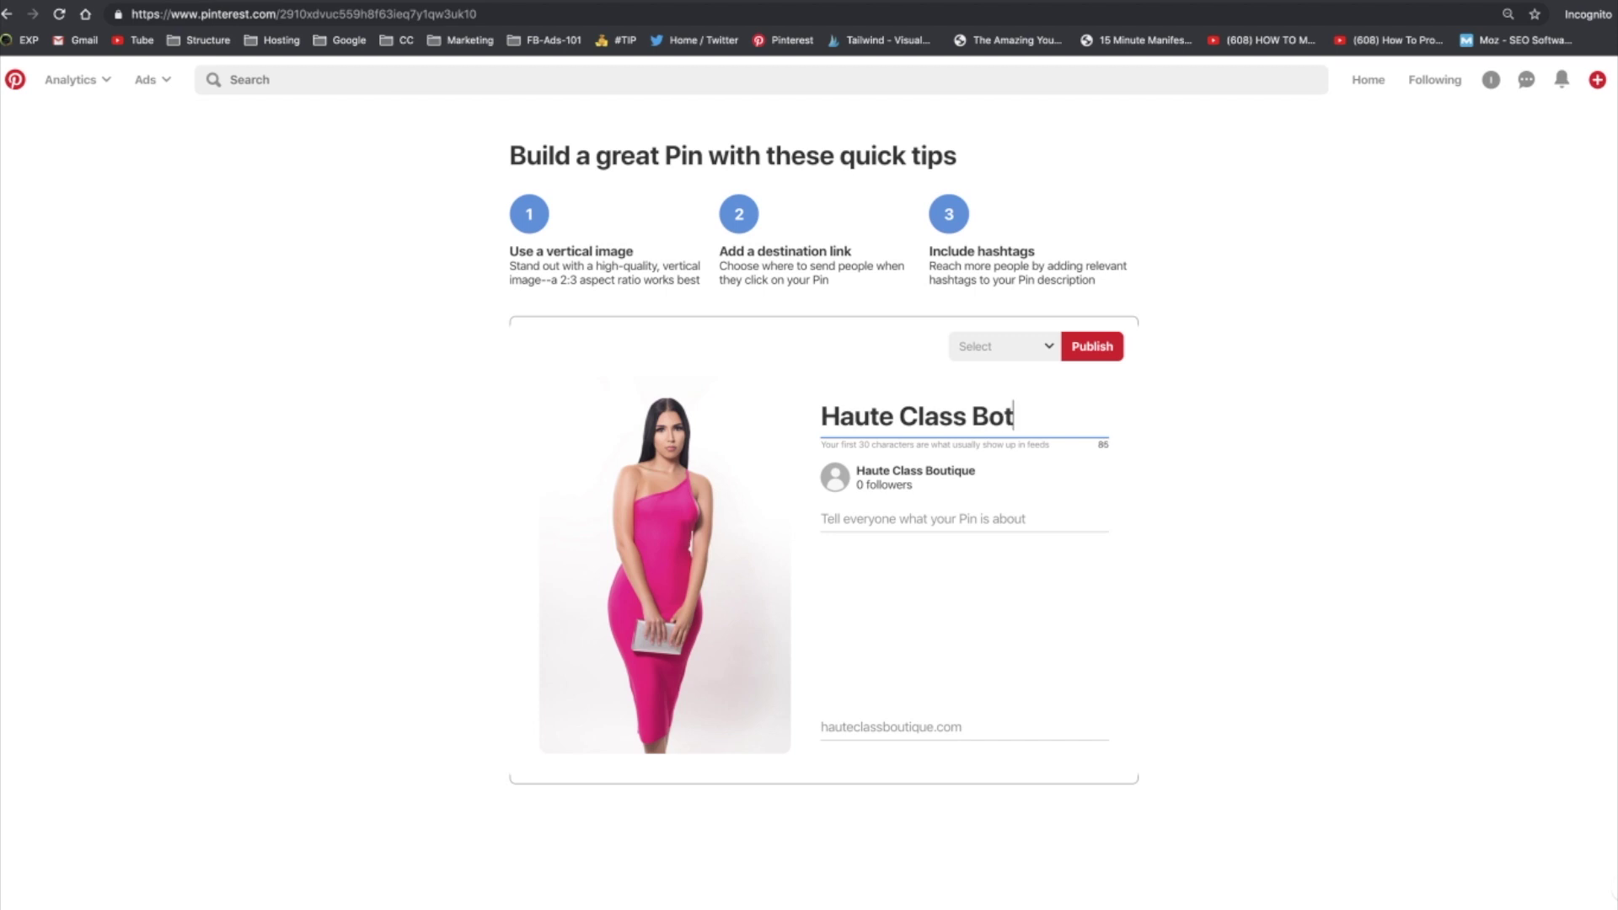
pyautogui.press('BackSpace')
pyautogui.write('utique')
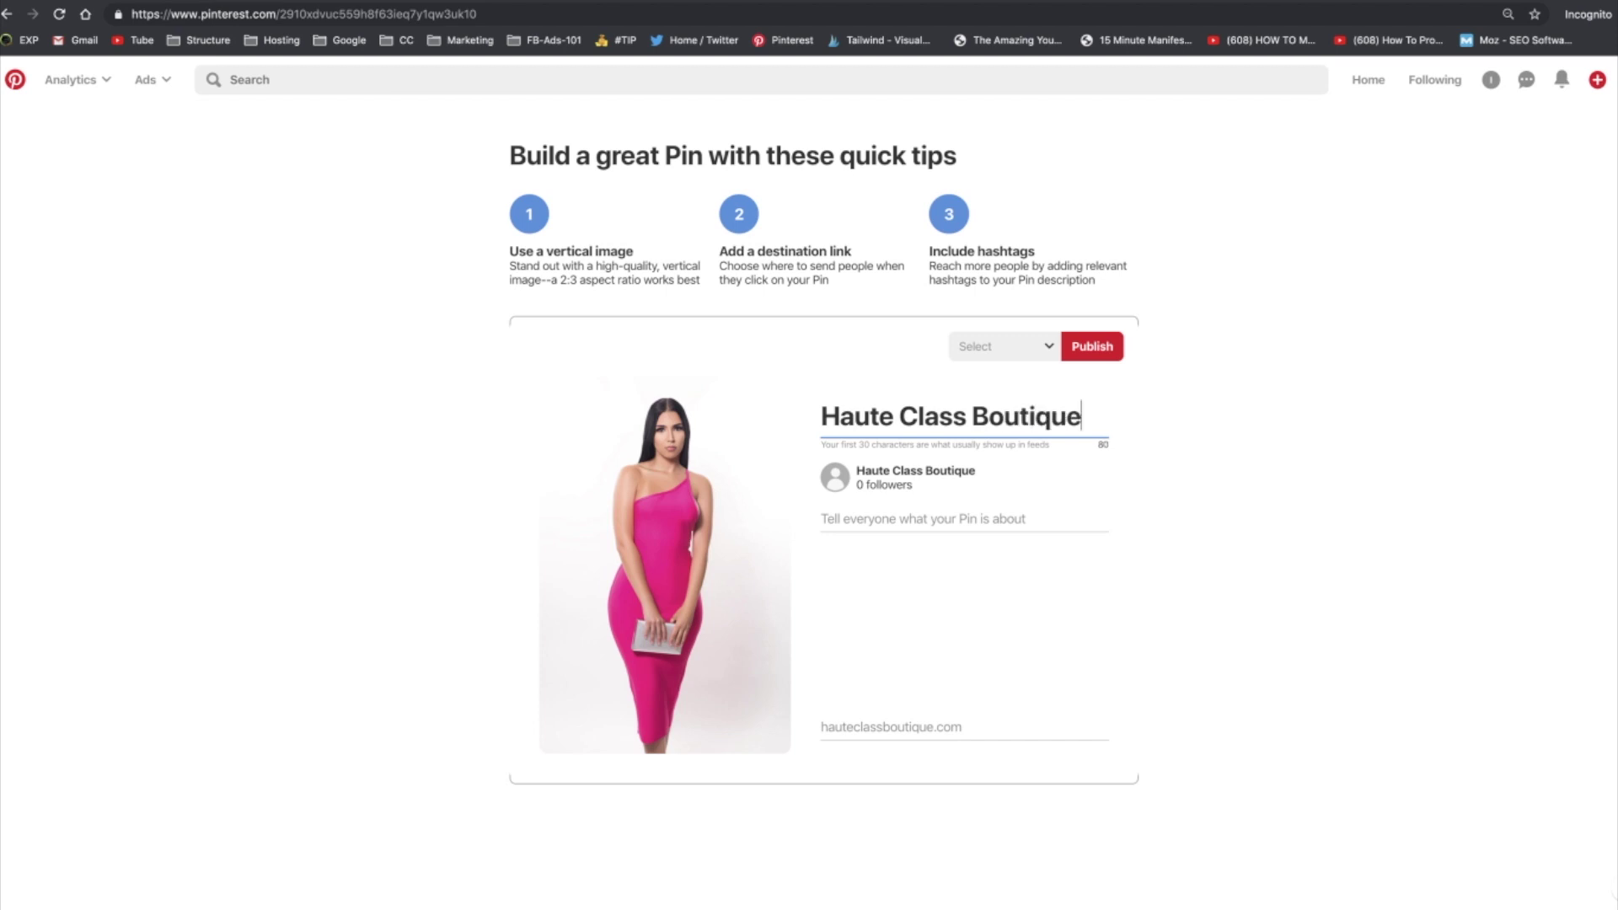
# Enter the Pin description "bodycon dress by haute class boutique"
pyautogui.click(944, 519)
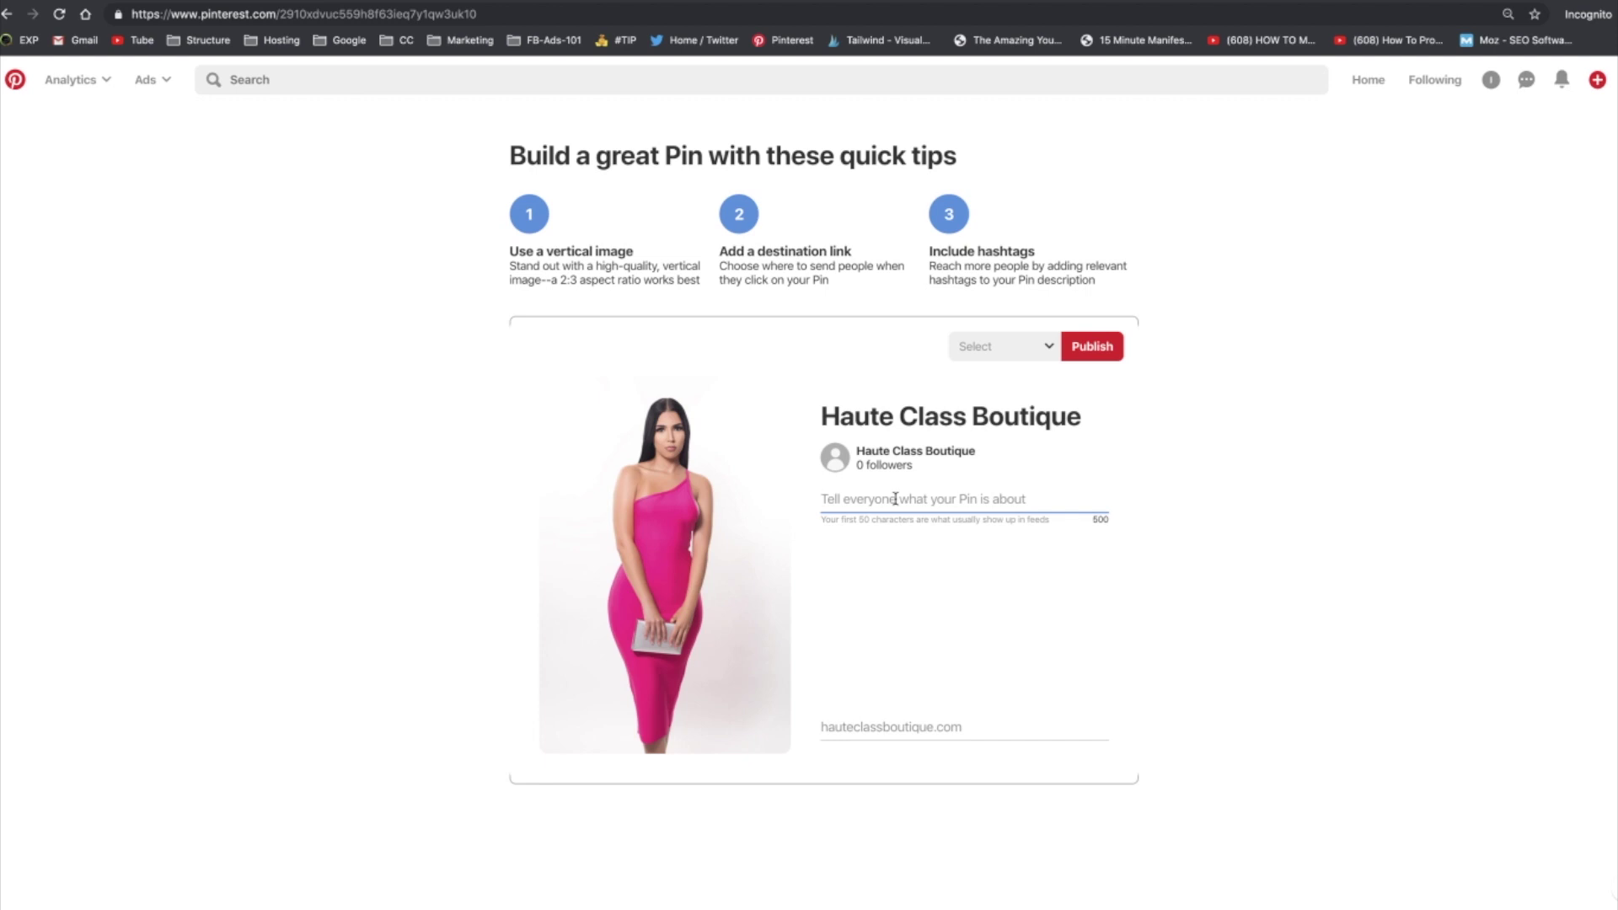
pyautogui.write('bodyco')
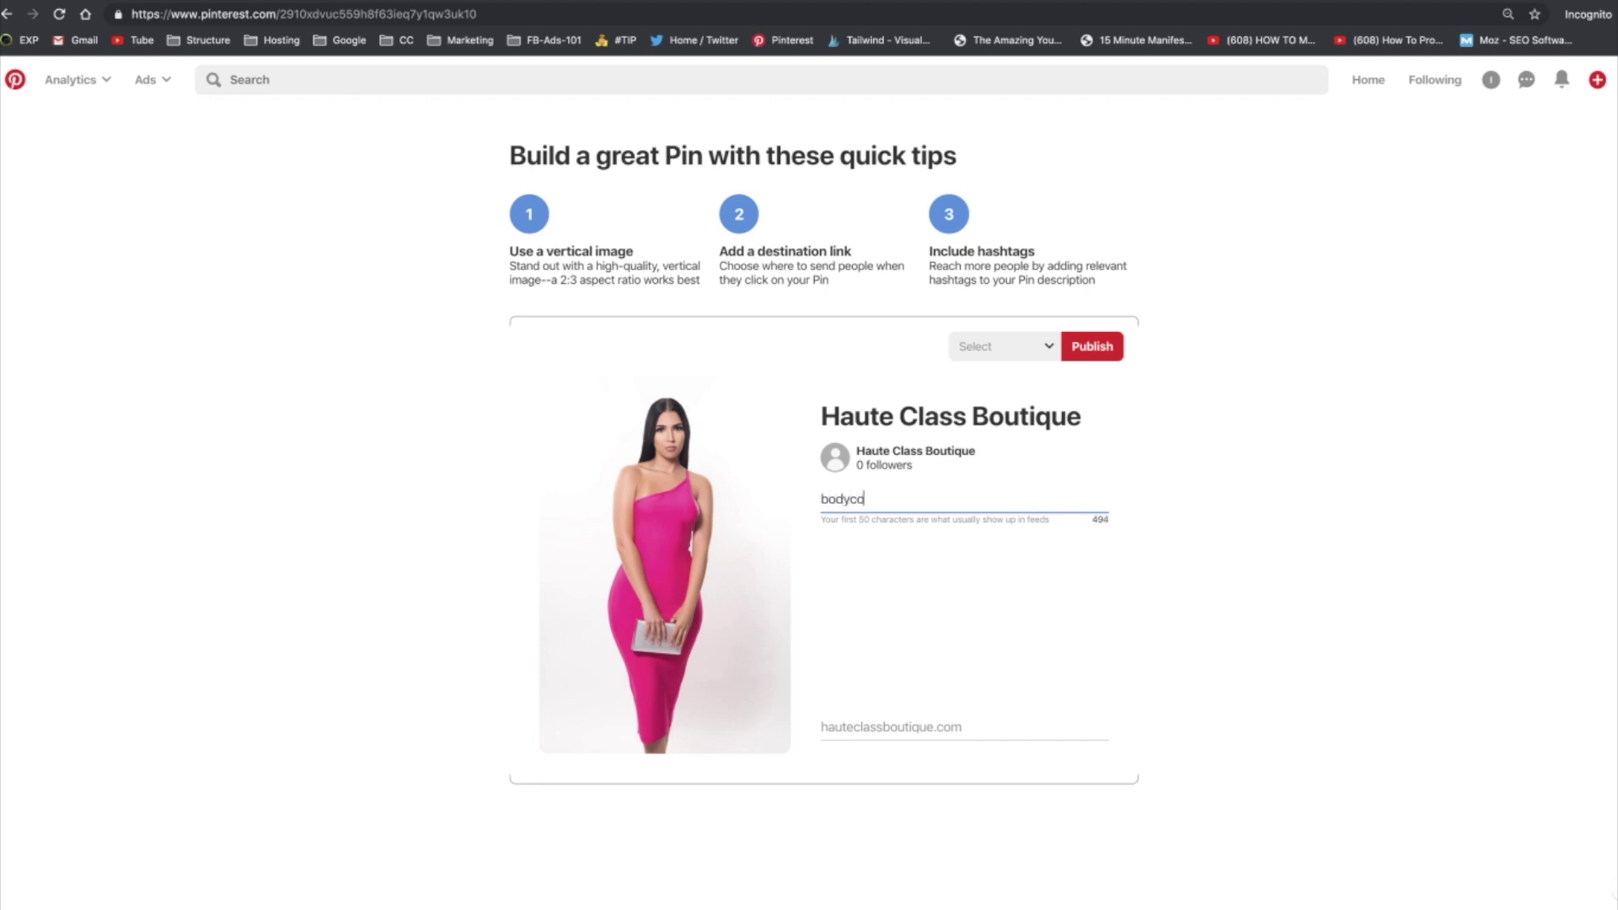
pyautogui.write('n dress by haute class bout')
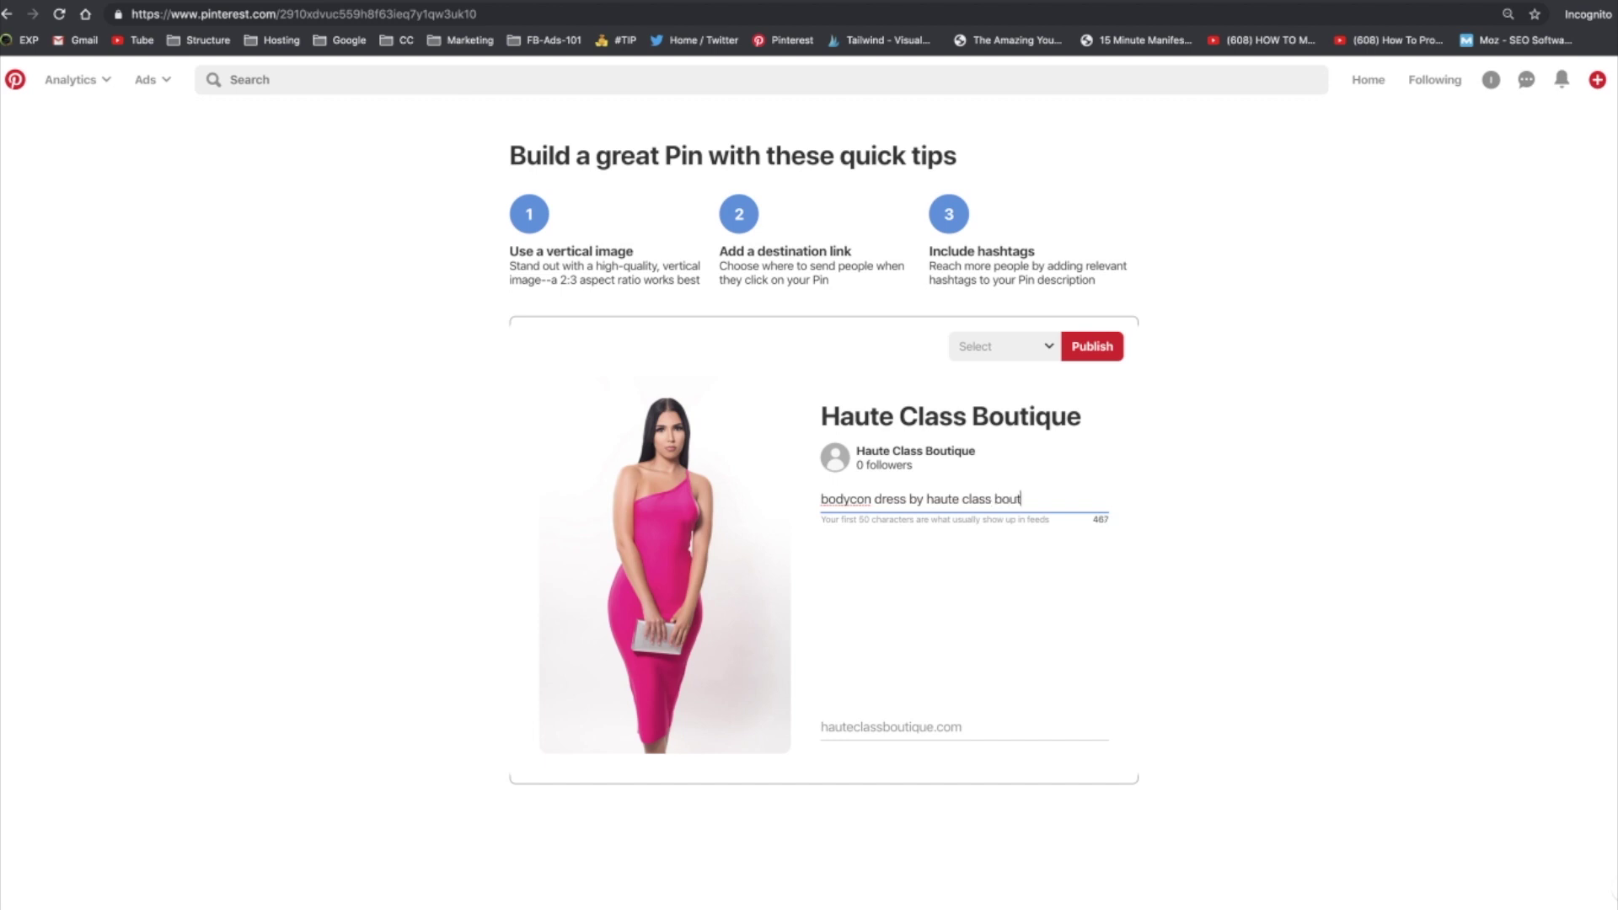
pyautogui.write('ique')
# Capitalize the main words of the description so it reads "Bodycon Dress by Haute Class Boutique"
pyautogui.moveTo(1001, 499); pyautogui.dragTo(990, 498)
pyautogui.click(998, 499)
pyautogui.press('Delete')
pyautogui.write('B')
pyautogui.click(964, 498)
pyautogui.press('Delete')
pyautogui.write('C')
pyautogui.click(929, 499)
pyautogui.press('Delete')
pyautogui.write('H')
pyautogui.click(823, 499)
pyautogui.press('Delete')
pyautogui.write('B')
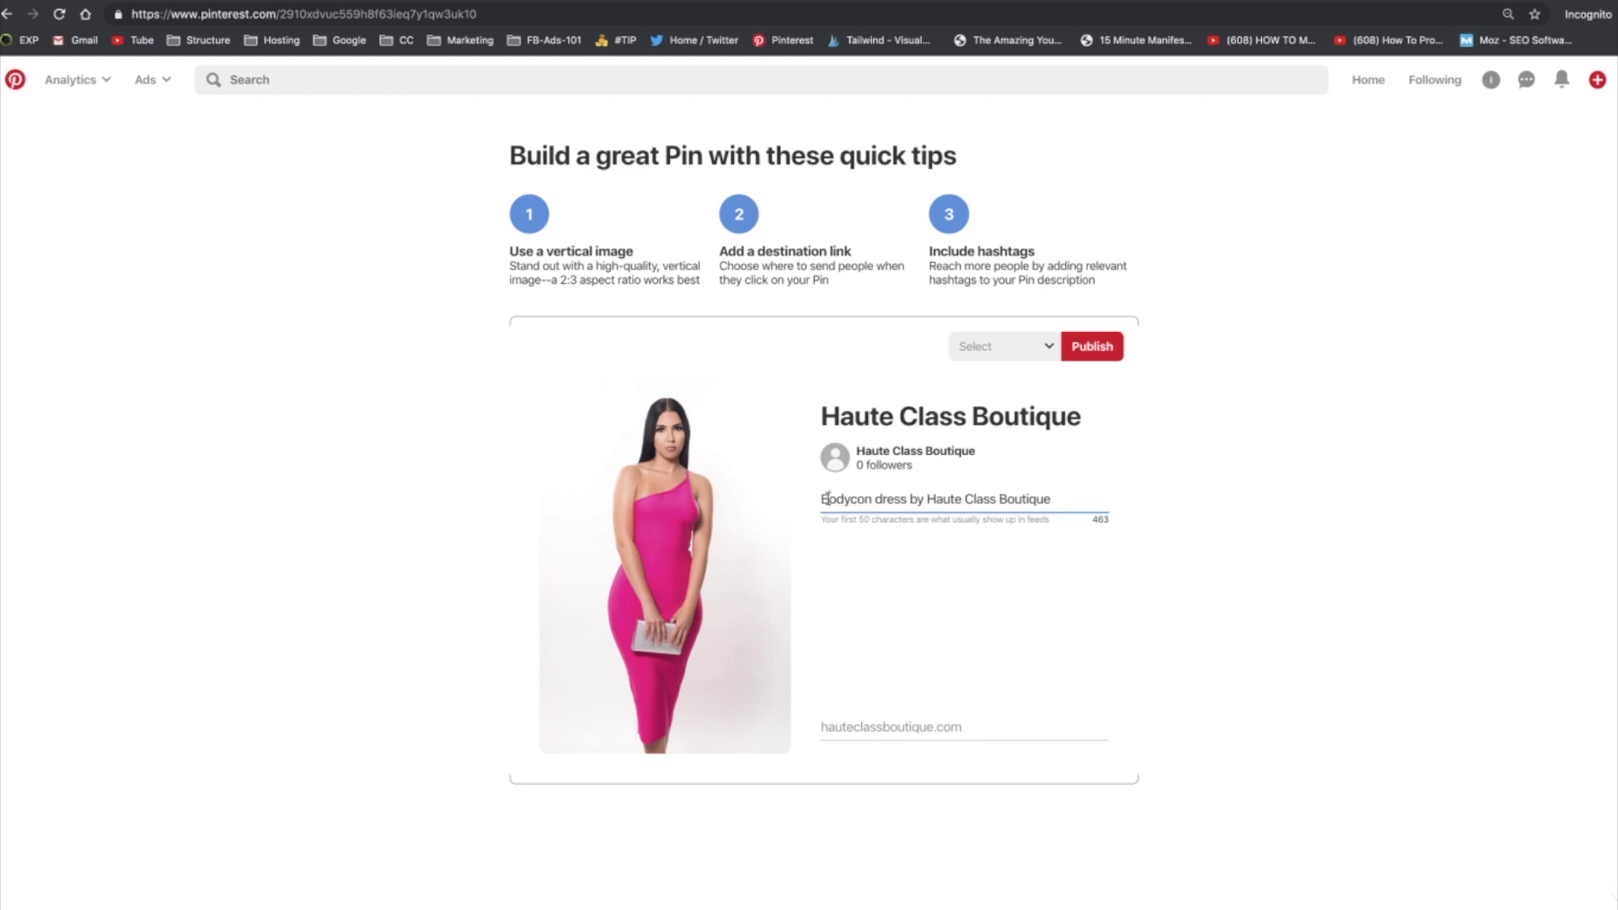
pyautogui.click(876, 499)
pyautogui.press('Delete')
pyautogui.write('D')
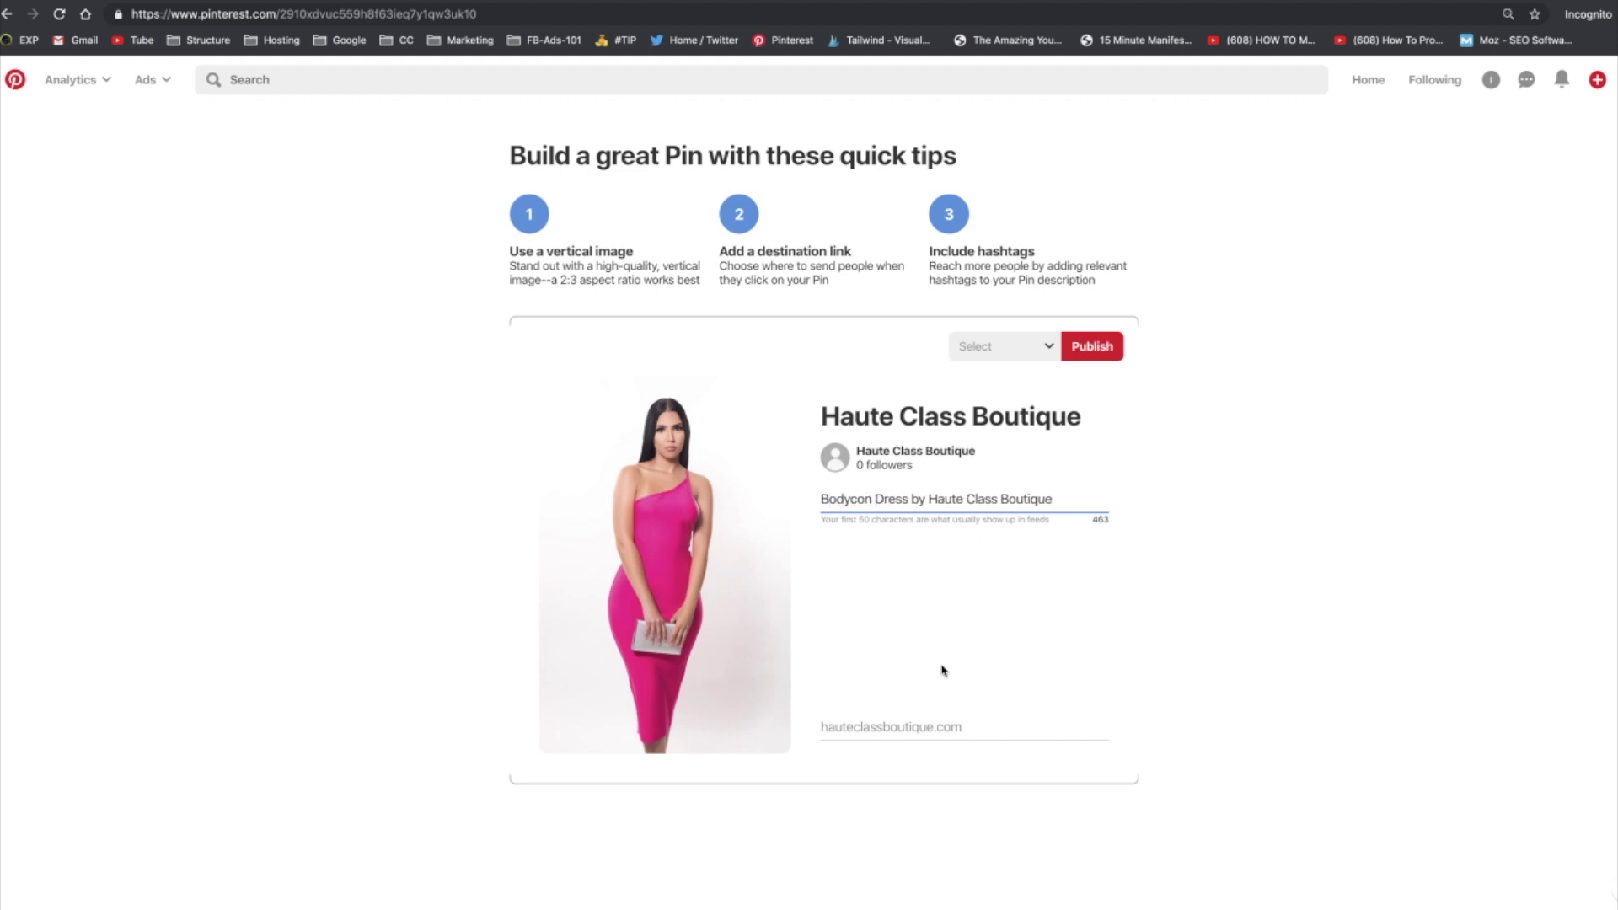
pyautogui.click(946, 619)
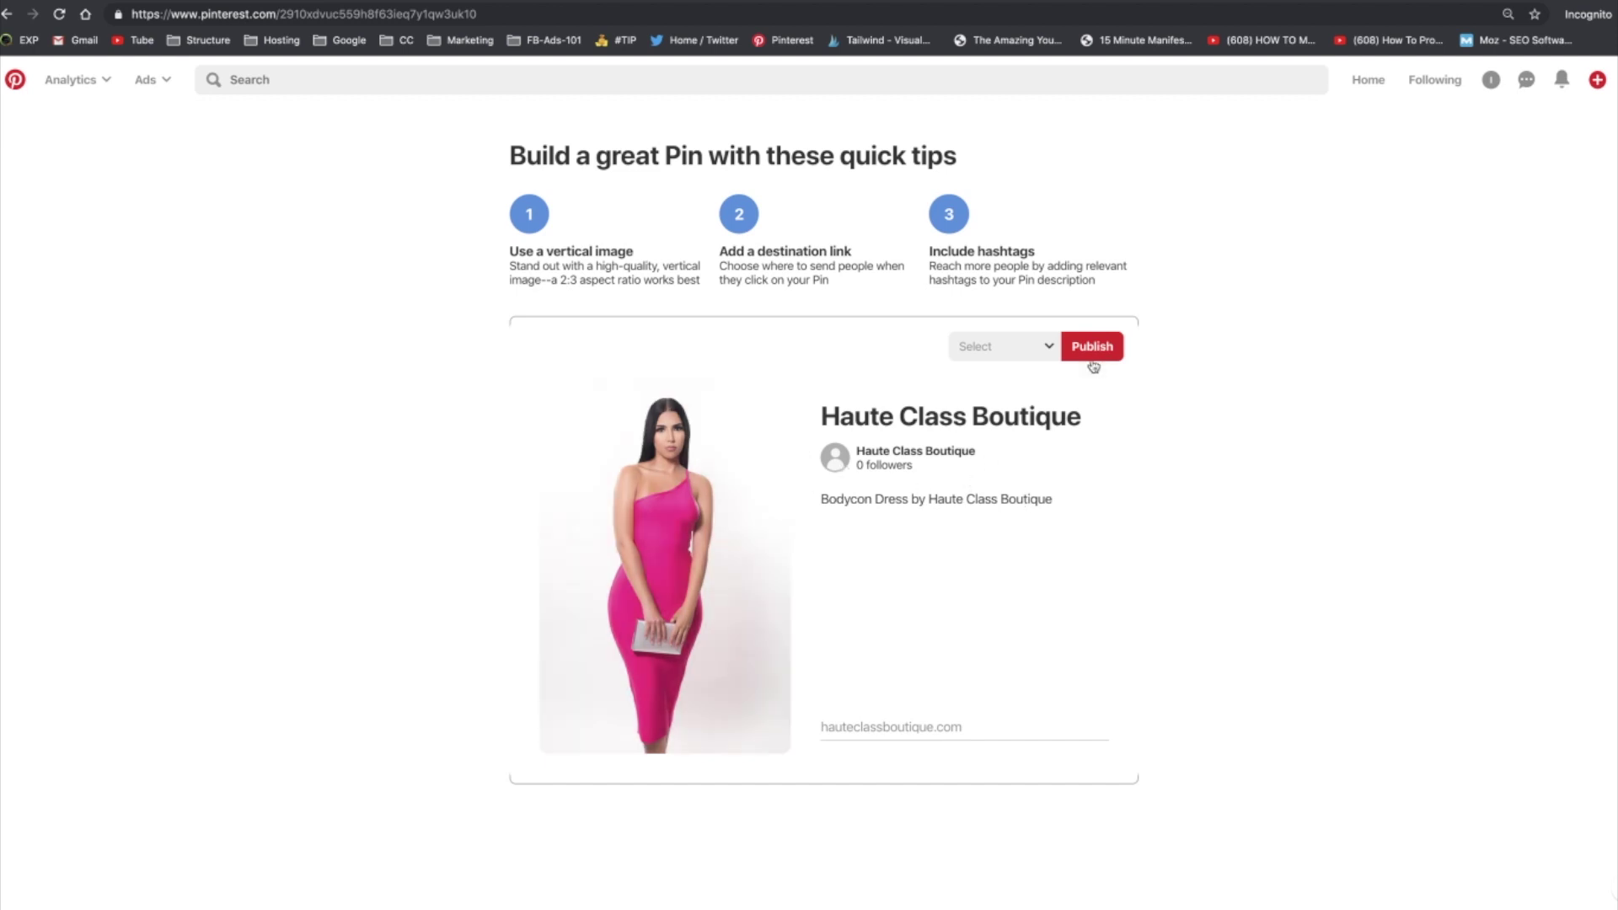
# Create a secret board named HAUTE CLASS BOUTIQUE for the Pin and publish the Pin to it
pyautogui.click(1047, 351)
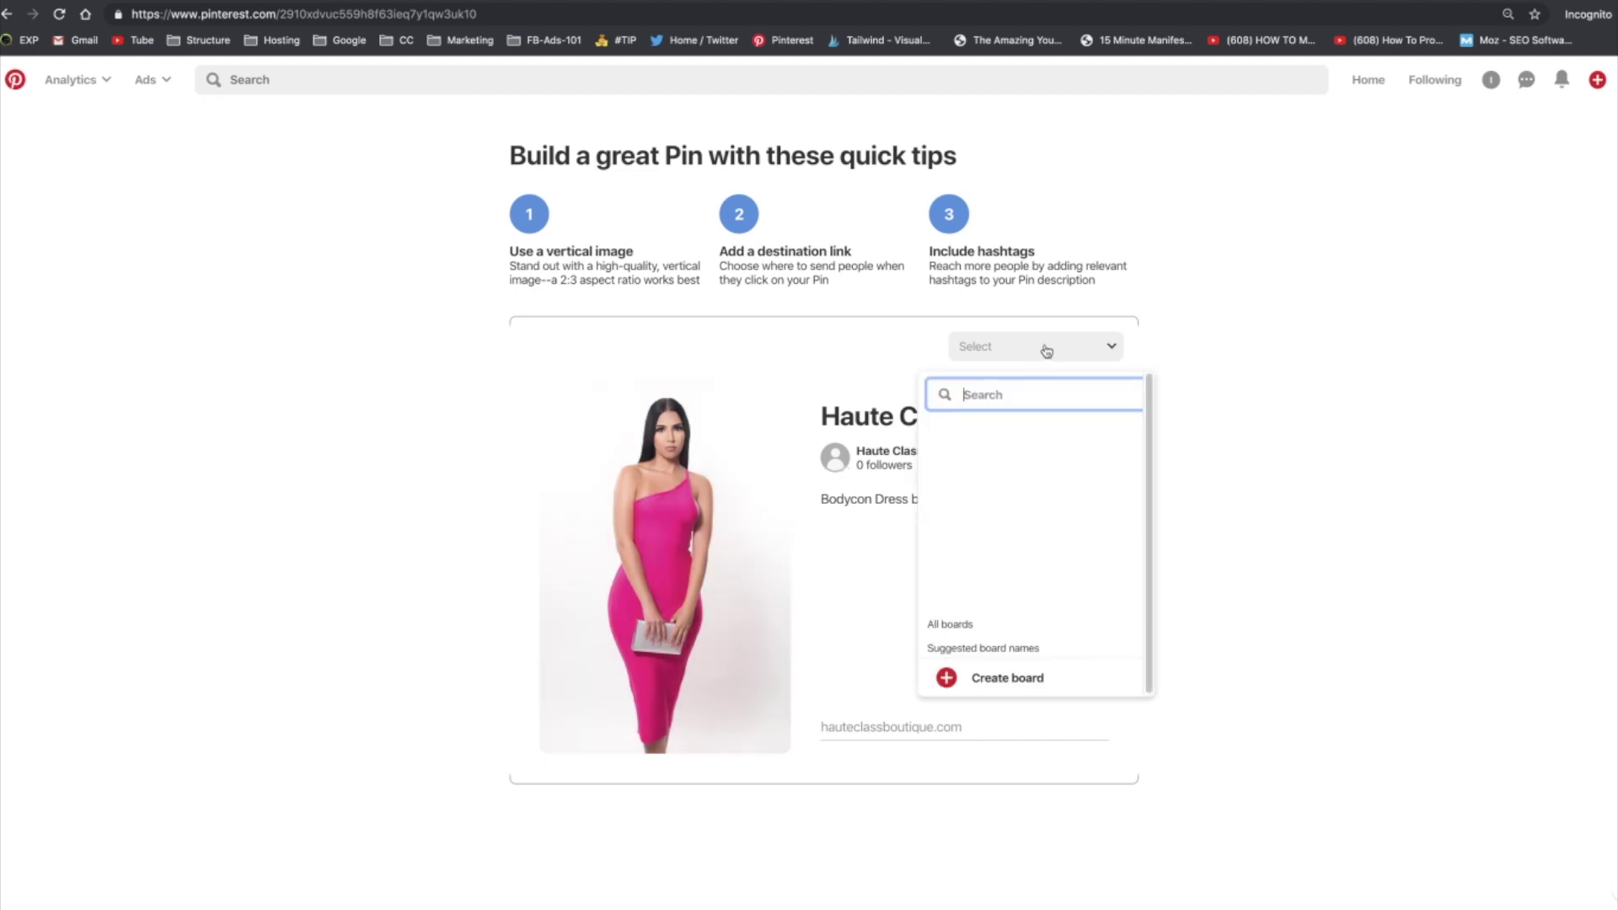
pyautogui.click(995, 684)
pyautogui.click(936, 454)
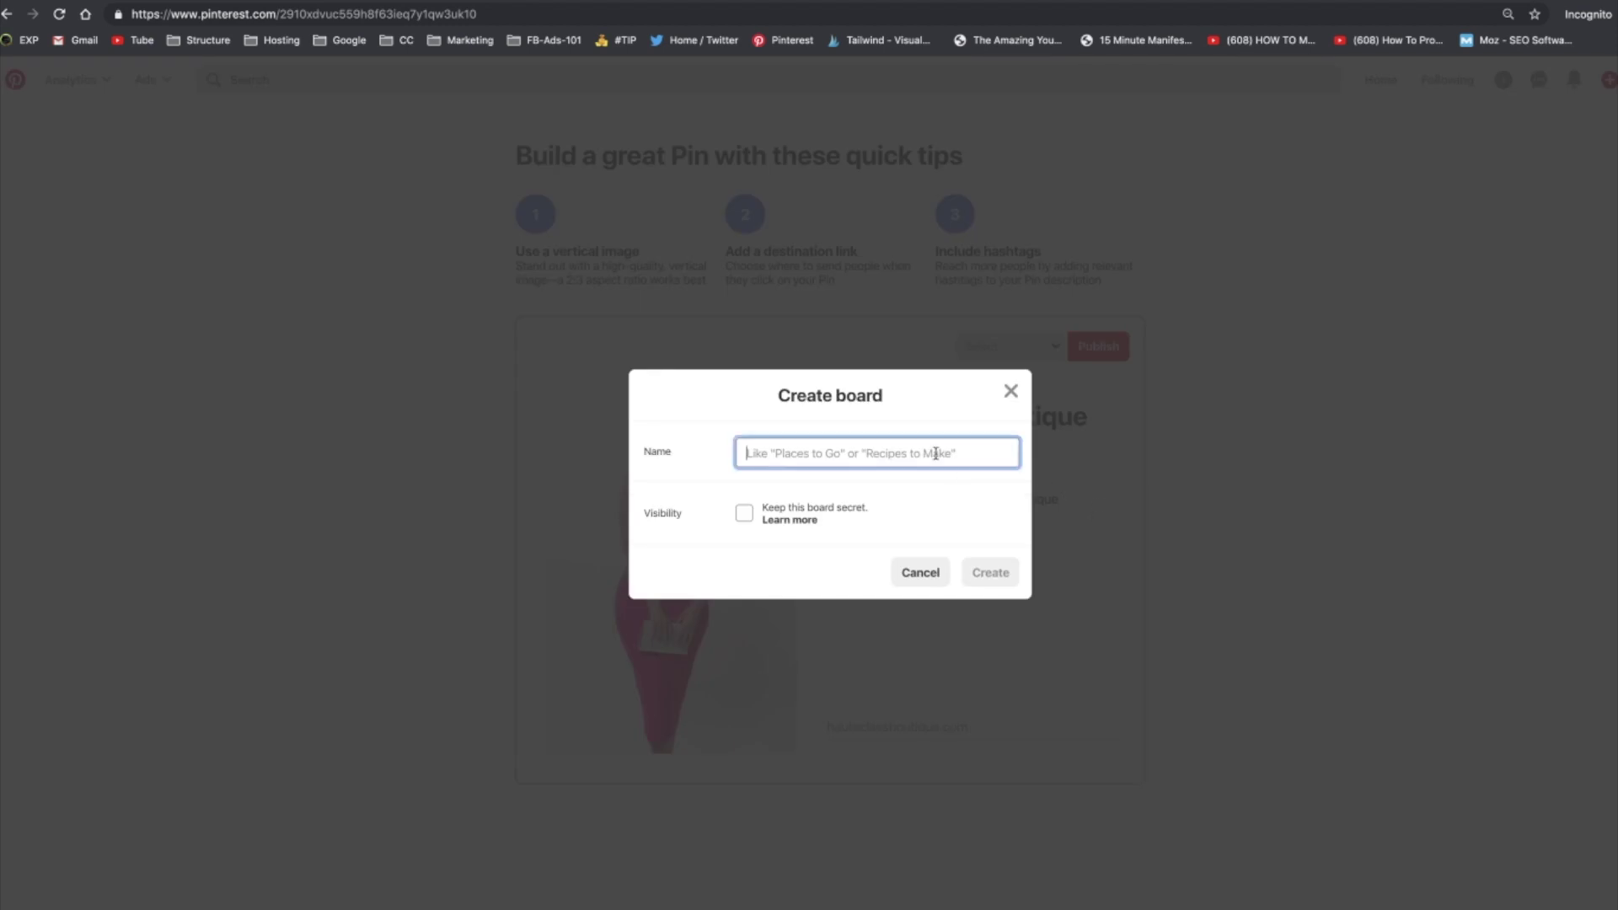
pyautogui.write('HAUTE')
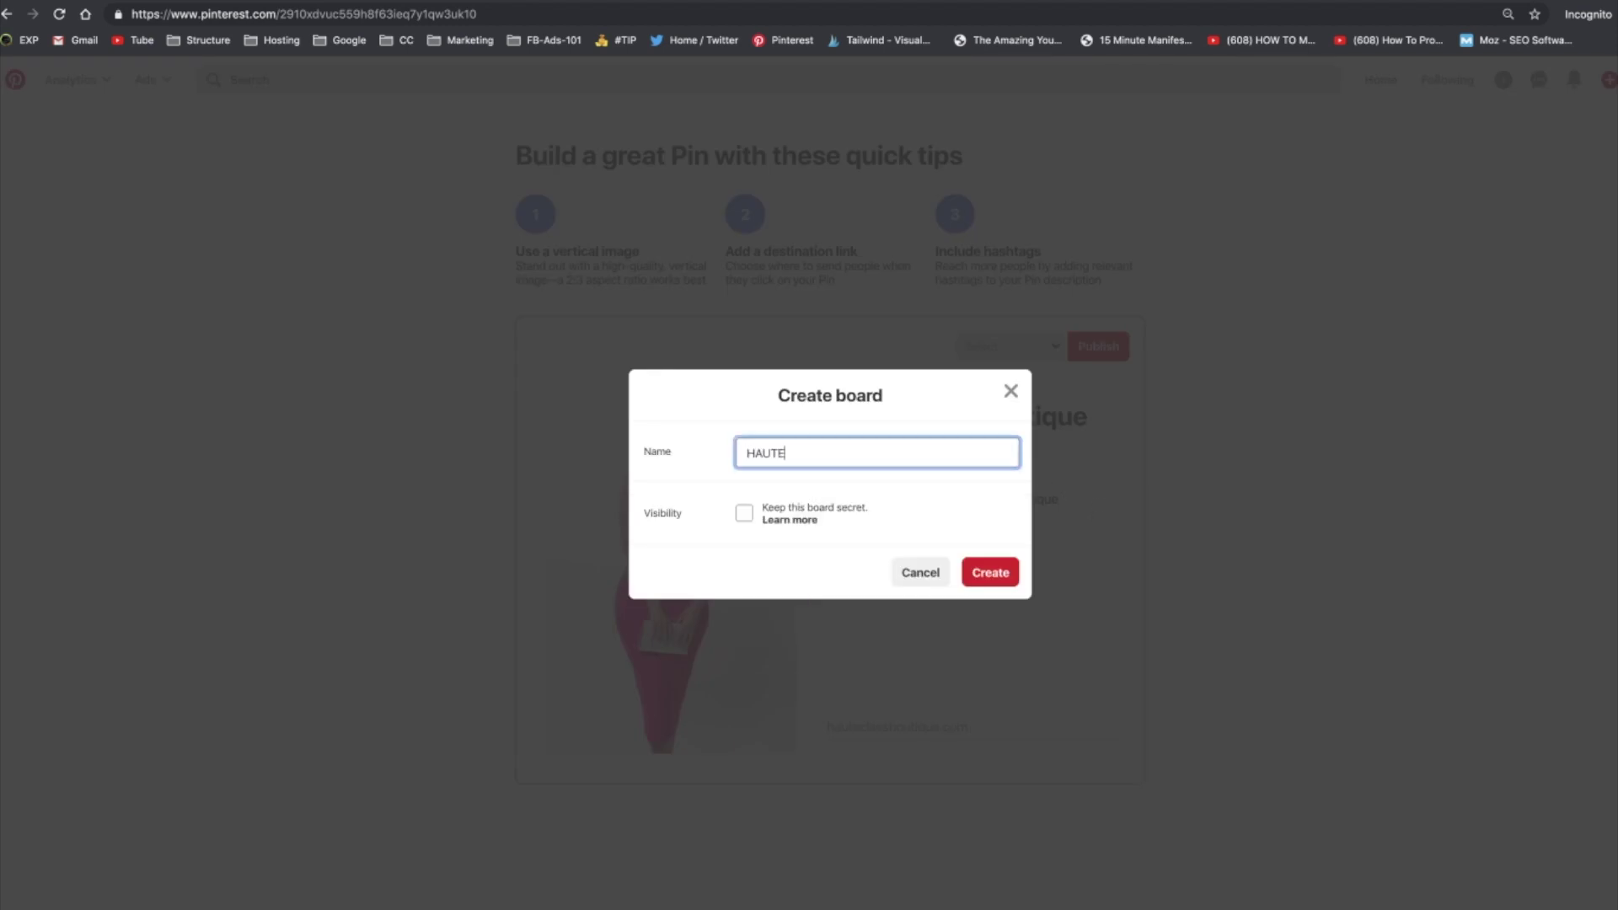
pyautogui.write(' CLASS BOUTIQUE')
pyautogui.click(745, 515)
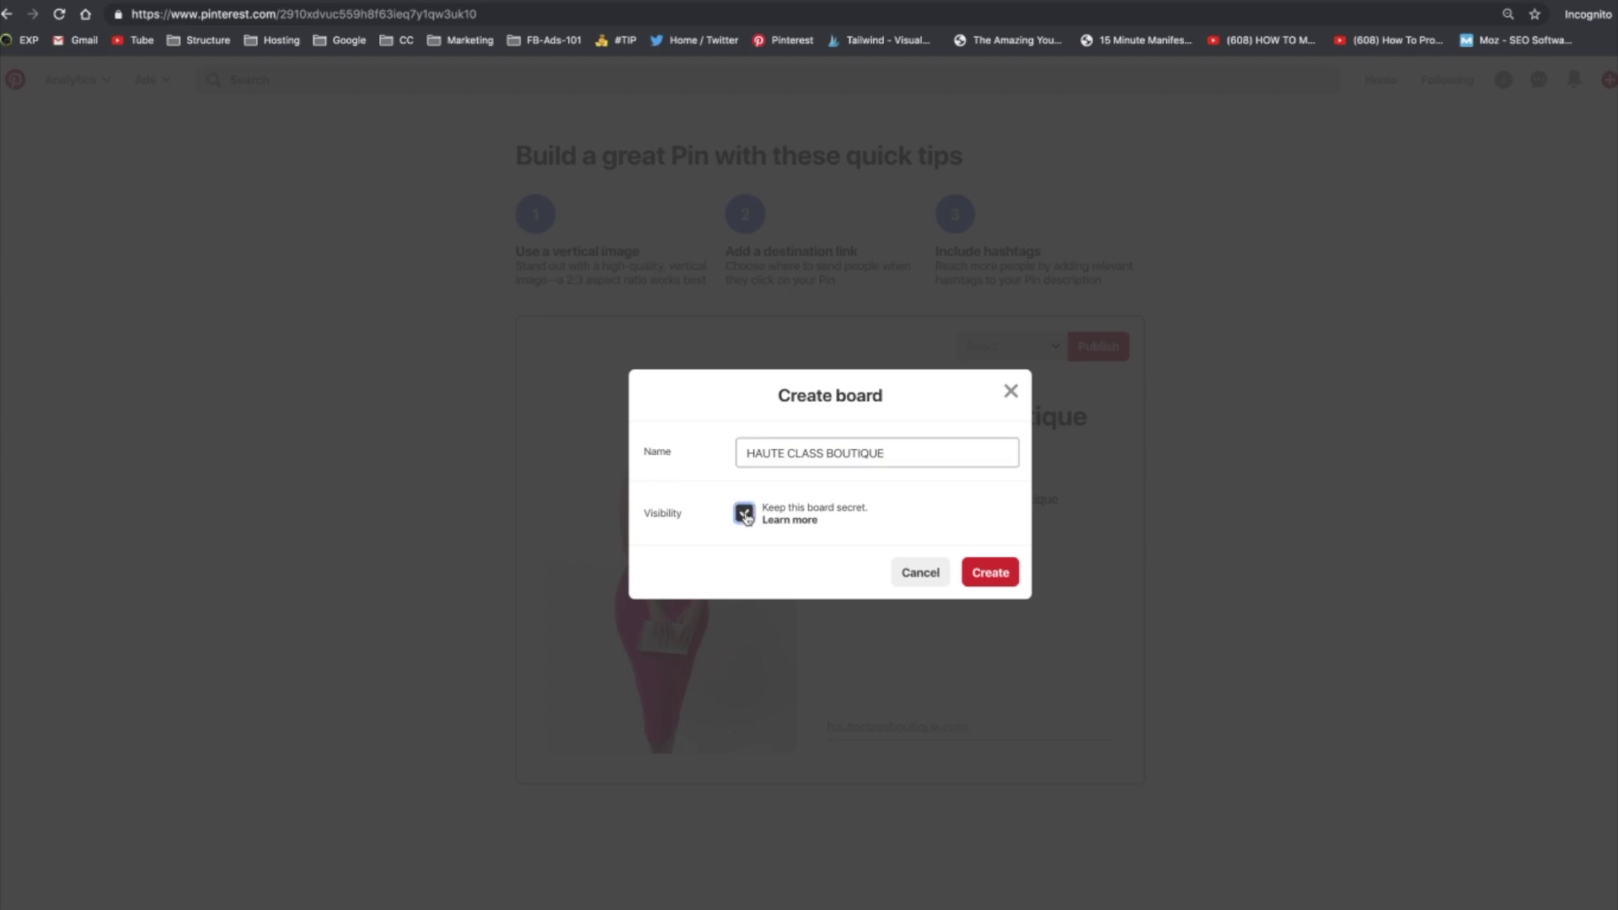
pyautogui.click(982, 579)
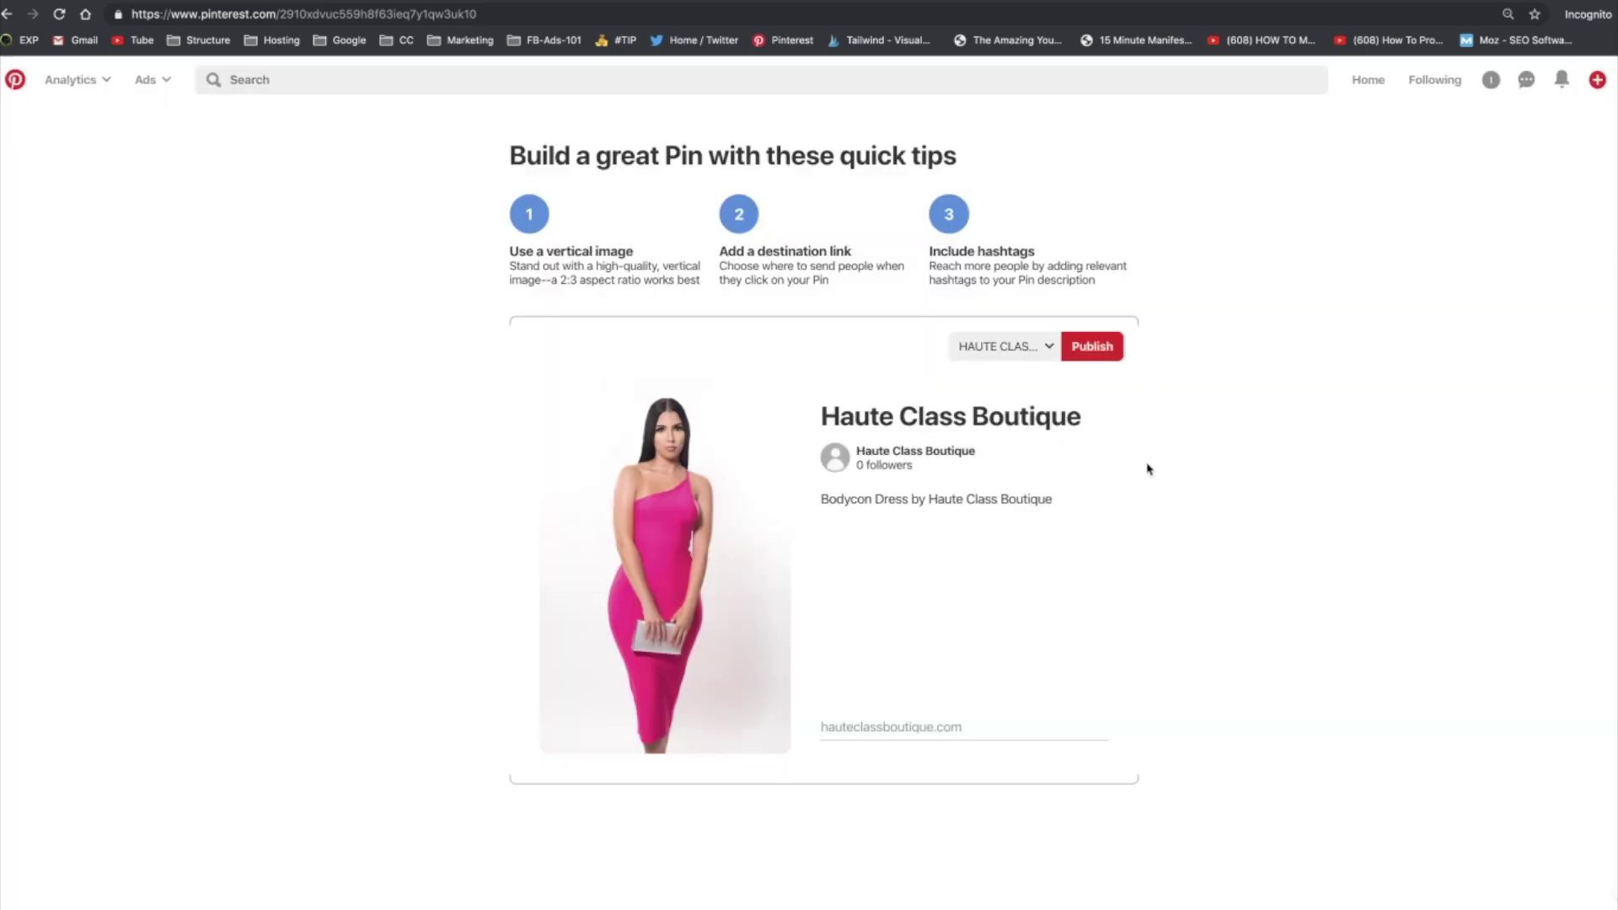
pyautogui.click(1089, 352)
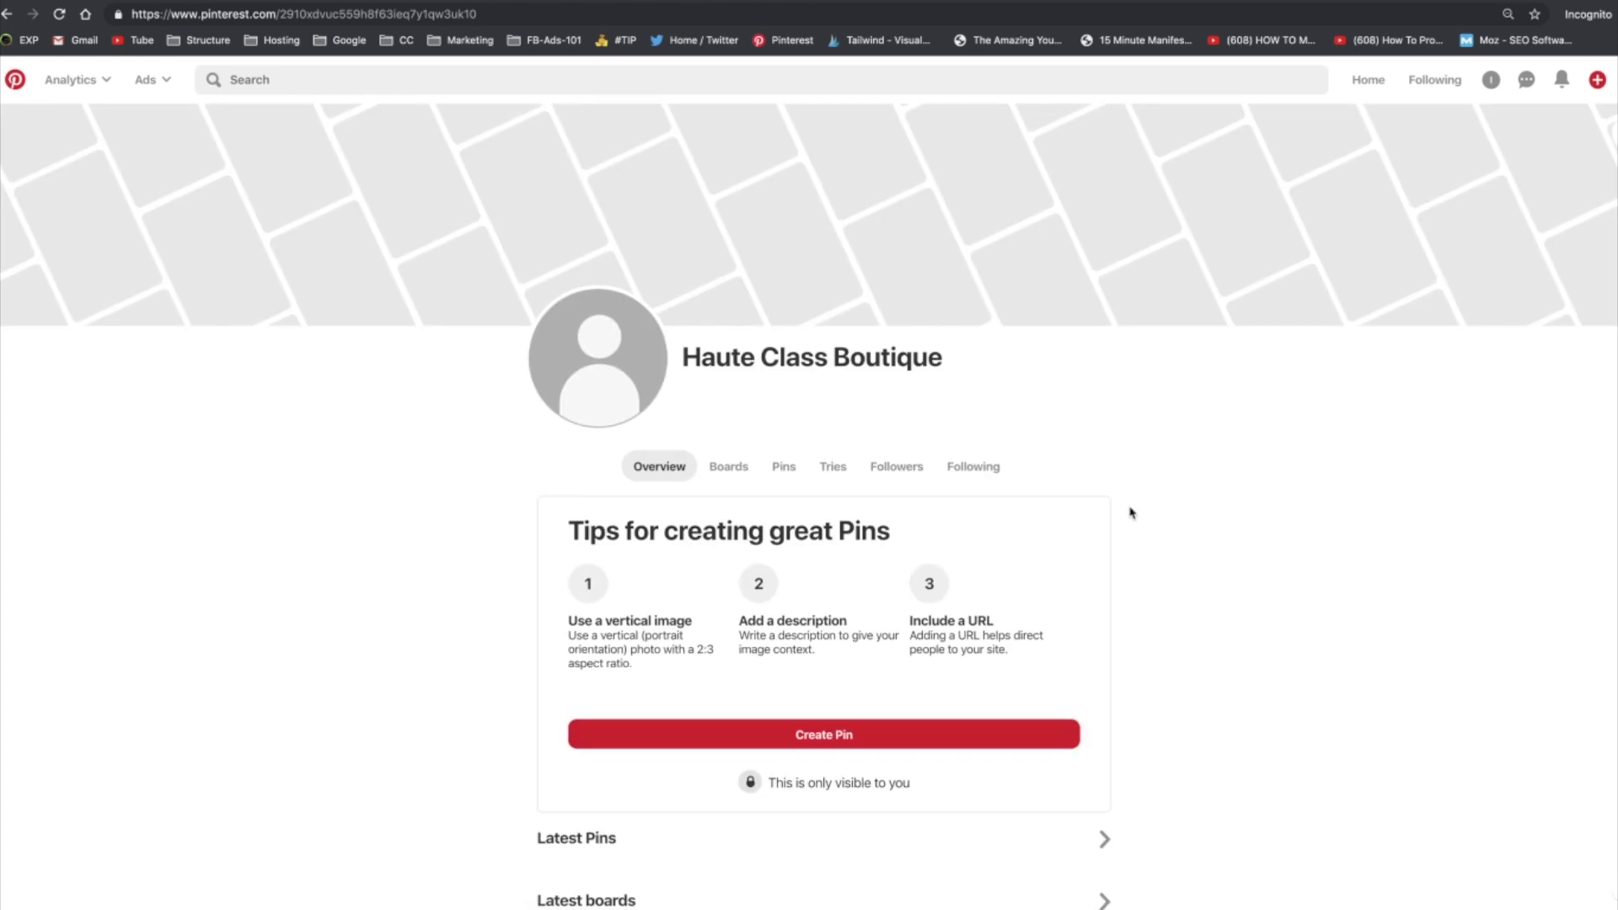
# Open the account's settings for editing the business profile
pyautogui.scroll(-1, 1132, 513)
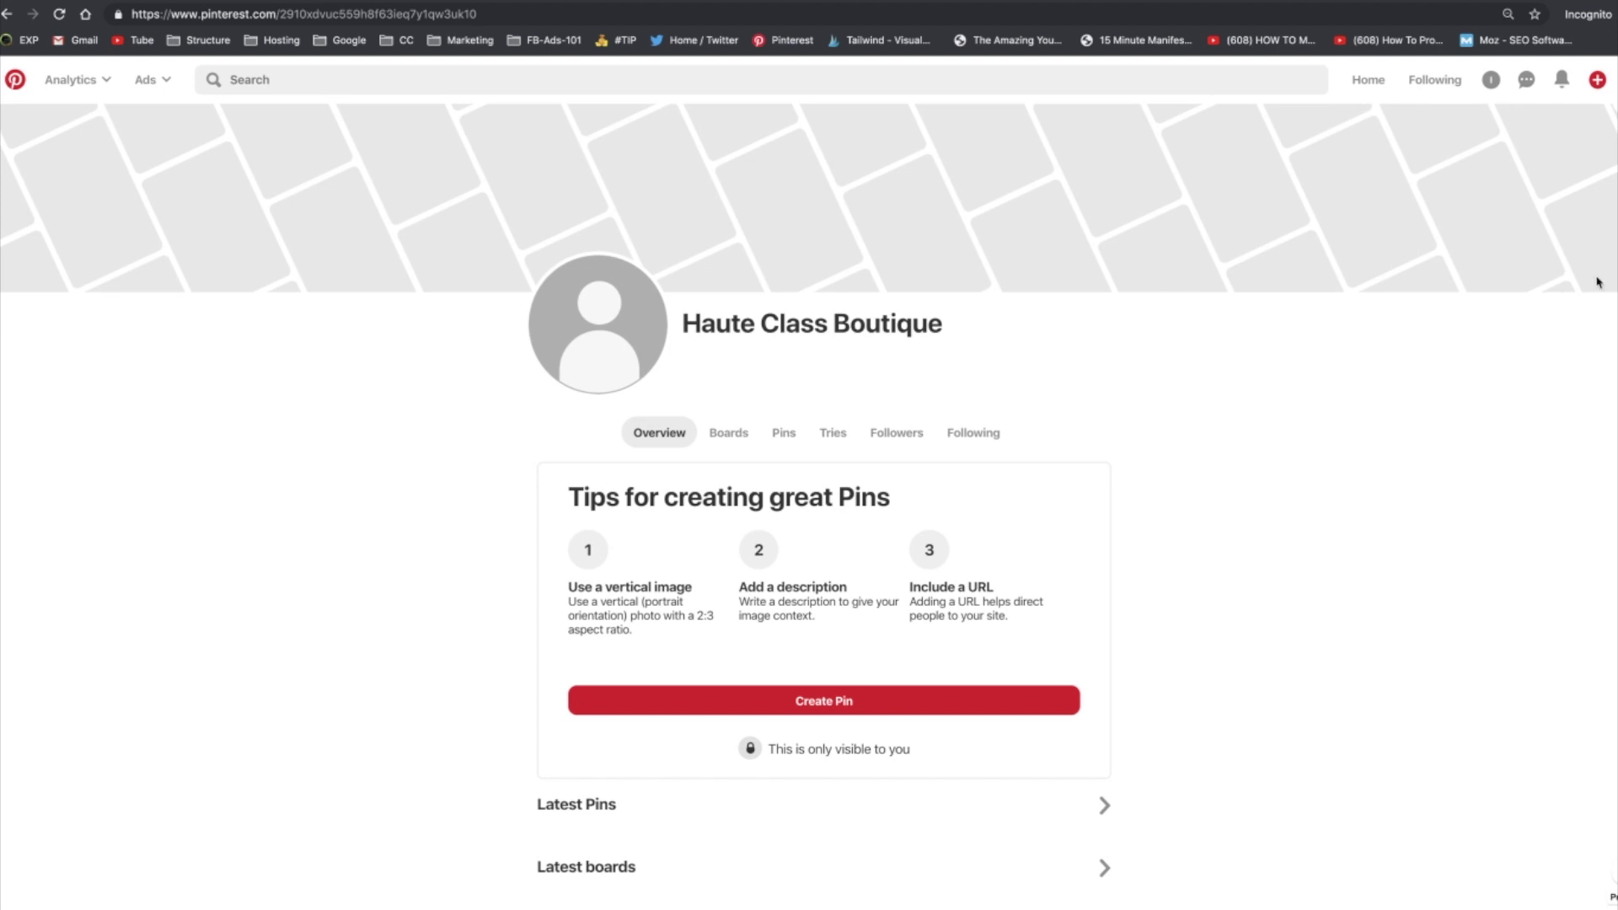
pyautogui.click(1616, 80)
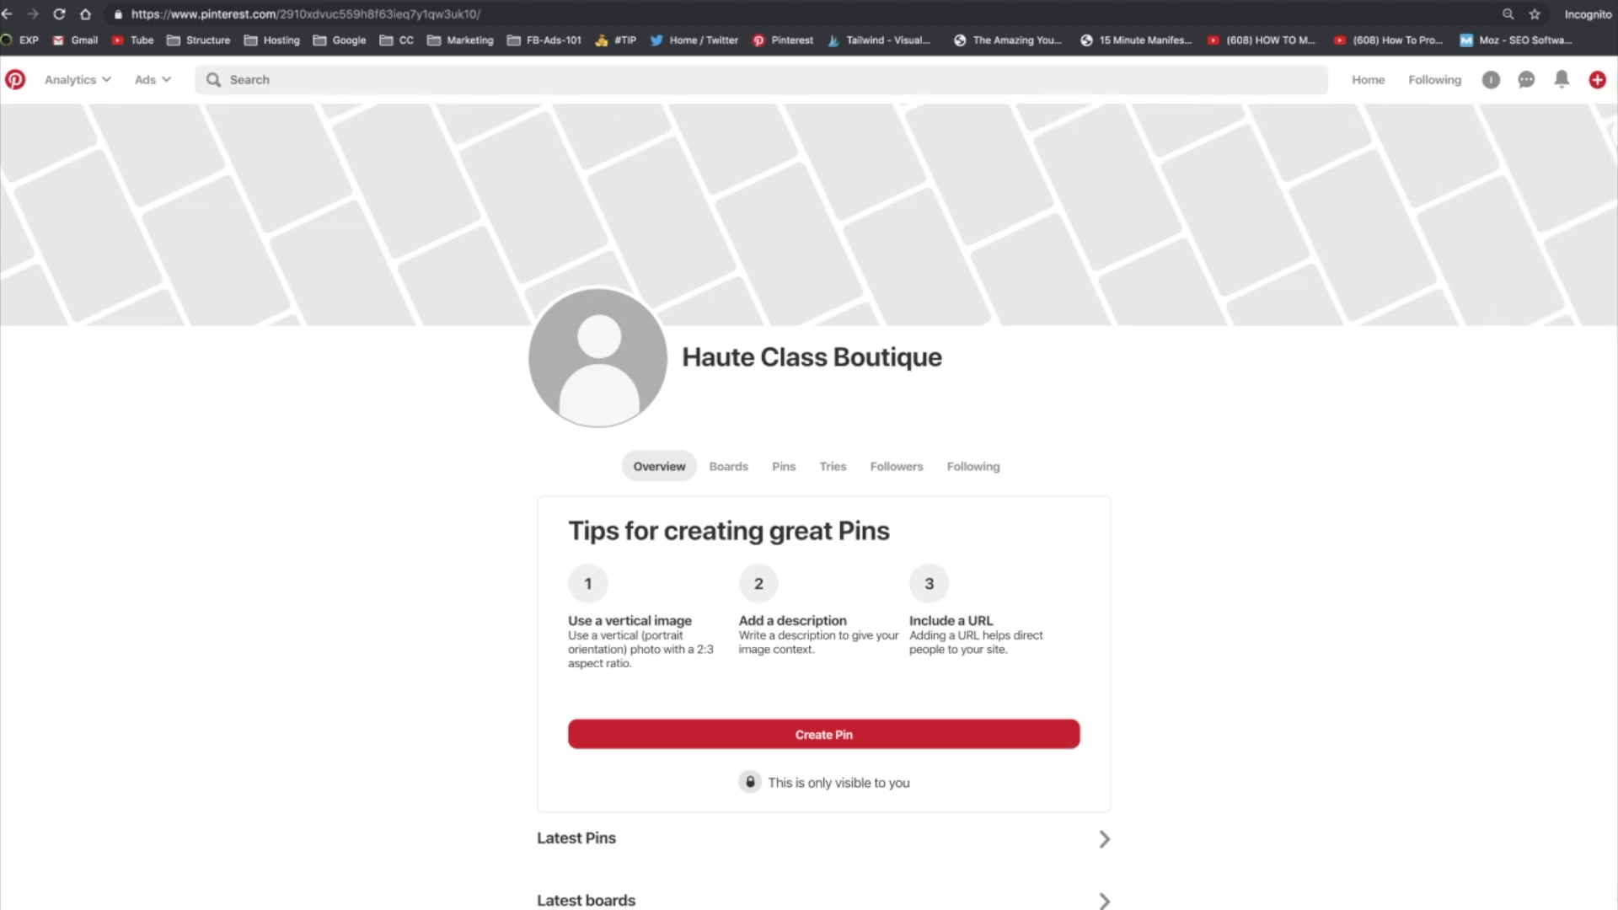
pyautogui.click(1615, 80)
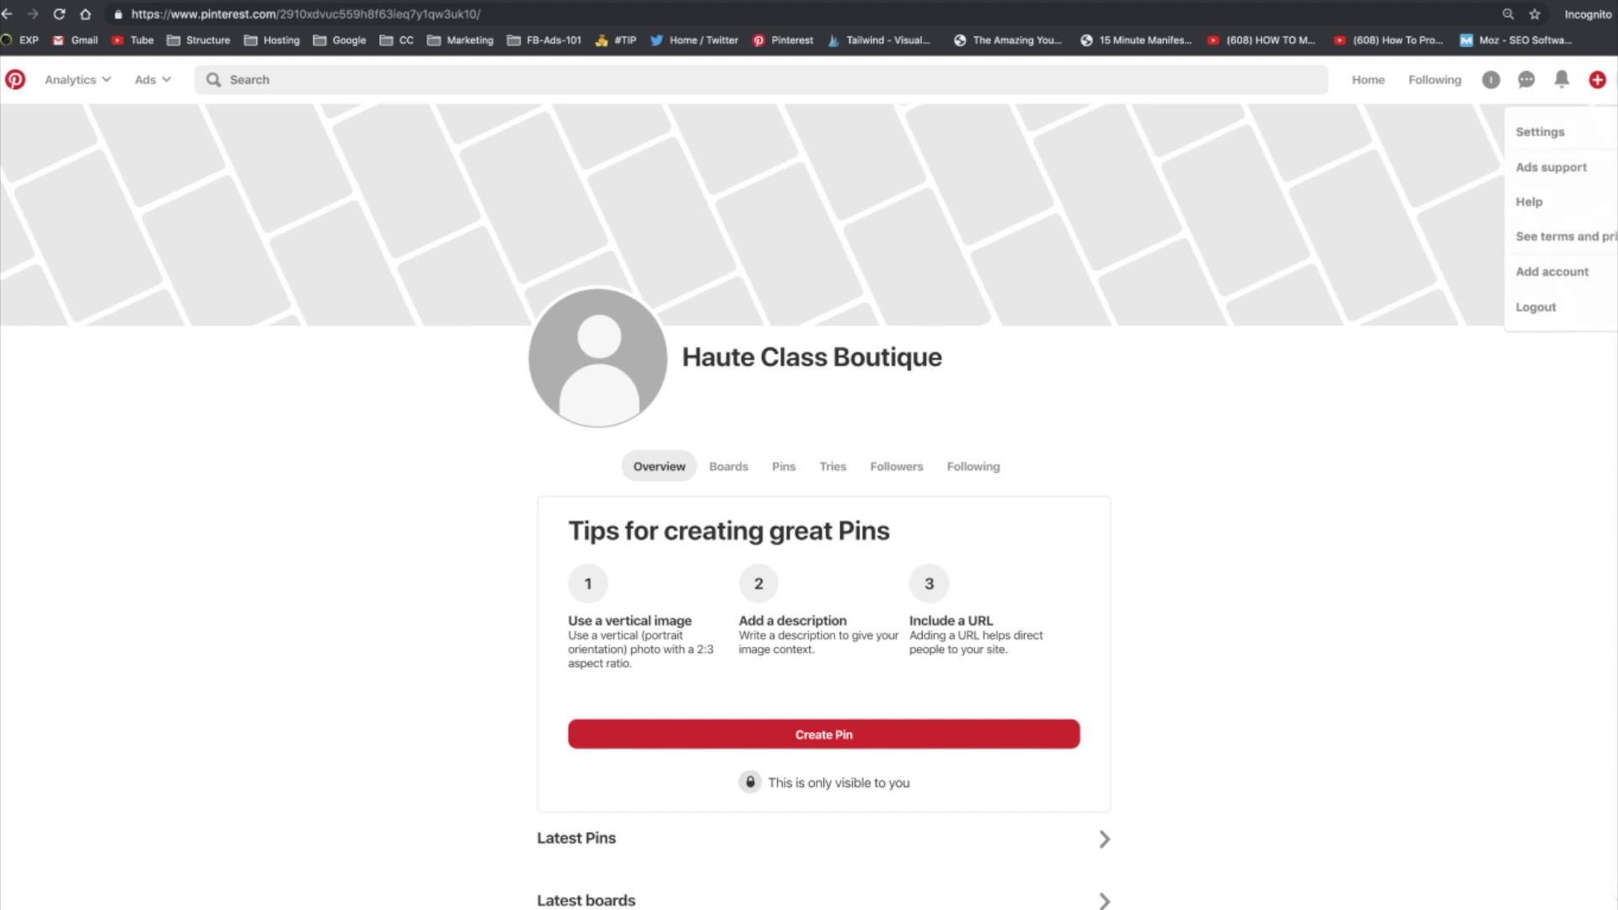
pyautogui.click(1540, 134)
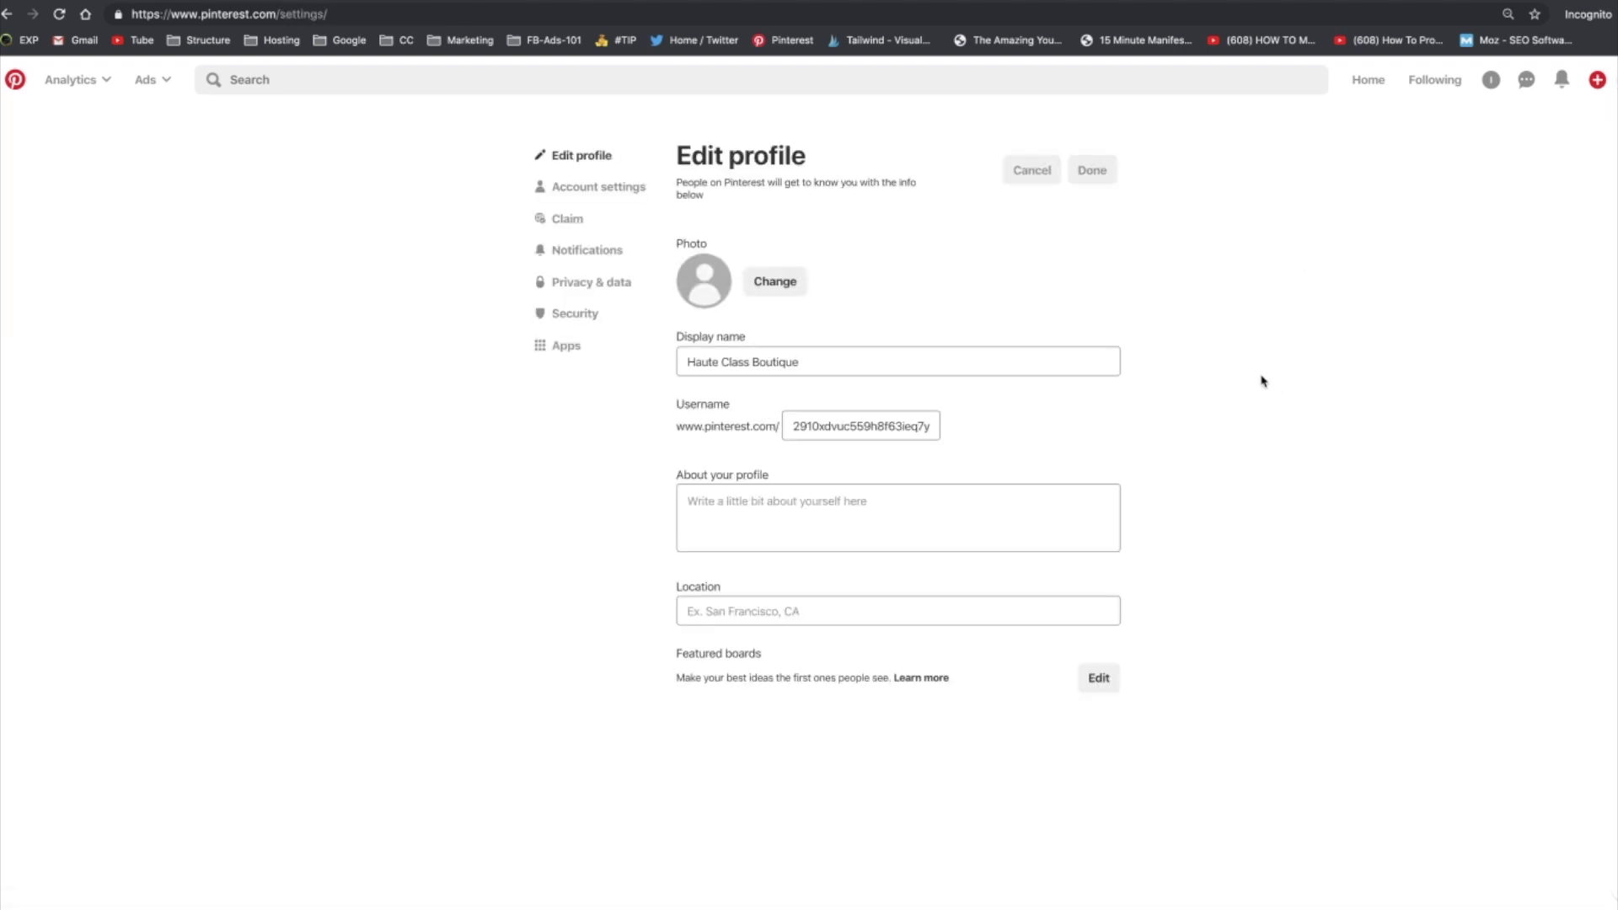
pyautogui.moveTo(792, 429); pyautogui.dragTo(995, 433)
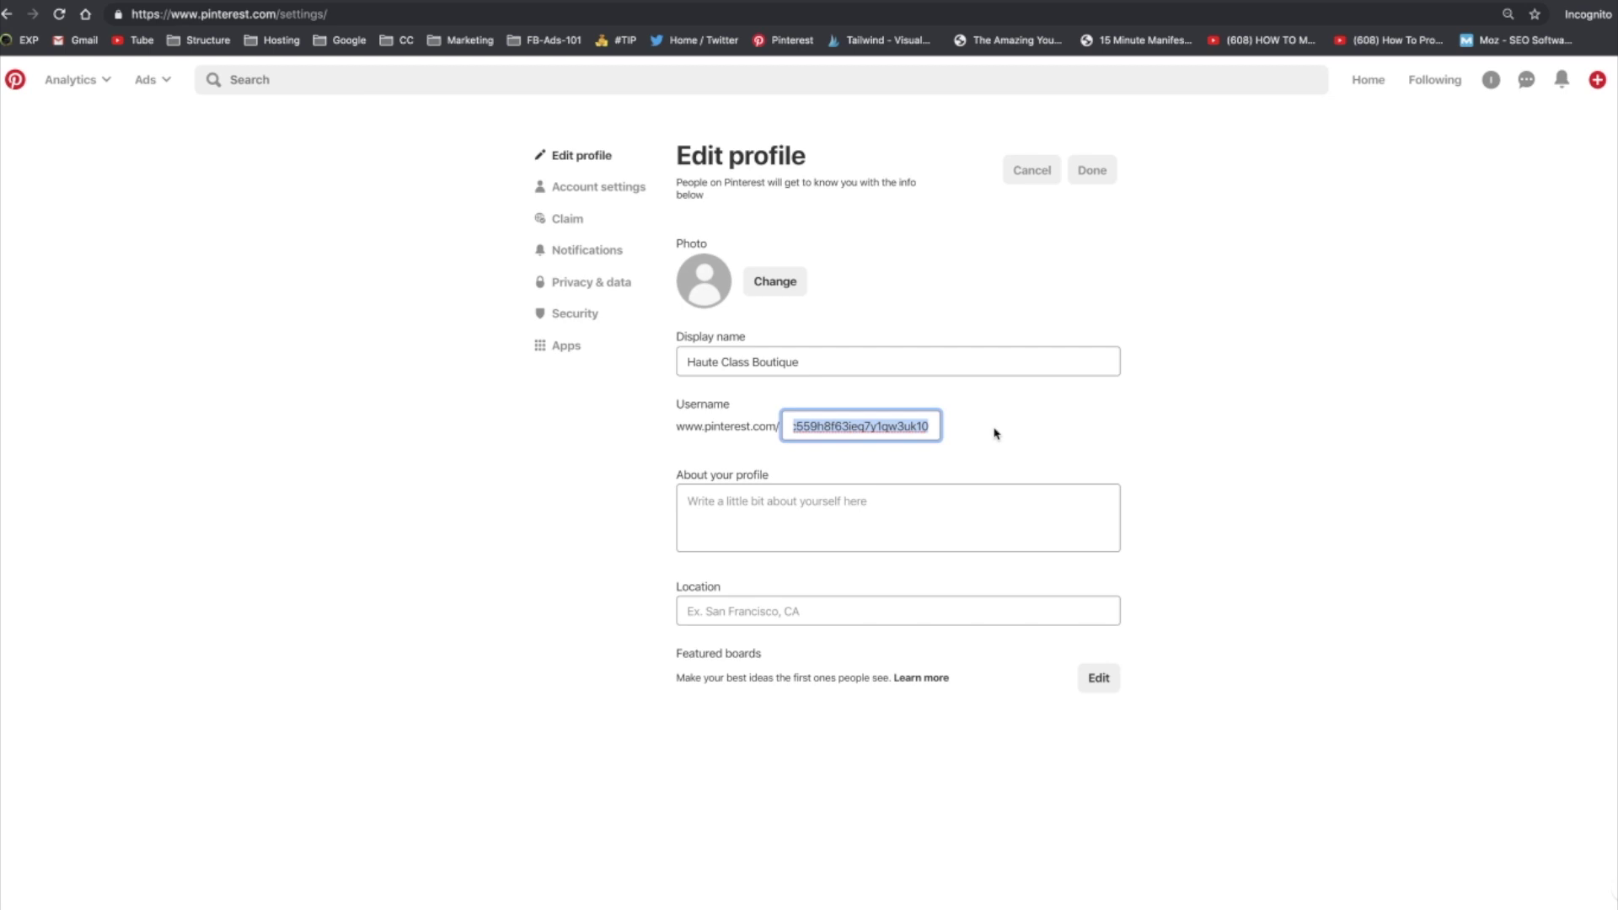
pyautogui.write('Hau')
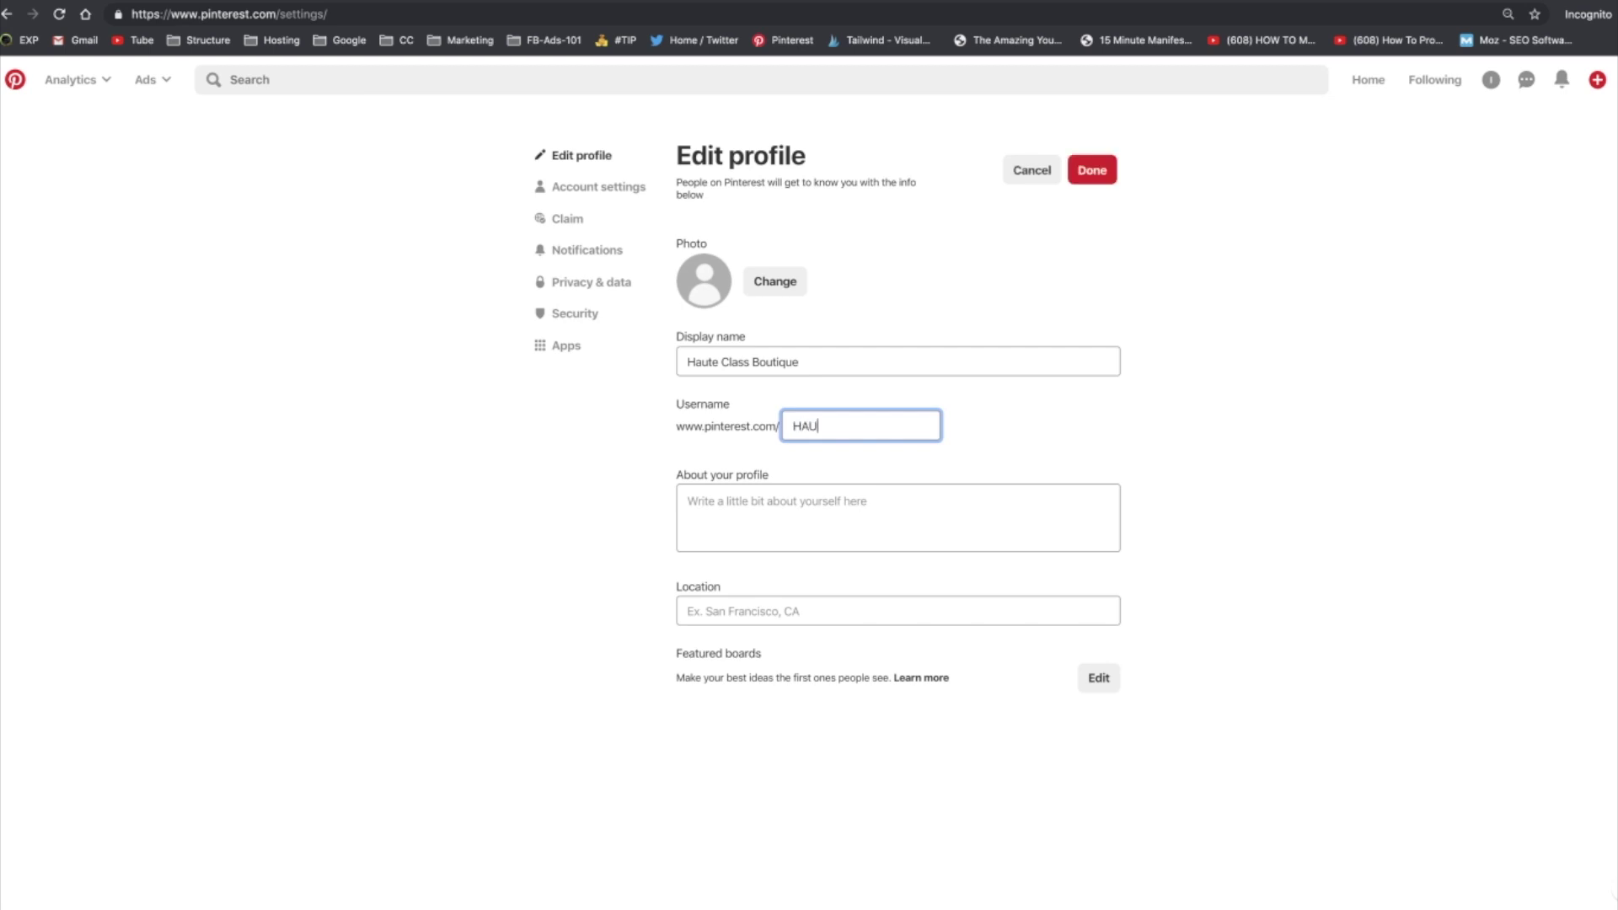
pyautogui.press('BackSpace')
pyautogui.press('BackSpace')
pyautogui.write('tec')
pyautogui.press('BackSpace')
pyautogui.write('Class')
pyautogui.press('BackSpace')
pyautogui.press('BackSpace')
pyautogui.press('BackSpace')
pyautogui.press('BackSpace')
pyautogui.press('BackSpace')
pyautogui.press('BackSpace')
pyautogui.press('BackSpace')
pyautogui.press('BackSpace')
pyautogui.press('BackSpace')
pyautogui.press('BackSpace')
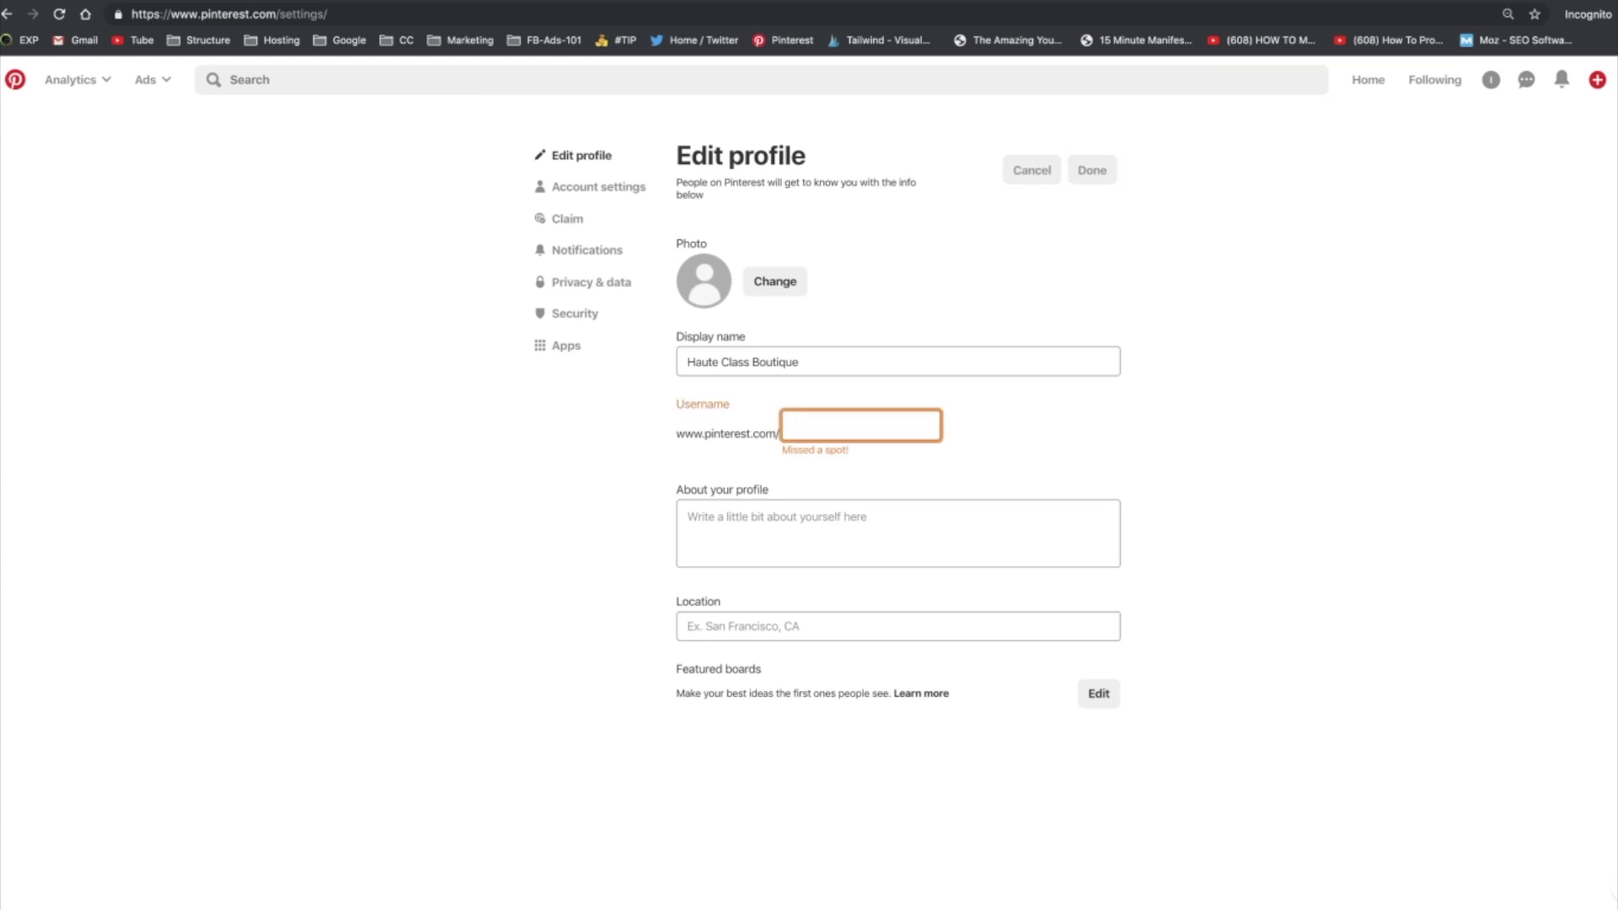
# Set the profile's username to hauteclassboutique, keeping the display name Haute Class Boutique
pyautogui.write('haute')
pyautogui.press('BackSpace')
pyautogui.press('BackSpace')
pyautogui.write('te')
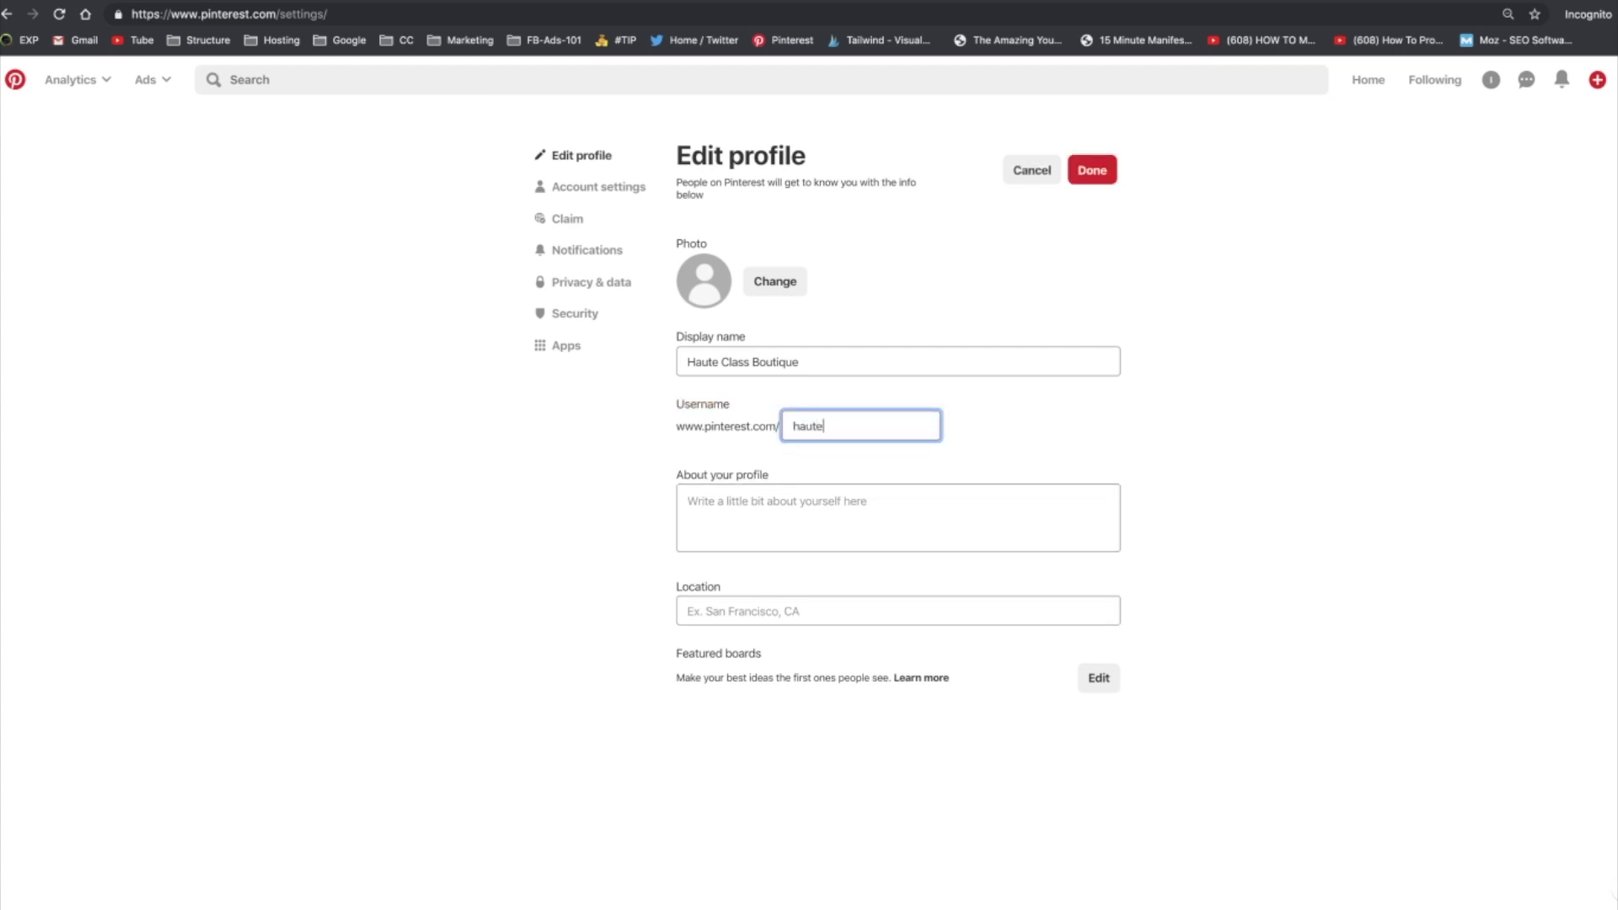
pyautogui.write('classboutique')
pyautogui.click(847, 364)
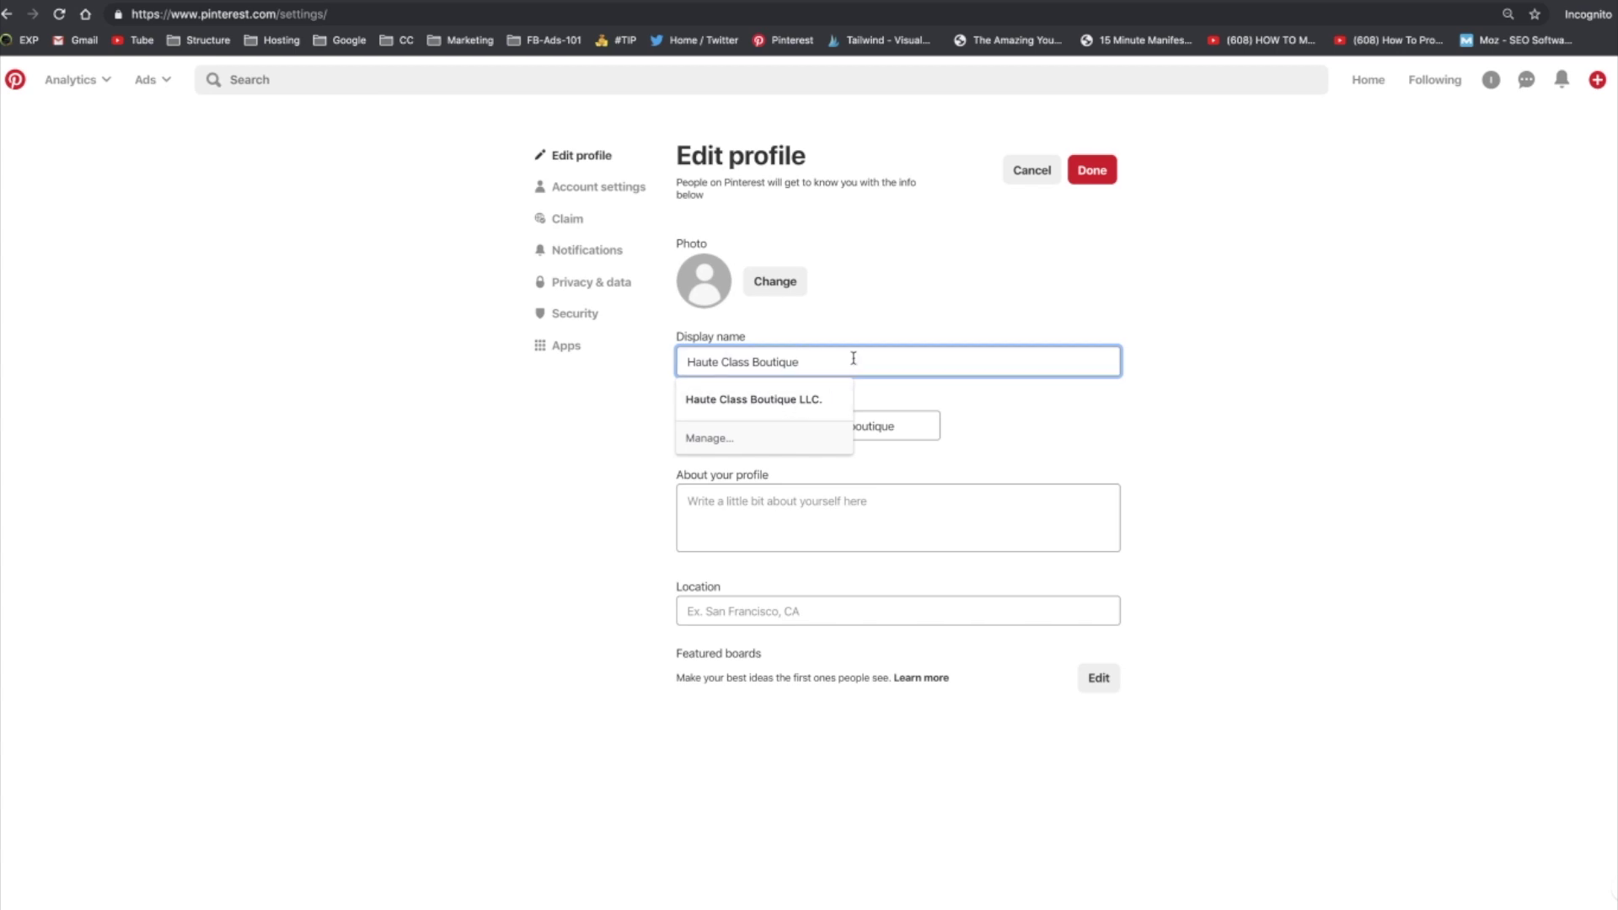
pyautogui.click(1057, 433)
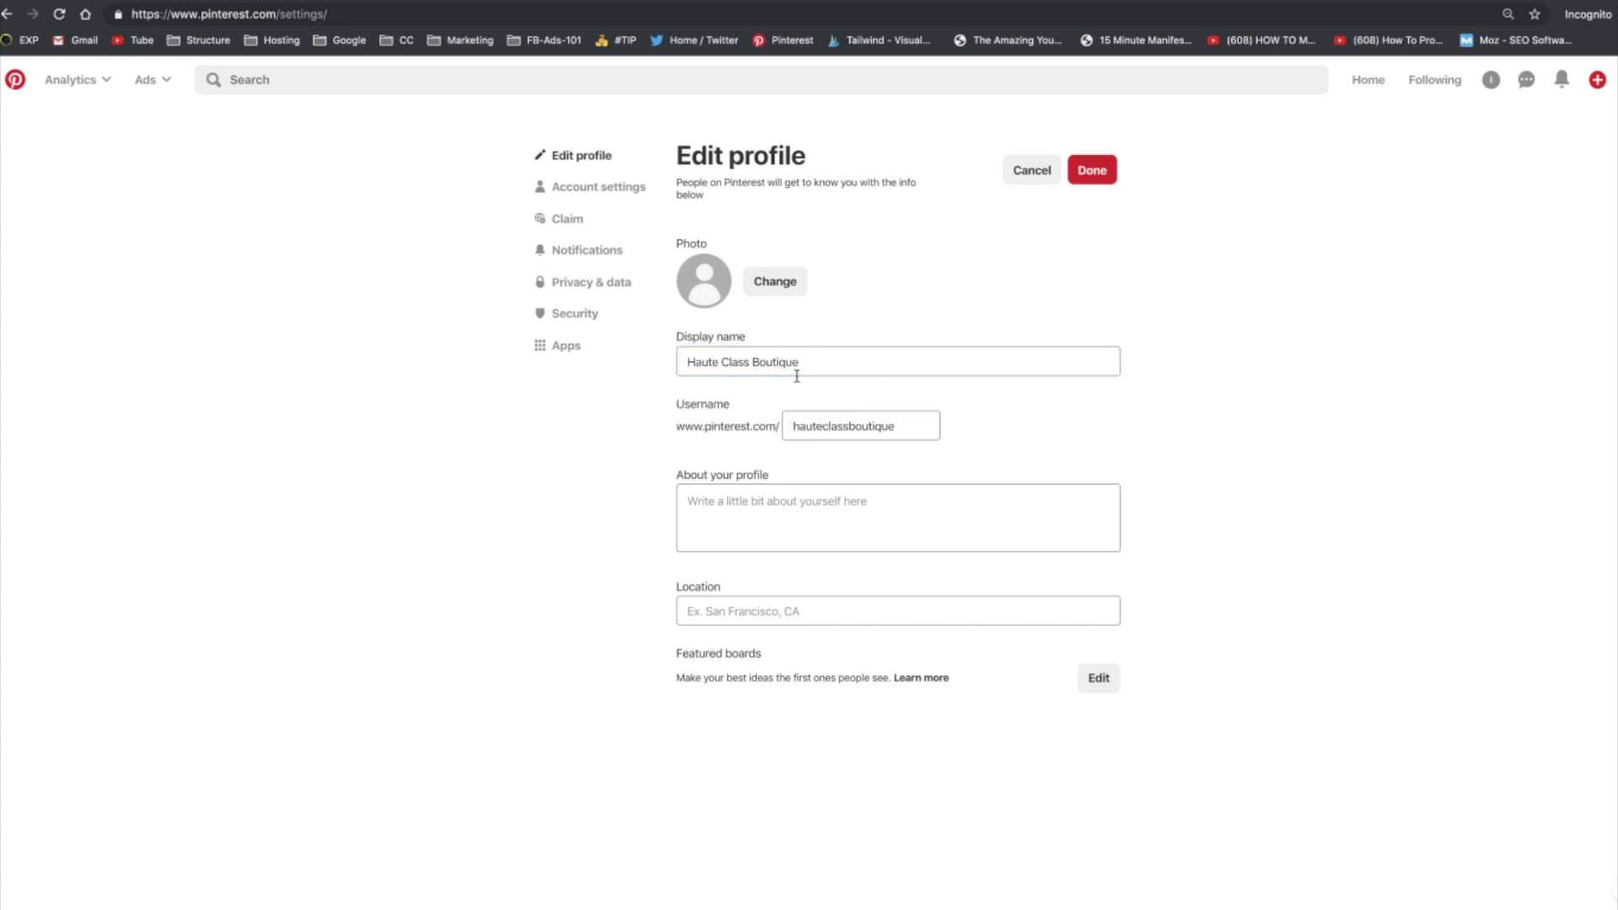
pyautogui.click(919, 426)
# Copy the Pinterest Description paragraph from the Boutique Pinterest Plan document and paste it into the Pinterest profile's about text
pyautogui.click(876, 518)
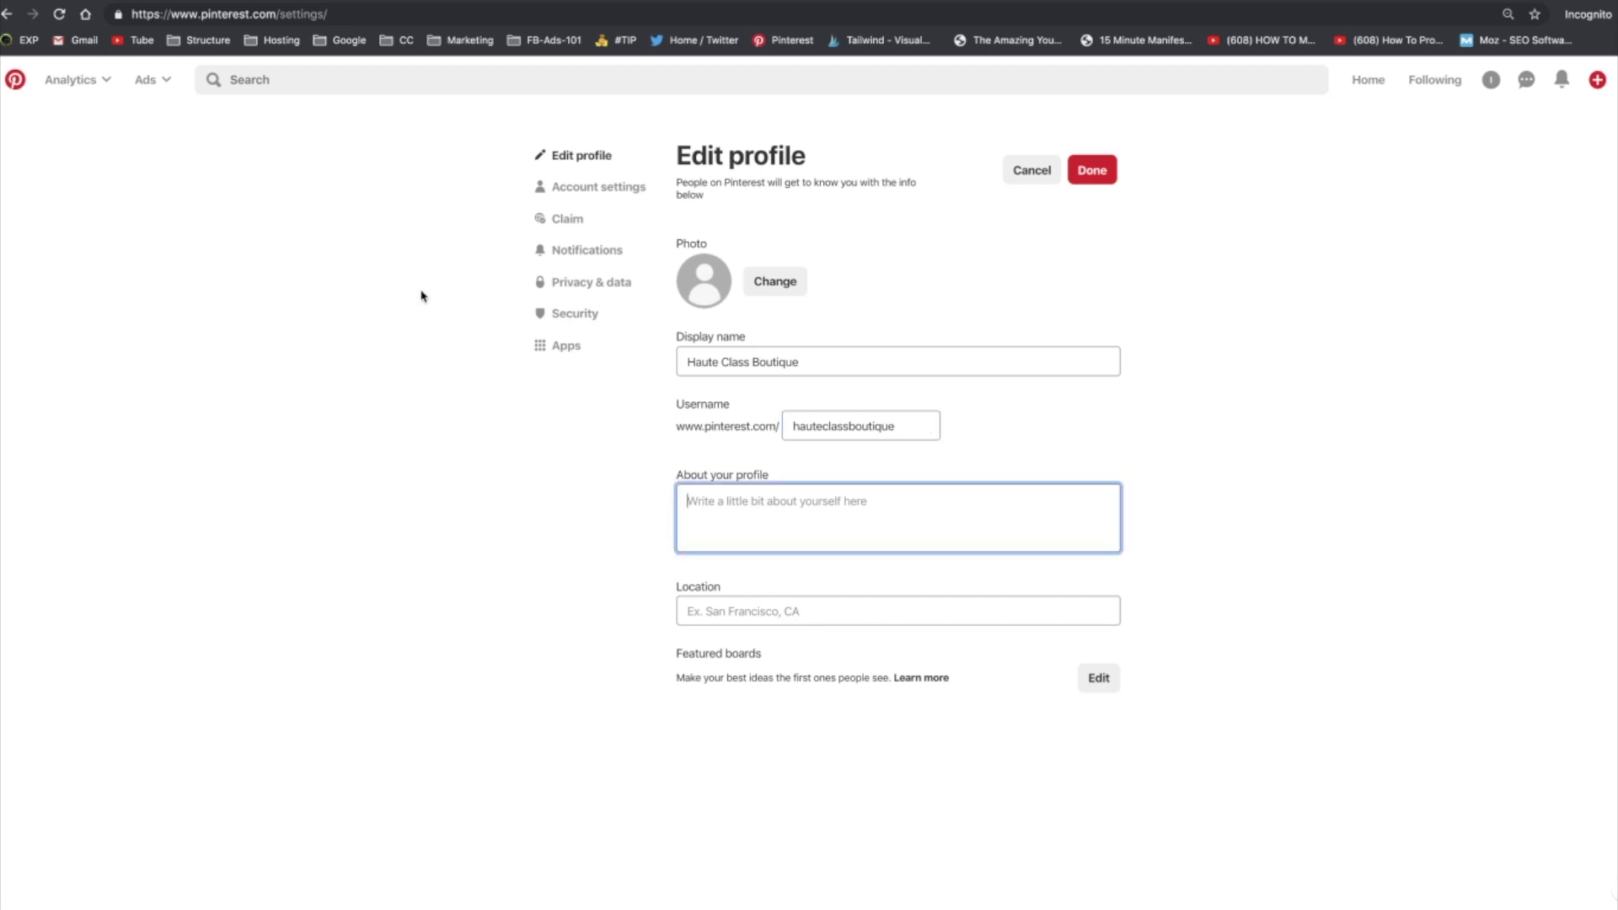
pyautogui.press('super+grave')
pyautogui.scroll(-5, 759, 615)
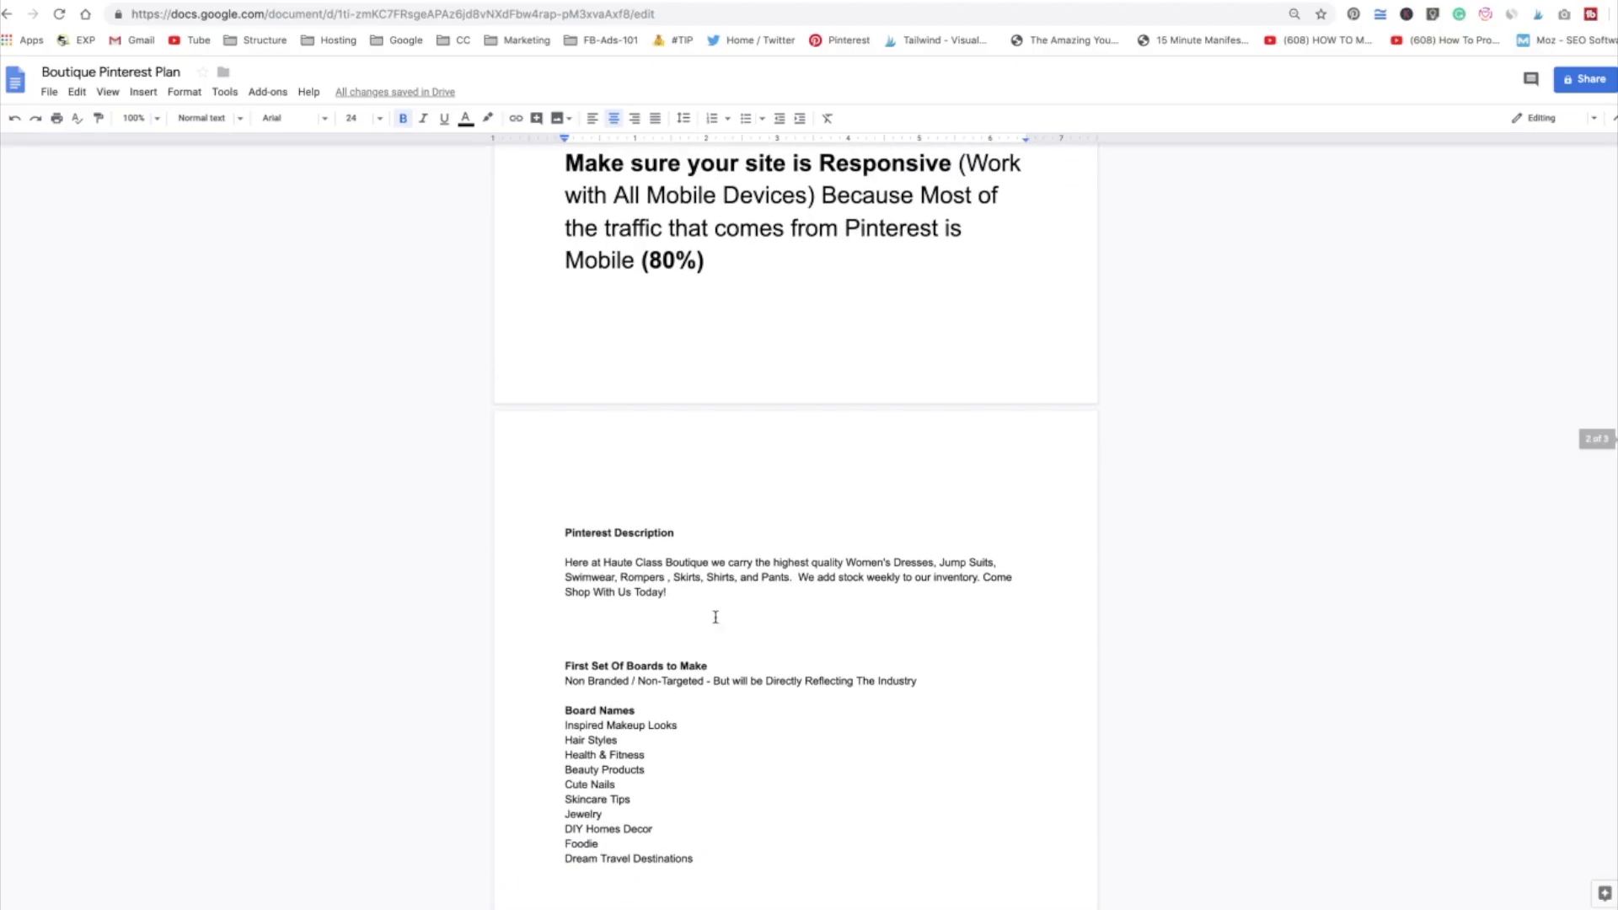
pyautogui.tripleClick(638, 587)
pyautogui.press('super+c')
pyautogui.rightClick(613, 566)
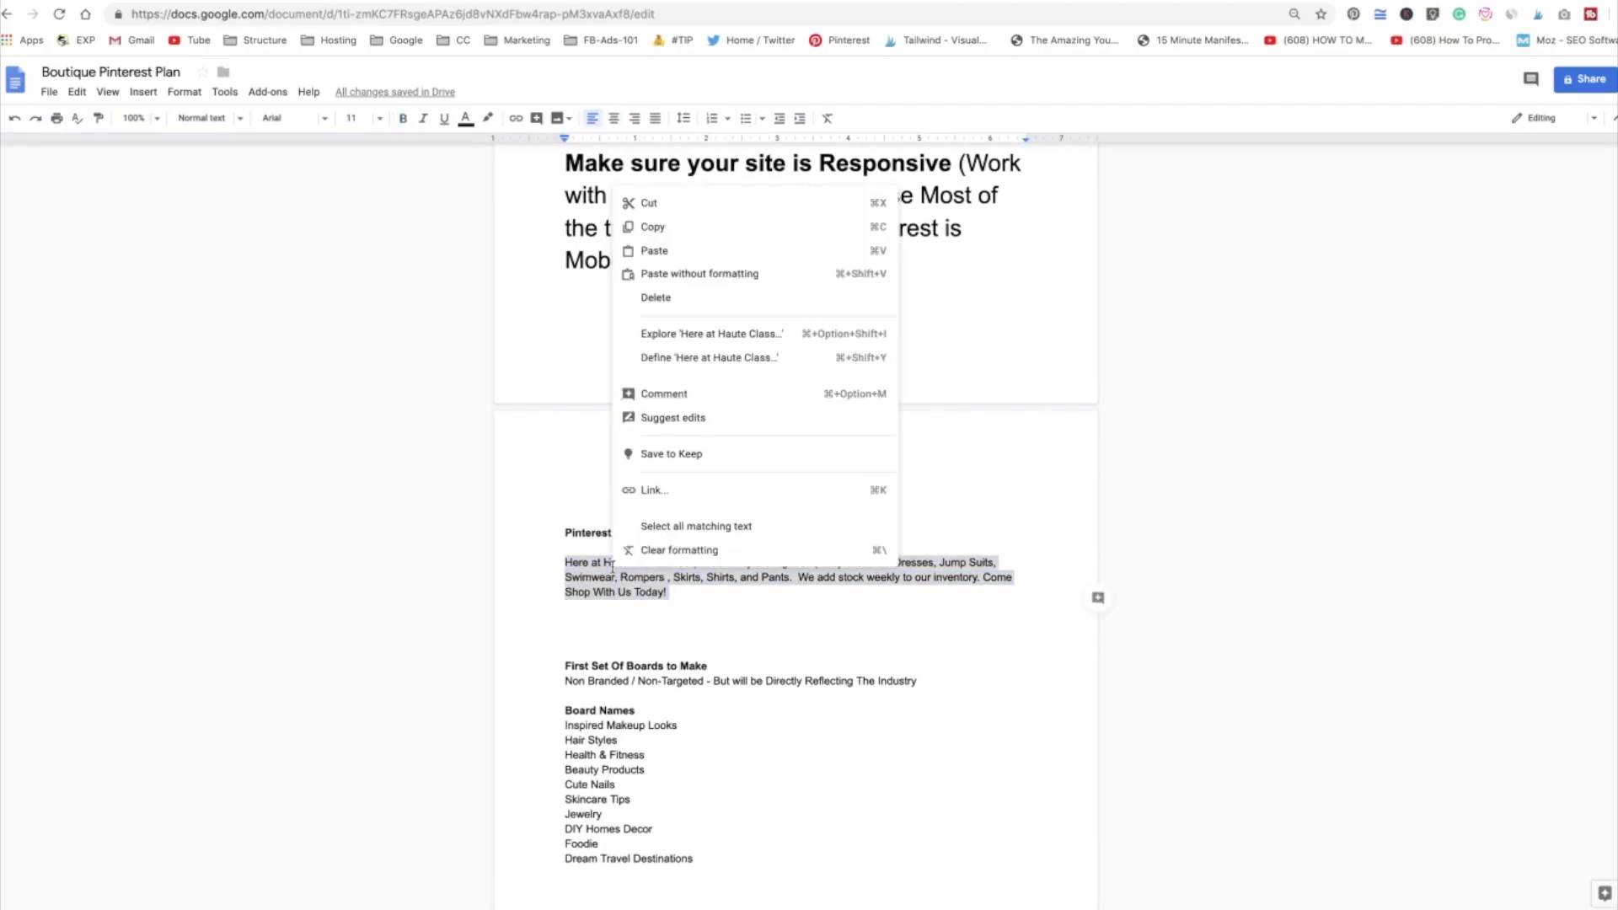
pyautogui.click(656, 227)
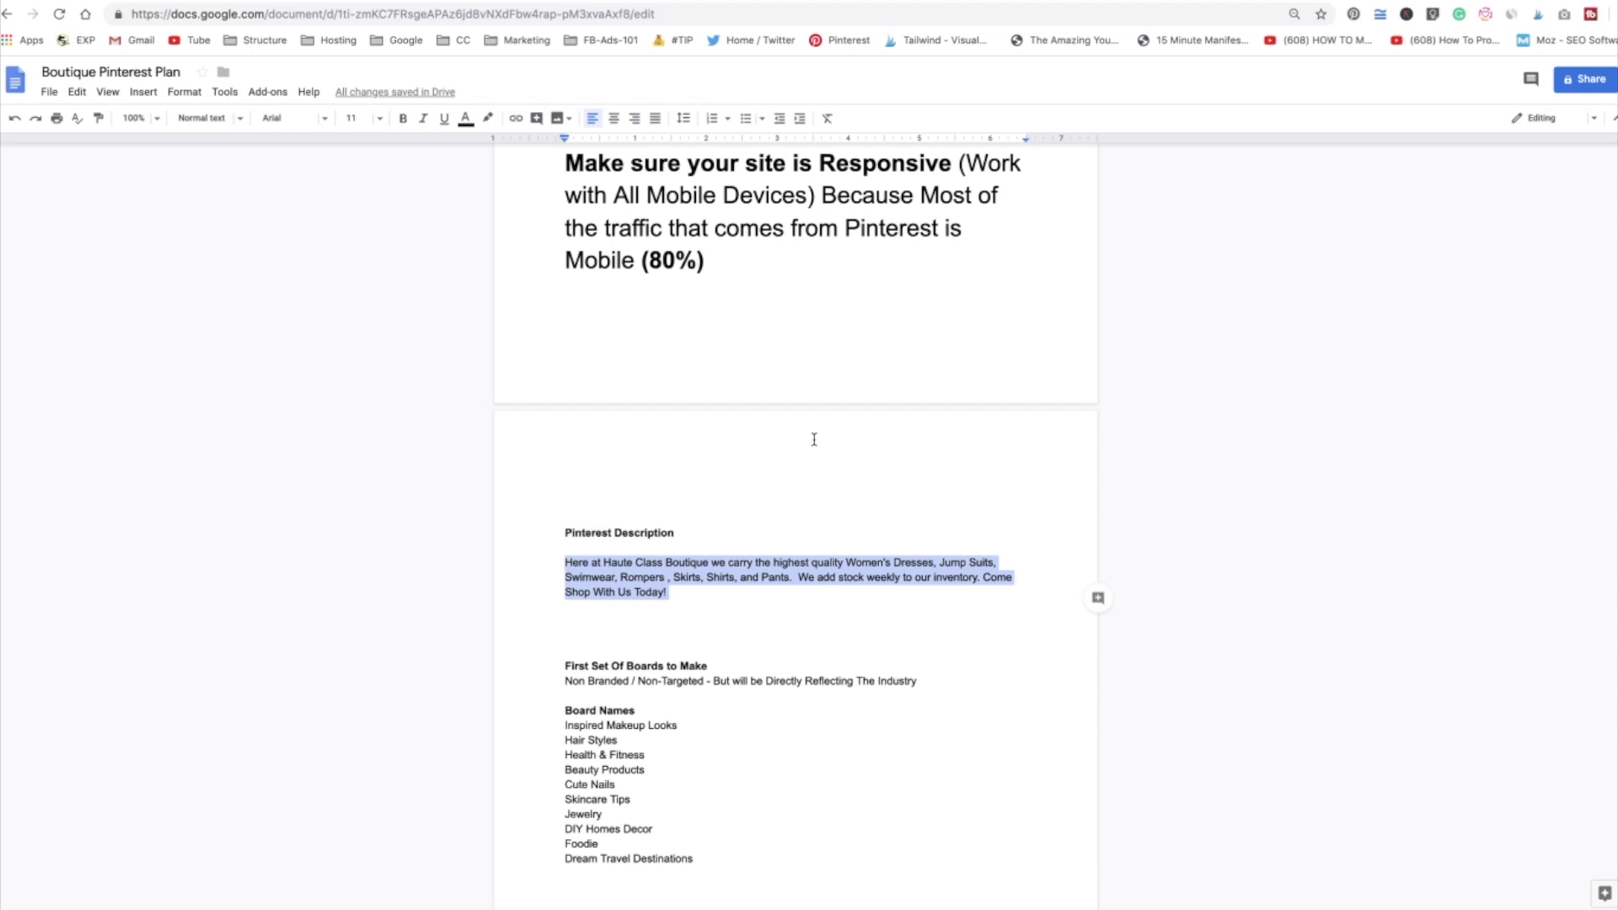
pyautogui.press('super+grave')
pyautogui.rightClick(782, 506)
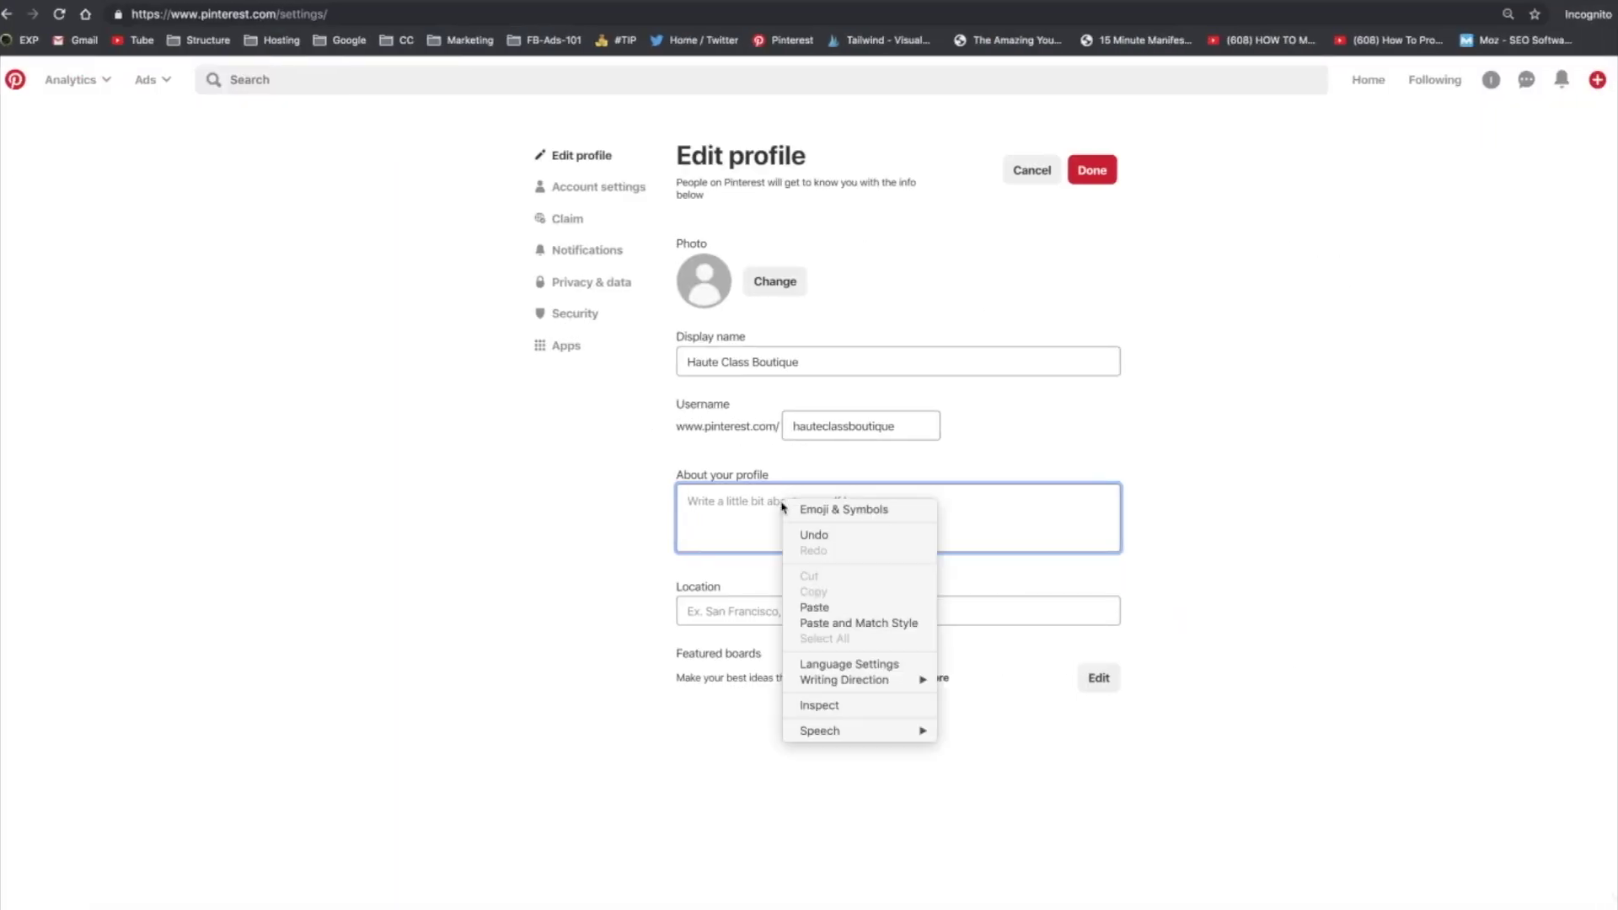
pyautogui.click(822, 607)
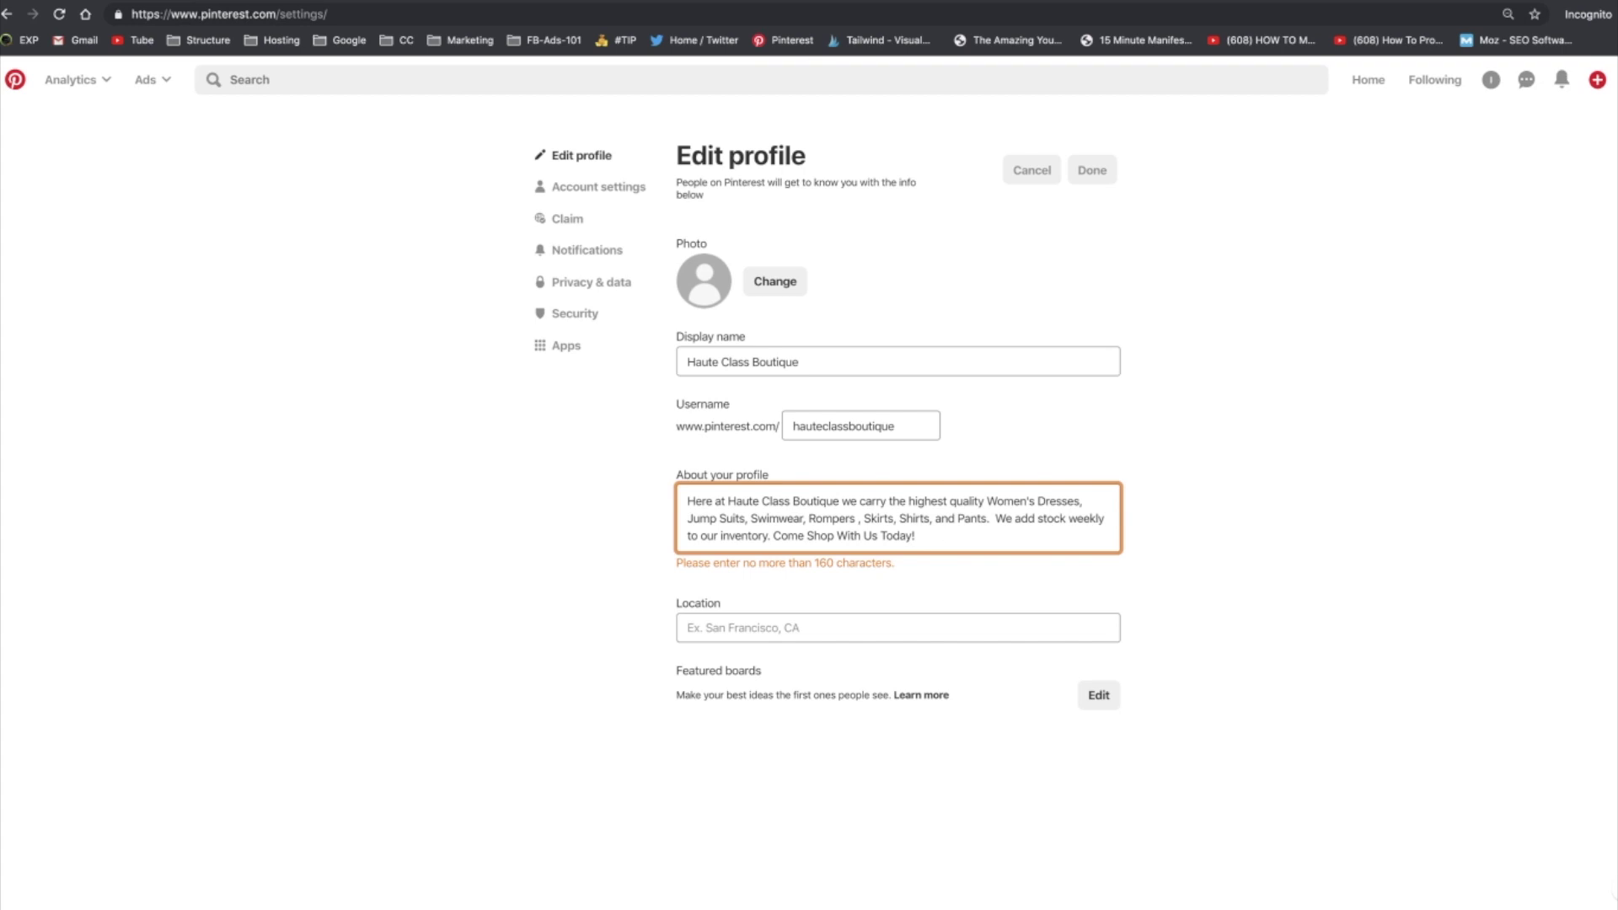
# Check the character count of the selected description paragraph in the Boutique Pinterest Plan document and return to the Pinterest profile
pyautogui.press('super+Tab')
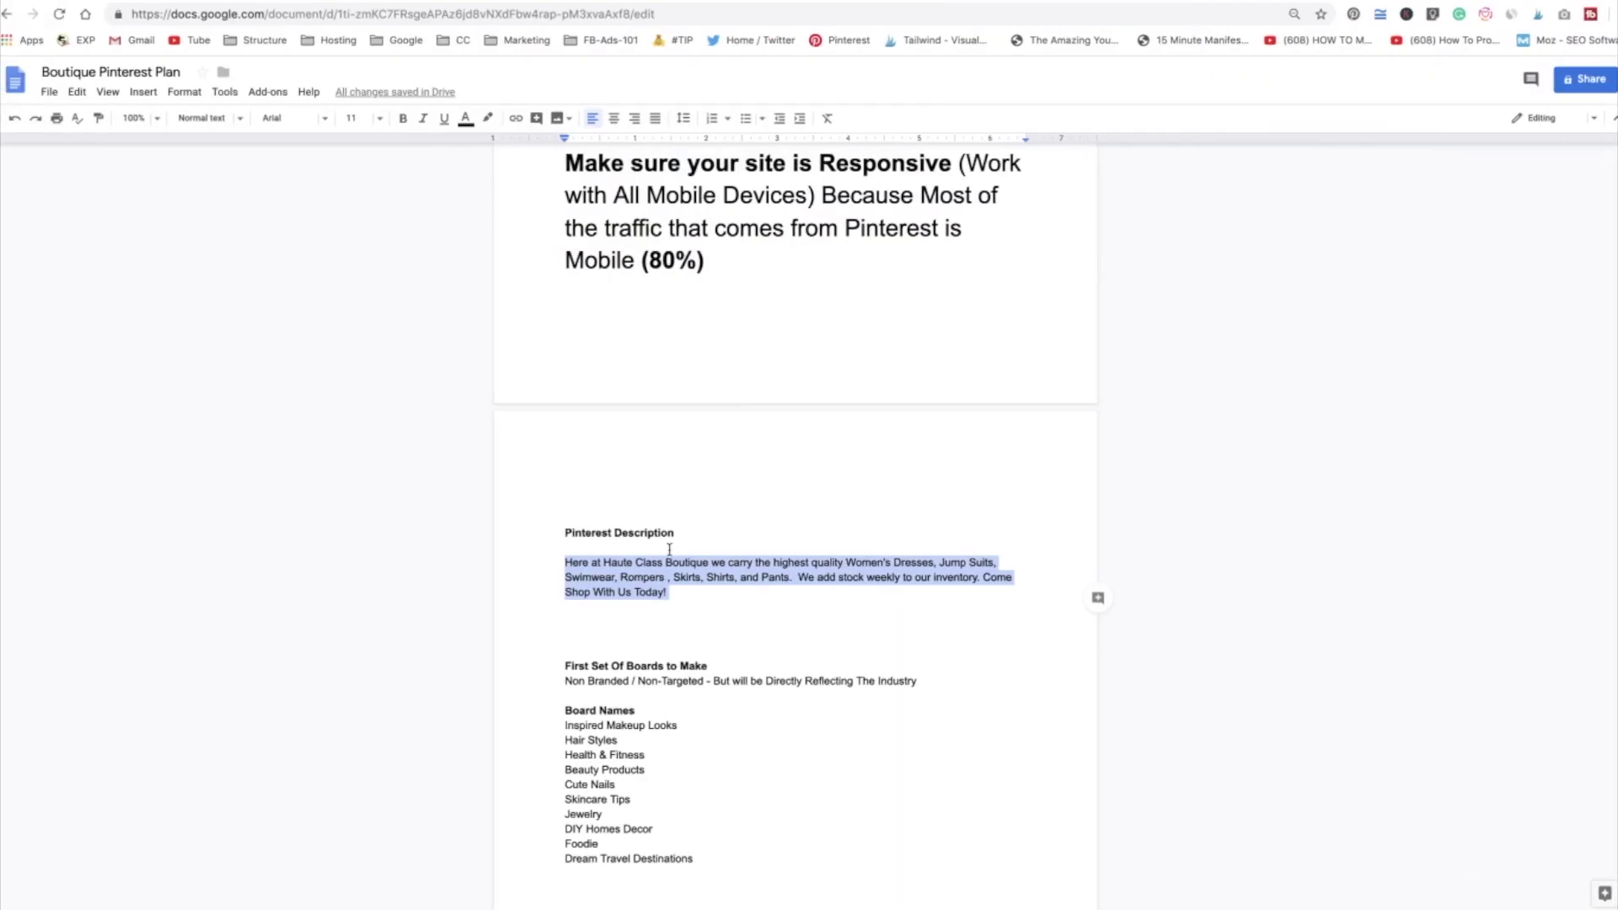
pyautogui.click(225, 92)
pyautogui.click(264, 143)
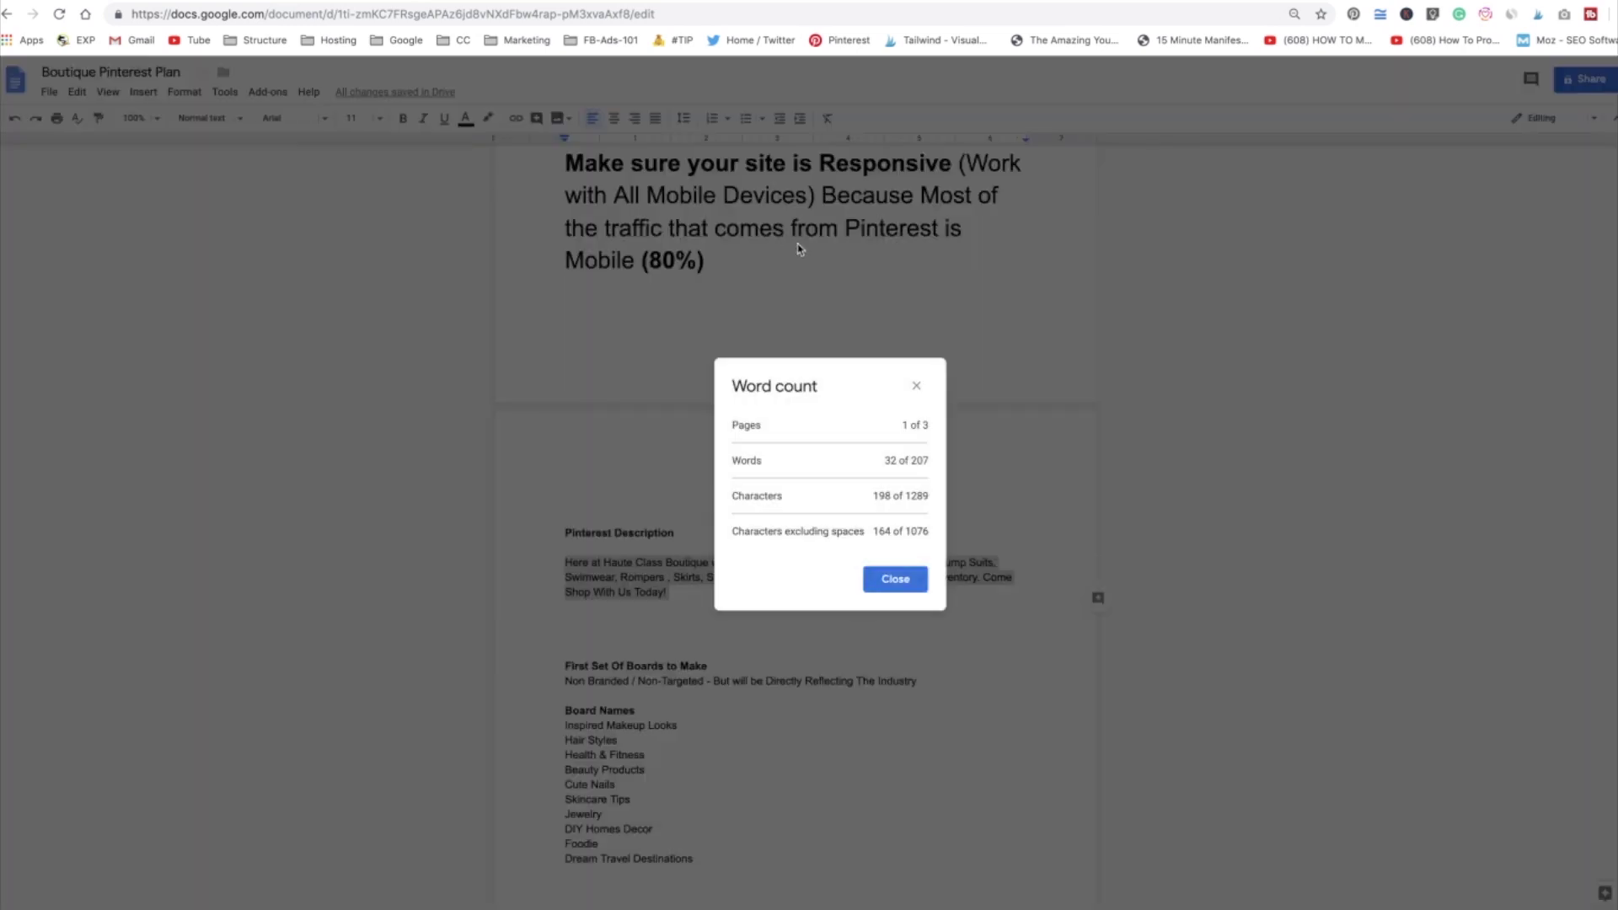
pyautogui.click(911, 389)
pyautogui.press('super+Tab')
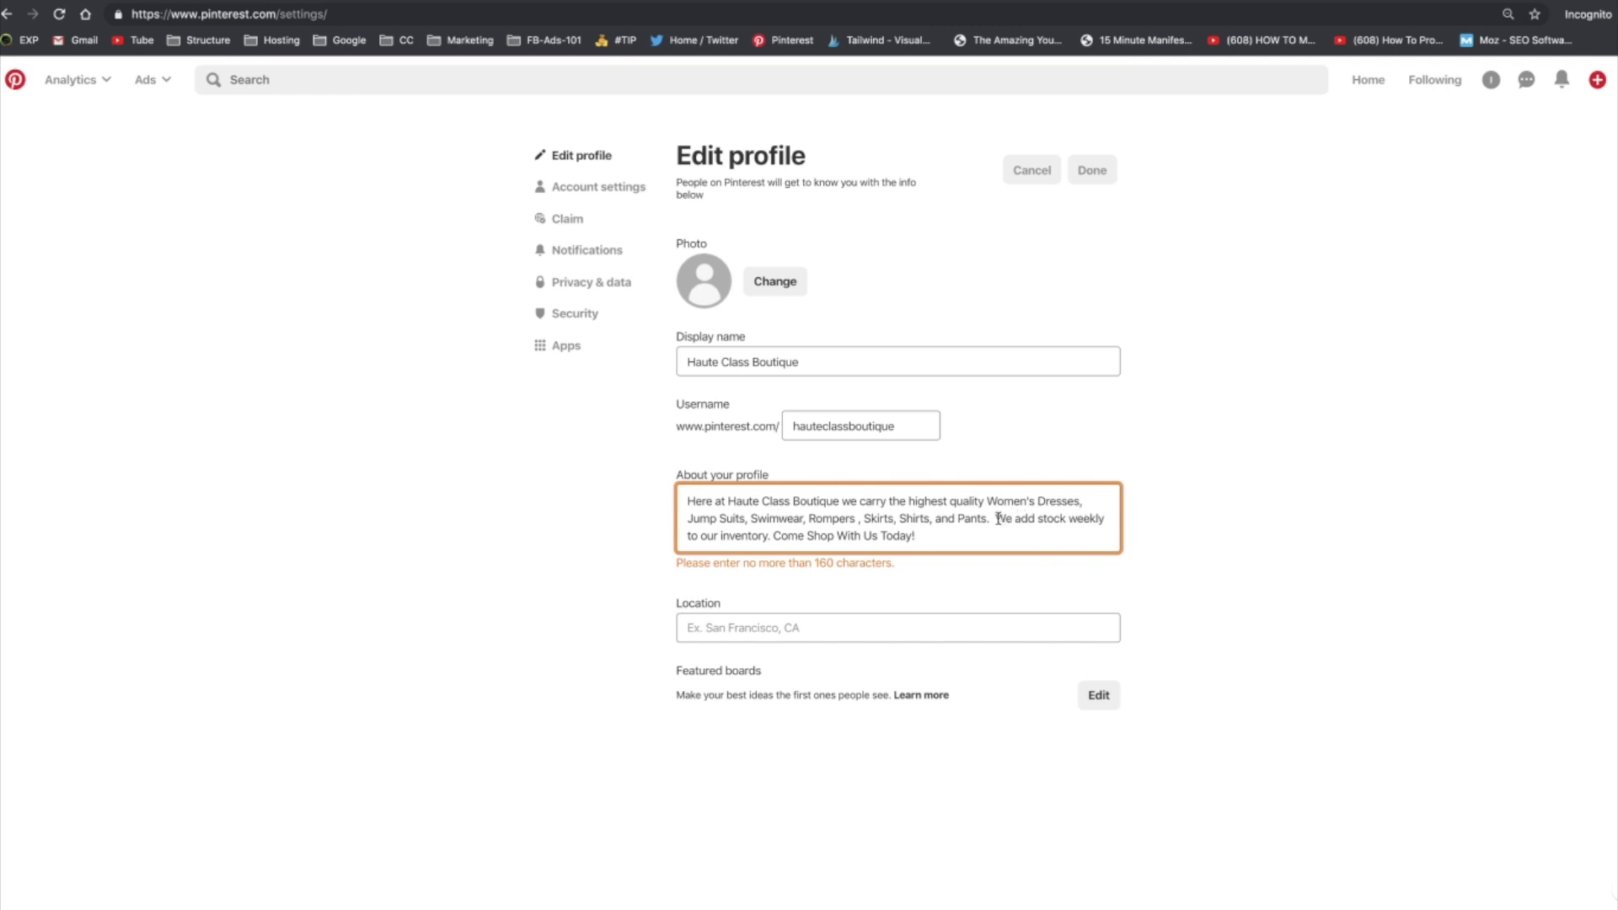
# Shorten the about text by removing "We add stock weekly to our inventory." and the extra space before "Come Shop With Us Today!"
pyautogui.moveTo(998, 518); pyautogui.dragTo(771, 542)
pyautogui.press('BackSpace')
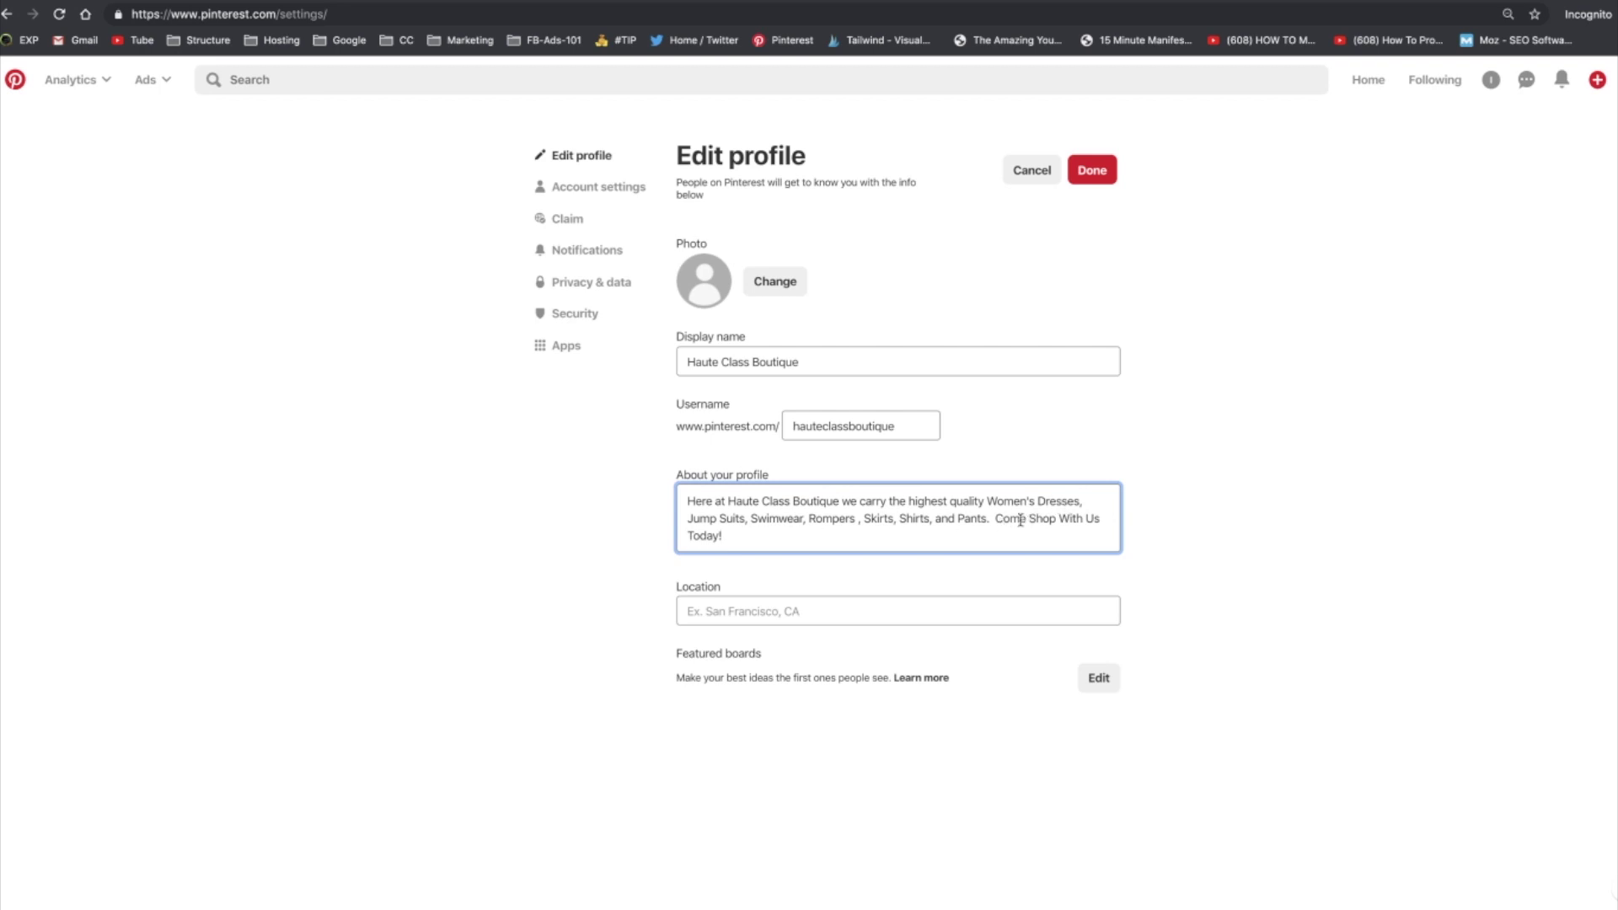
pyautogui.press('BackSpace')
pyautogui.click(848, 536)
# Set the profile's location to "Miami, FL."
pyautogui.click(794, 610)
pyautogui.write('Mia')
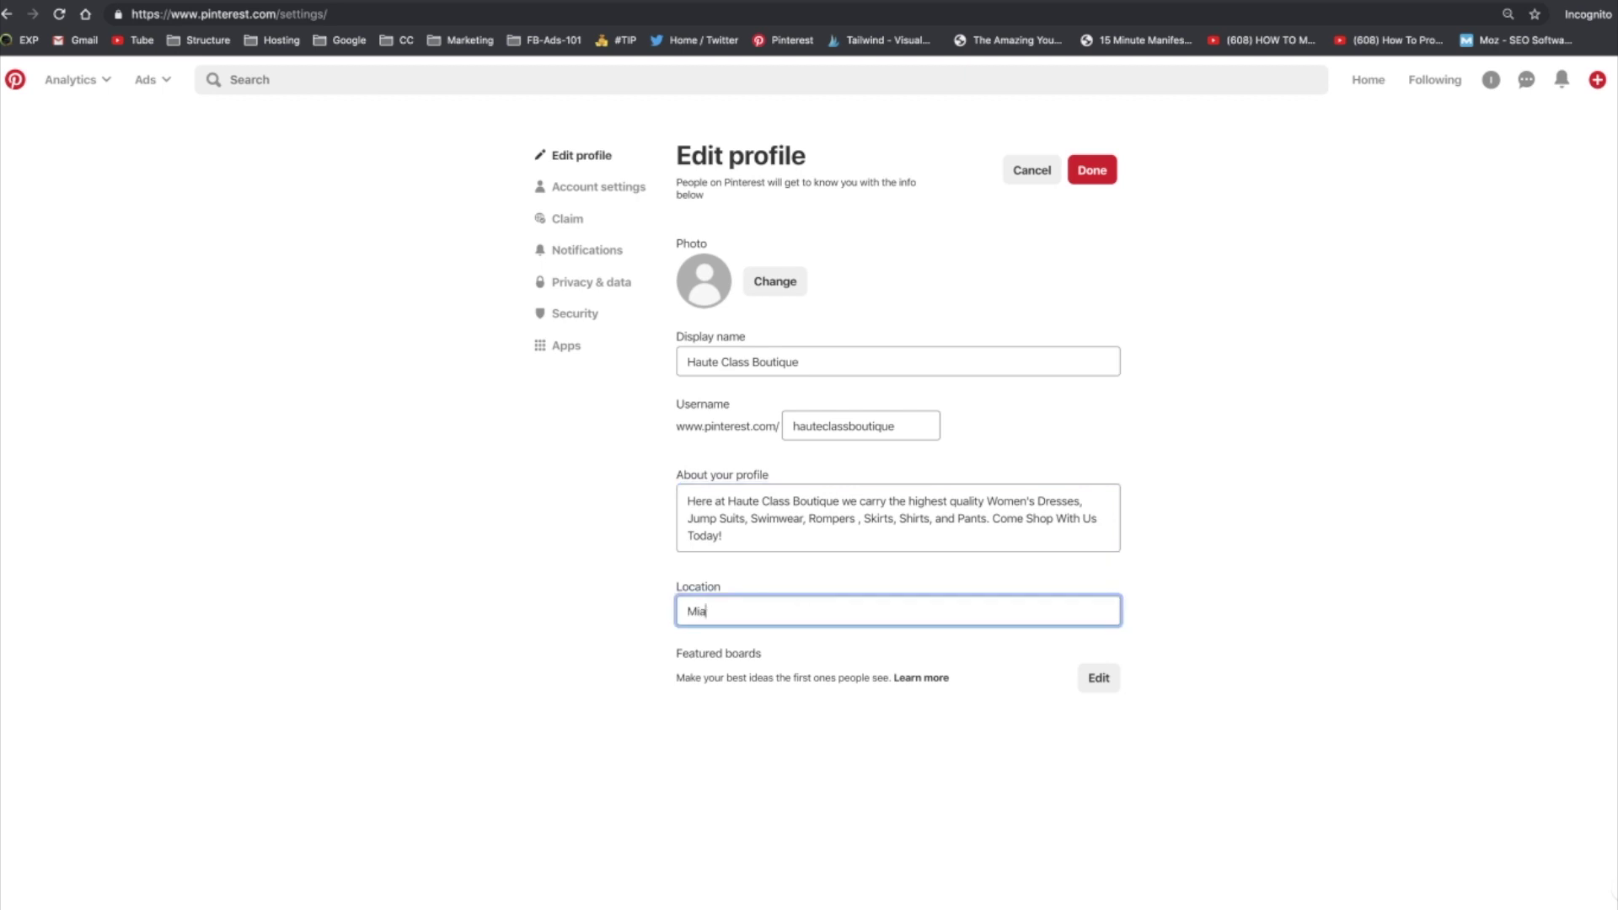
pyautogui.write('mi, Fl.')
pyautogui.click(871, 535)
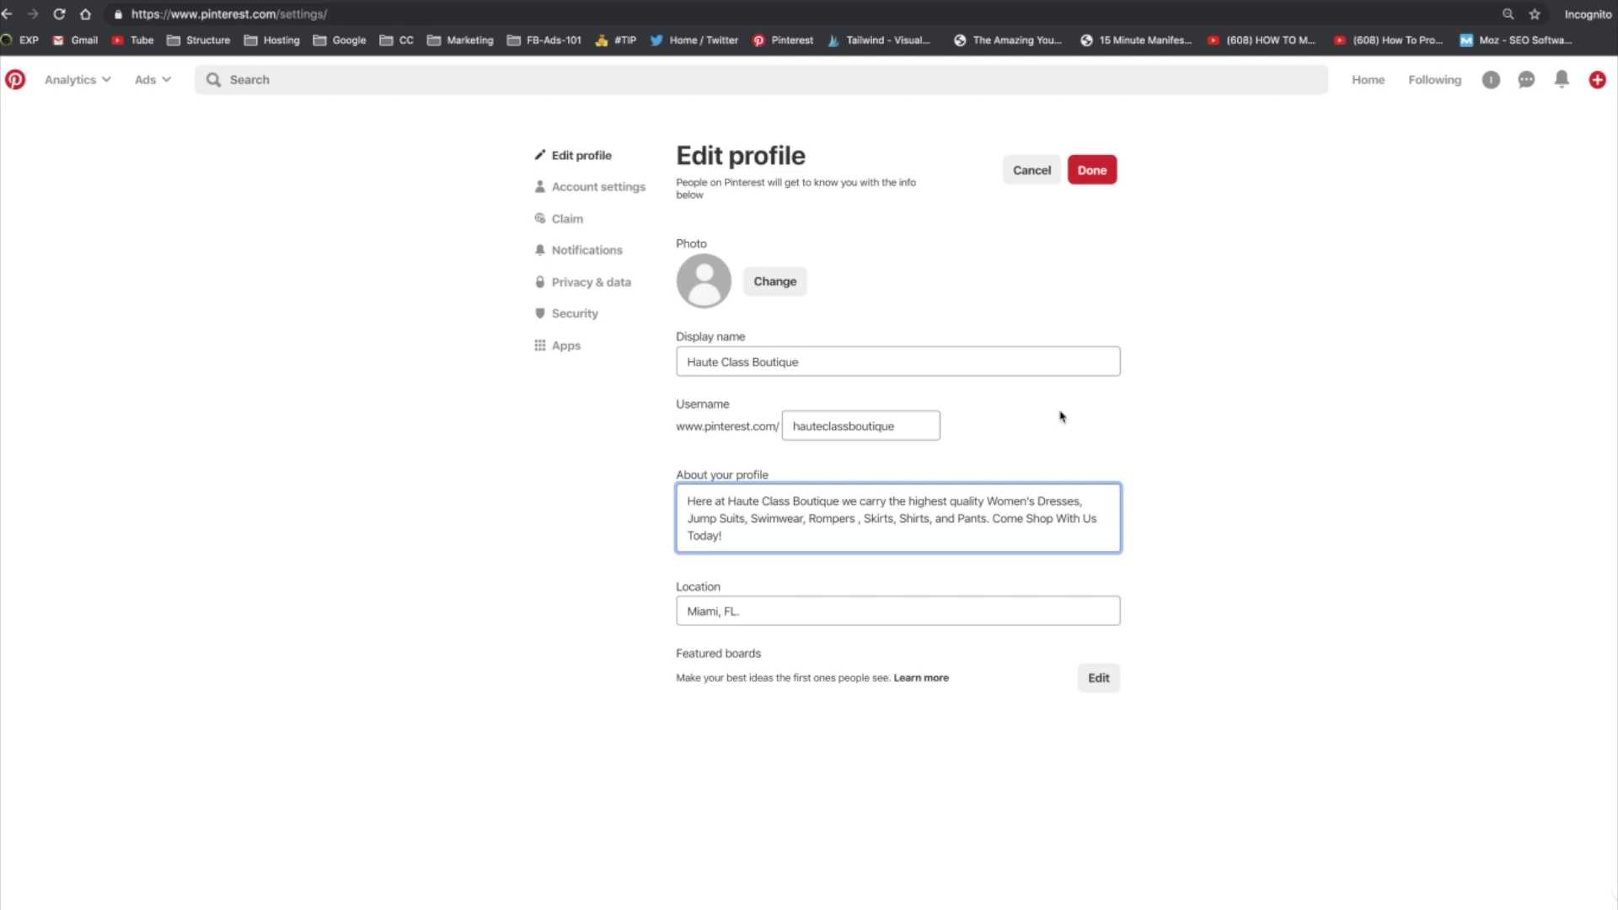
pyautogui.click(907, 364)
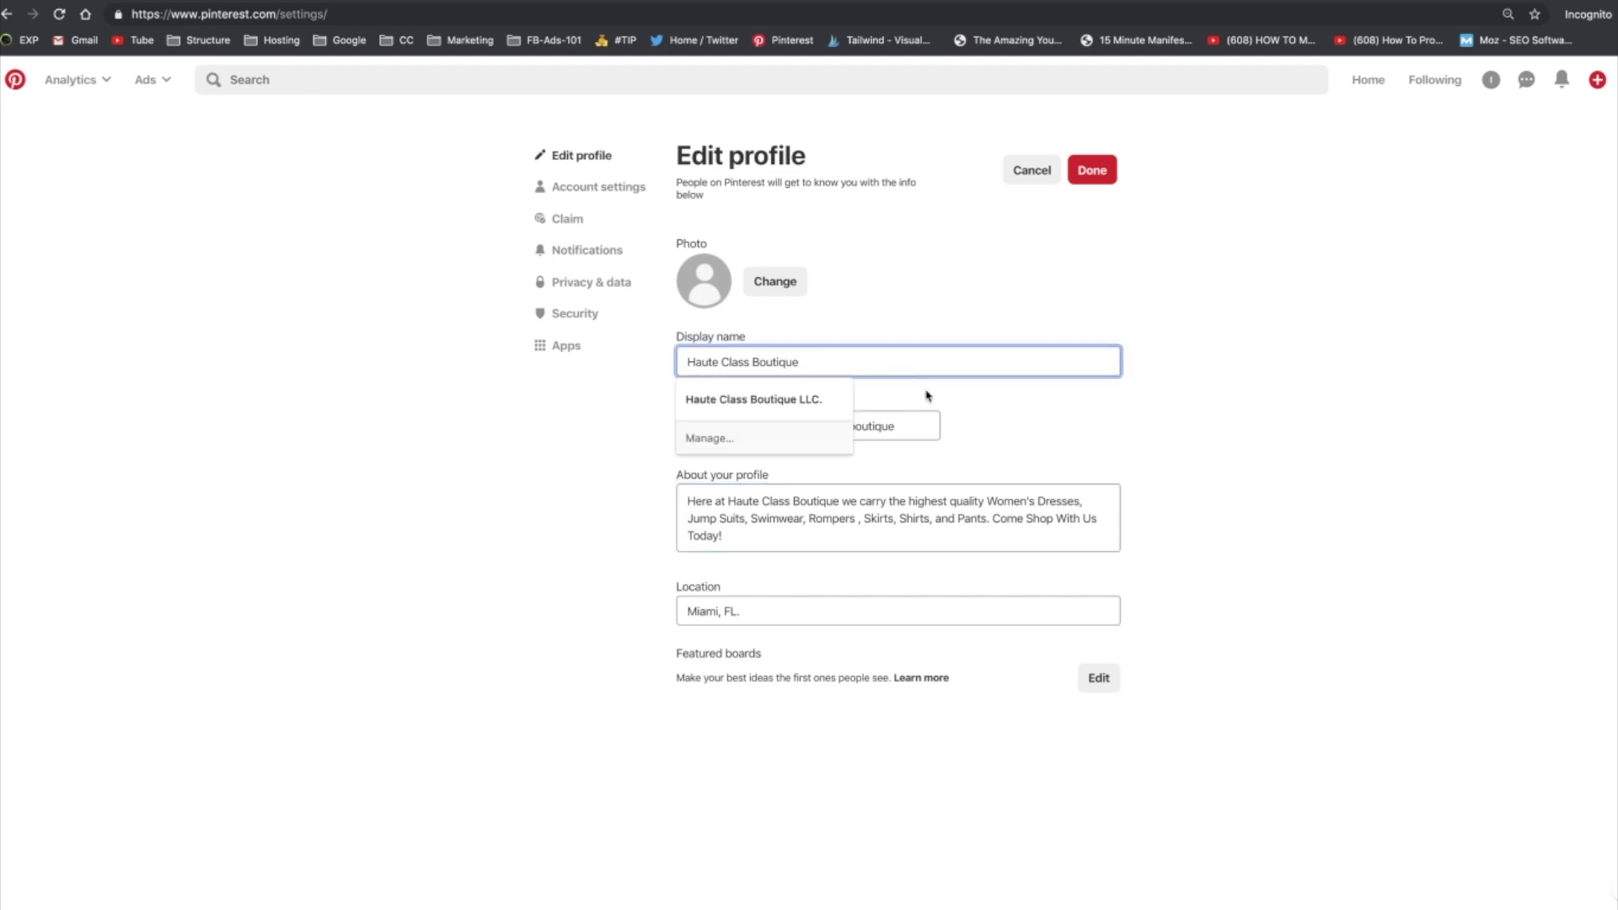
pyautogui.click(1006, 419)
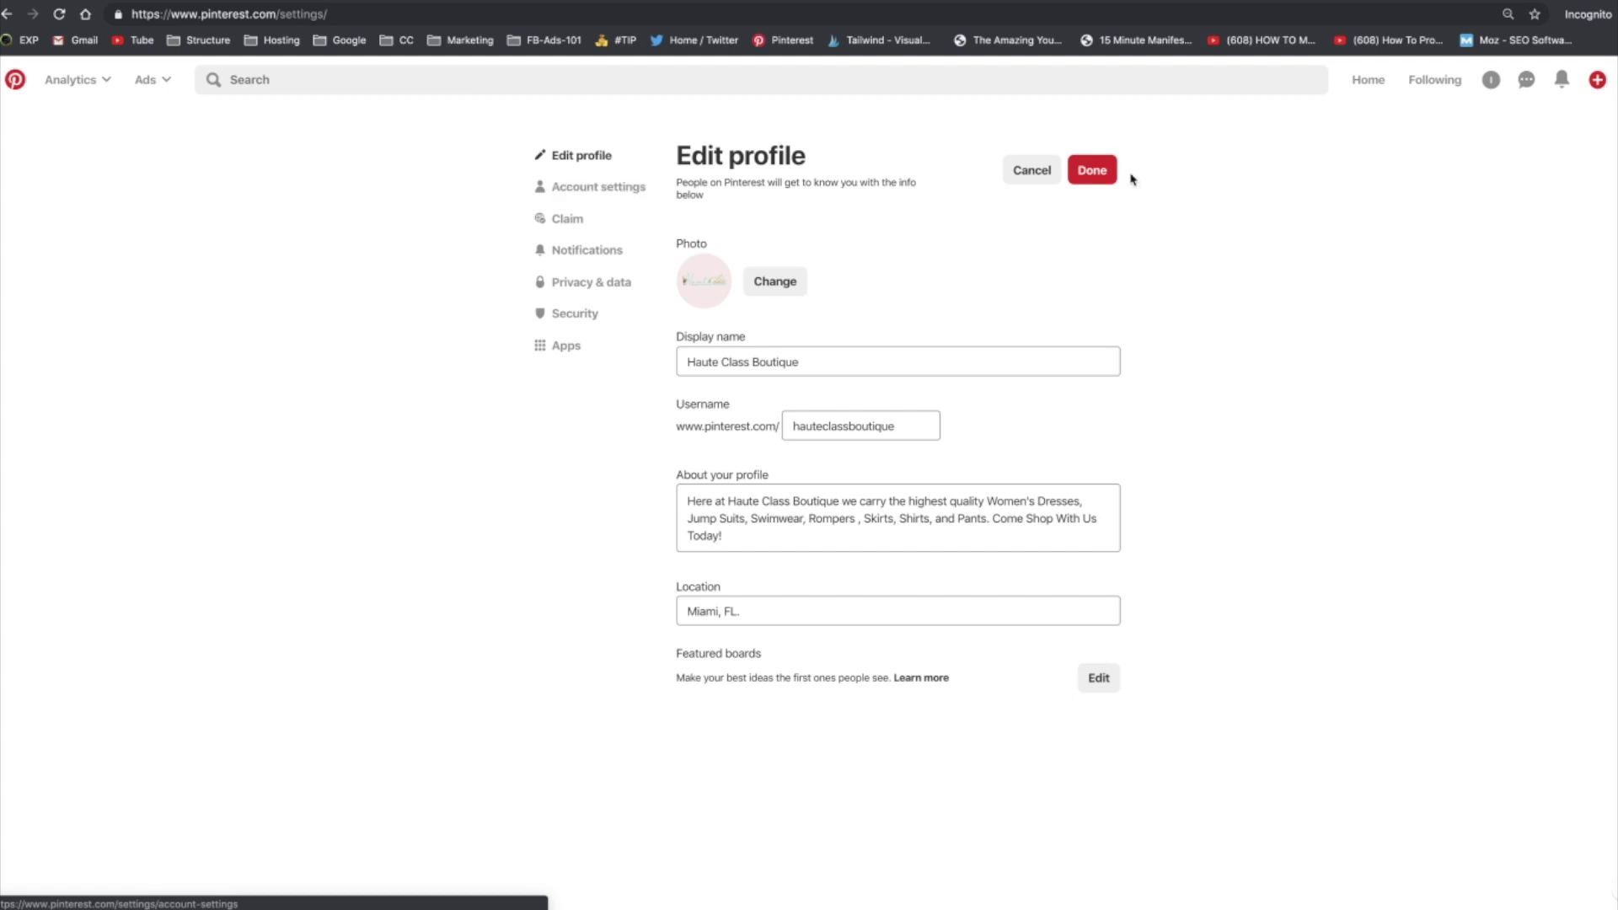
# Try to save the profile under the username hauteclassboutique, including with the display name shortened to Haute Class
pyautogui.click(1100, 176)
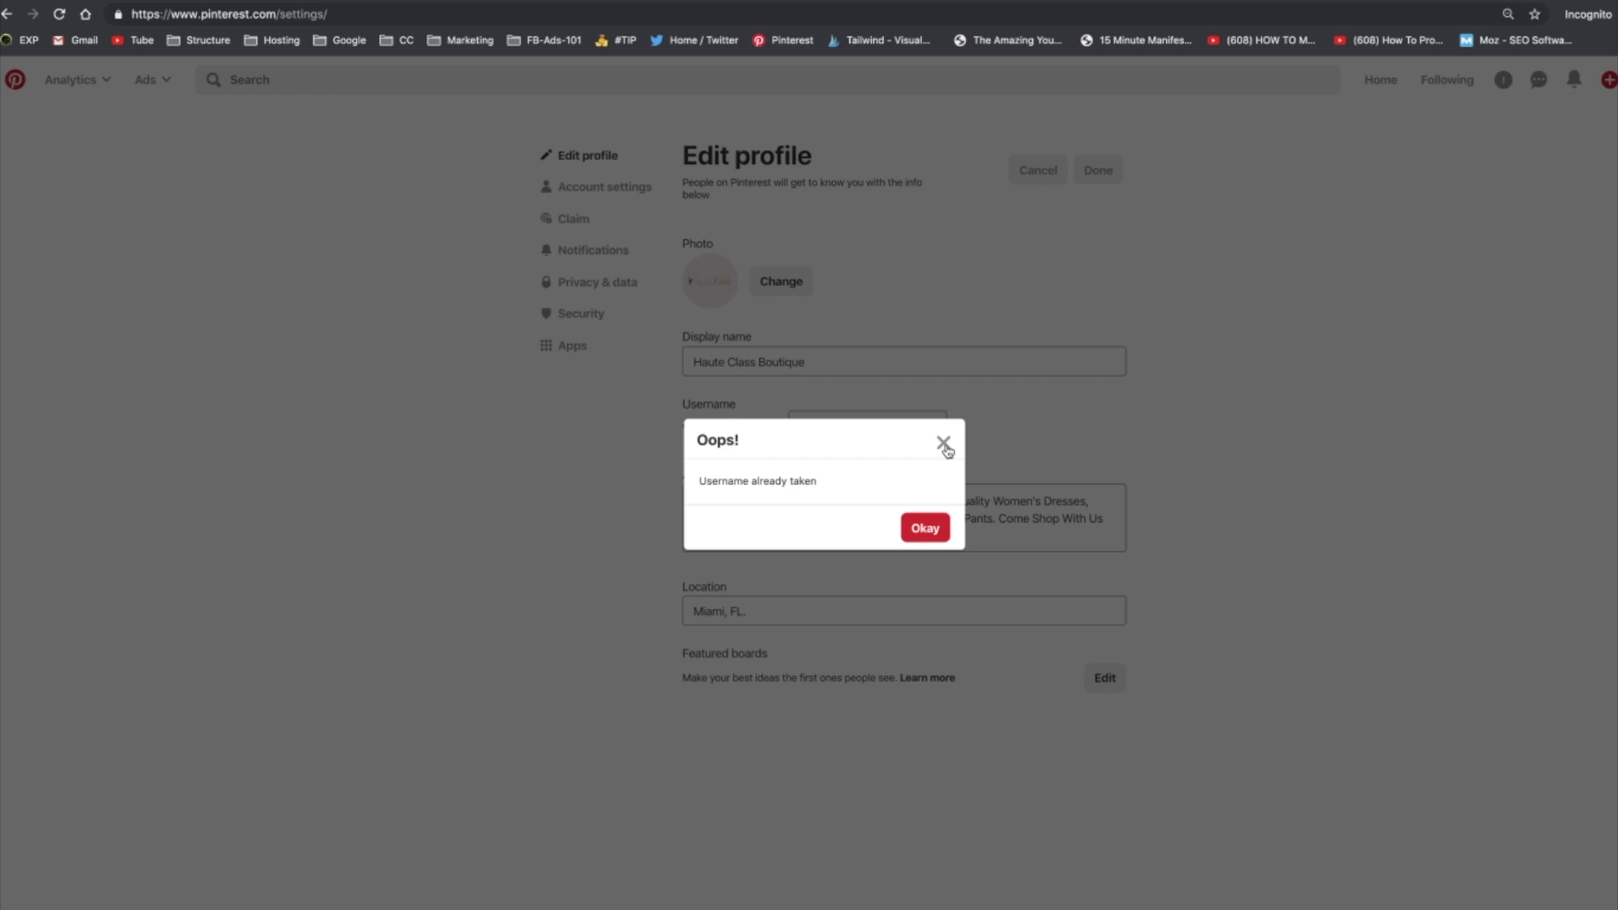
pyautogui.click(944, 444)
pyautogui.doubleClick(928, 365)
pyautogui.press('BackSpace')
pyautogui.click(958, 311)
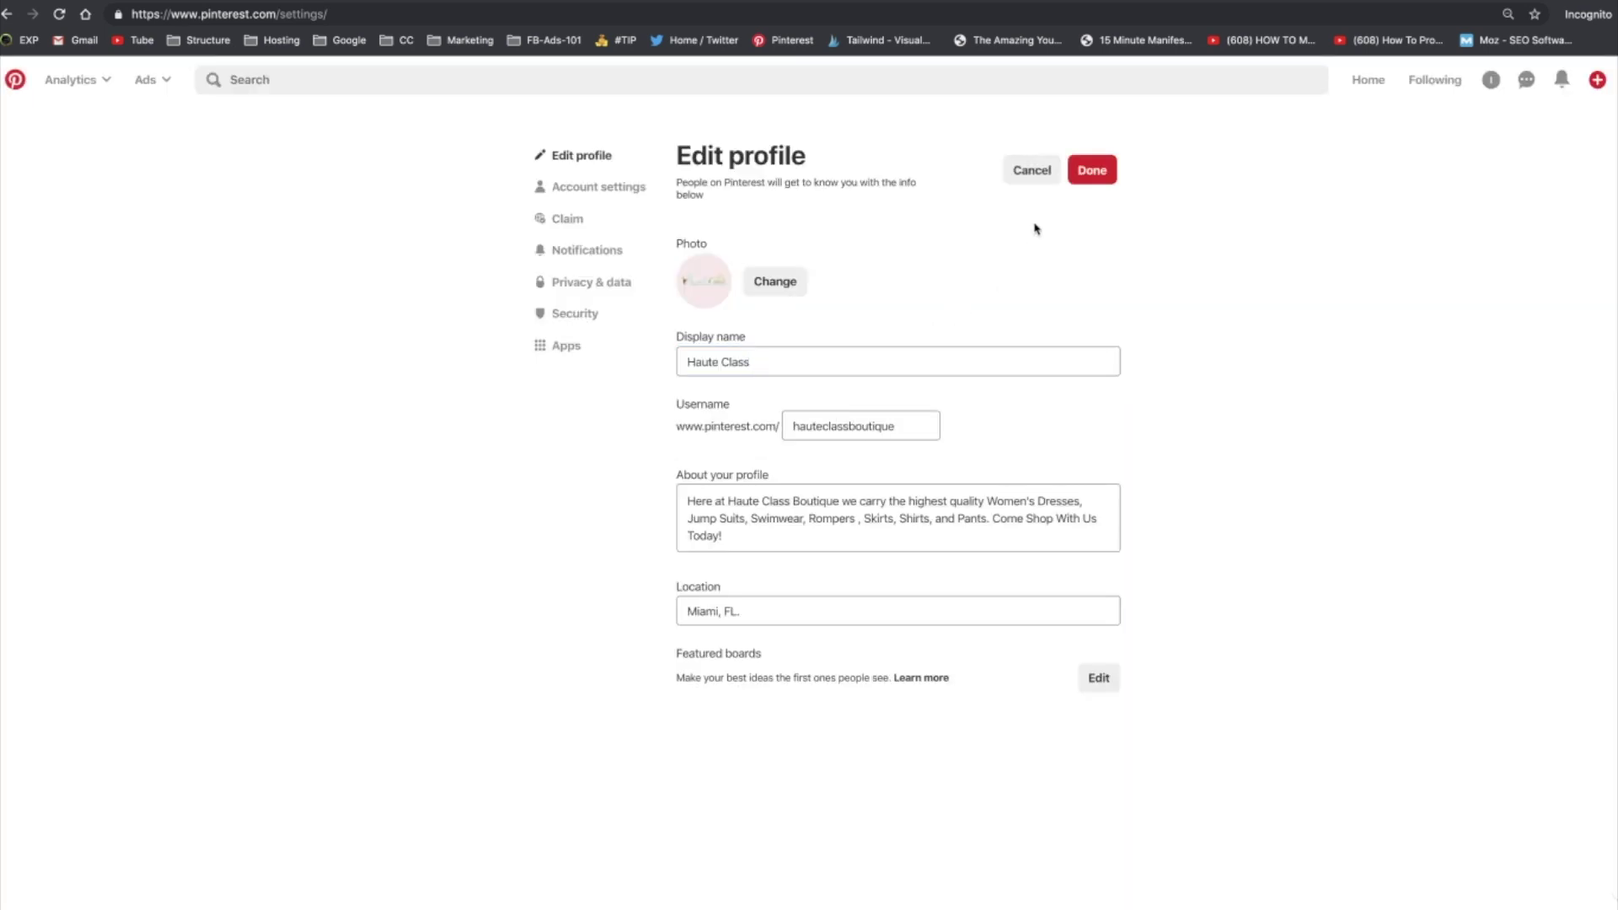
pyautogui.click(1092, 176)
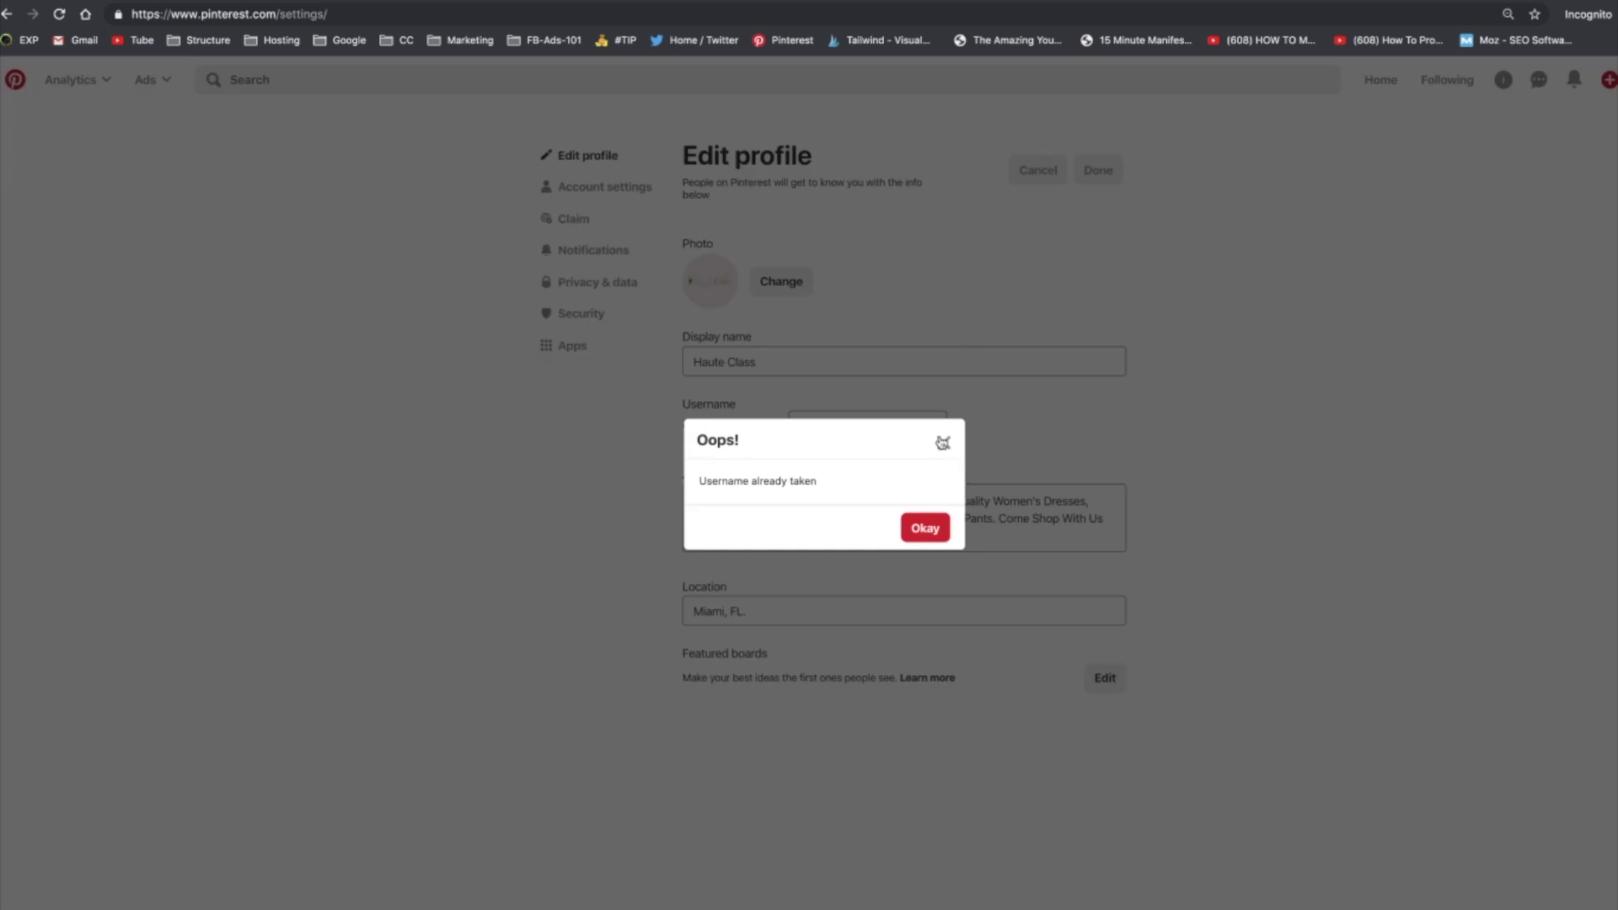
pyautogui.click(943, 443)
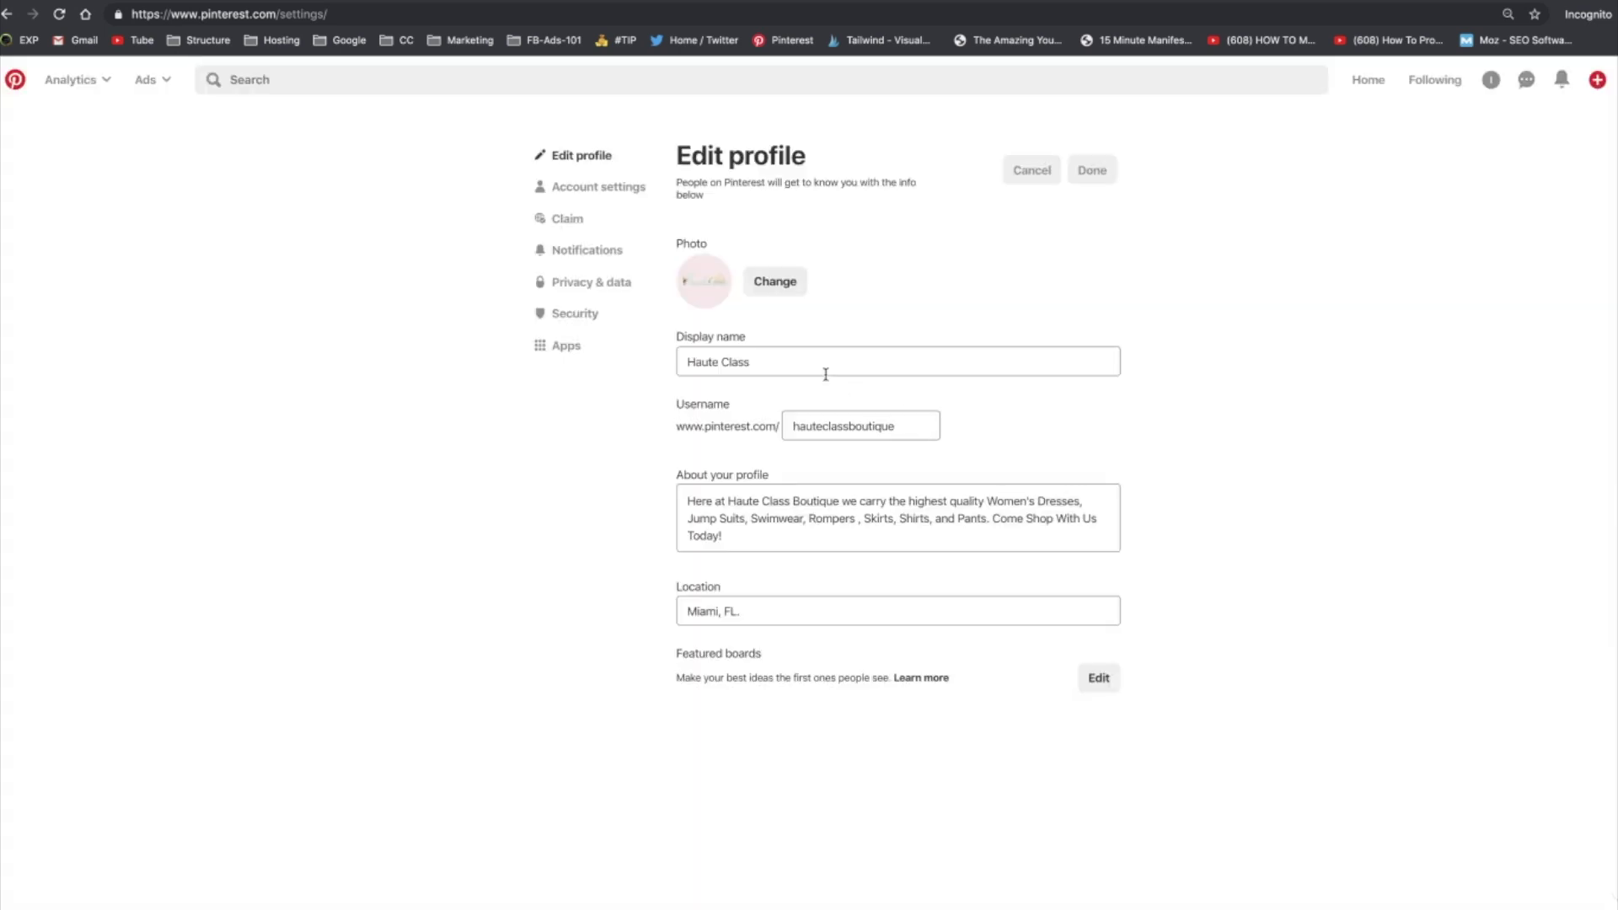
# Restore the profile's display name to Haute Class Boutique
pyautogui.click(765, 364)
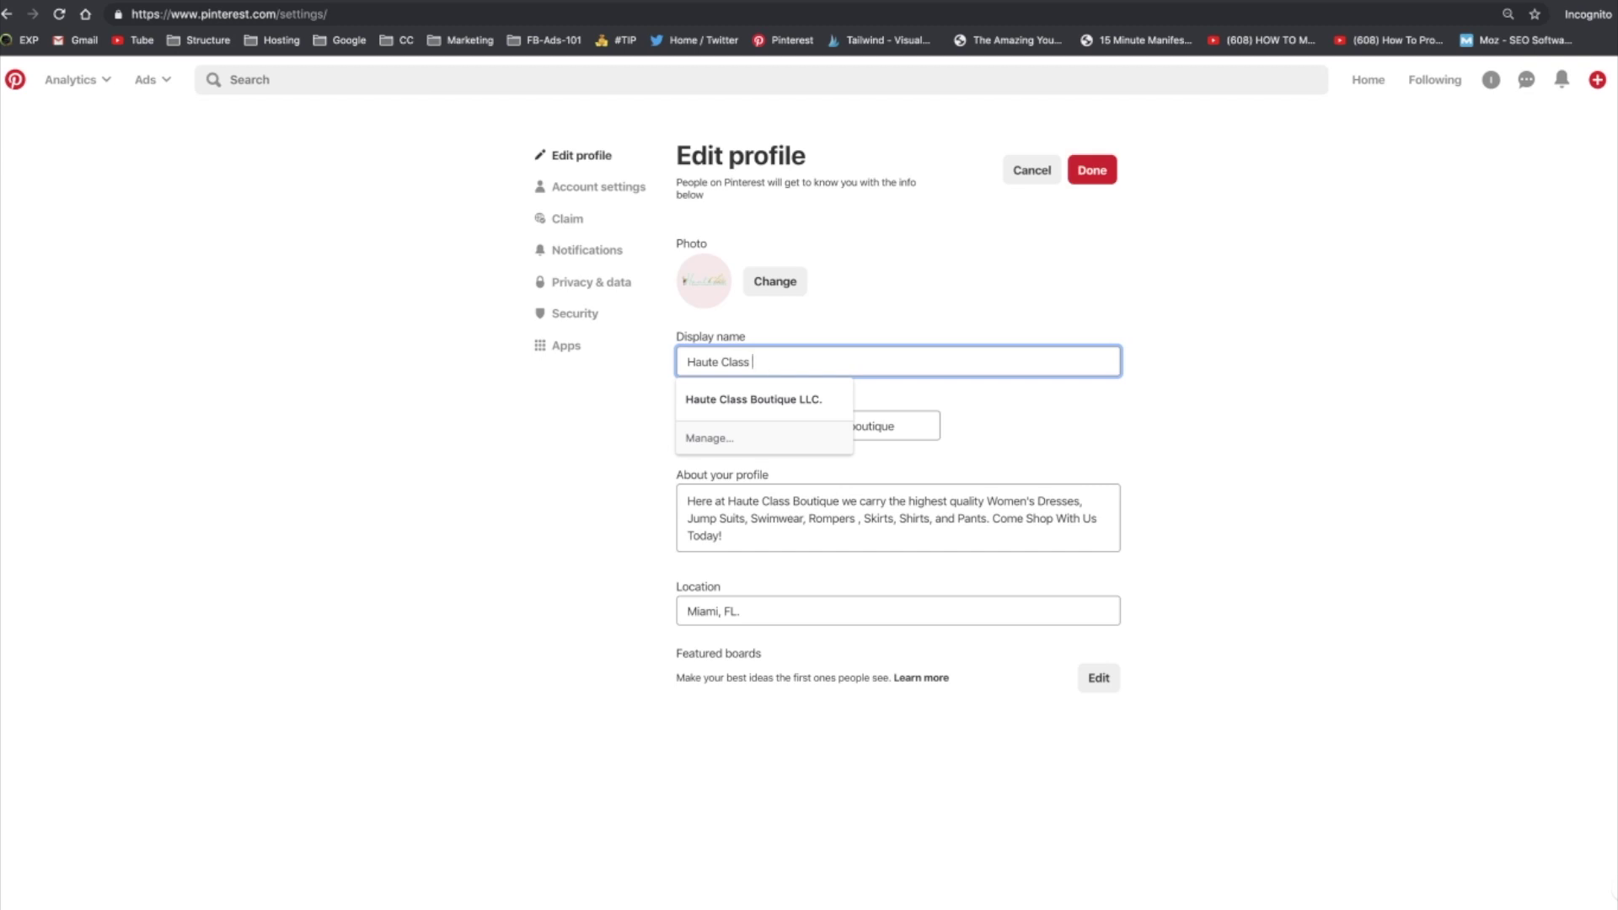
pyautogui.write('Boutique')
pyautogui.click(1101, 292)
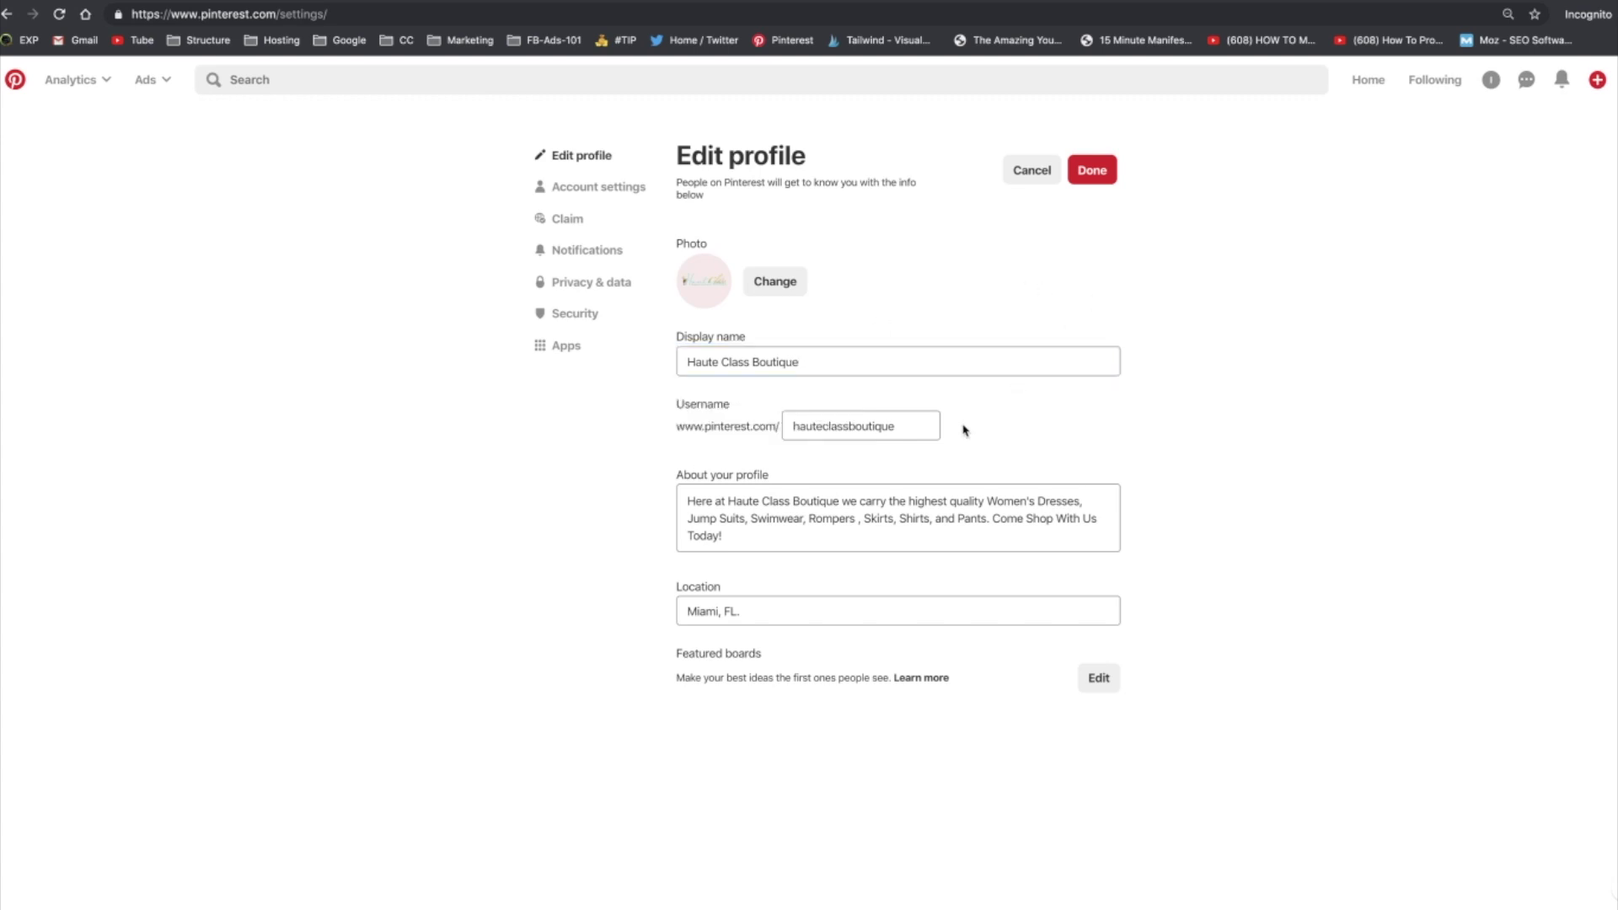
# Change the username to thehauteclassboutique and save the profile
pyautogui.click(906, 425)
pyautogui.press('super+Left')
pyautogui.write('the')
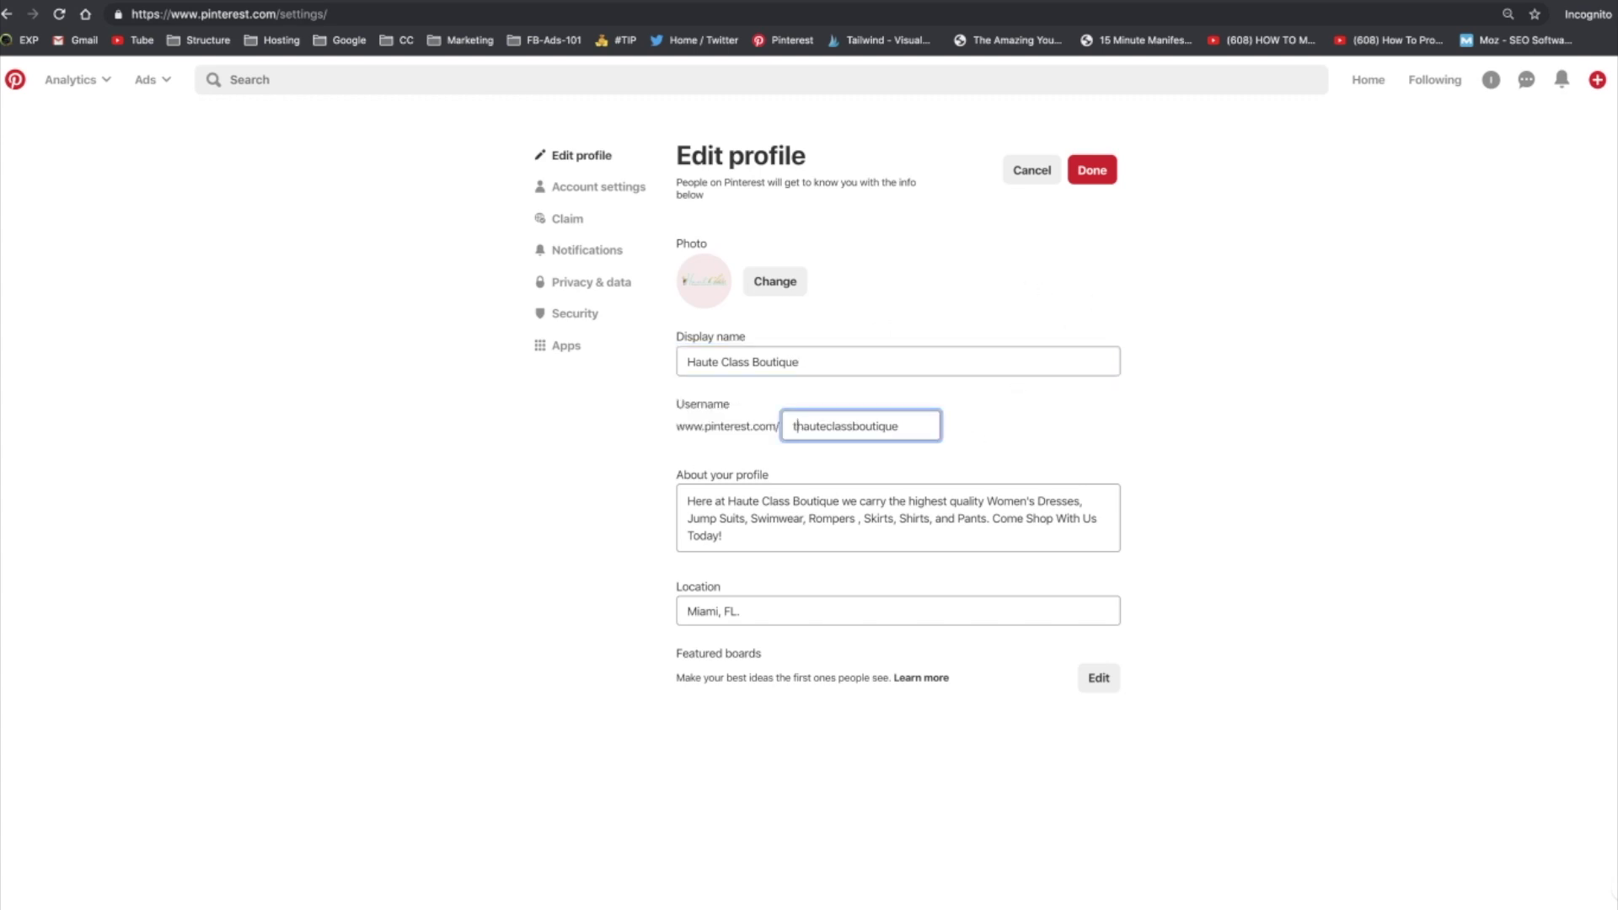
pyautogui.click(1103, 177)
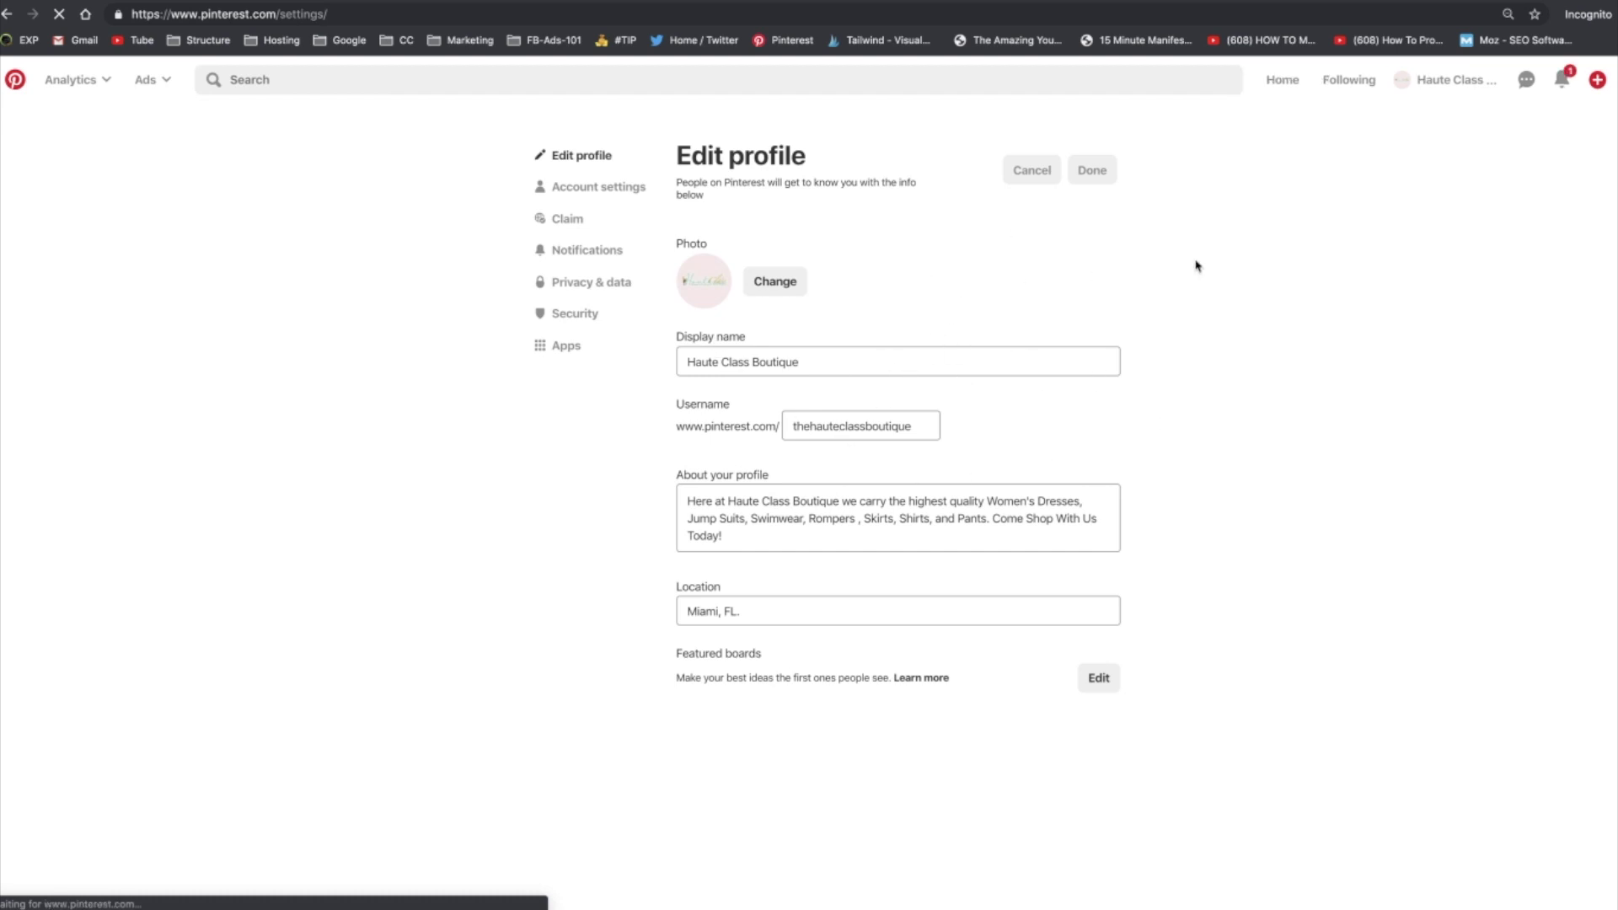
# Review the account settings, including the basic information, business type, login options and account changes
pyautogui.click(577, 195)
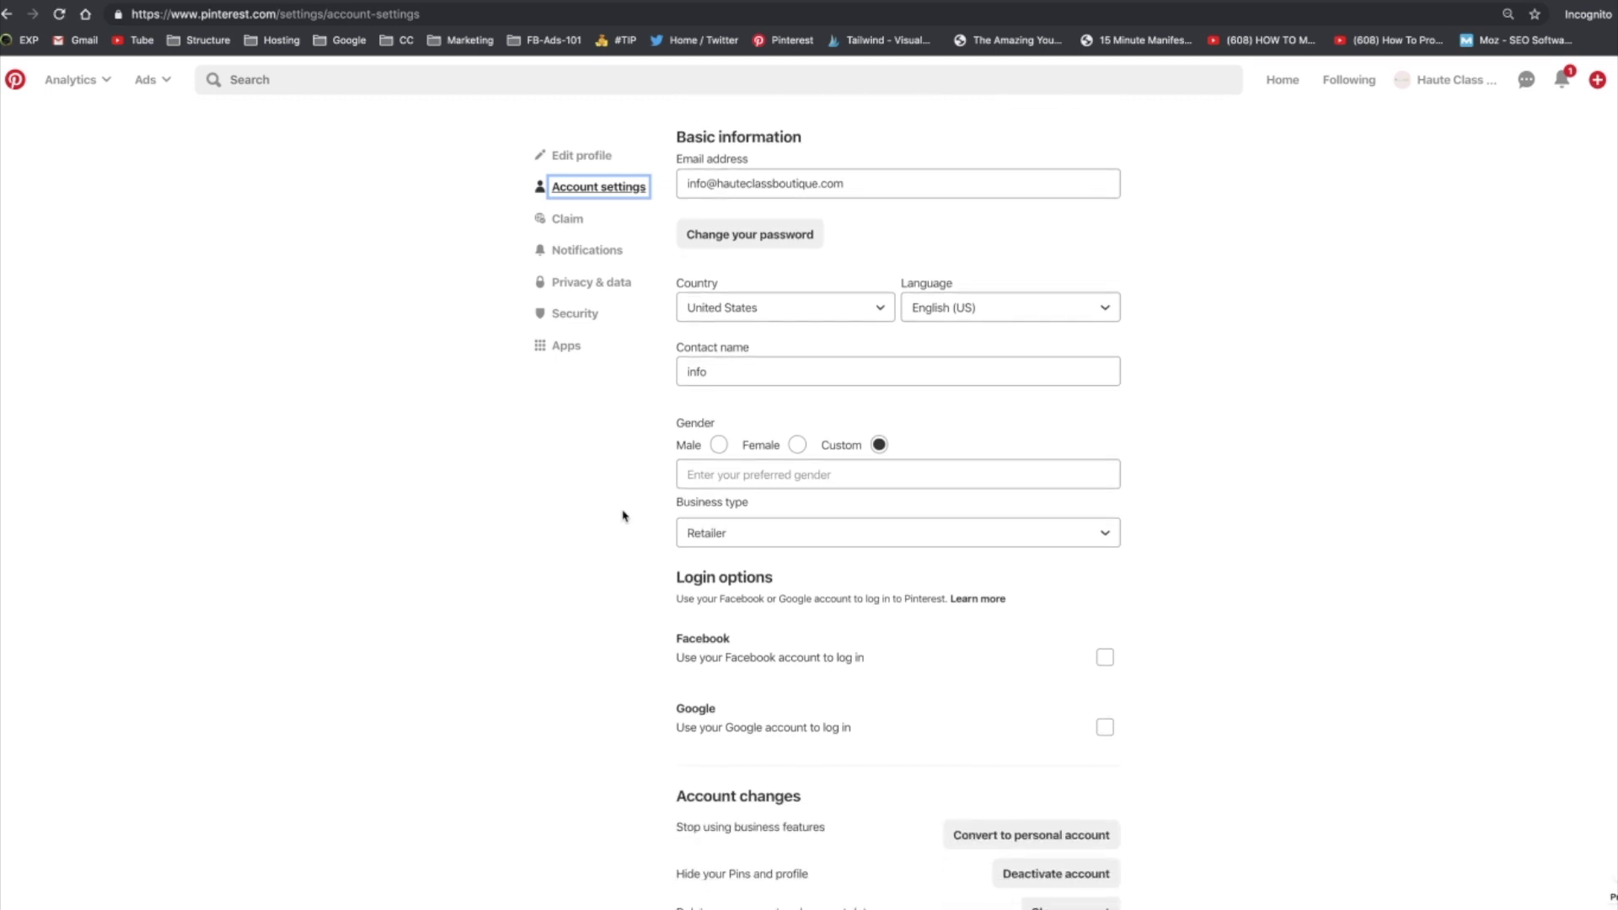
pyautogui.scroll(-1, 624, 516)
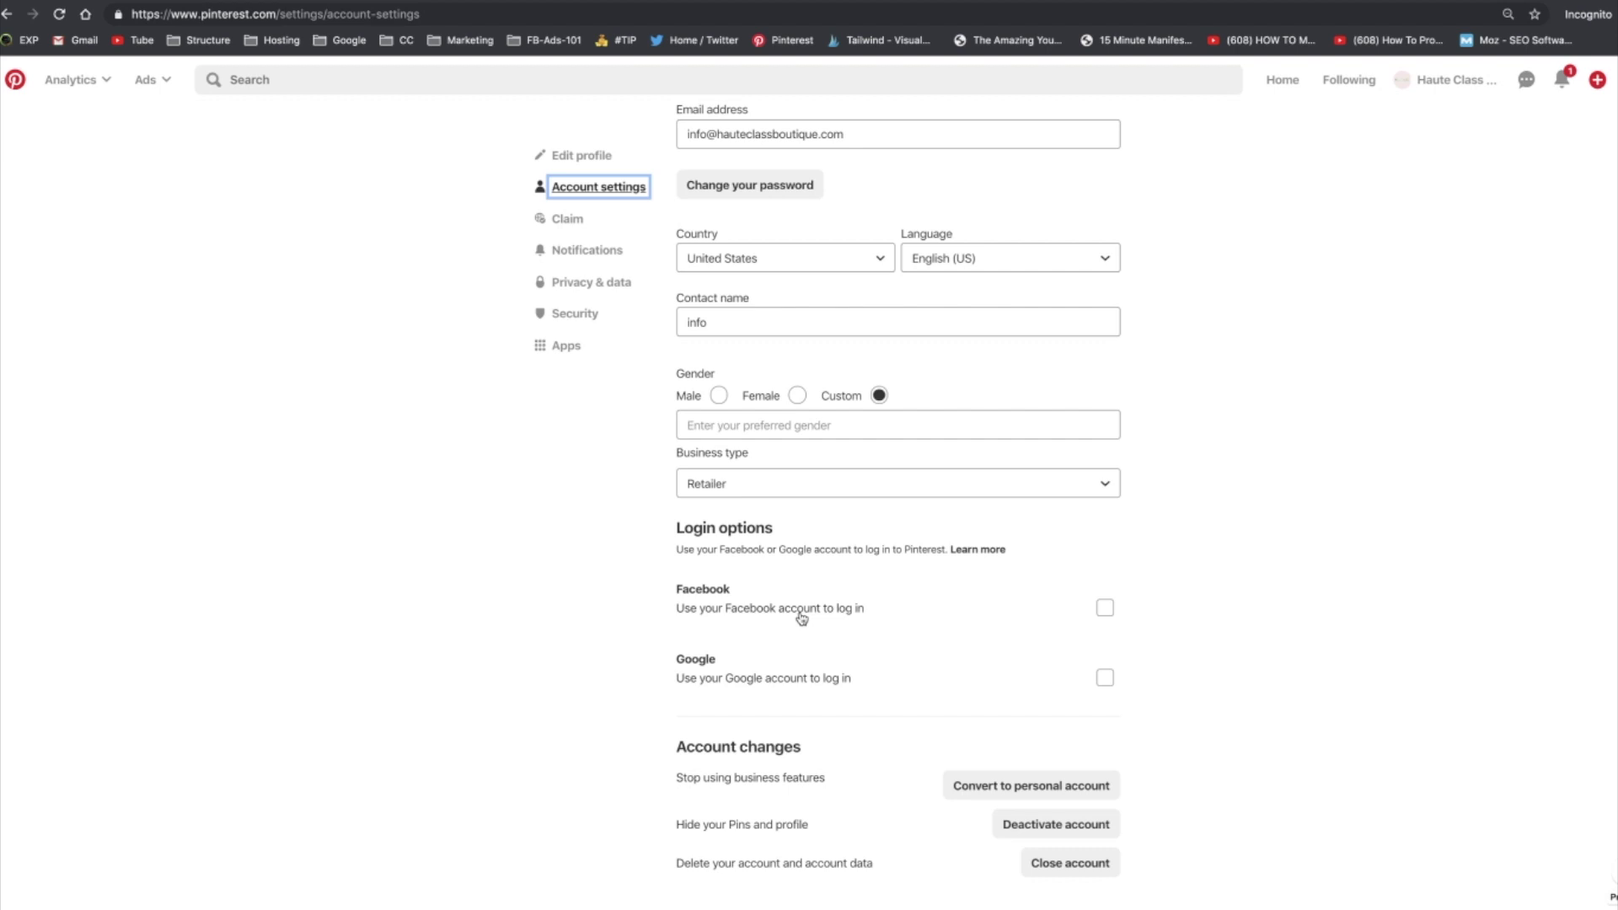
pyautogui.scroll(2, 800, 618)
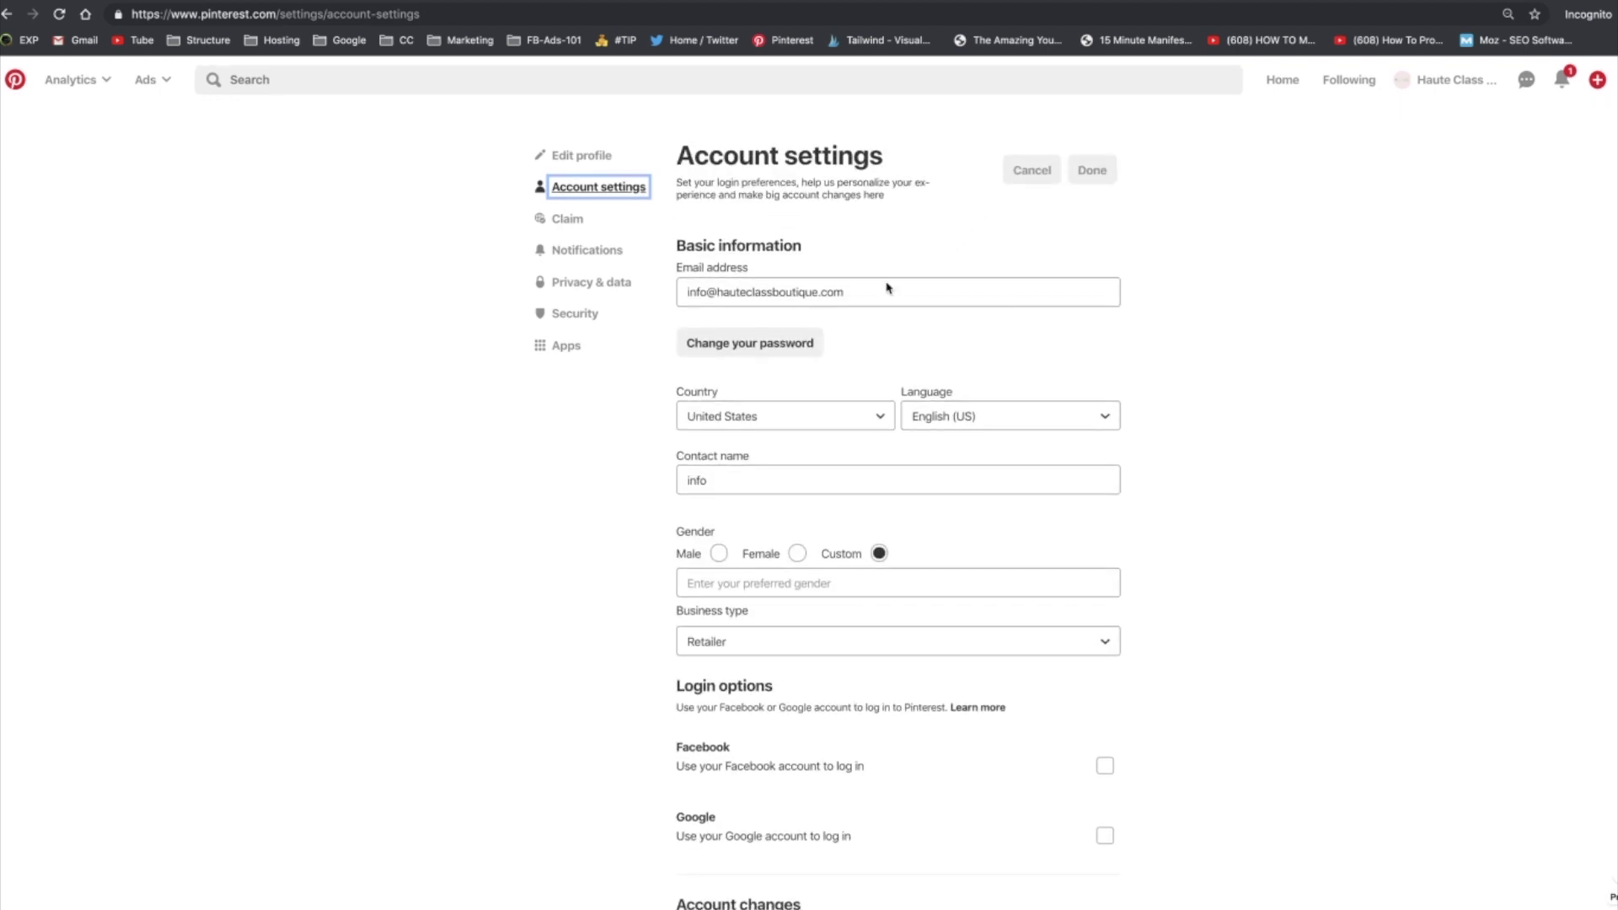
# Start claiming the website as hauteclassboutique.com, without the trailing slash
pyautogui.click(560, 220)
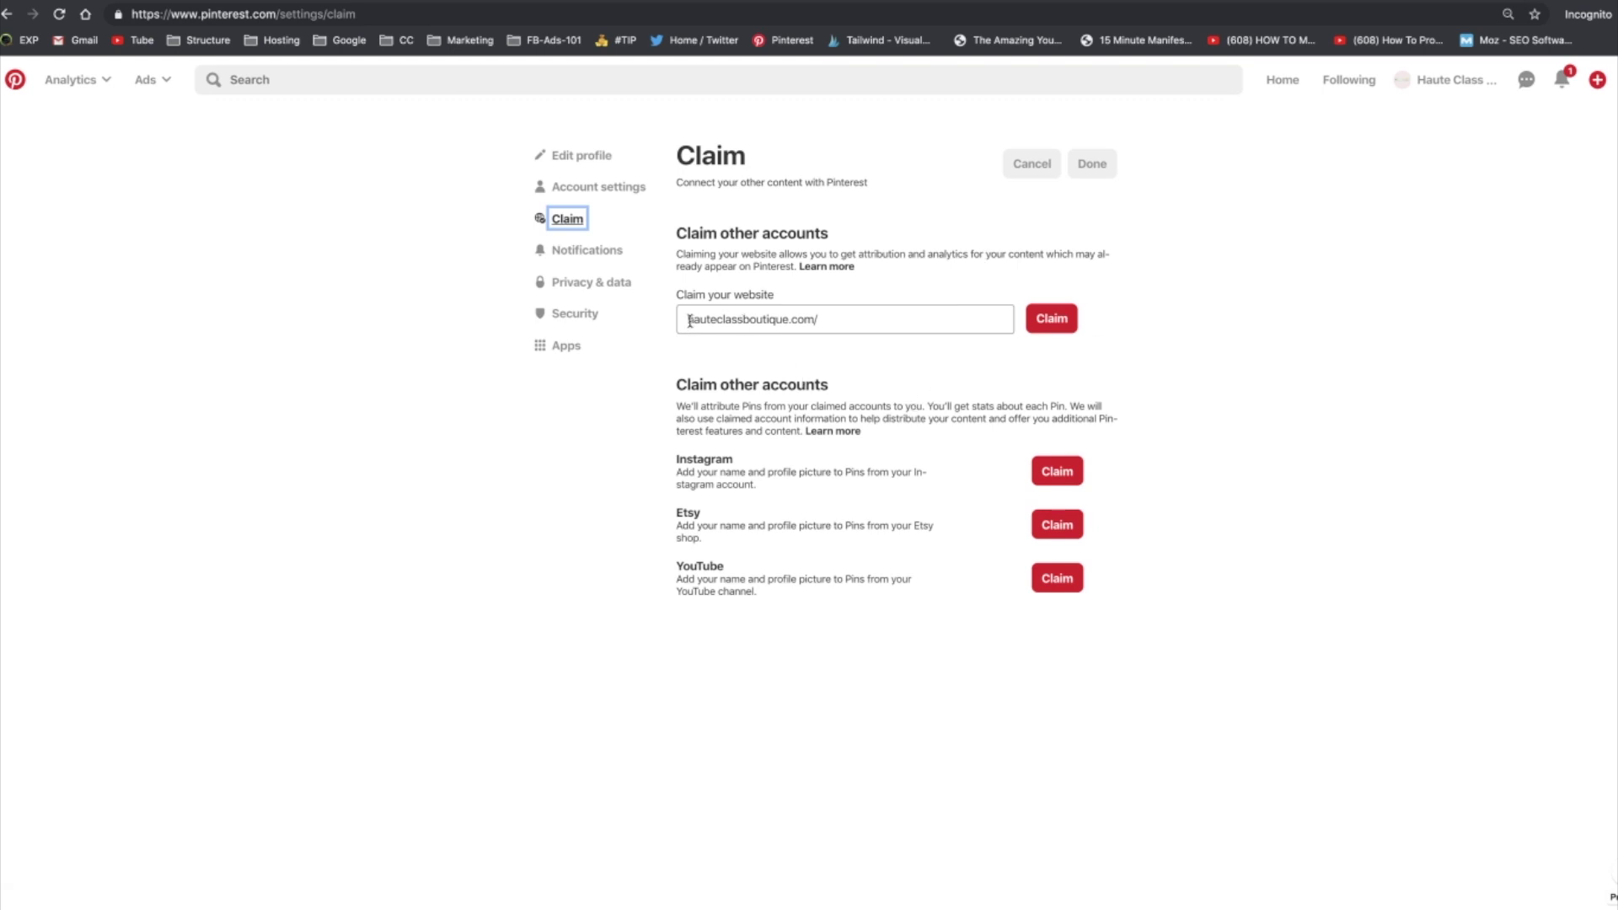
pyautogui.click(838, 319)
pyautogui.press('BackSpace')
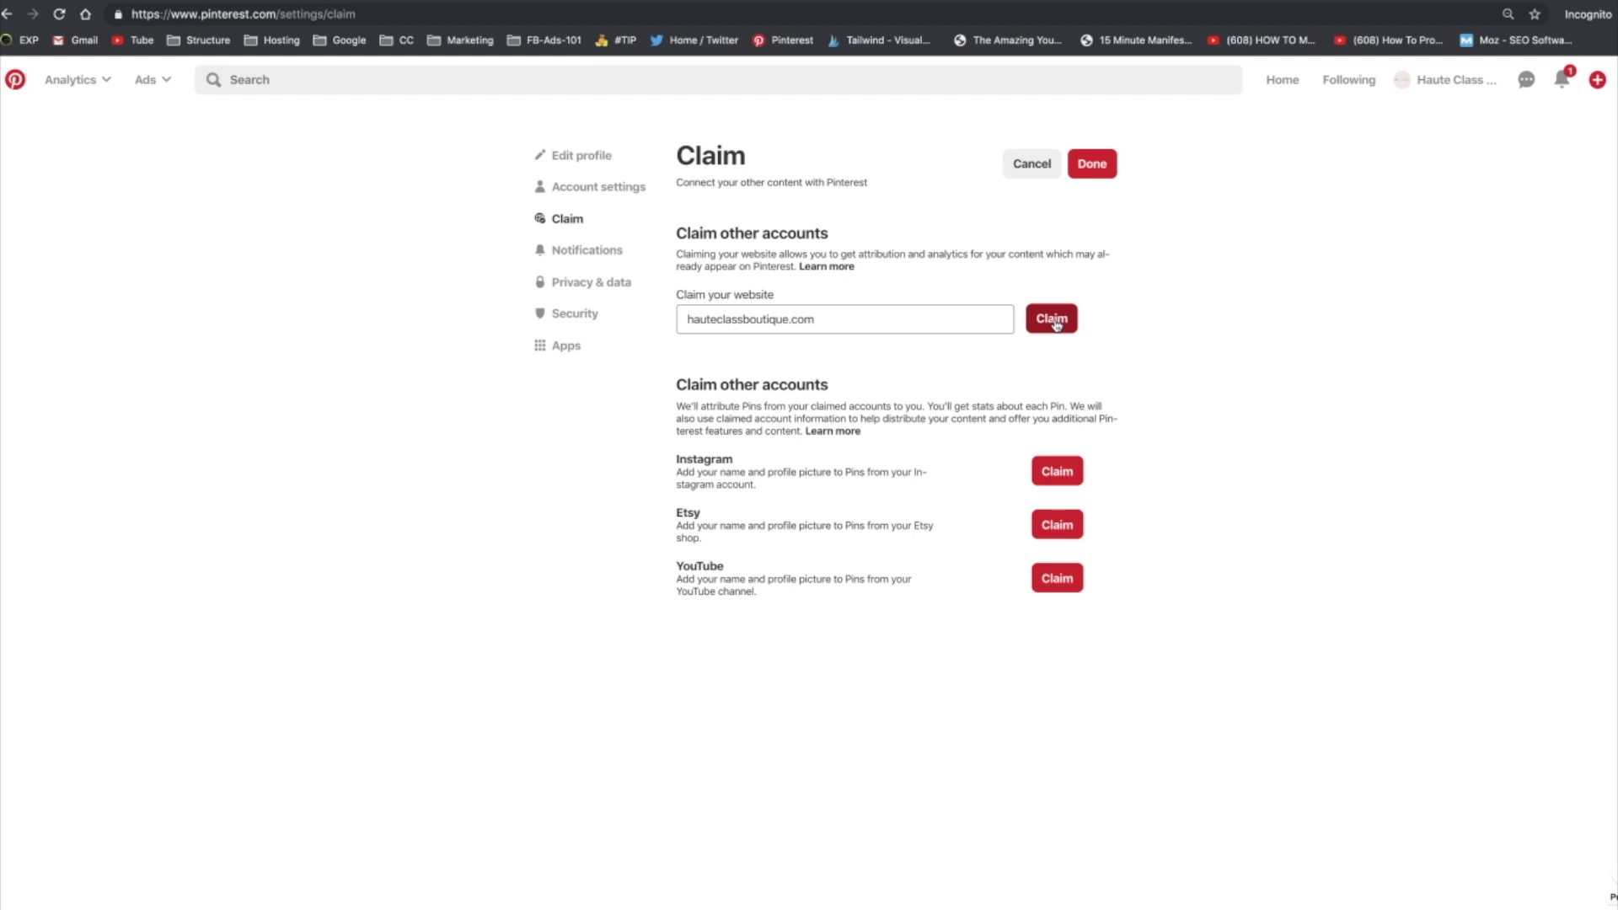
pyautogui.click(1053, 320)
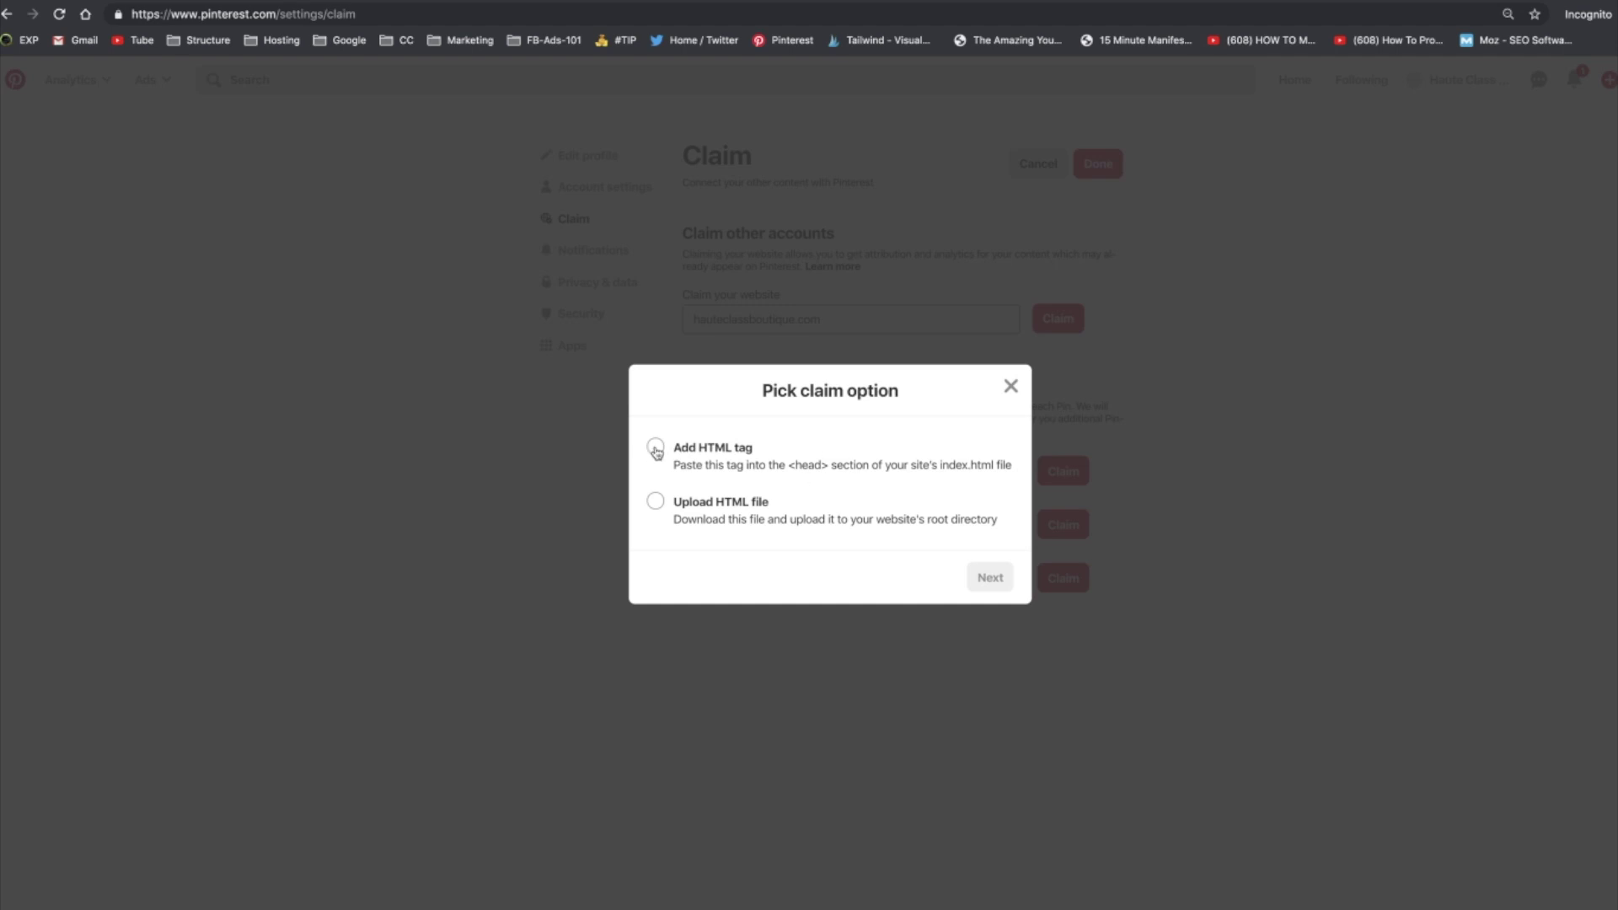
# Copy the domain verification meta tag from the Add HTML tag option and submit the website claim for review
pyautogui.click(655, 450)
pyautogui.moveTo(961, 477); pyautogui.dragTo(654, 455)
pyautogui.rightClick(708, 462)
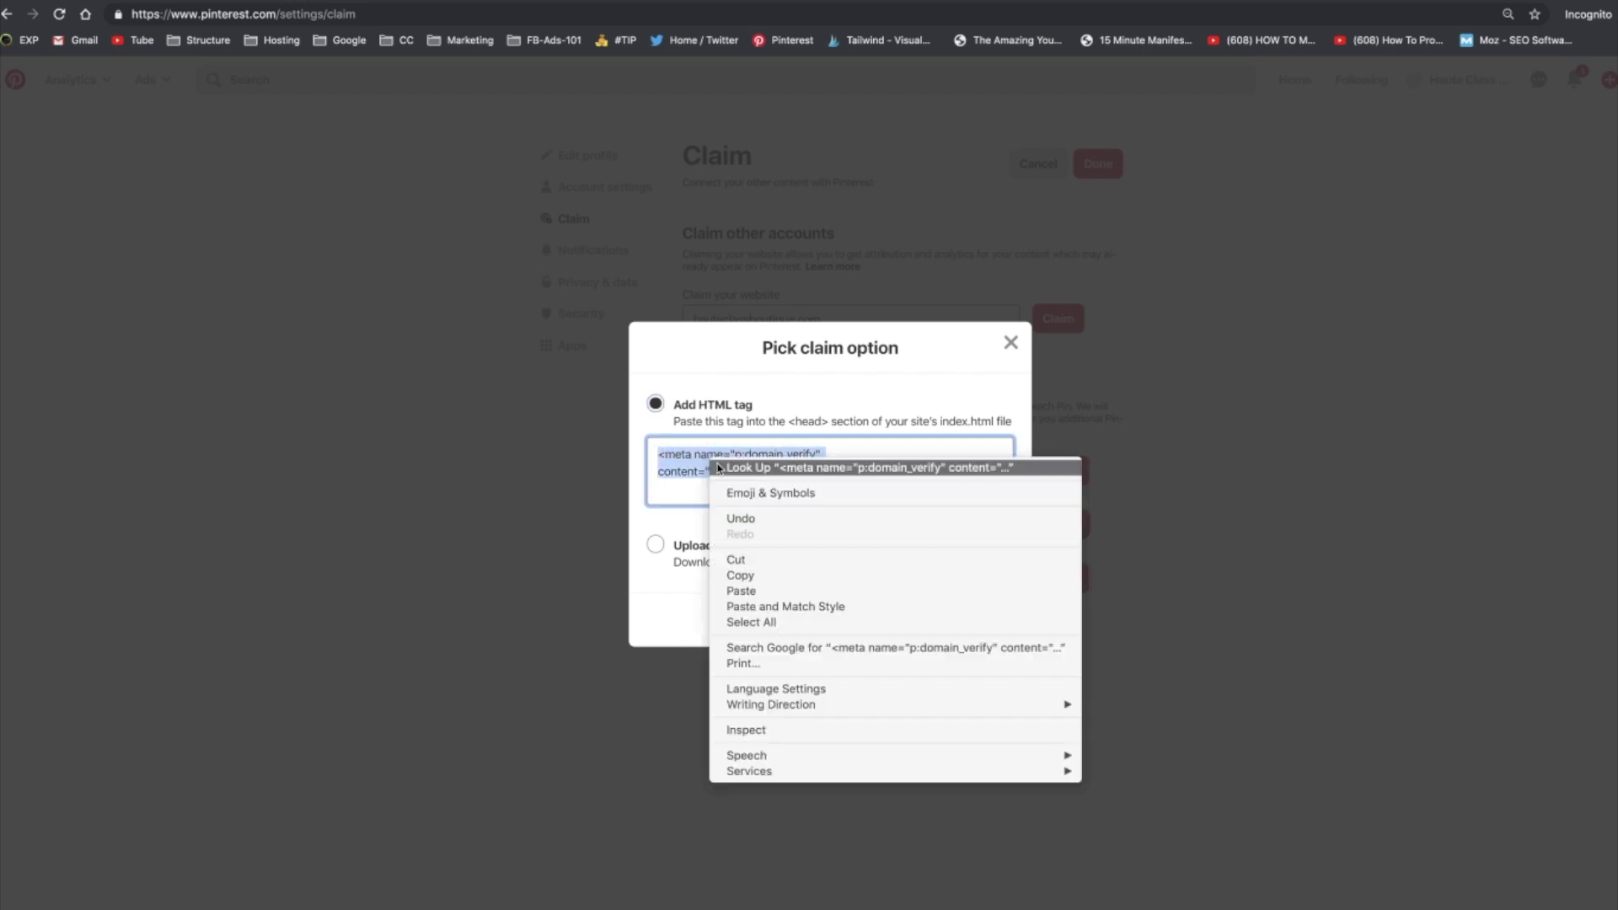
pyautogui.click(796, 583)
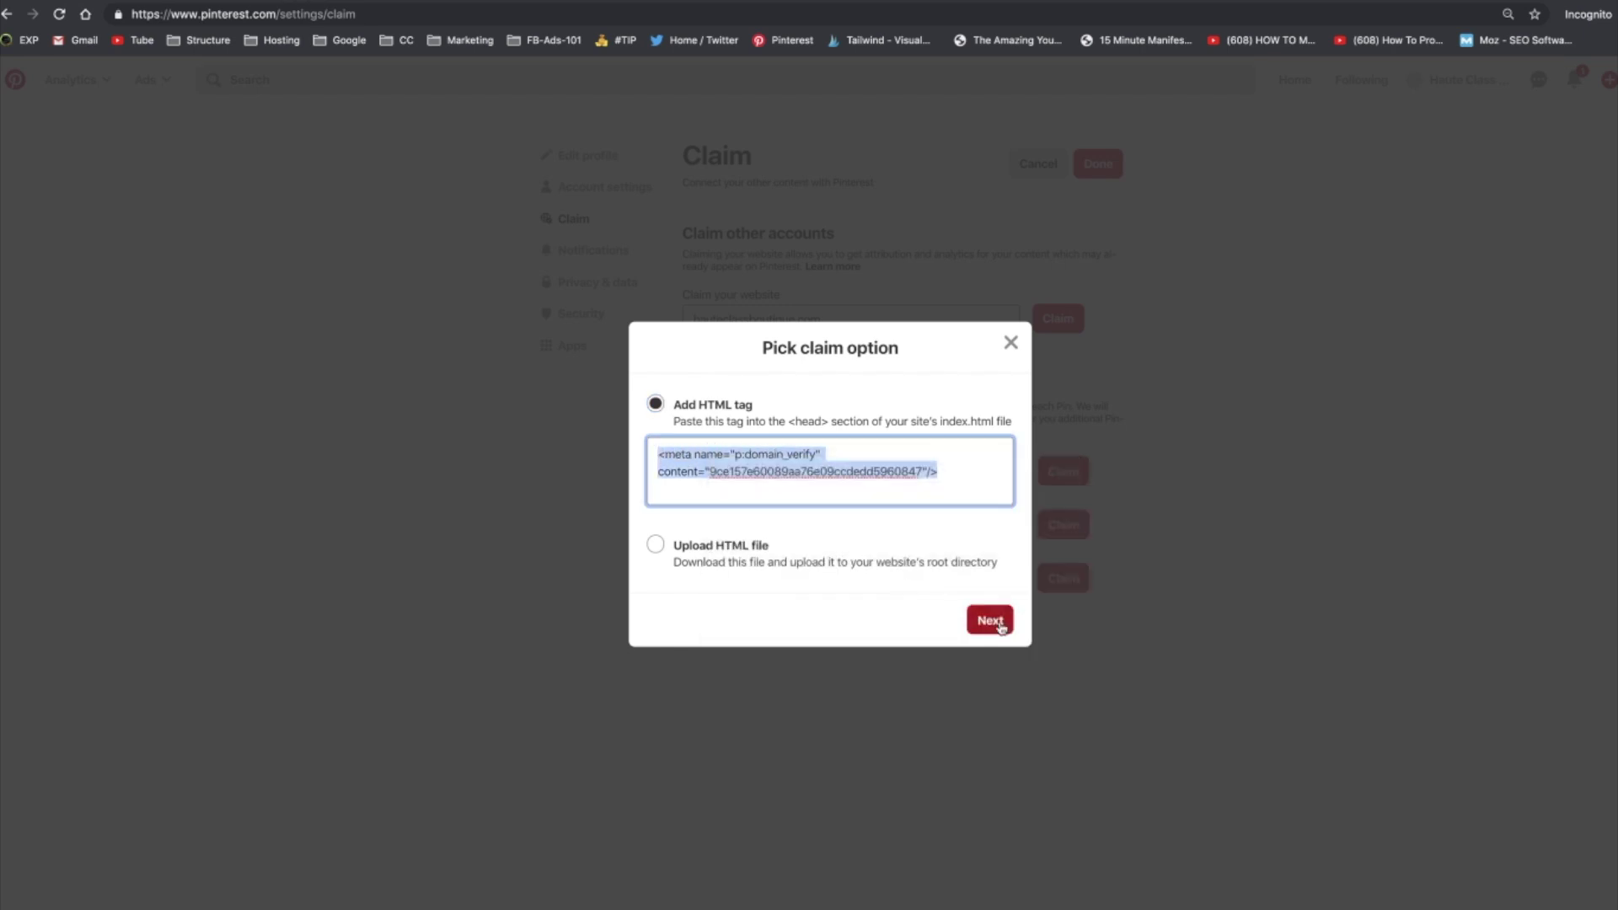
pyautogui.click(991, 621)
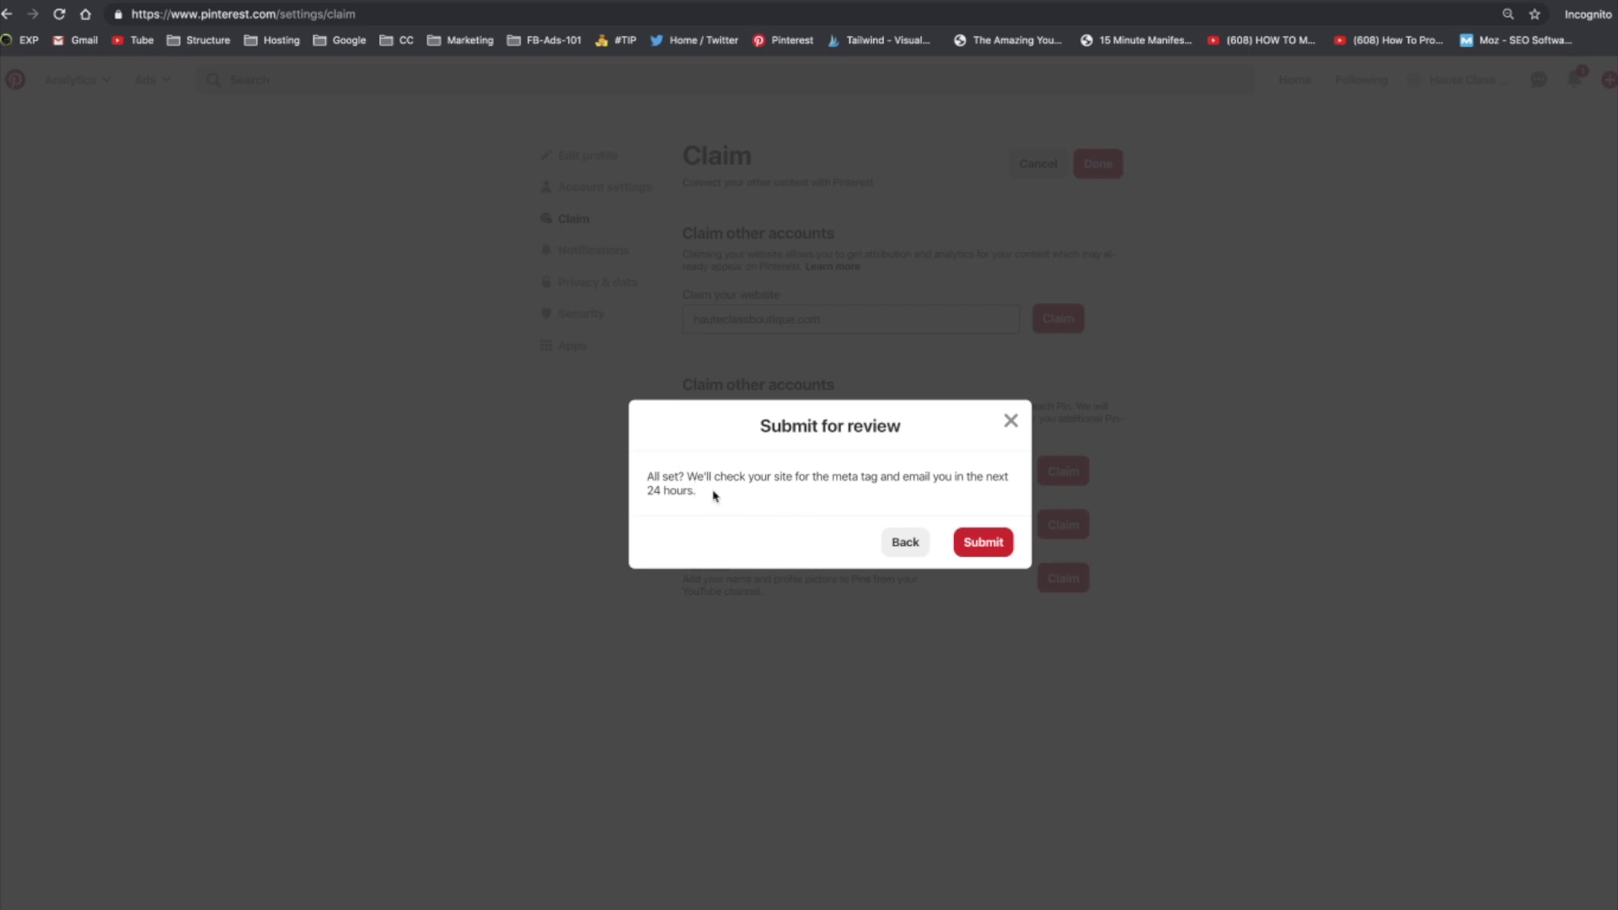
pyautogui.click(998, 547)
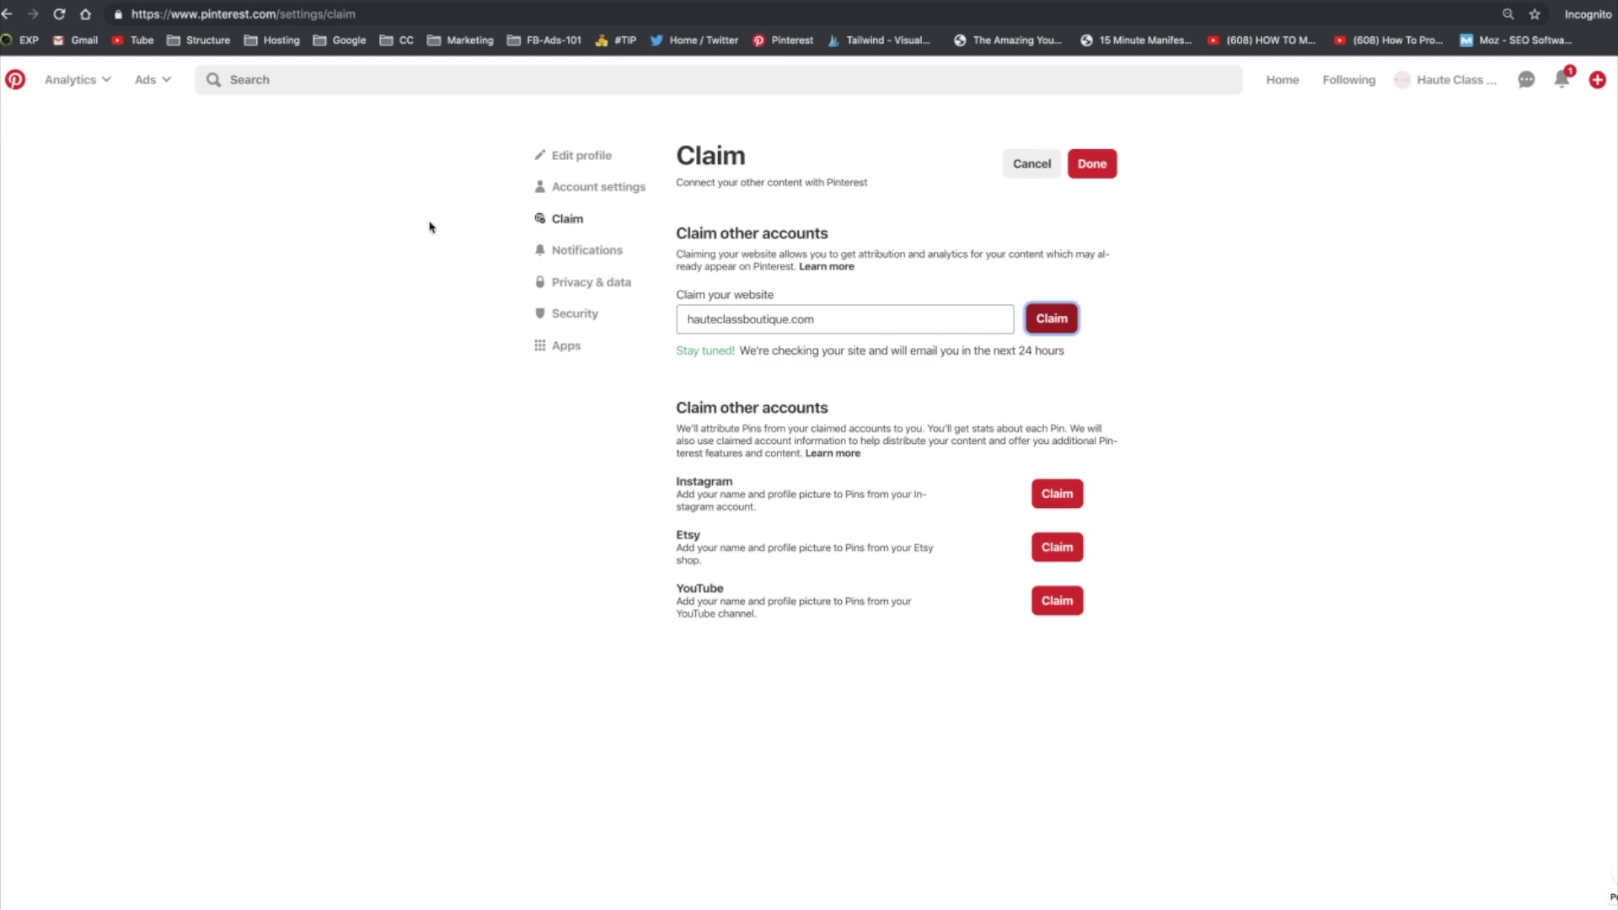
# Switch to the boutique's WordPress dashboard and search the new plugins for "verify pinterest"
pyautogui.hotkey('ctrl', 'Left')
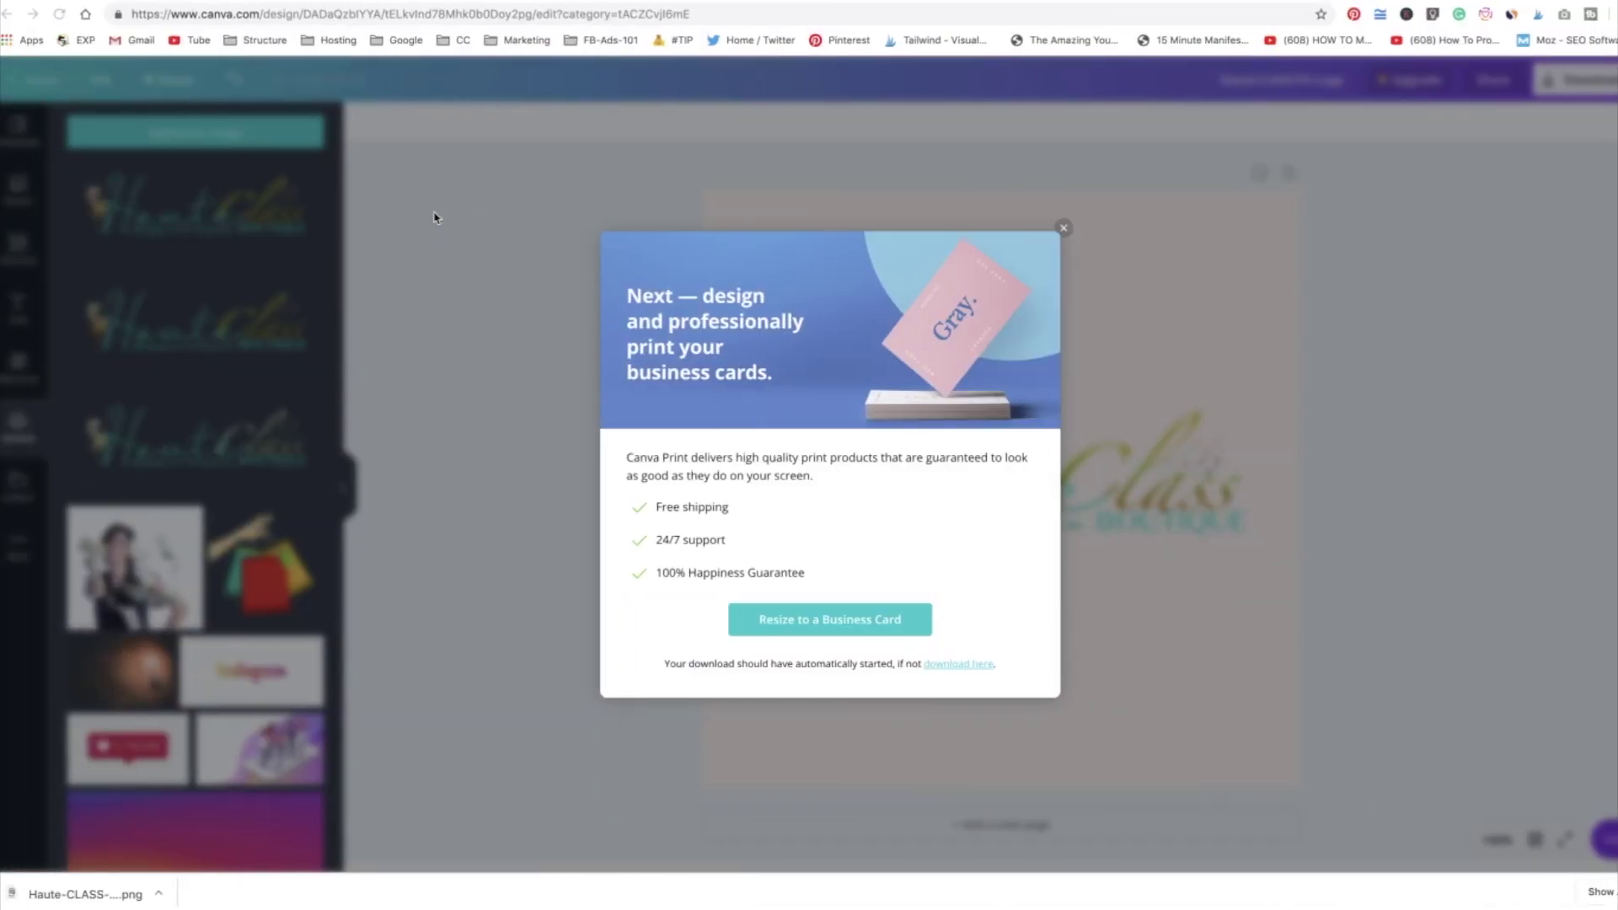
pyautogui.hotkey('ctrl', 'Tab')
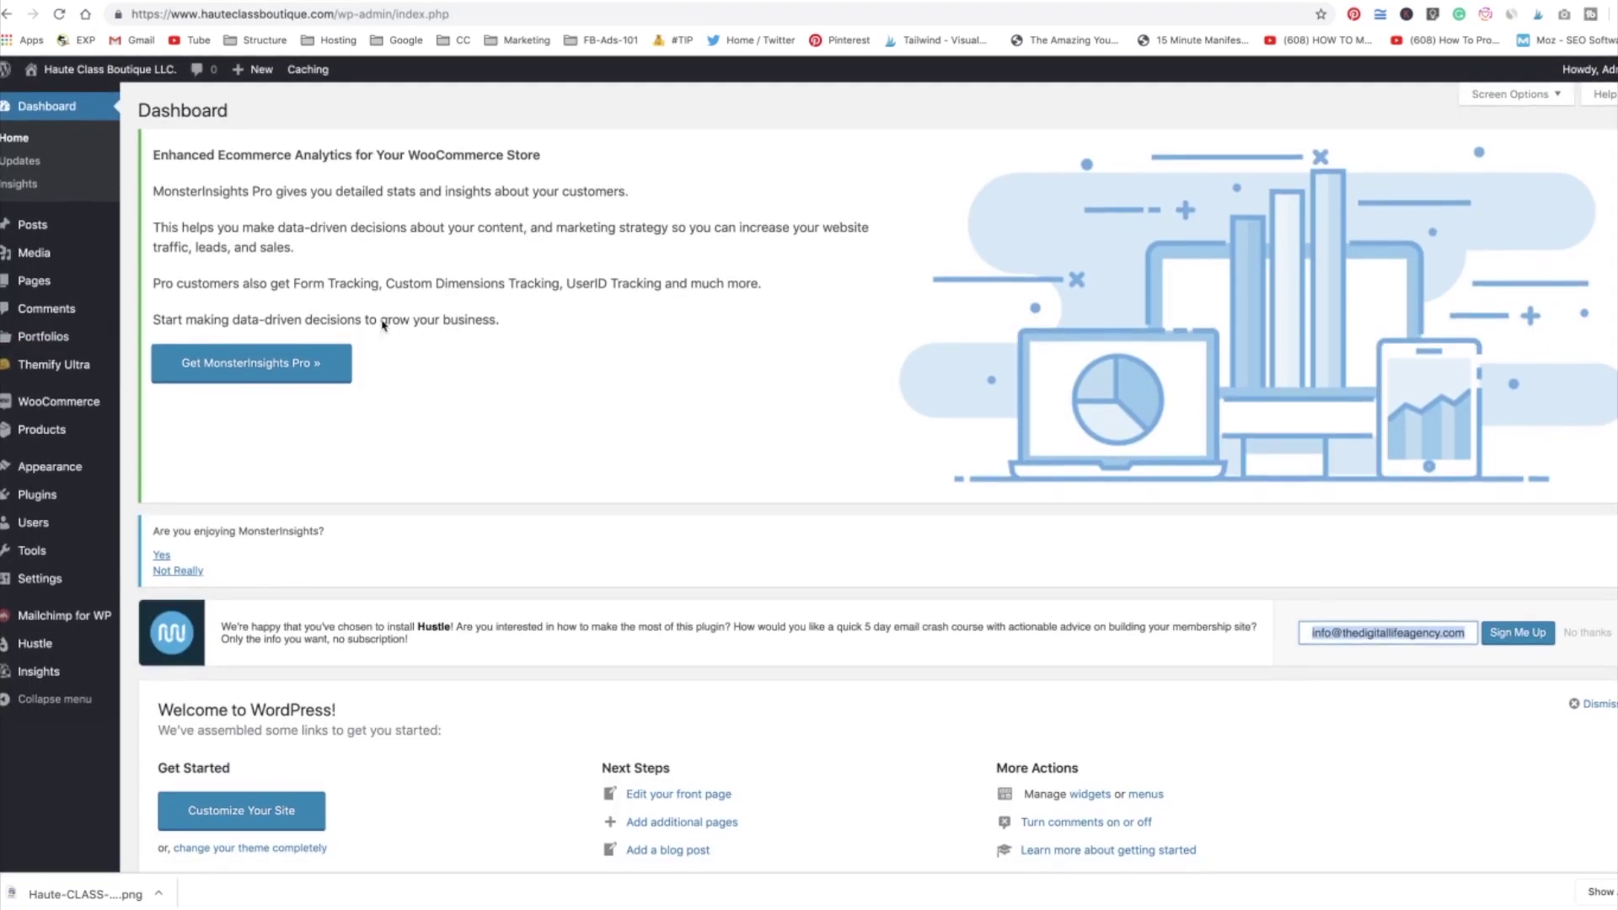
pyautogui.moveTo(54, 472)
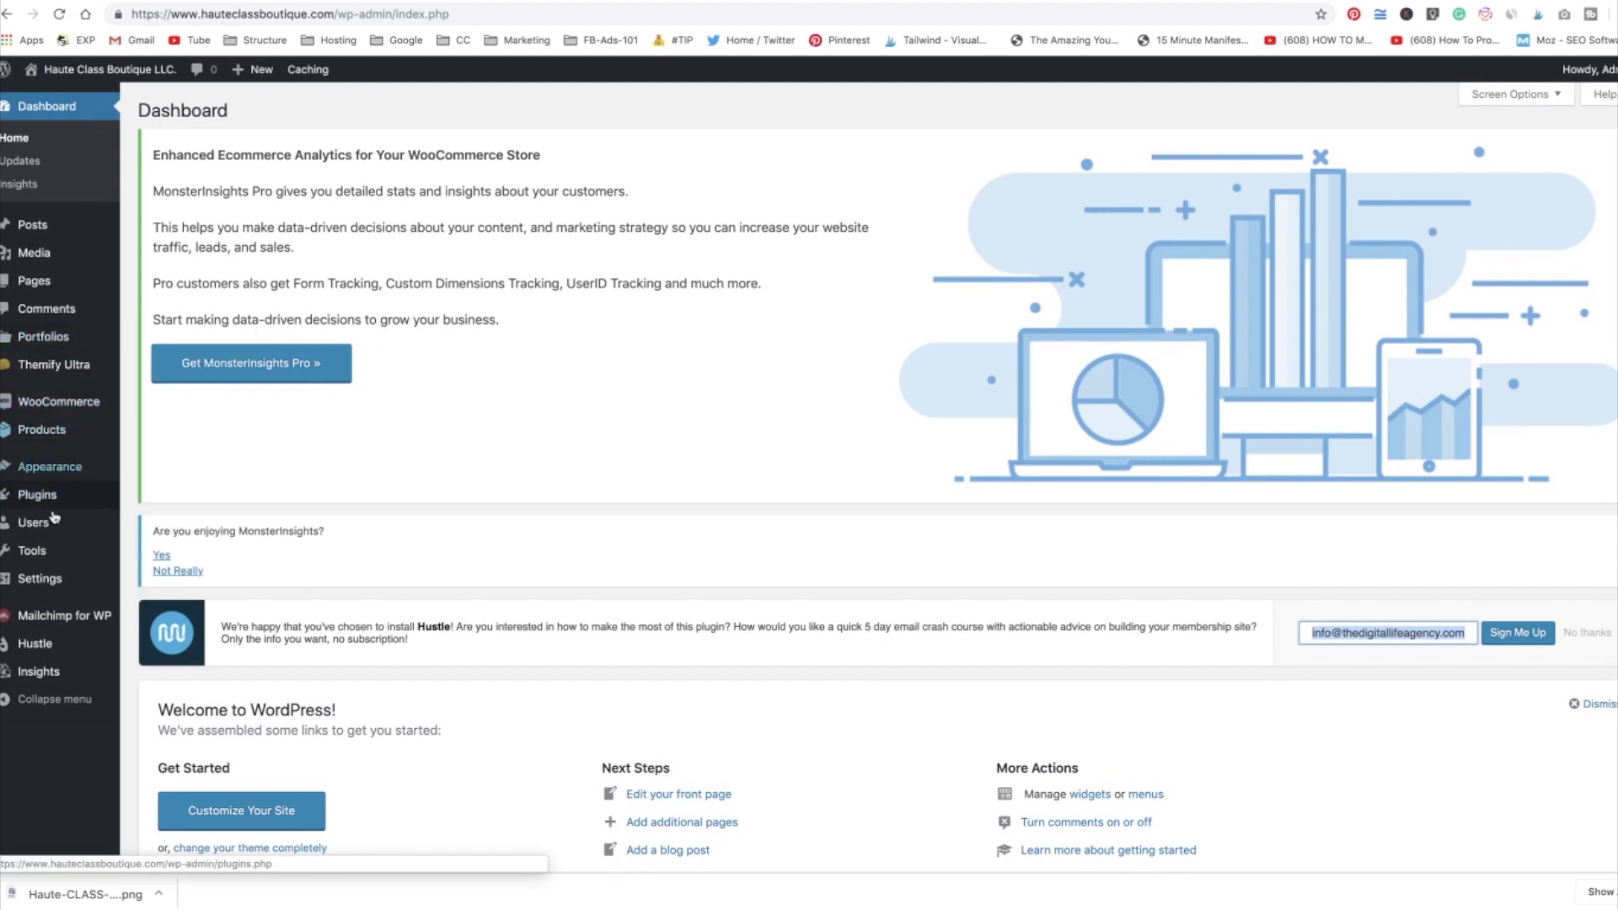
pyautogui.click(154, 520)
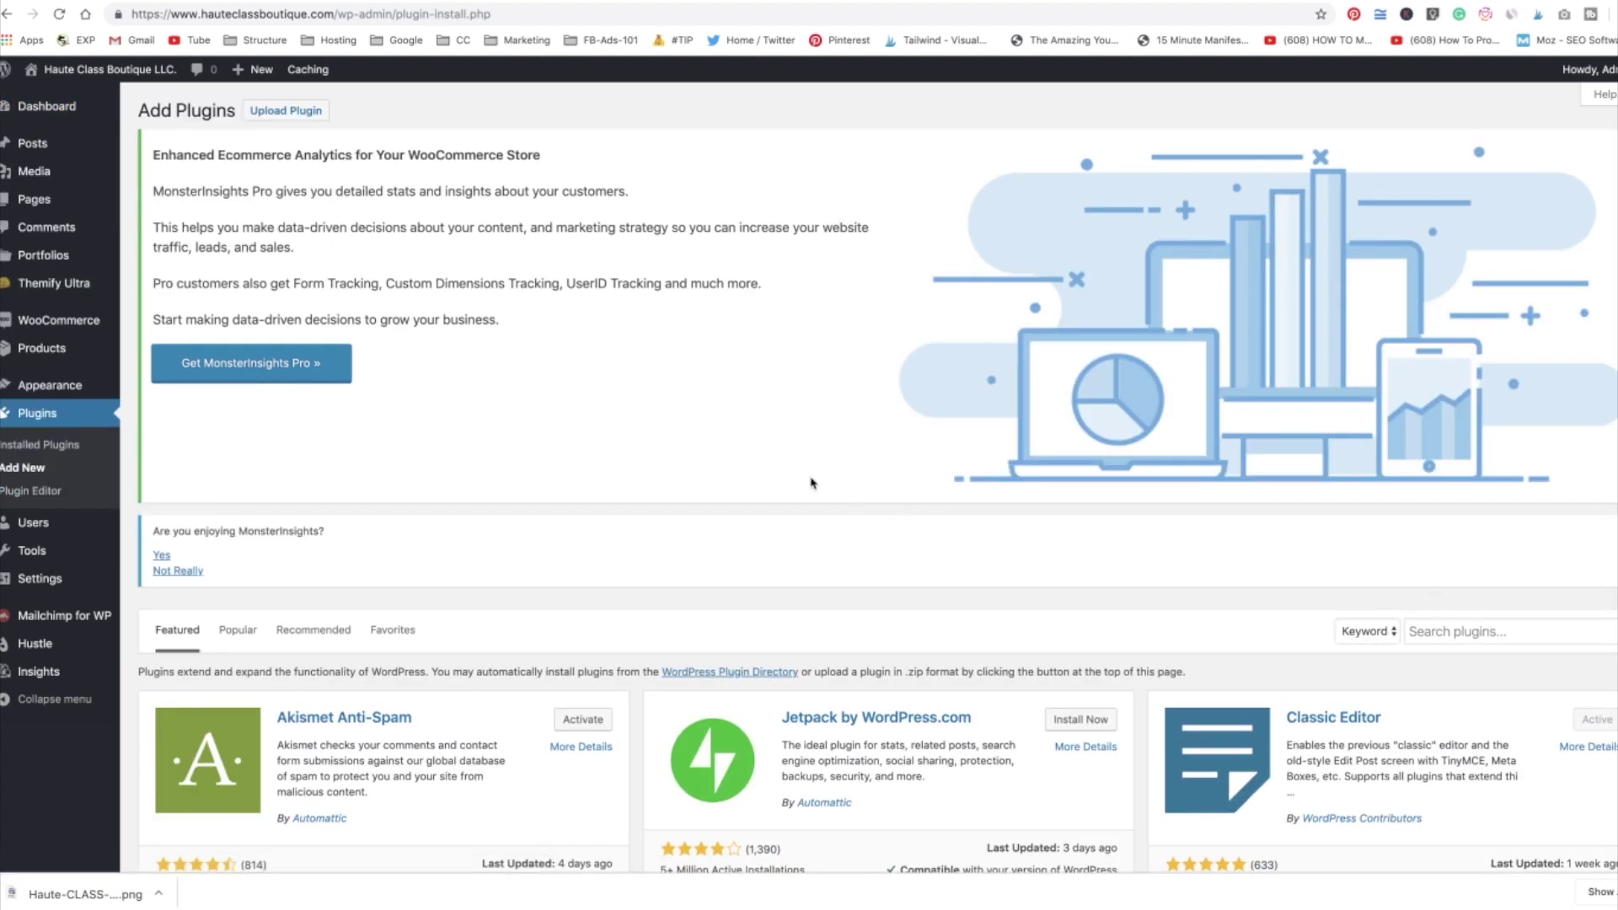
pyautogui.scroll(-3, 810, 477)
pyautogui.click(1507, 443)
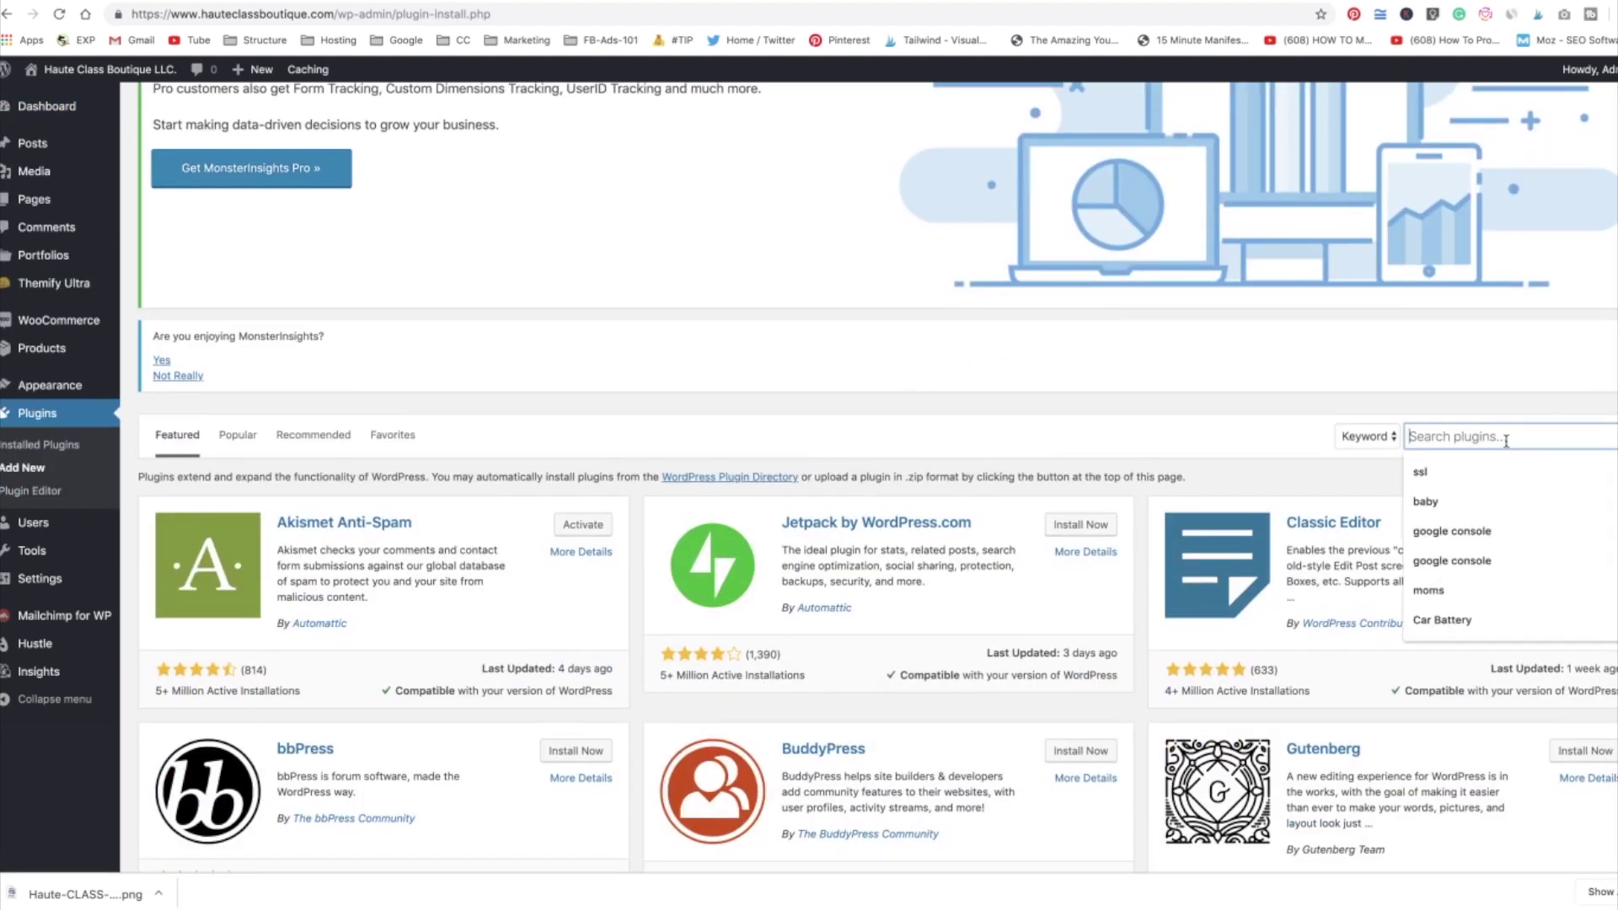
pyautogui.write('verify pinterest')
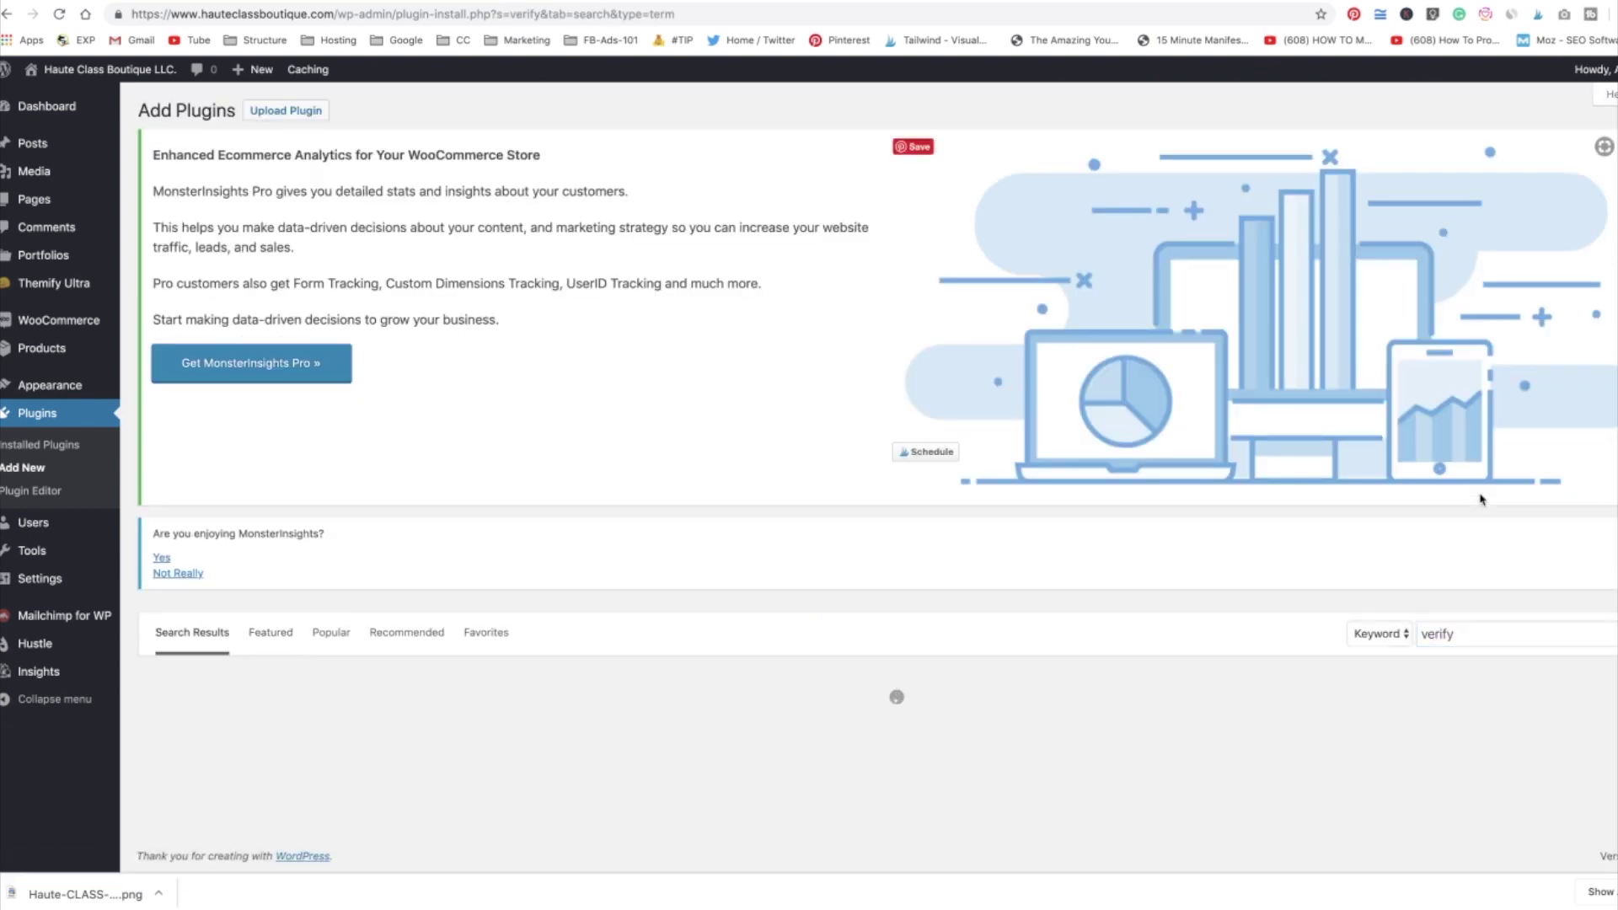
pyautogui.click(1481, 670)
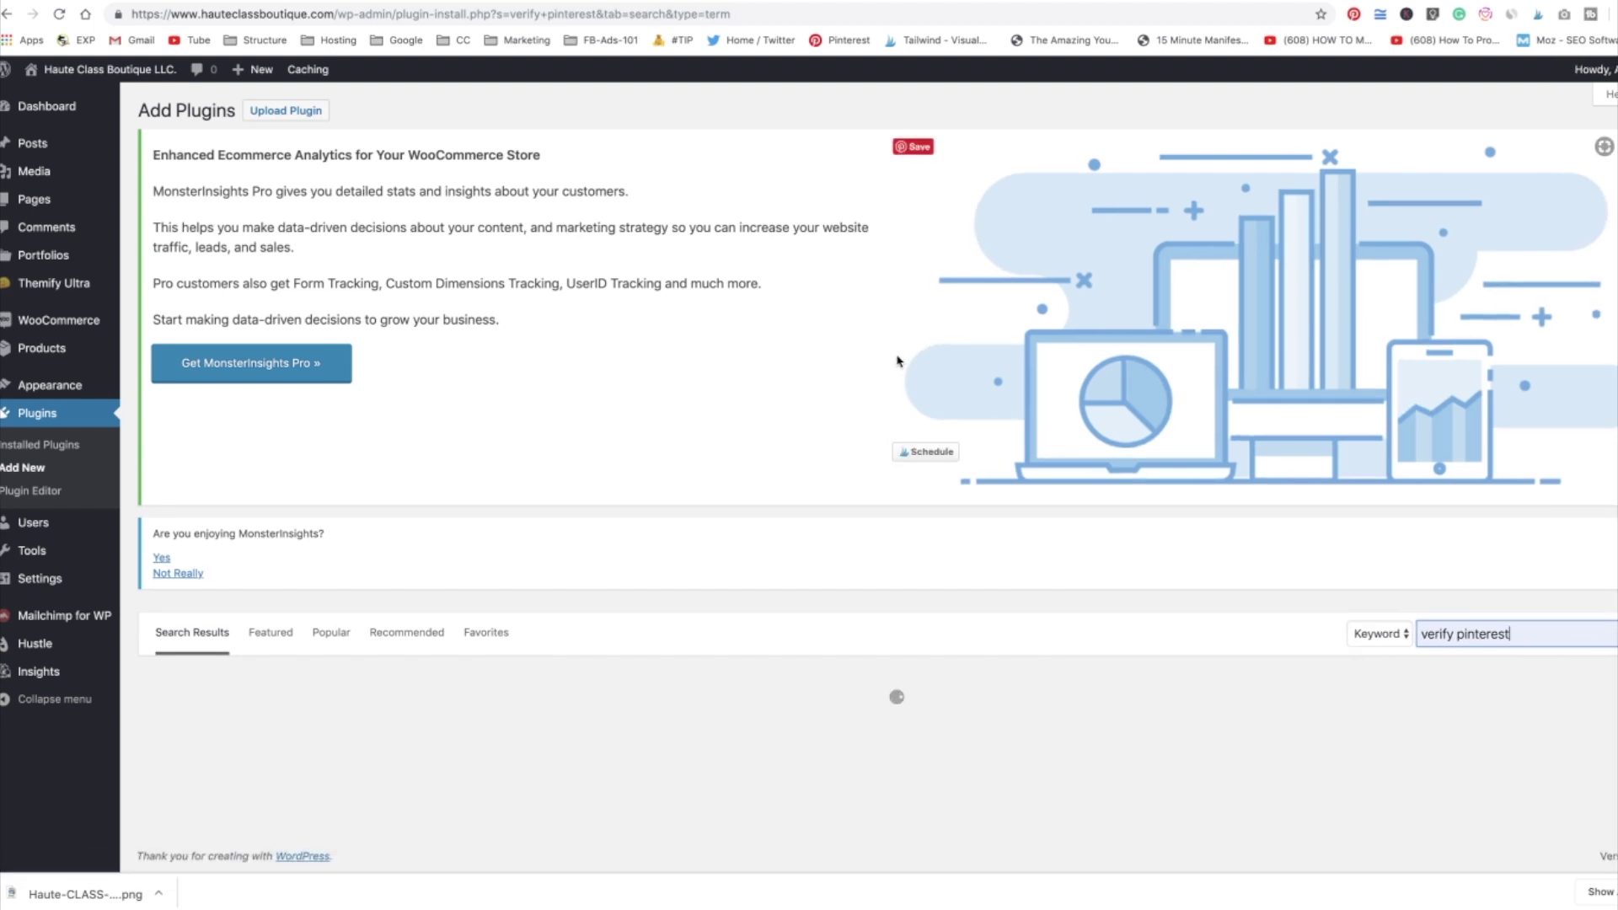
# Install and activate the Verify Ownership plugin by Tortoiz
pyautogui.scroll(-3, 898, 361)
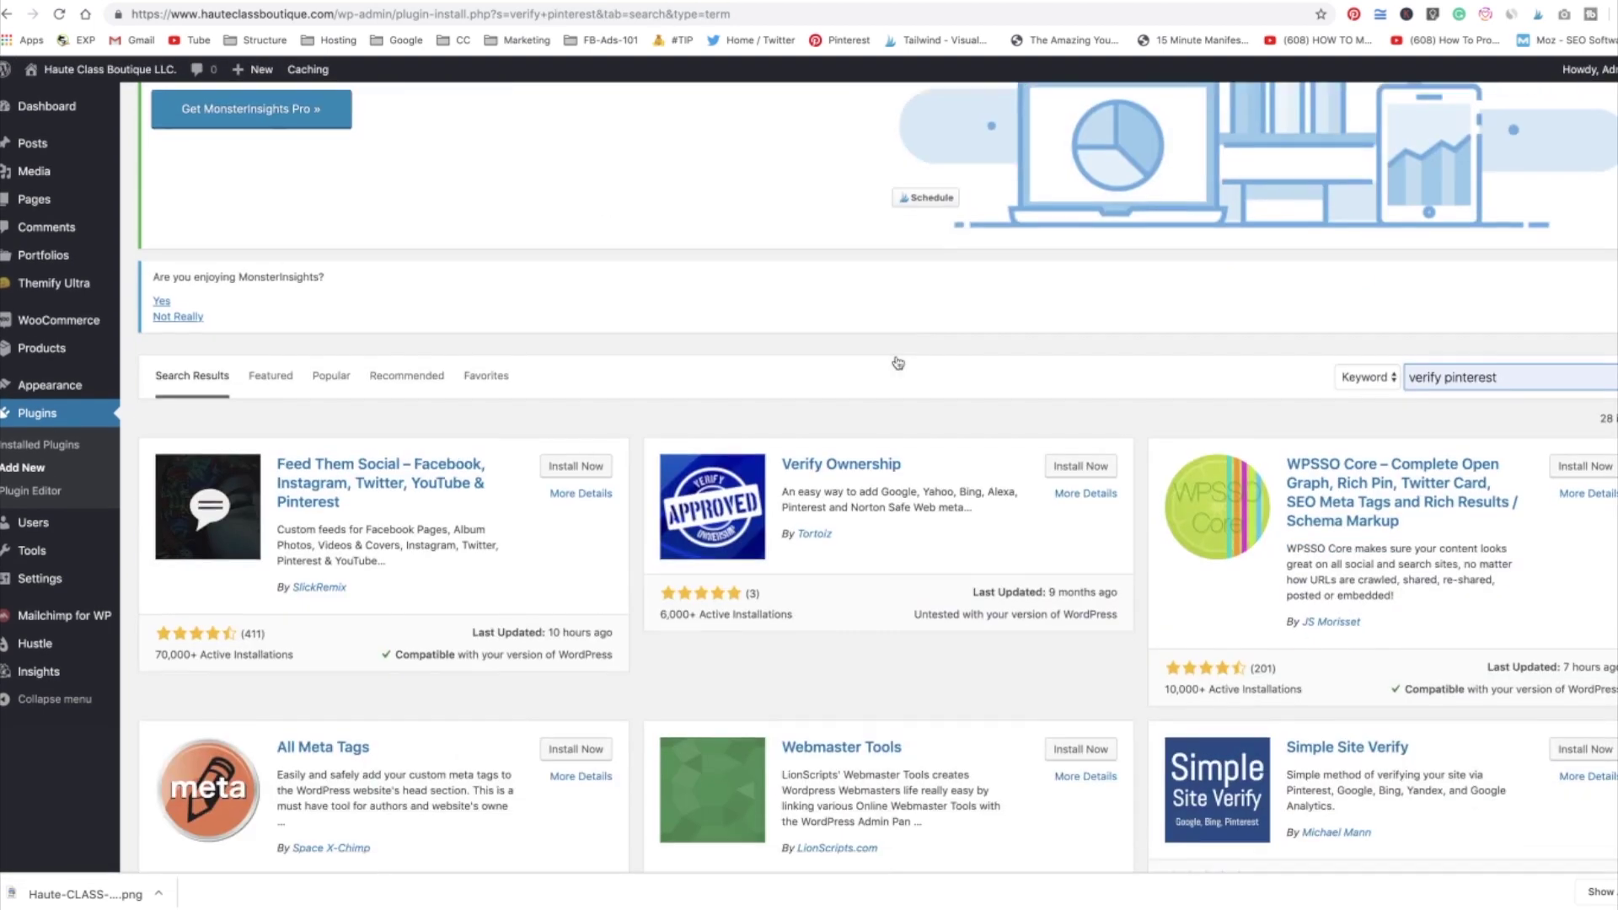
pyautogui.scroll(-1, 897, 362)
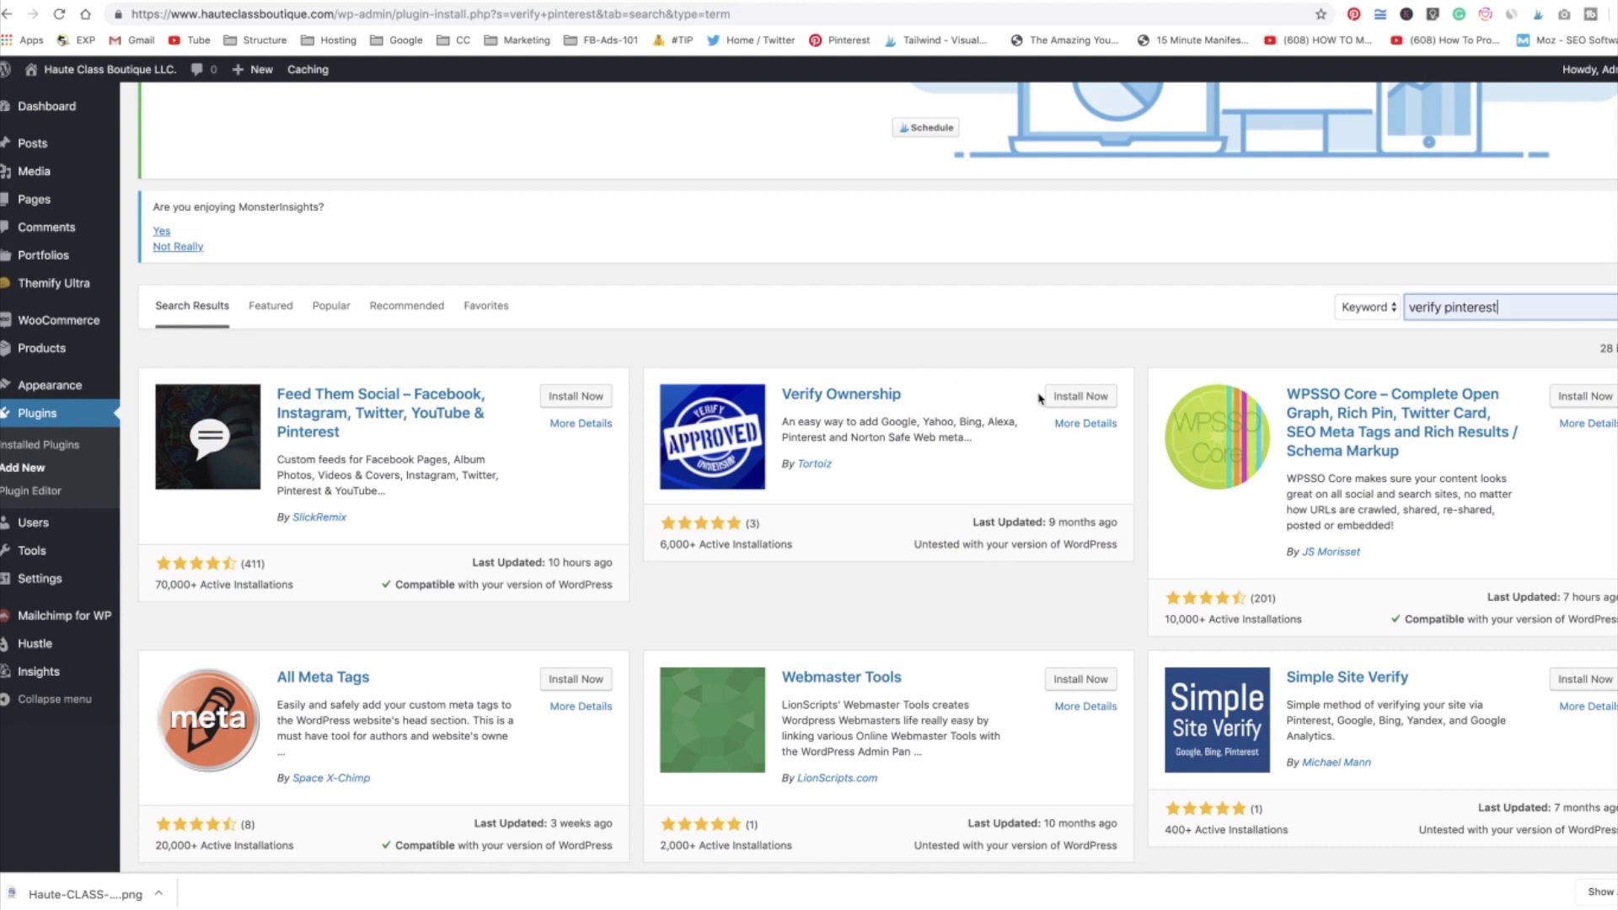
pyautogui.click(1080, 403)
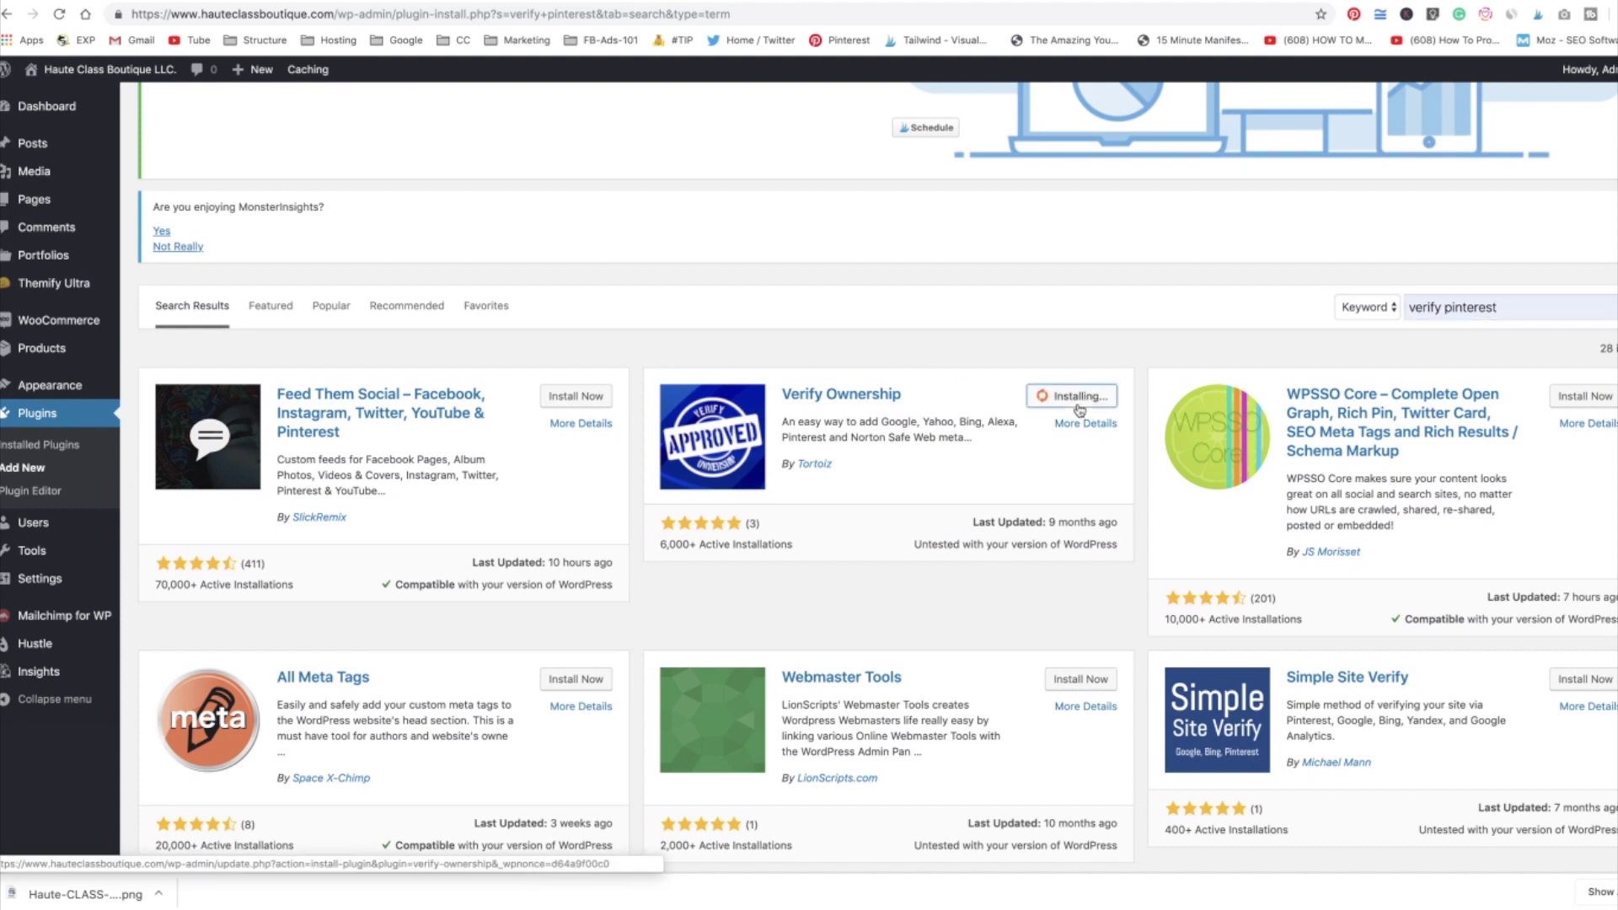
pyautogui.click(1084, 396)
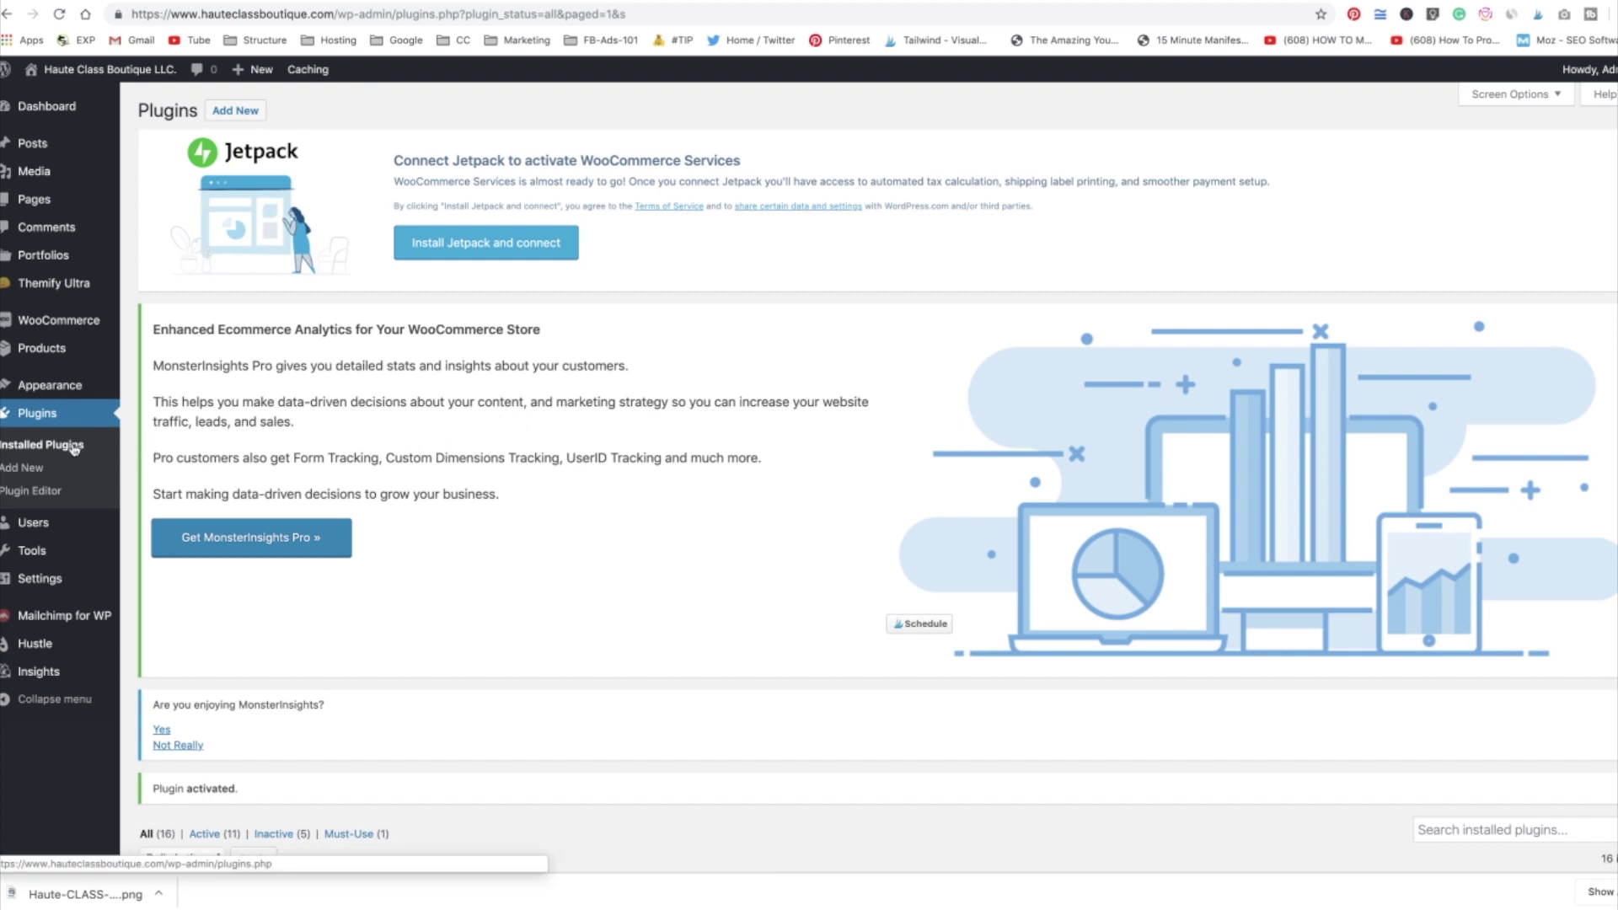
# Open the settings of the installed Verify Ownership plugin at its webmaster verification fields
pyautogui.scroll(-10, 458, 498)
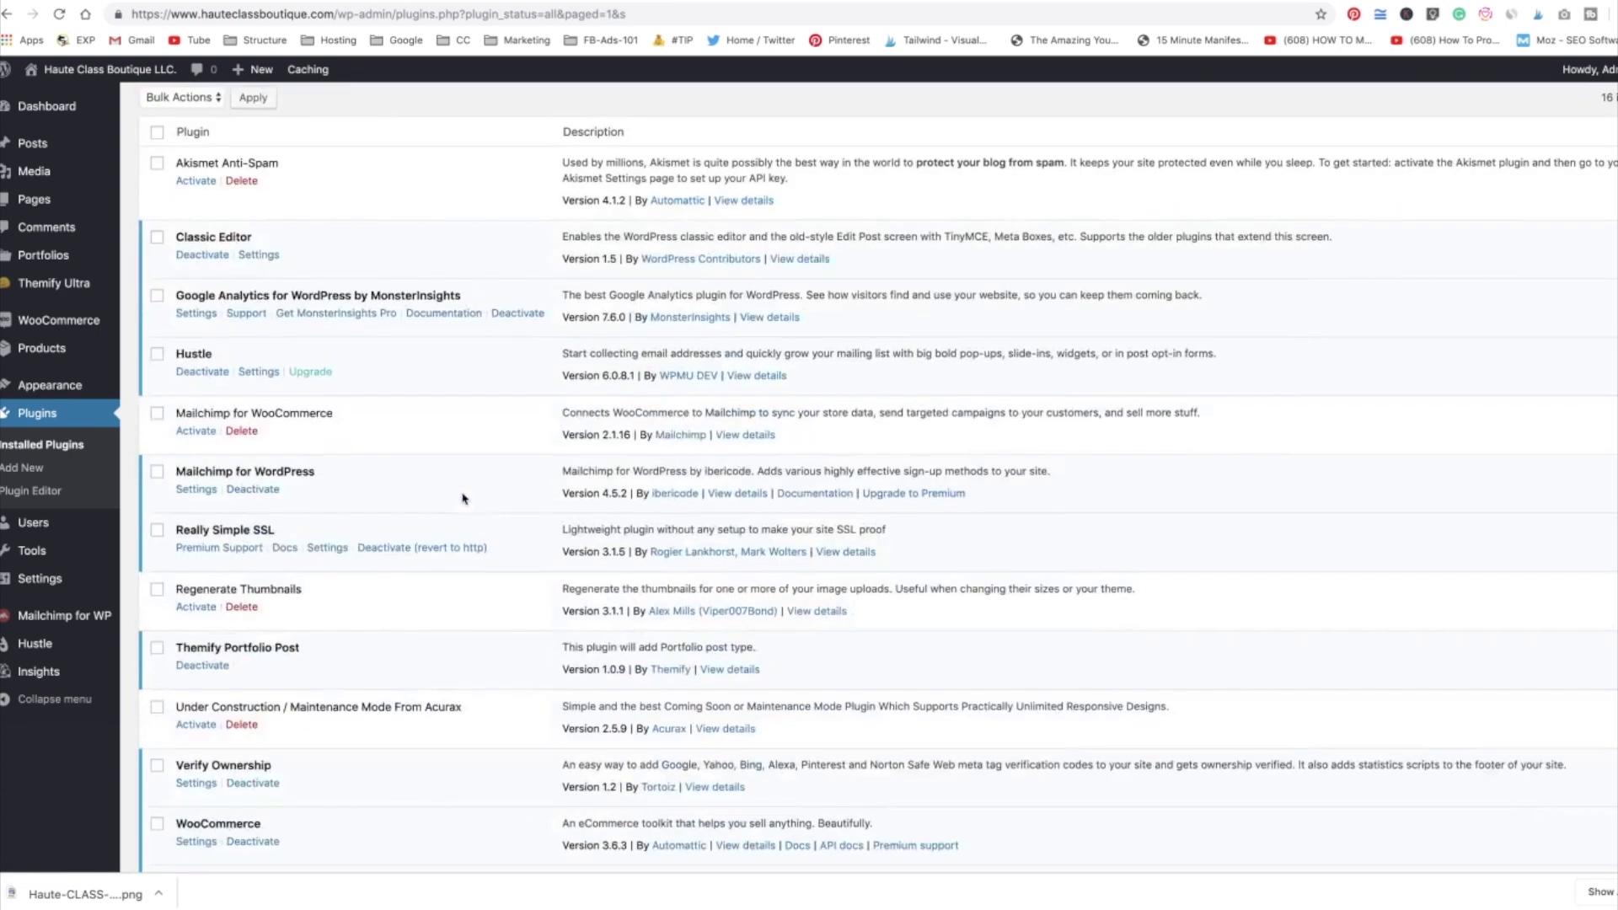
pyautogui.scroll(-3, 462, 498)
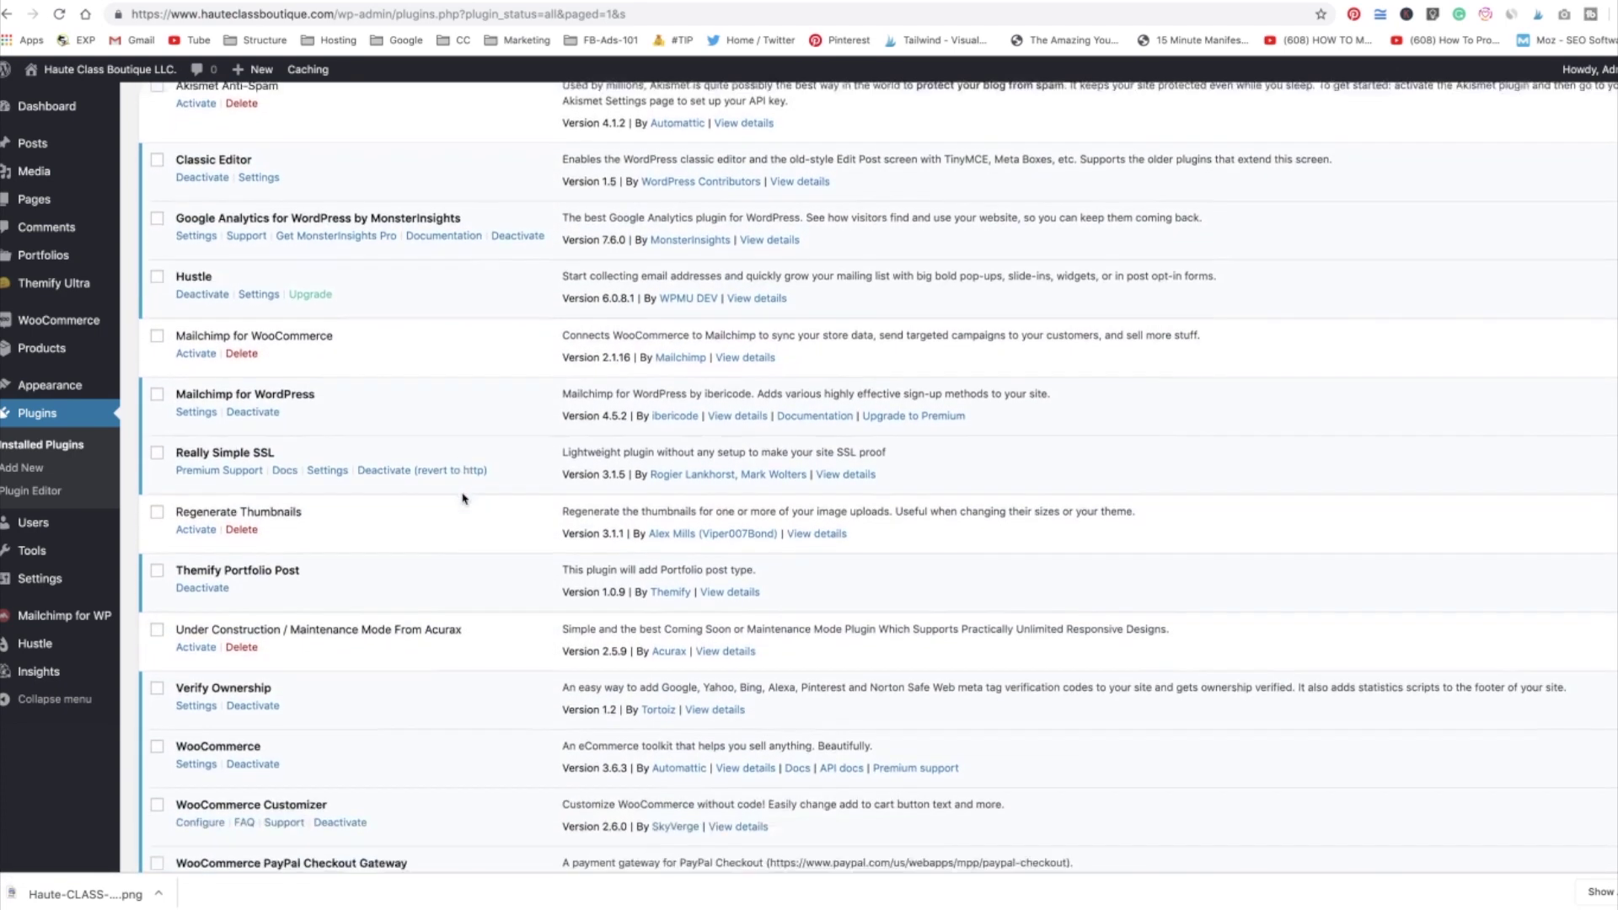
pyautogui.scroll(-3, 462, 498)
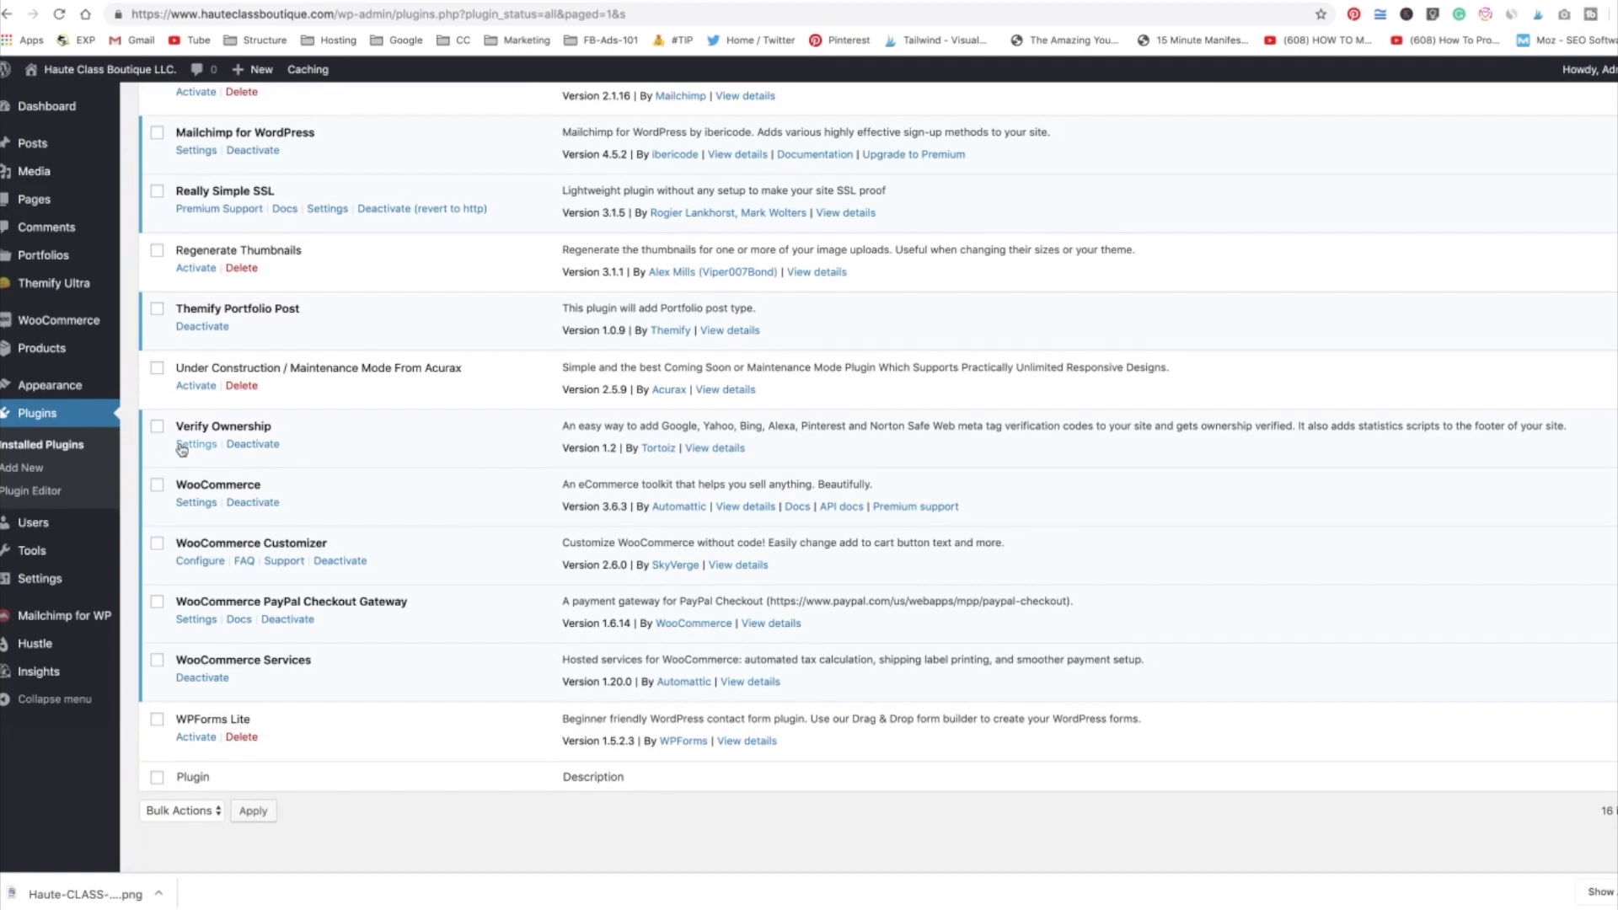
pyautogui.click(195, 444)
pyautogui.scroll(-3, 594, 502)
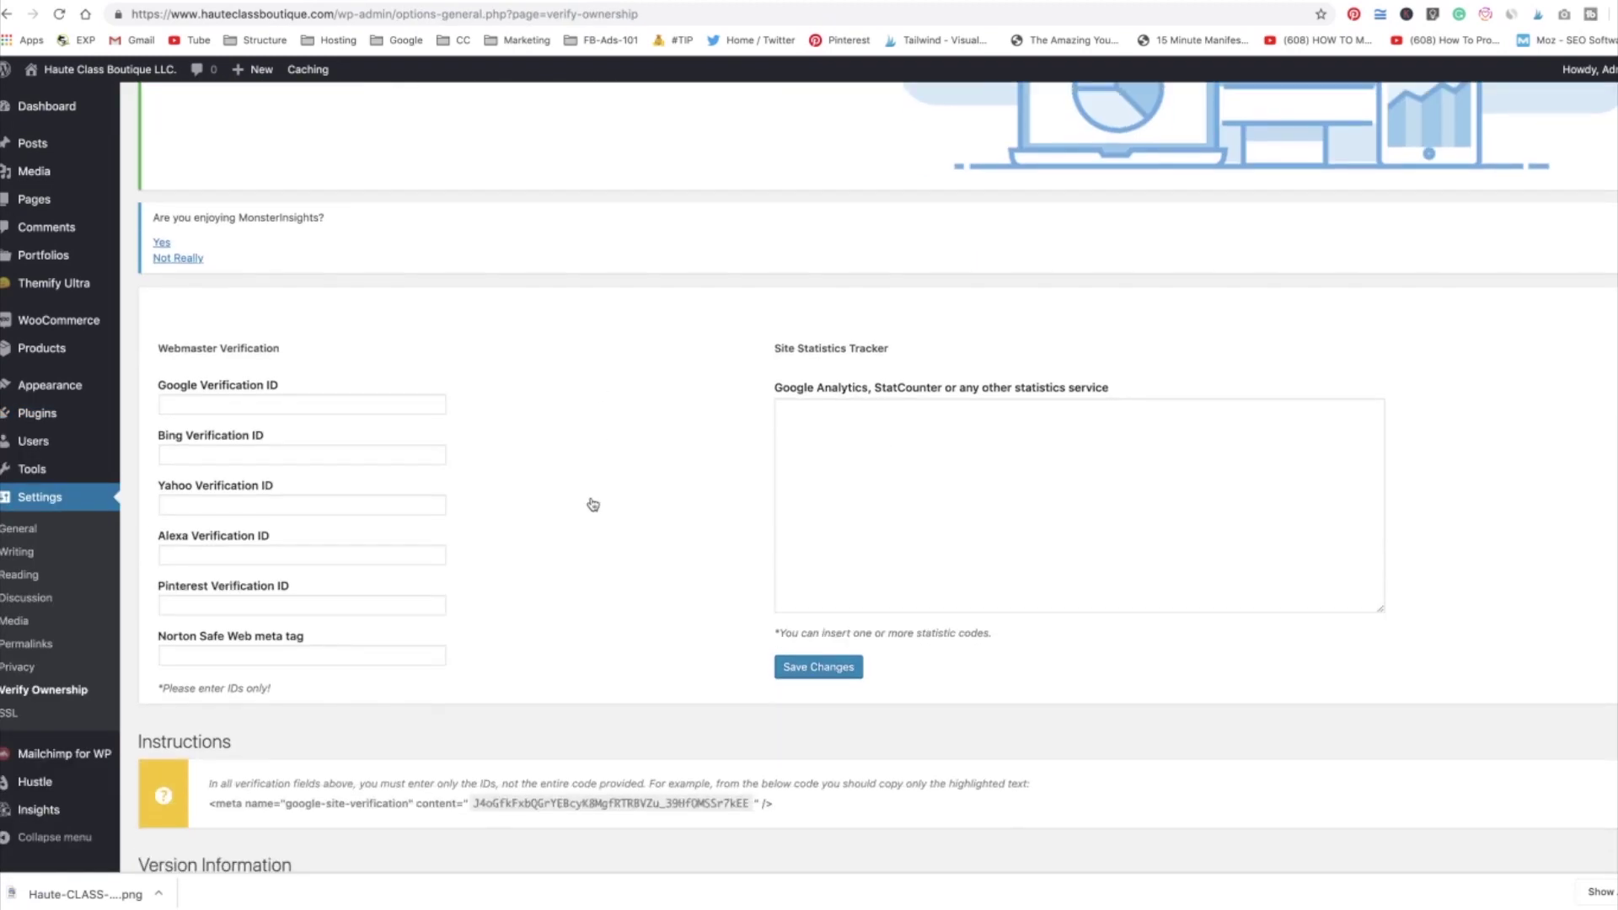
pyautogui.scroll(-3, 497, 563)
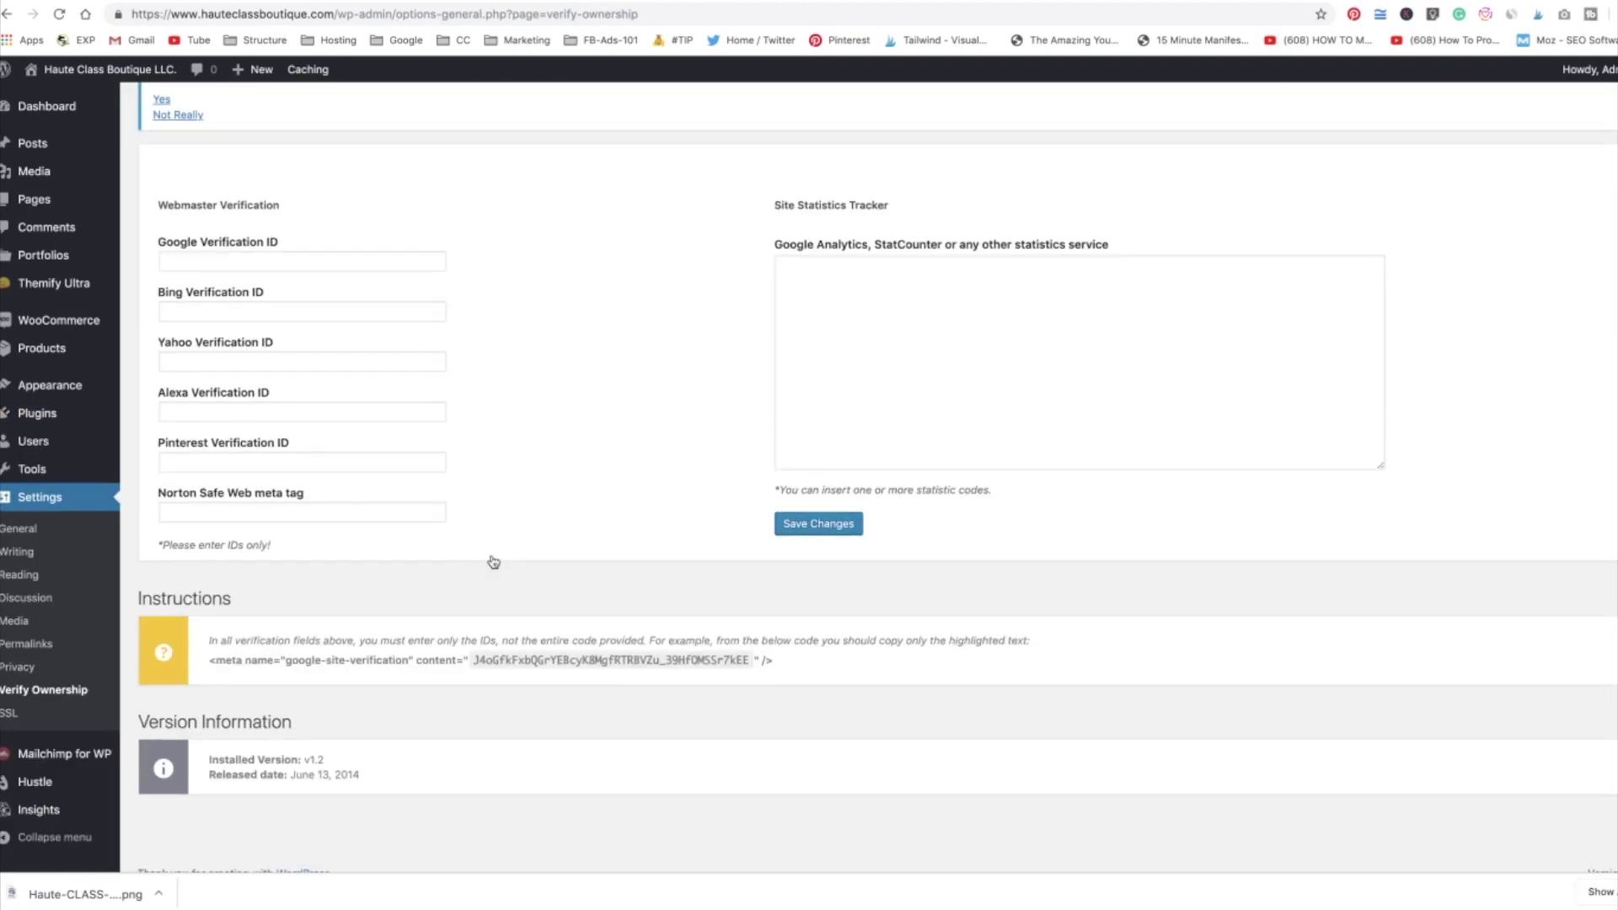
# Paste the copied meta tag as the Pinterest Verification ID, trim it to the bare ID inside the content quotes, and save the settings
pyautogui.click(305, 462)
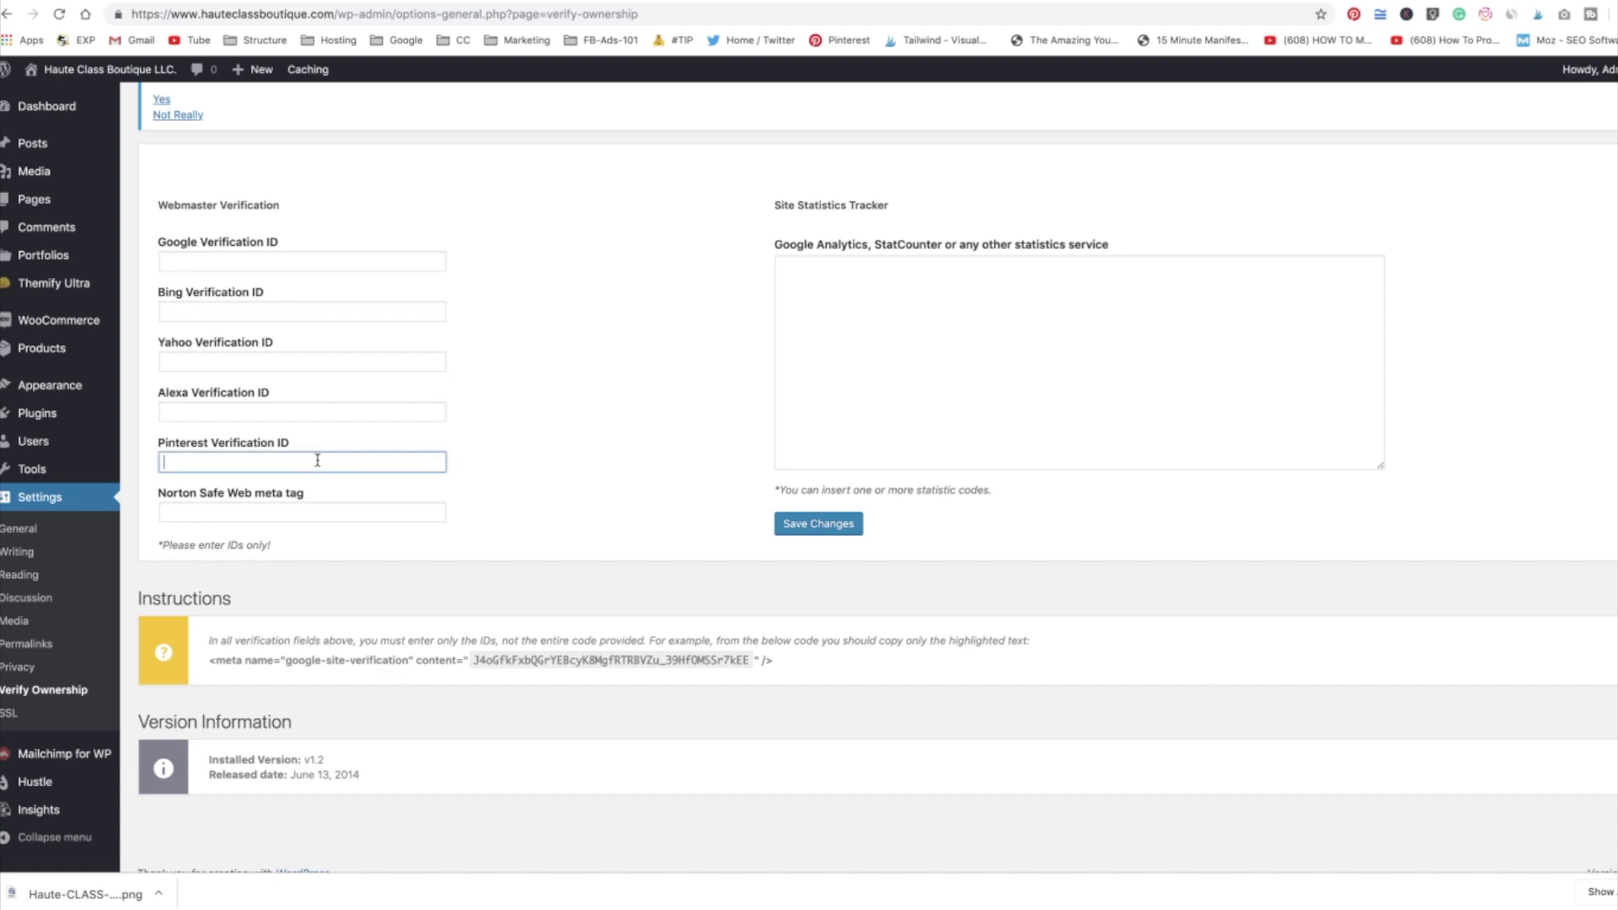
pyautogui.rightClick(316, 460)
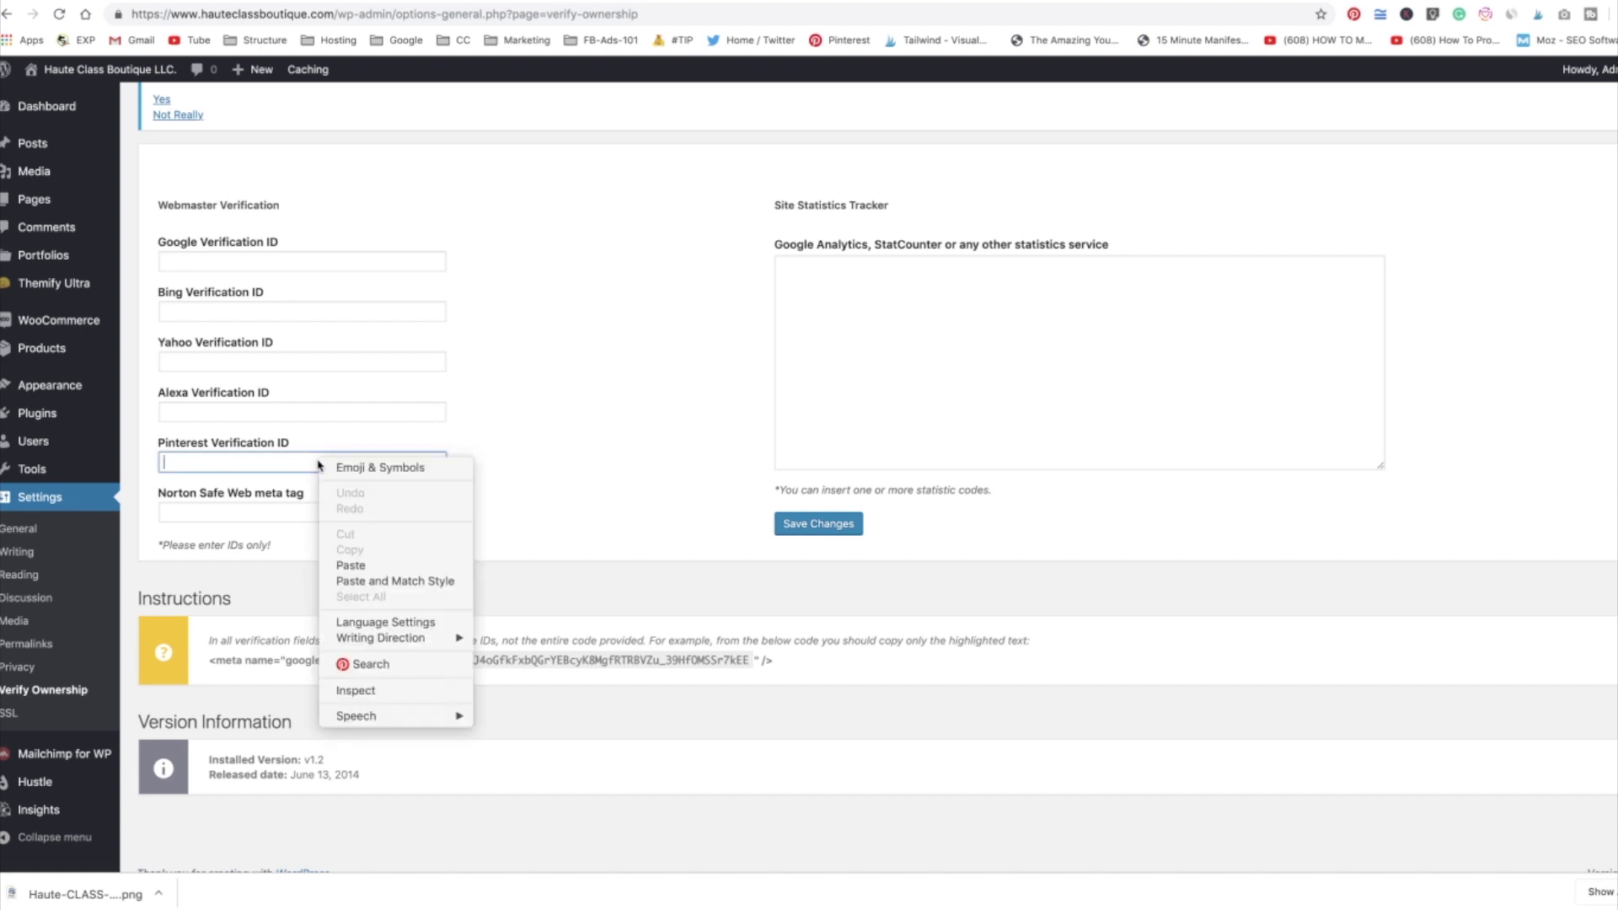
pyautogui.click(389, 563)
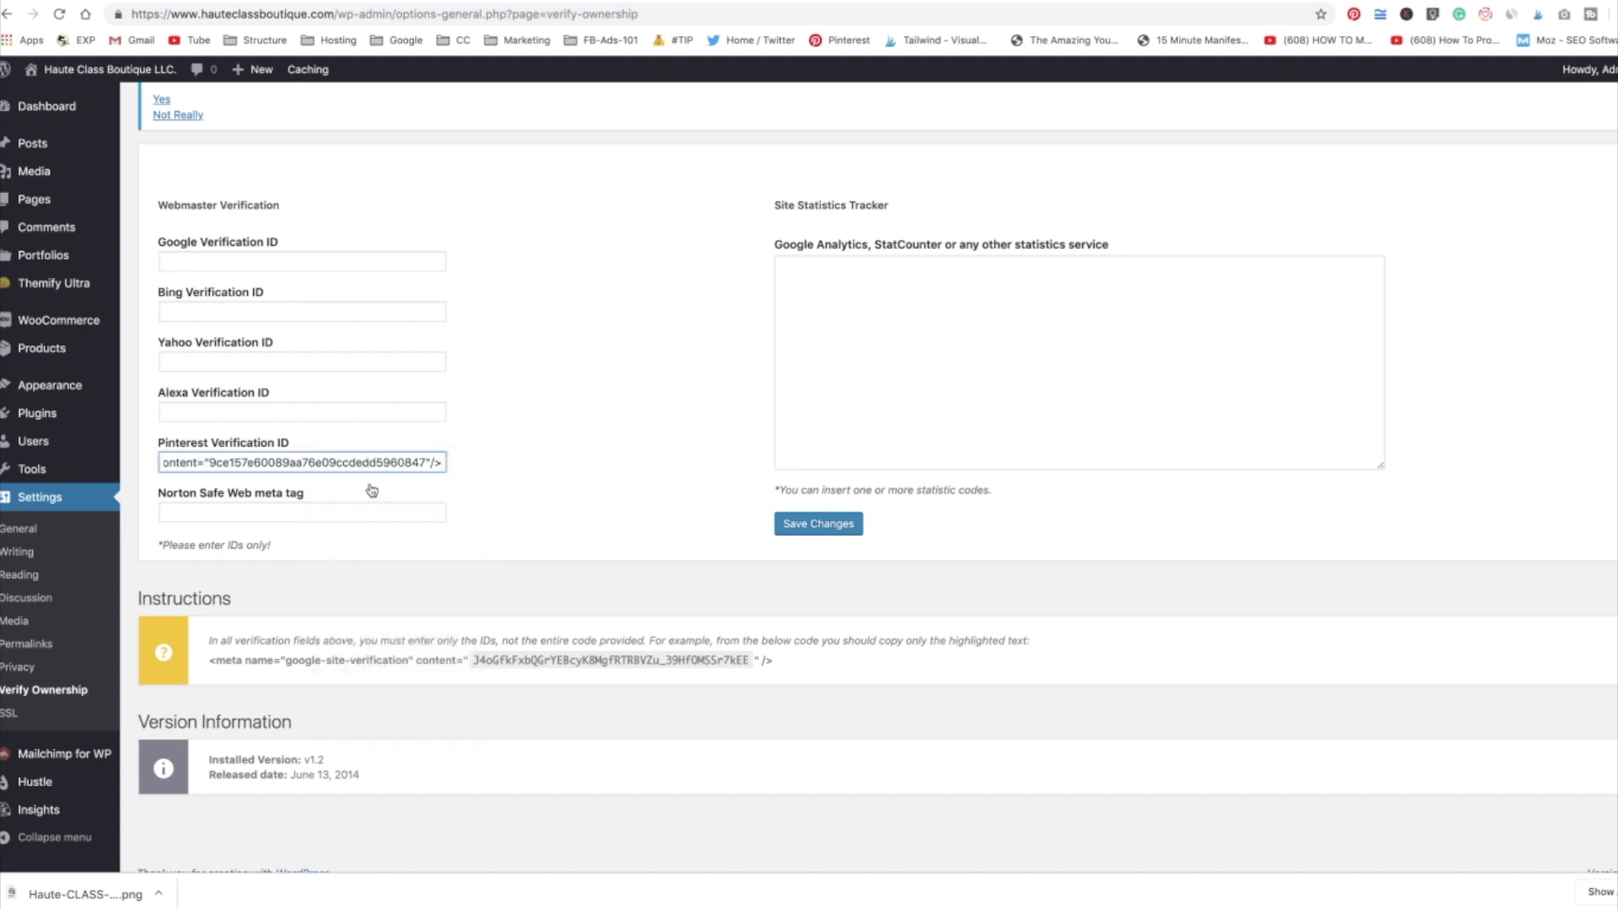
pyautogui.moveTo(425, 463); pyautogui.dragTo(460, 469)
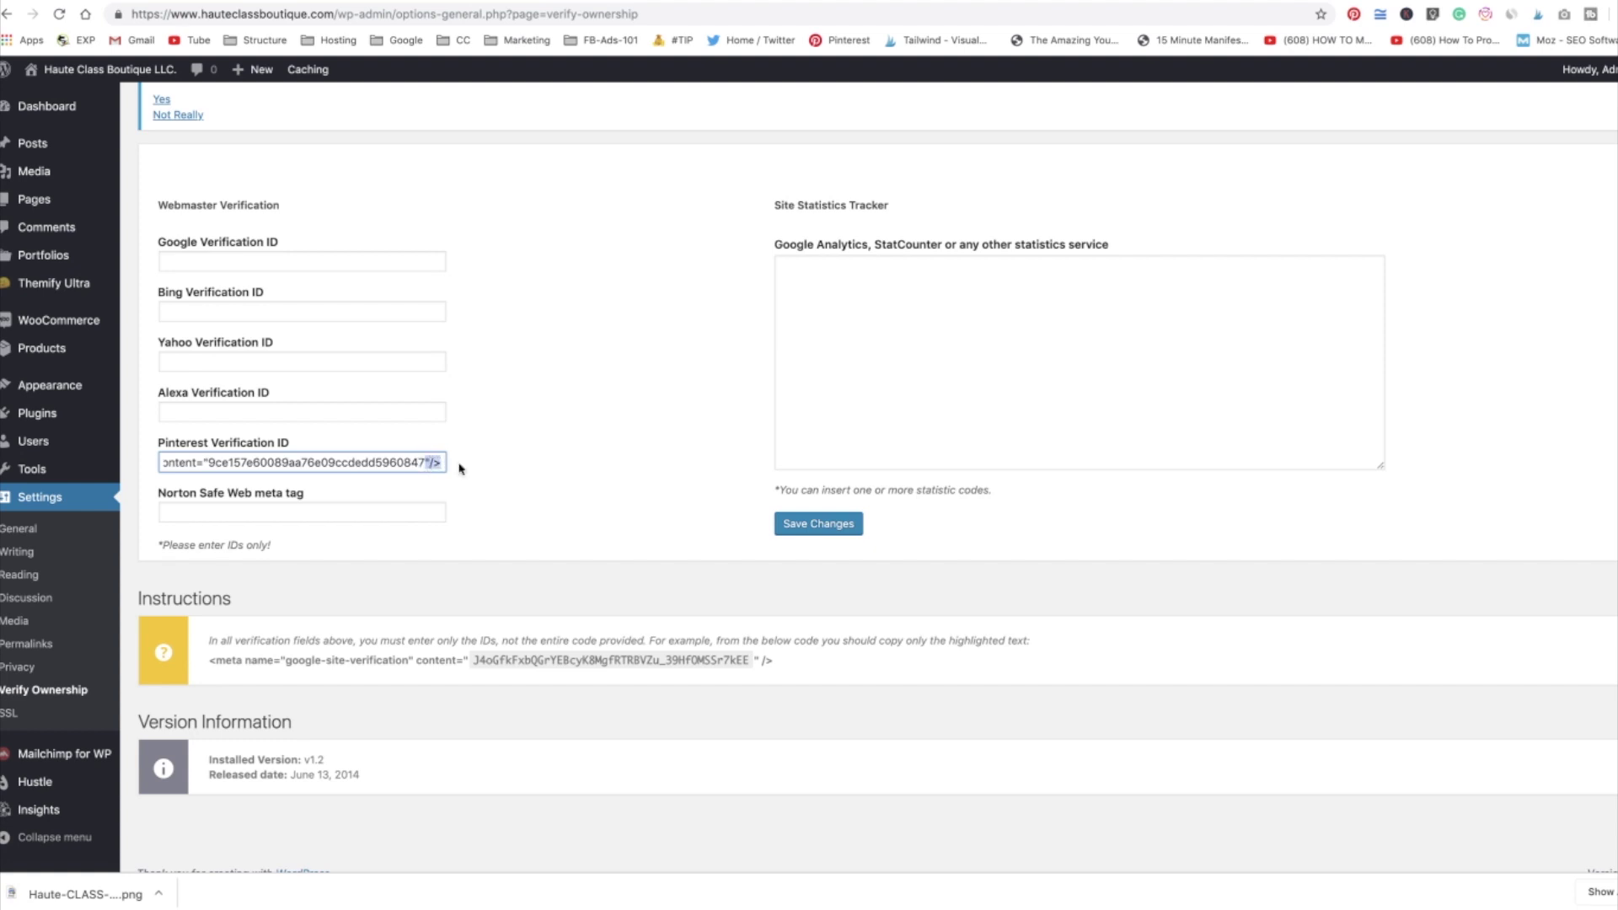
pyautogui.press('BackSpace')
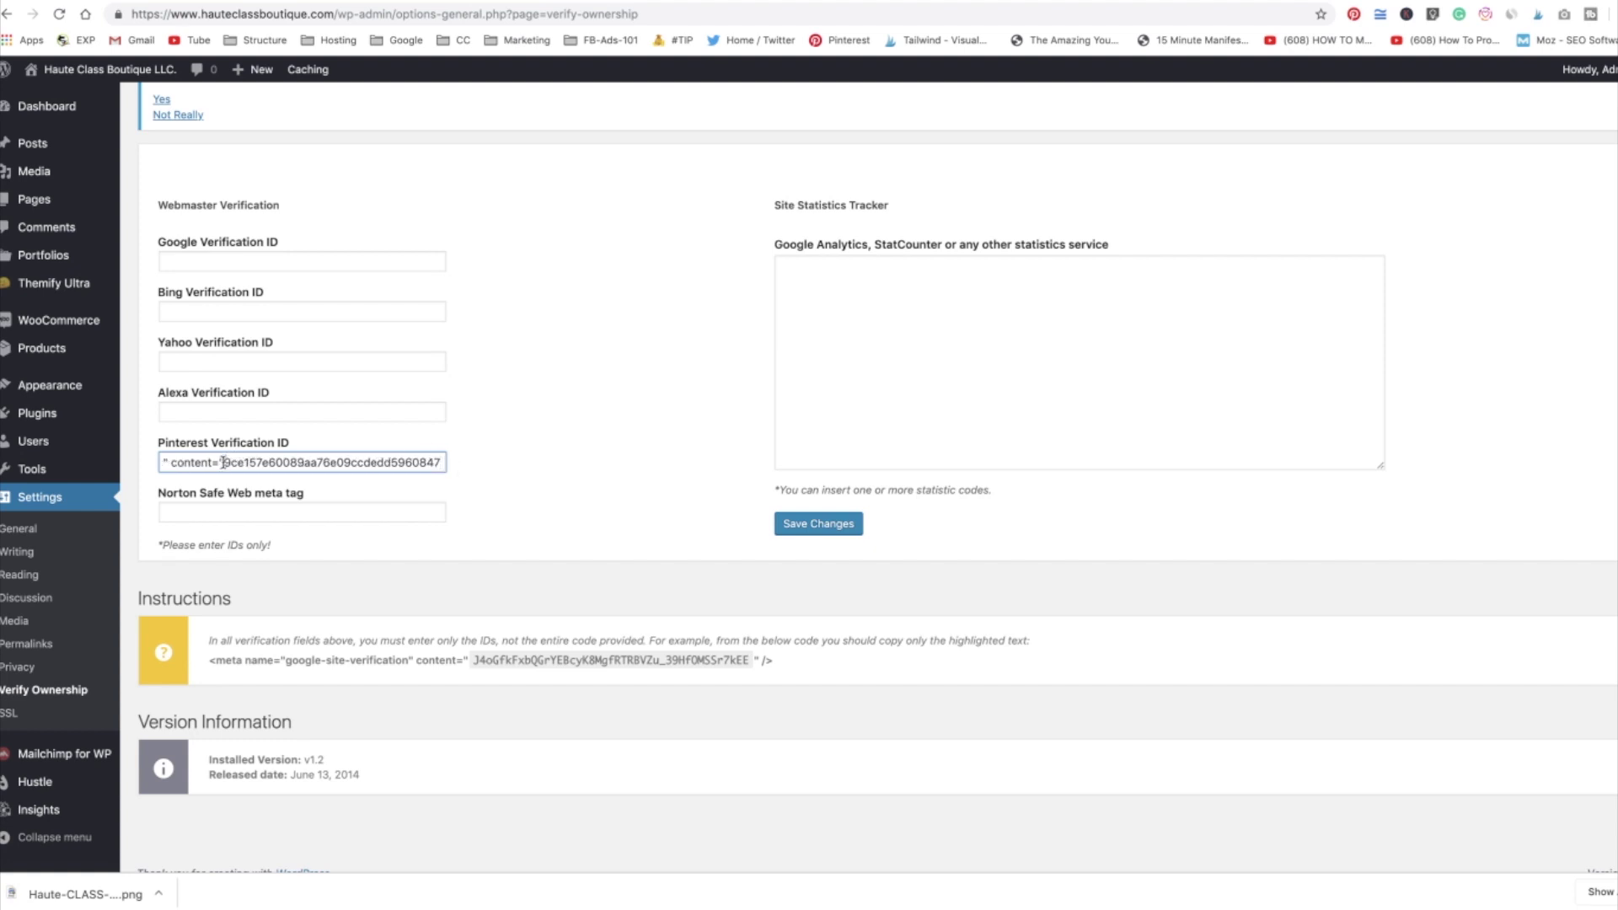
pyautogui.moveTo(222, 463); pyautogui.dragTo(61, 457)
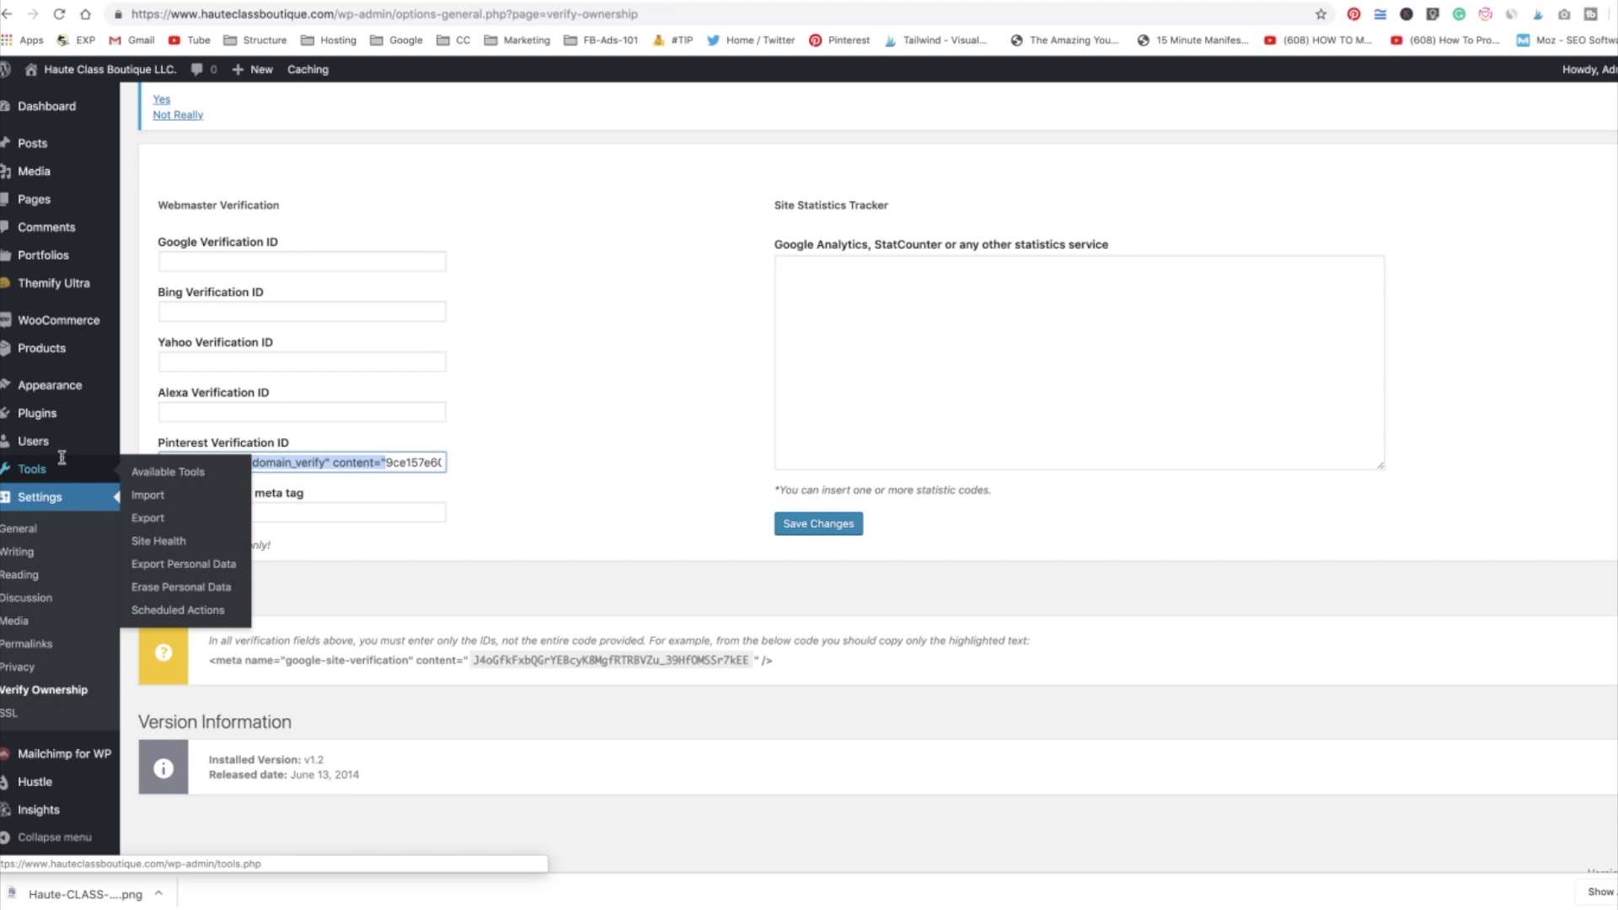
pyautogui.press('BackSpace')
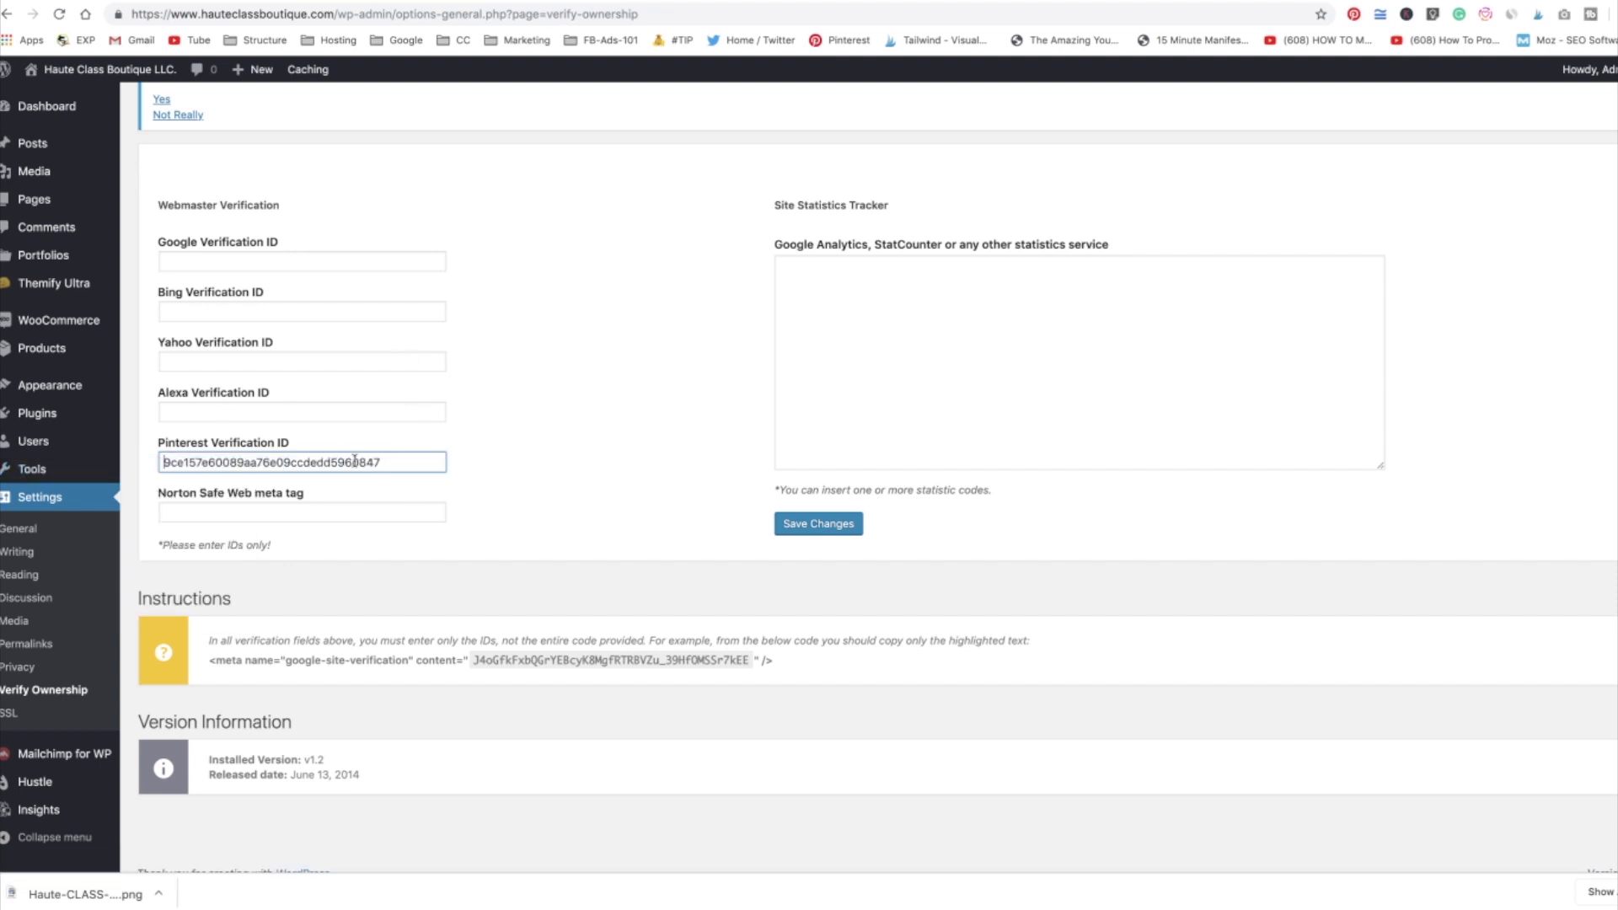
pyautogui.scroll(3, 622, 450)
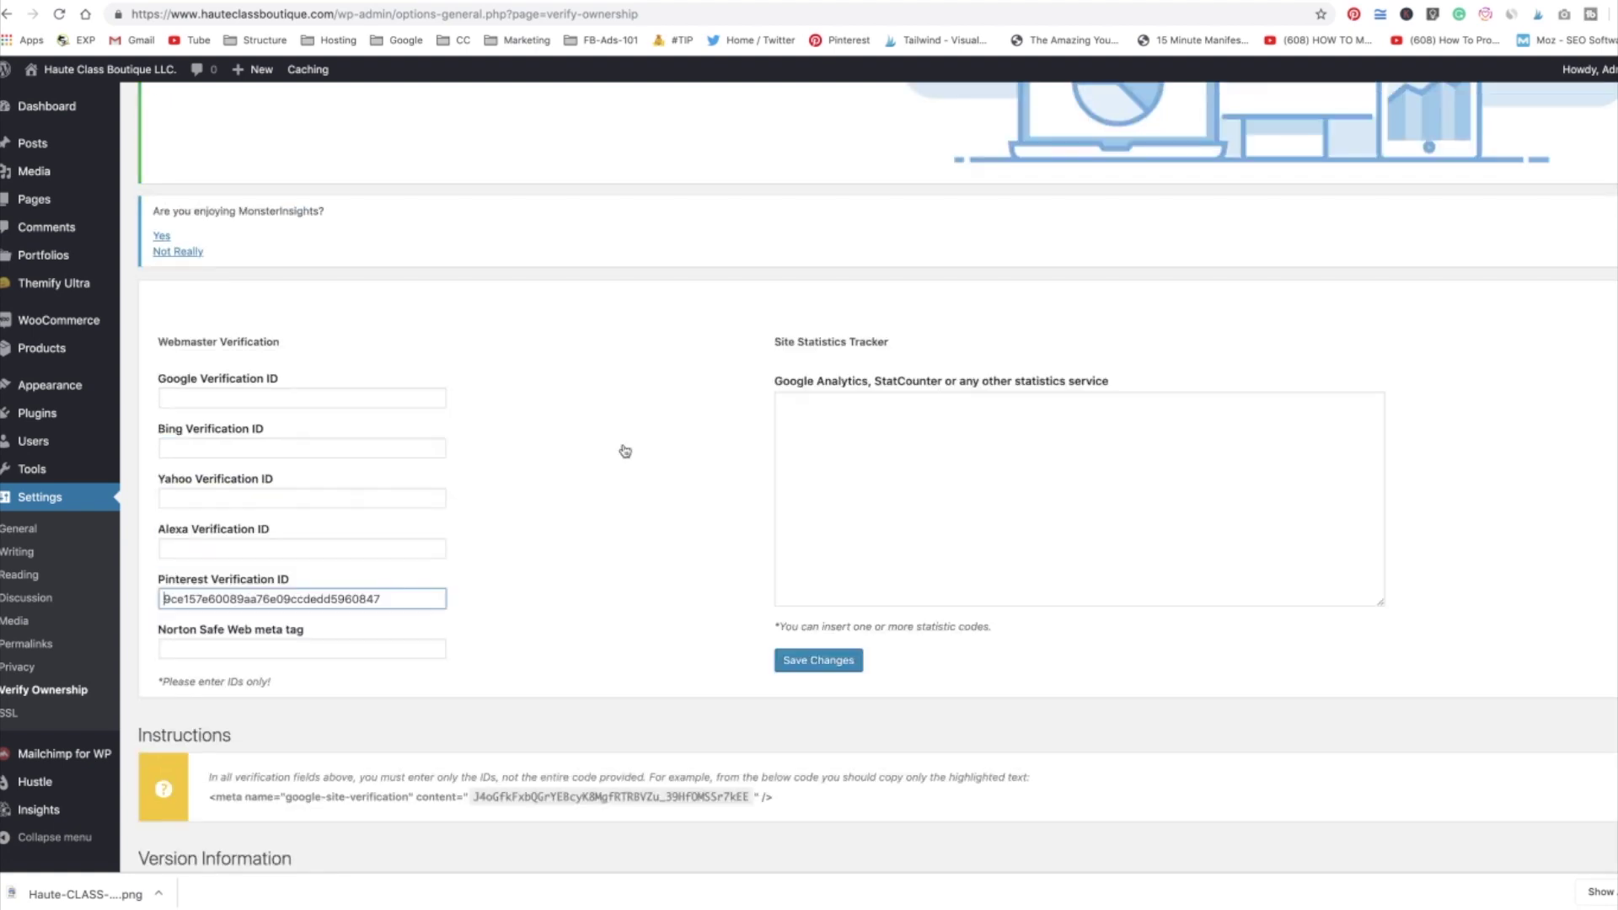
pyautogui.scroll(-1, 623, 449)
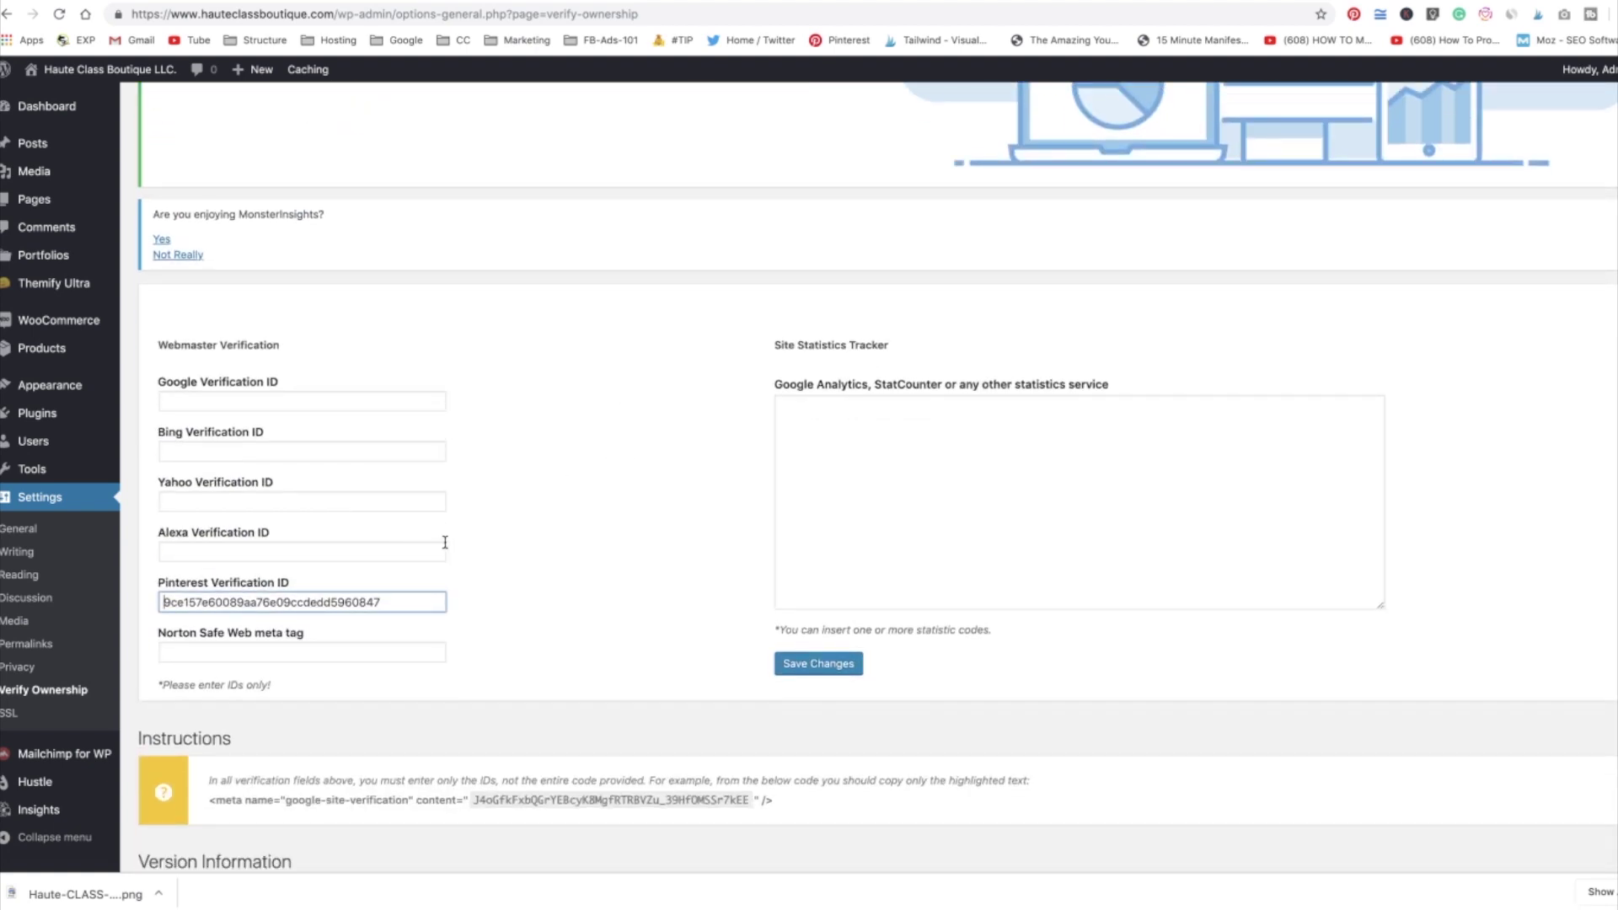
pyautogui.click(818, 664)
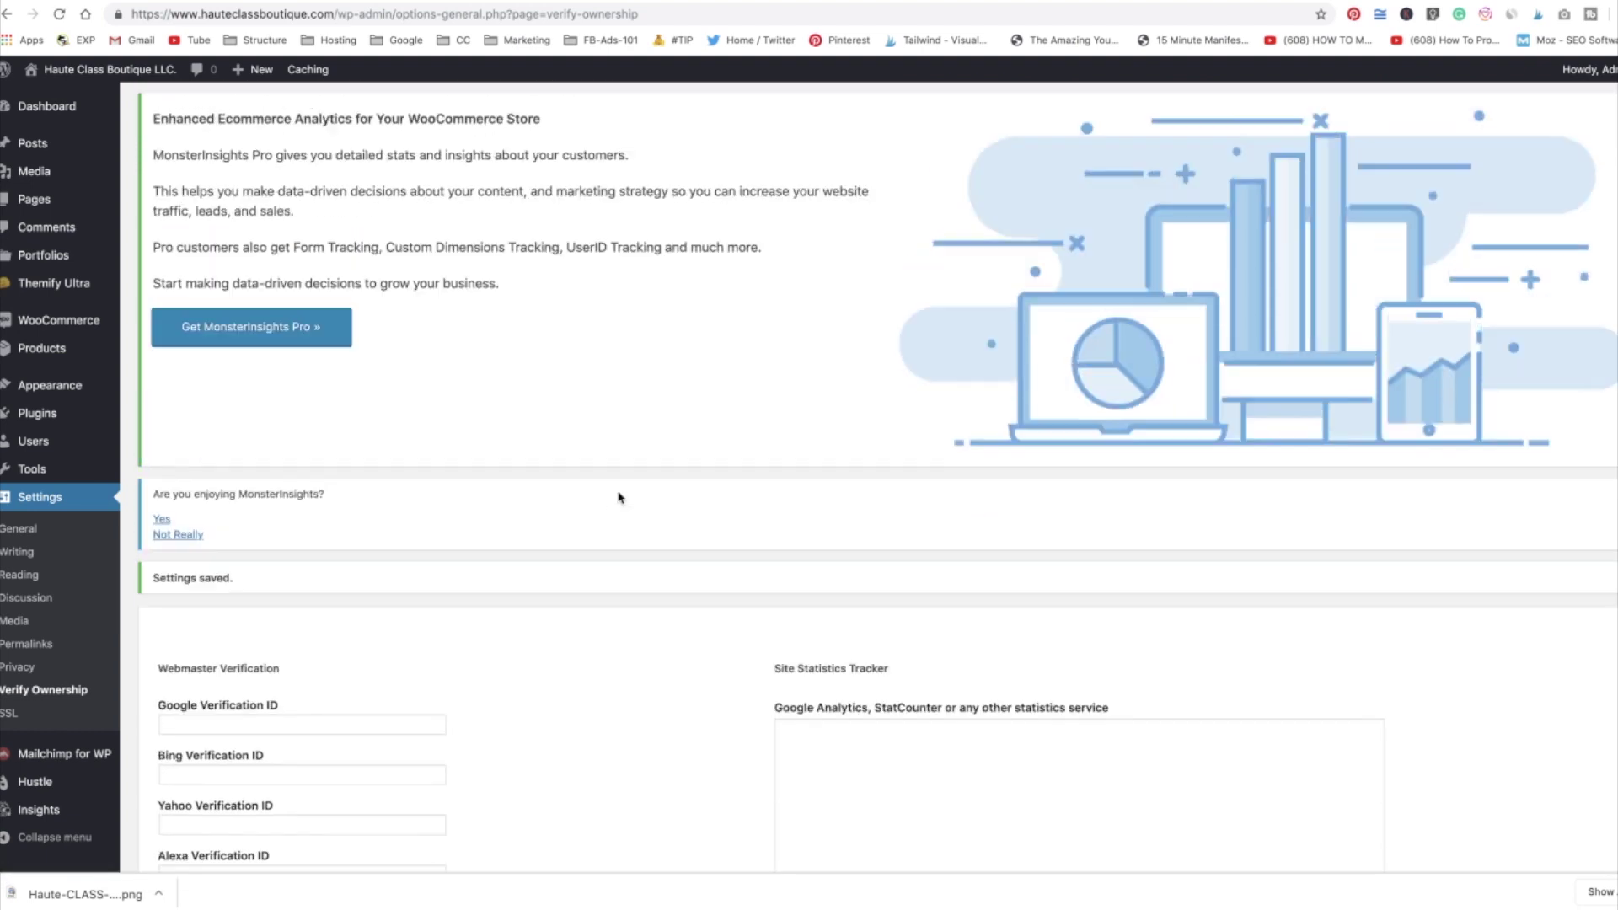
pyautogui.scroll(1, 618, 497)
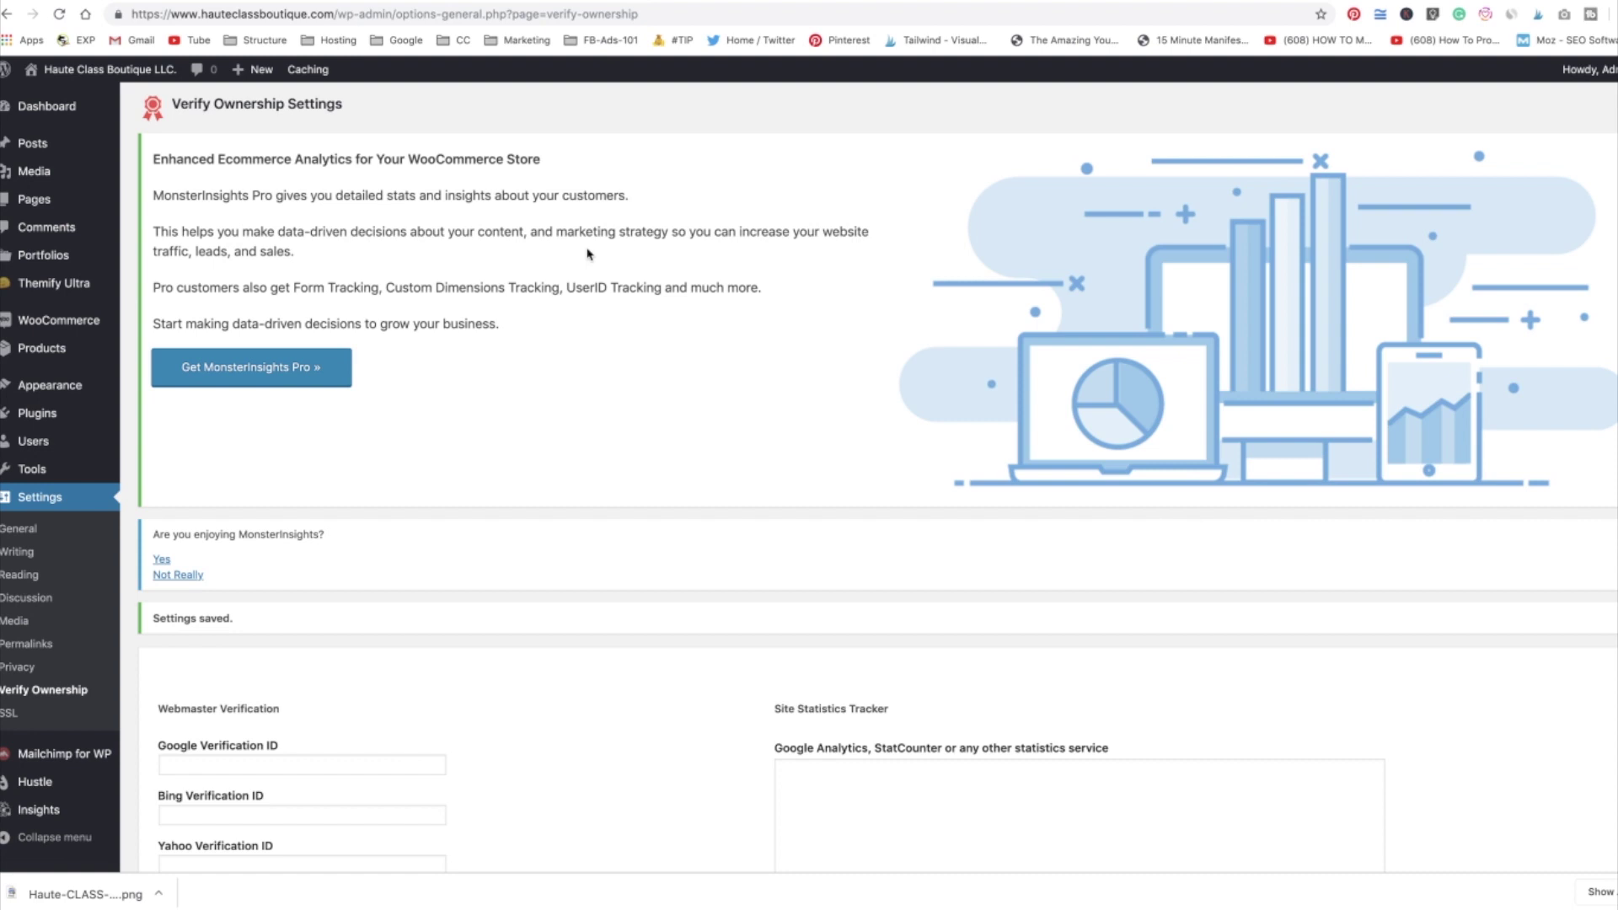
# Review the first set of board names in the Boutique Pinterest Plan document and return to Pinterest's claim page
pyautogui.click(171, 1)
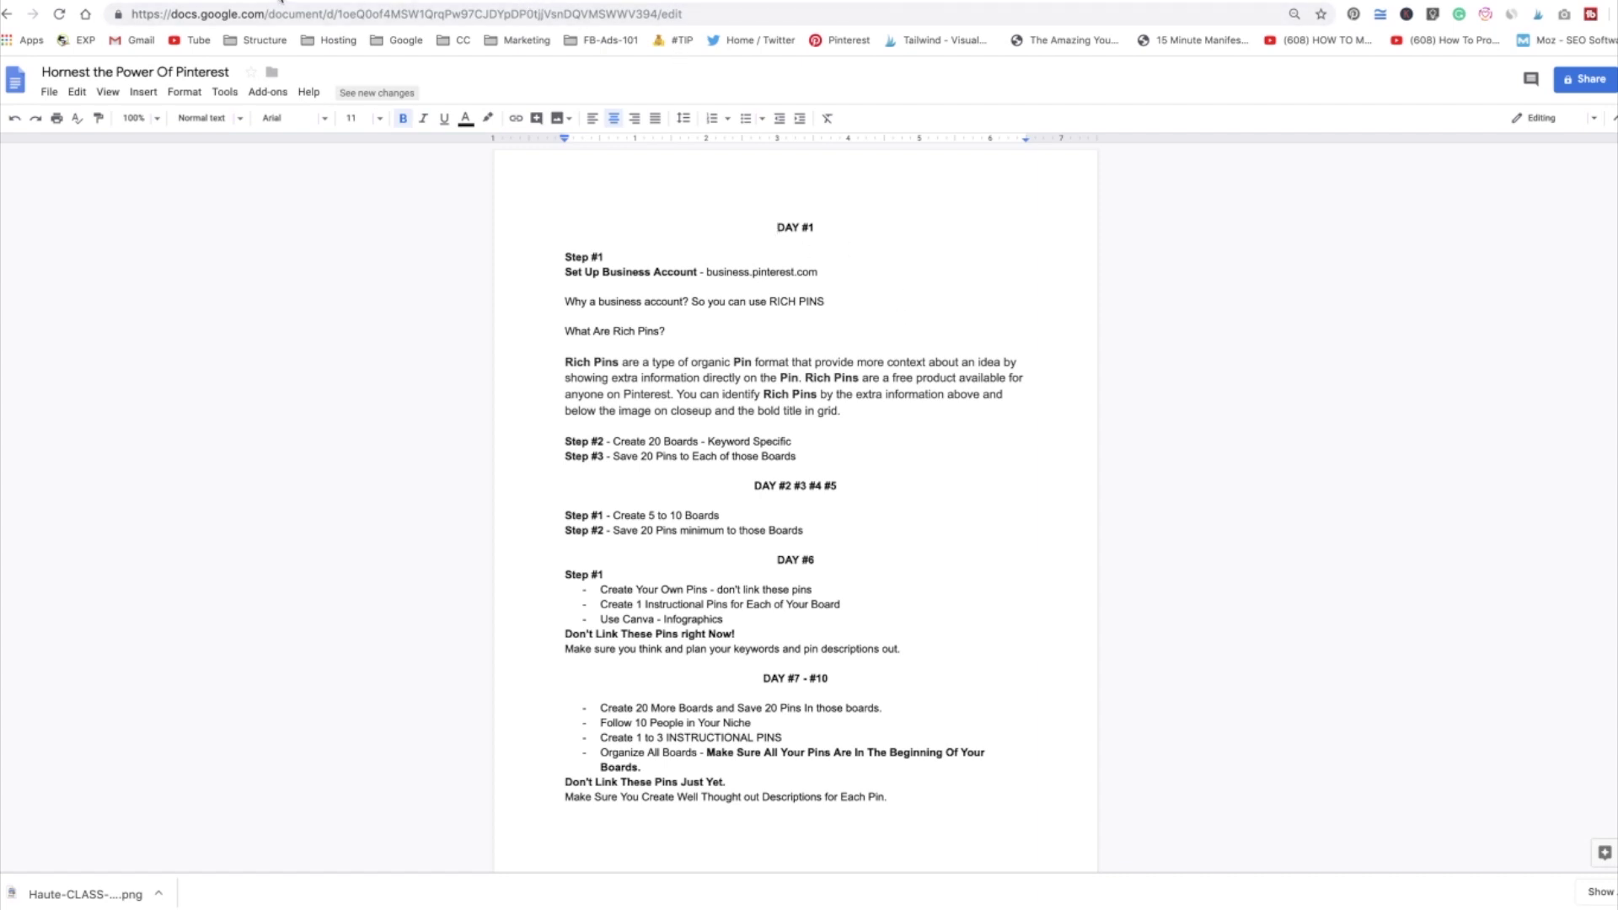
pyautogui.click(280, 1)
pyautogui.scroll(-3, 860, 363)
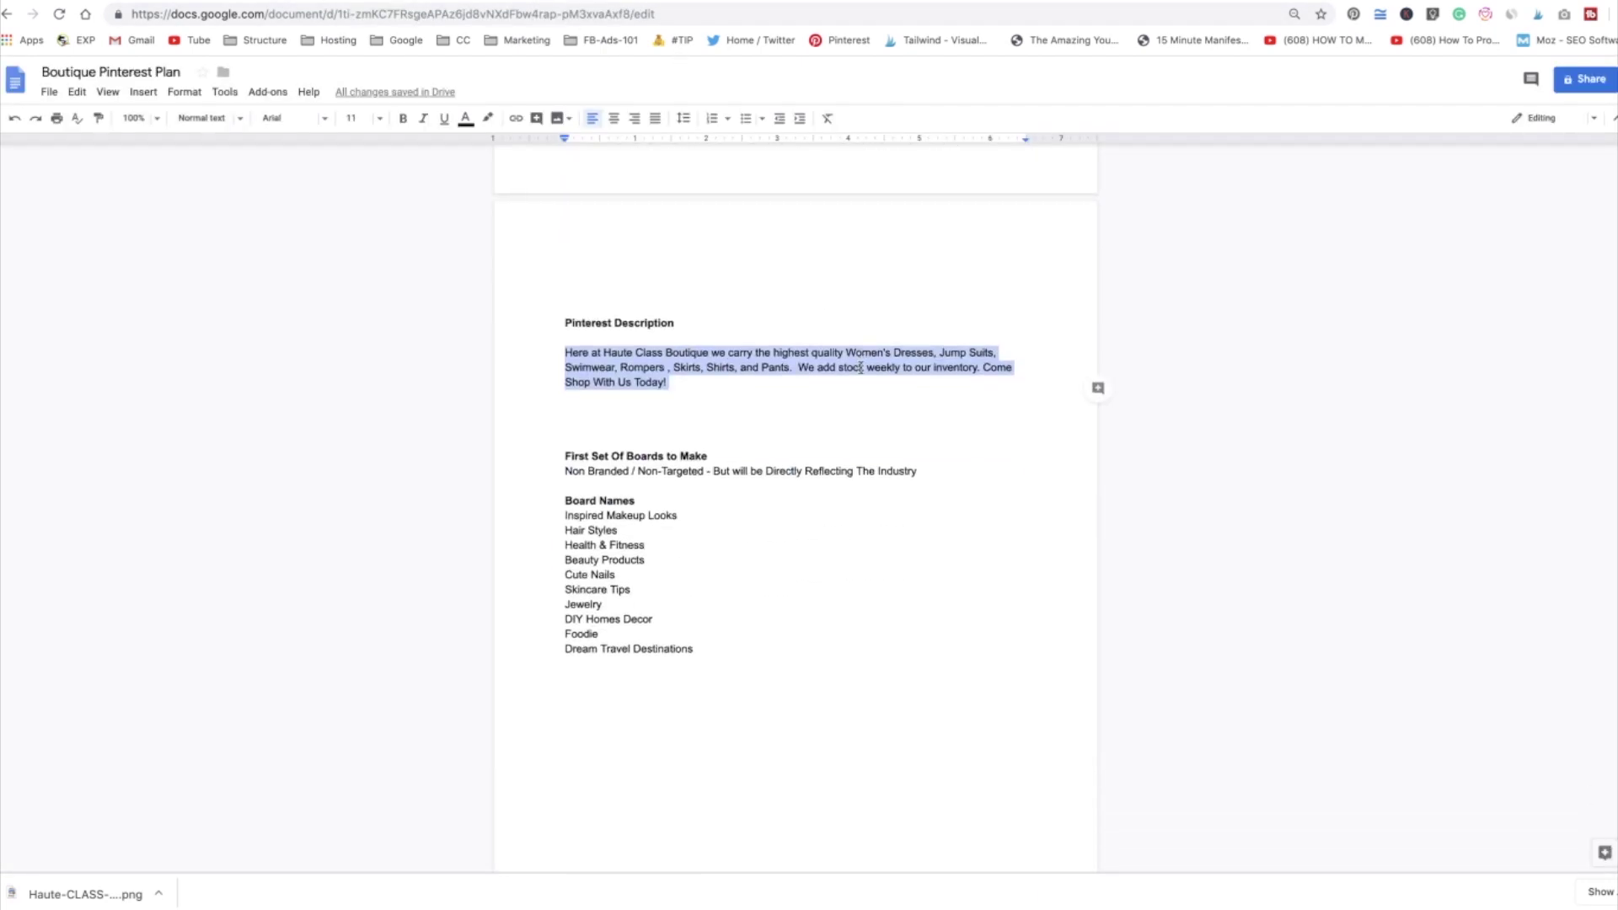
pyautogui.scroll(1, 864, 418)
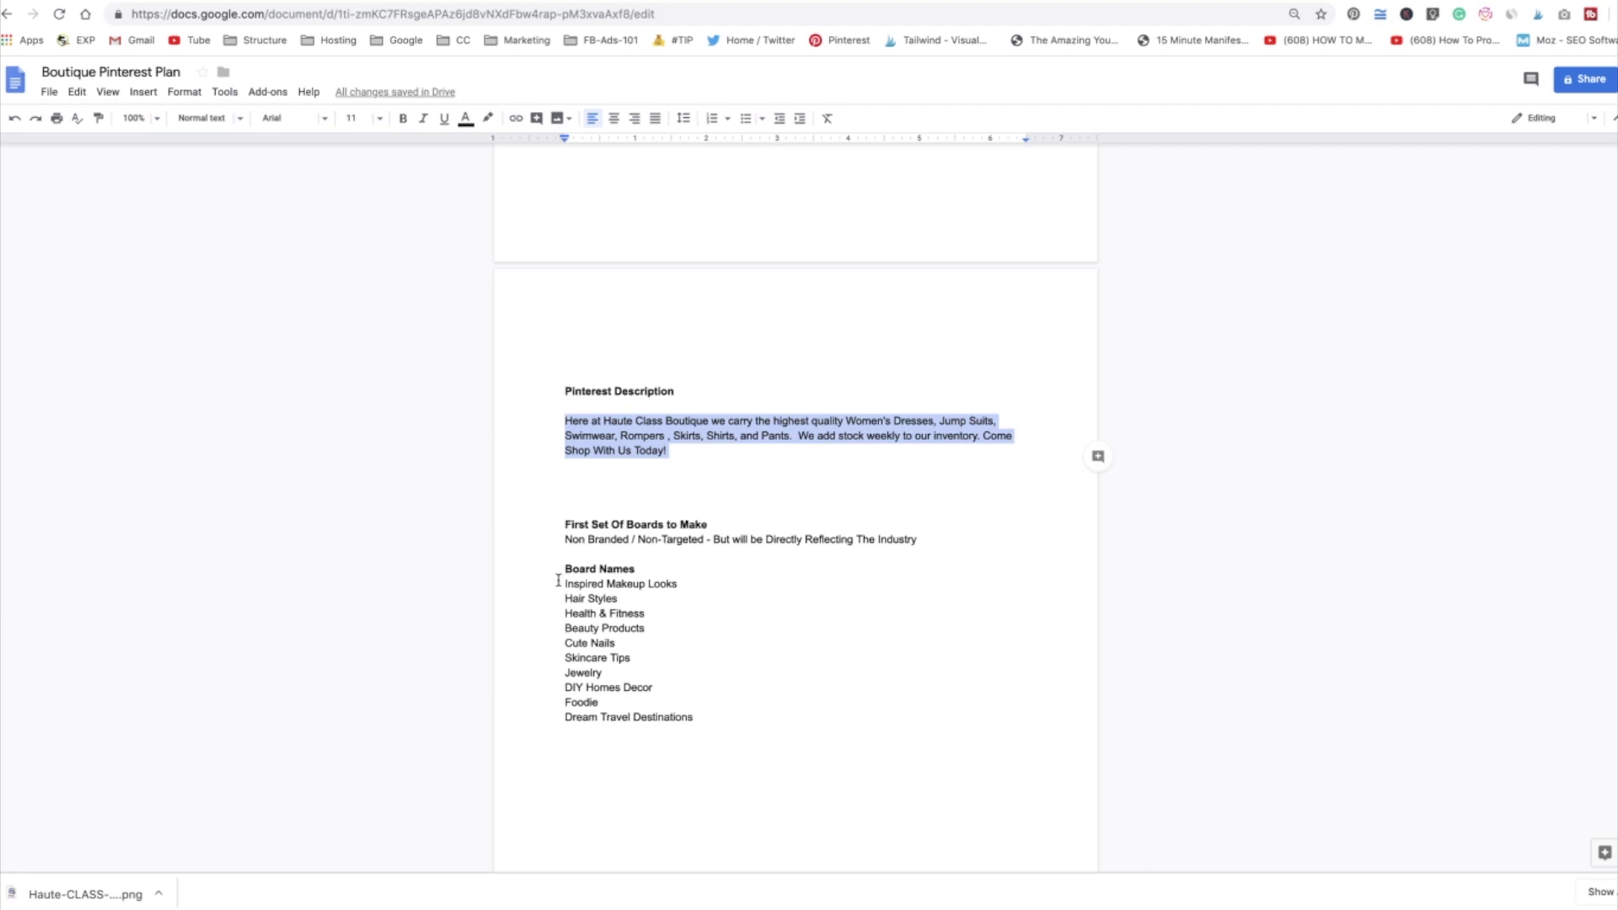
pyautogui.moveTo(558, 580); pyautogui.dragTo(710, 717)
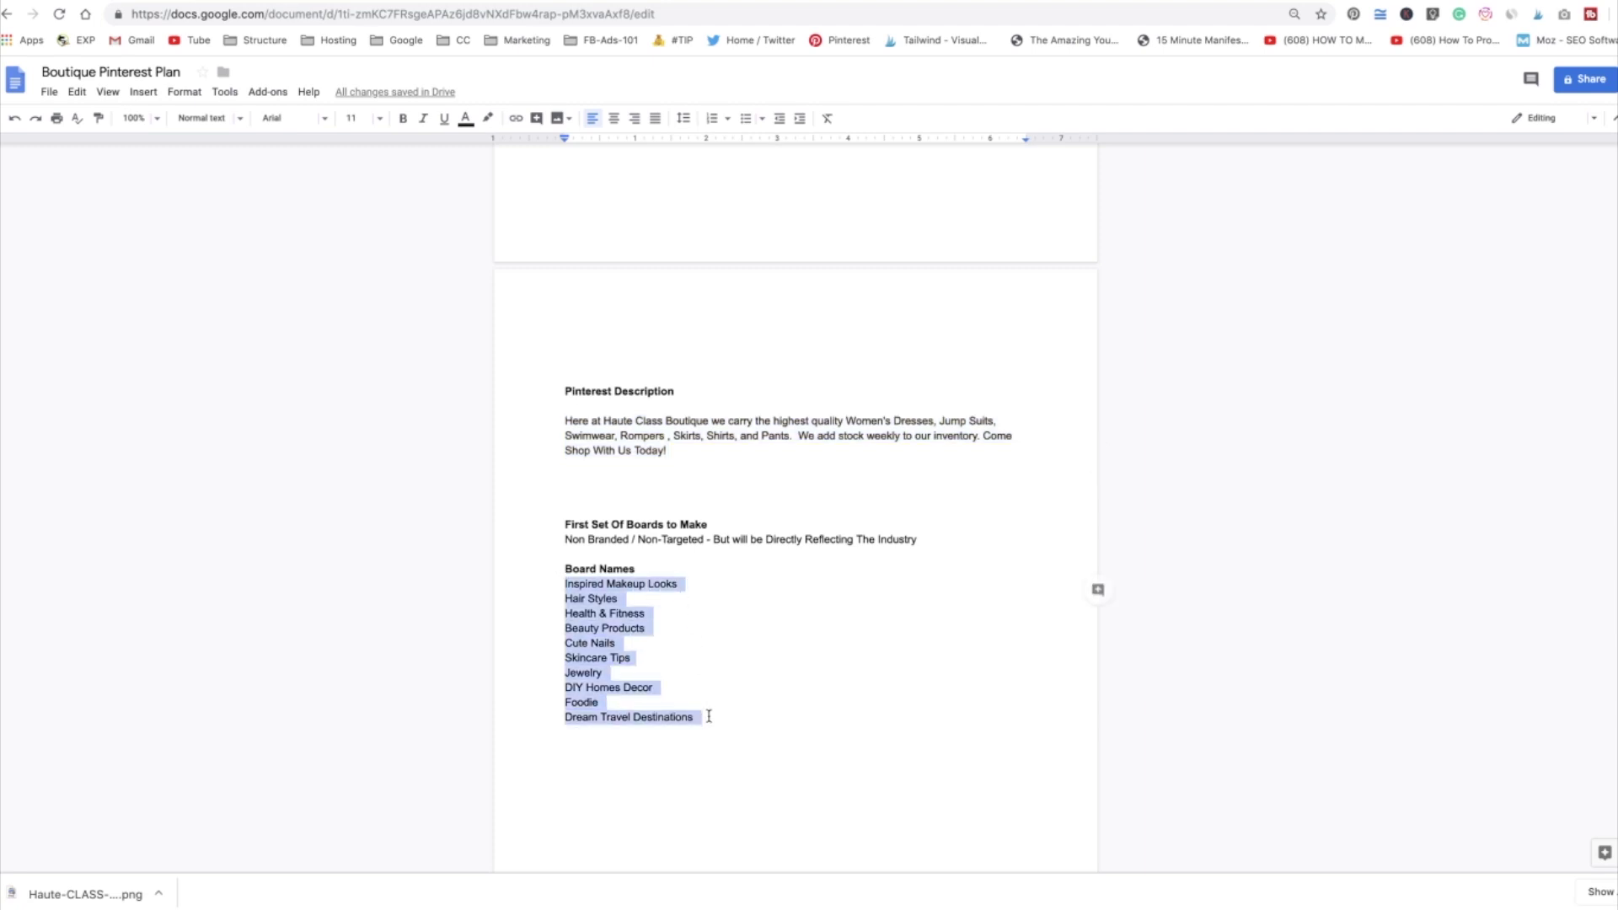
pyautogui.click(717, 658)
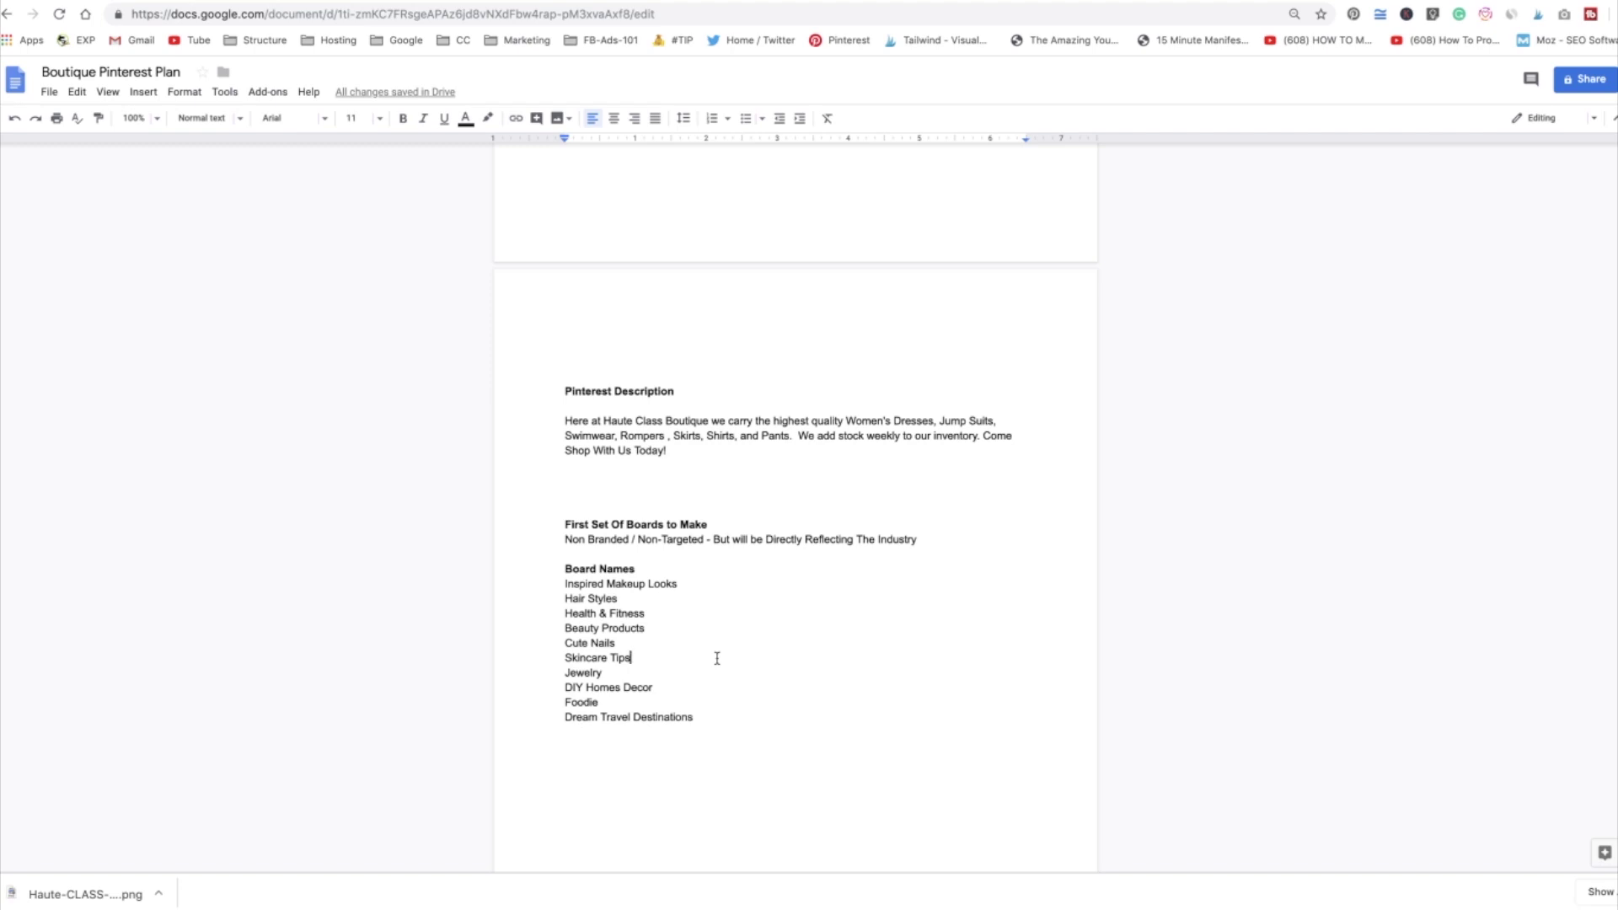
pyautogui.scroll(-5, 718, 658)
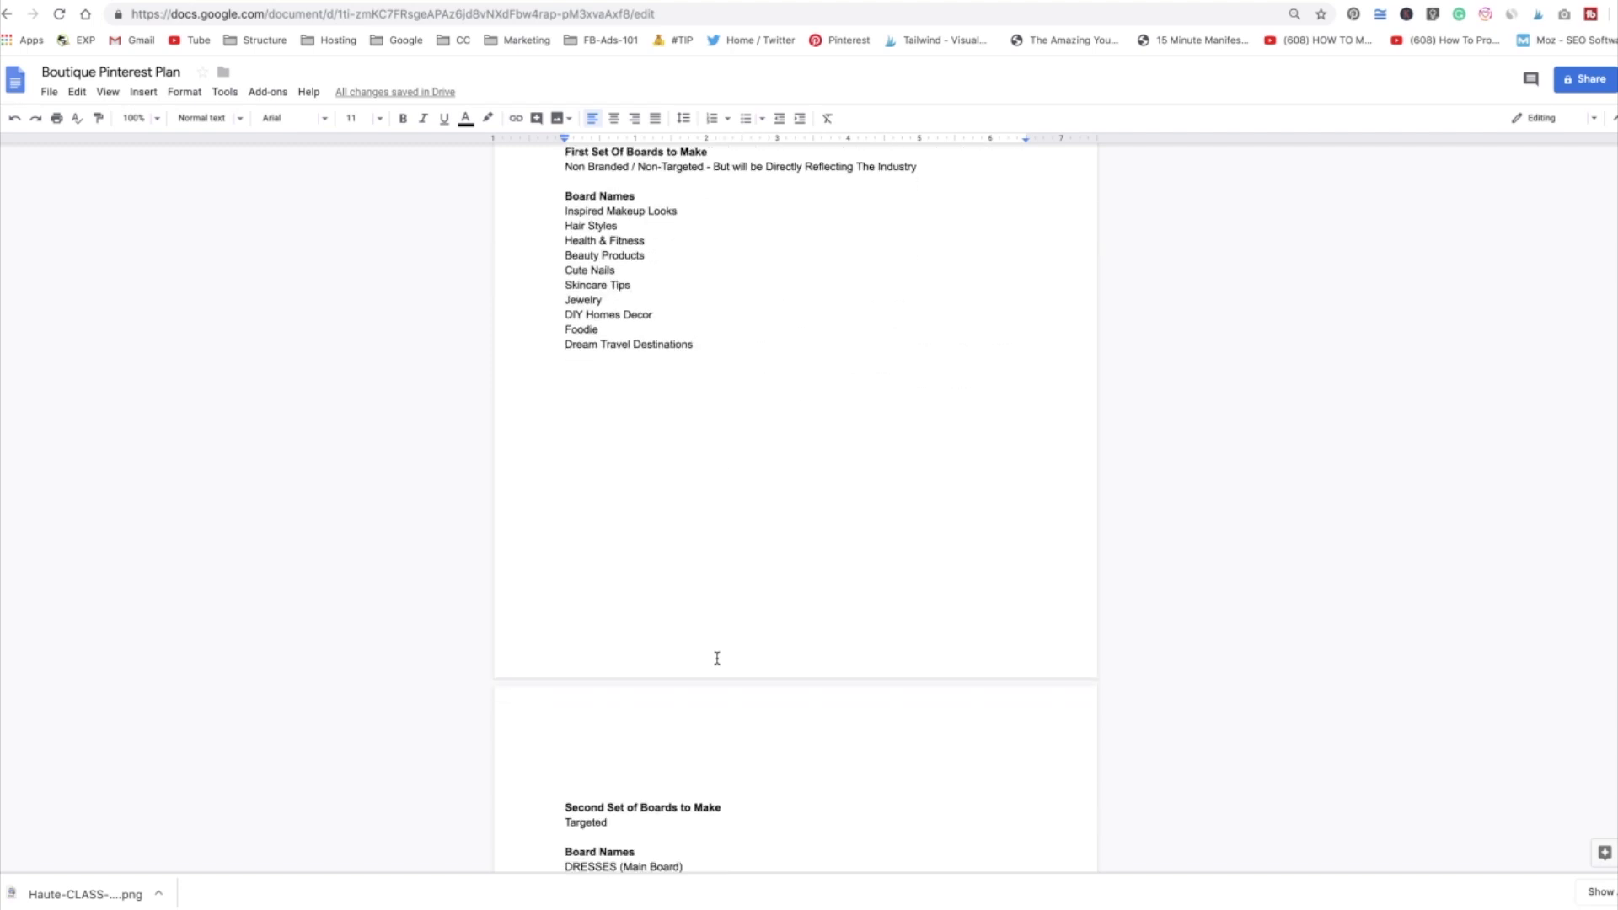
pyautogui.scroll(2, 717, 658)
pyautogui.scroll(6, 718, 658)
pyautogui.scroll(-3, 718, 658)
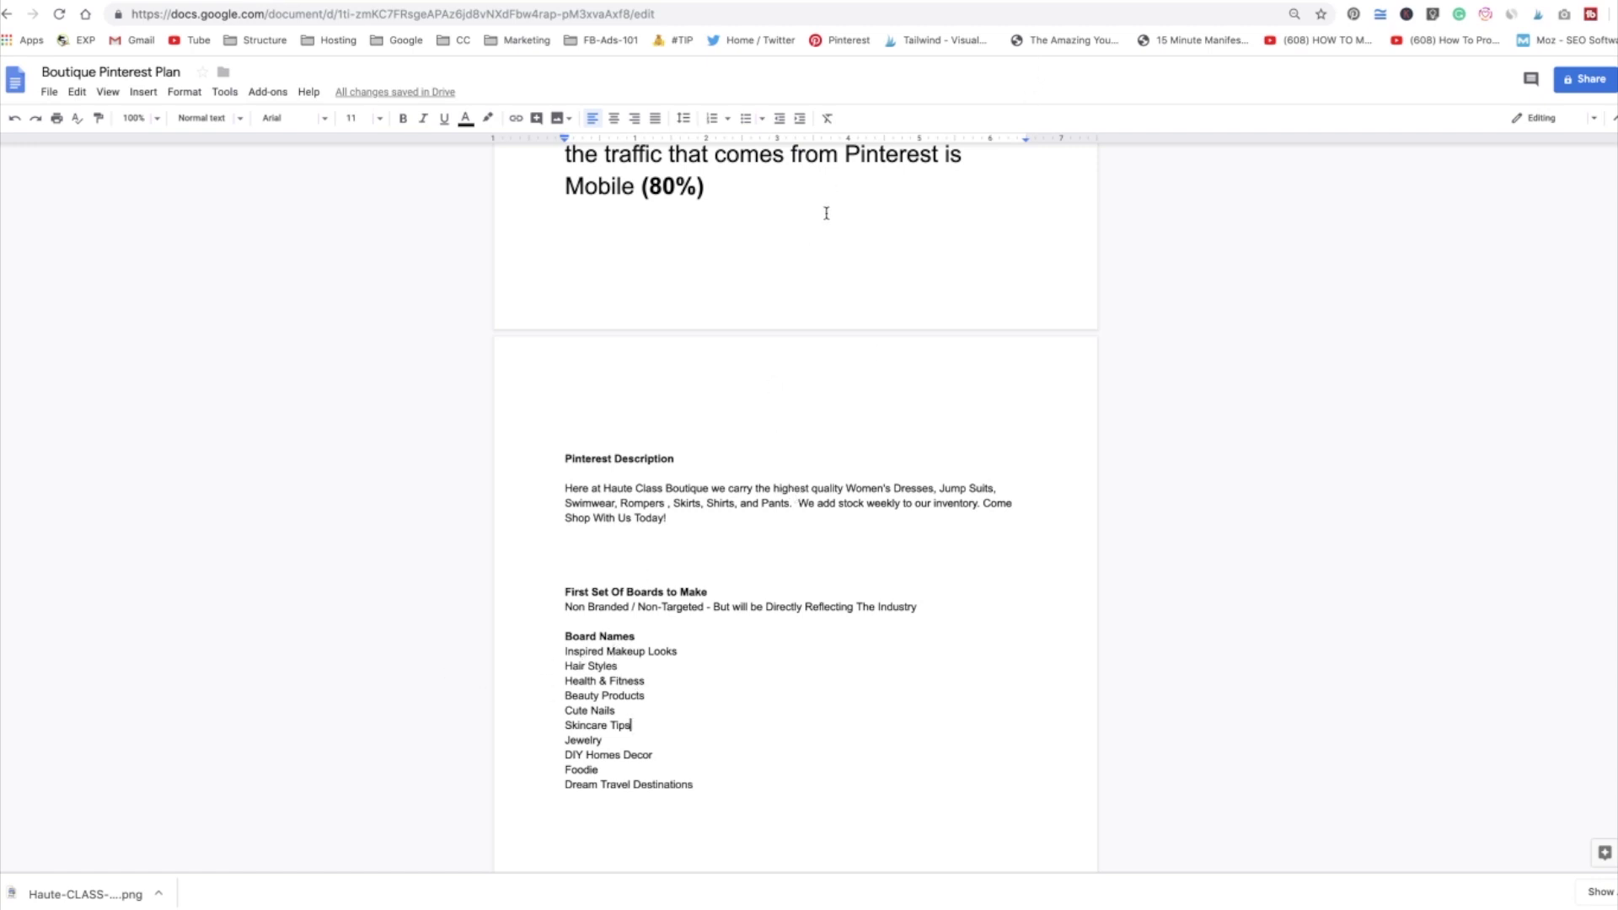
pyautogui.press('super+grave')
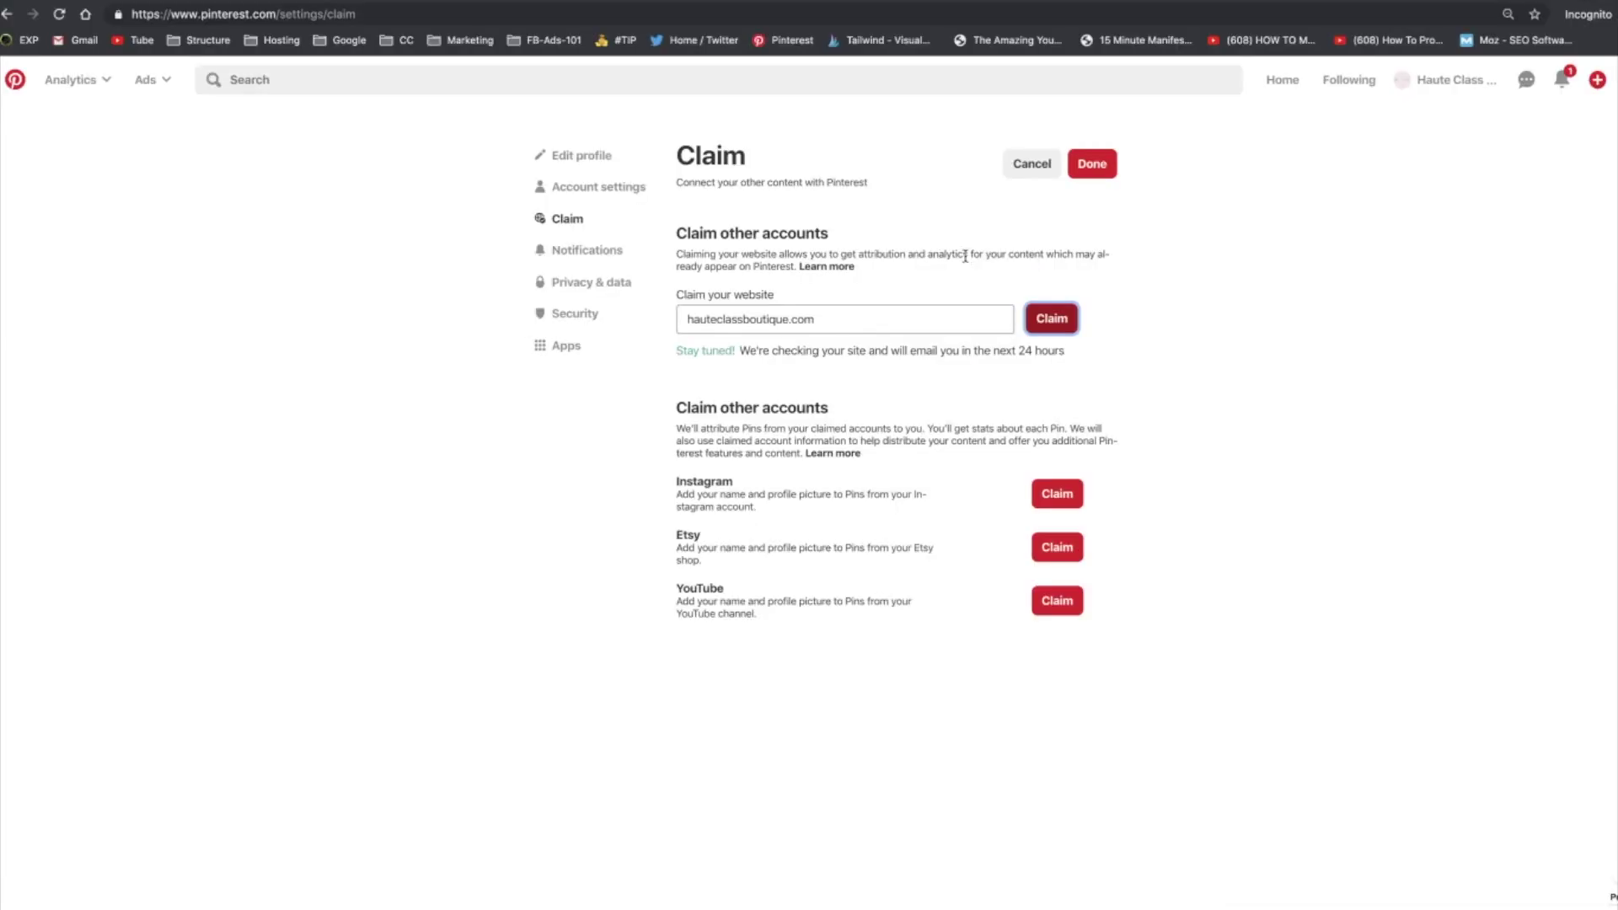
# Save the website claim settings and open the Boards section of the Haute Class Boutique profile
pyautogui.click(1094, 168)
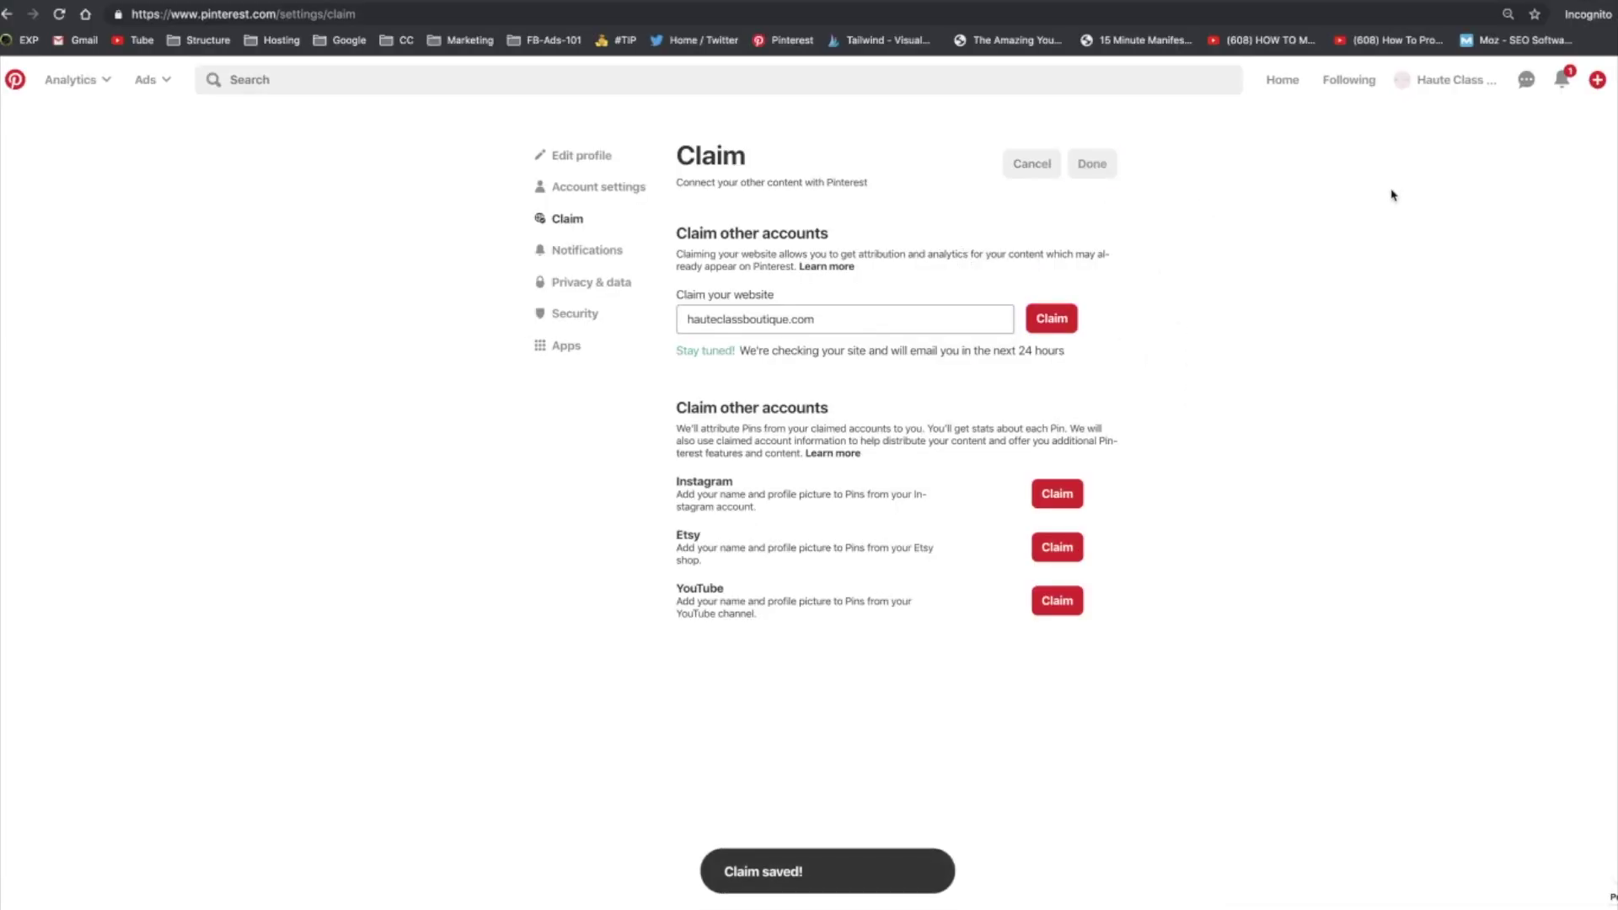
pyautogui.click(1436, 88)
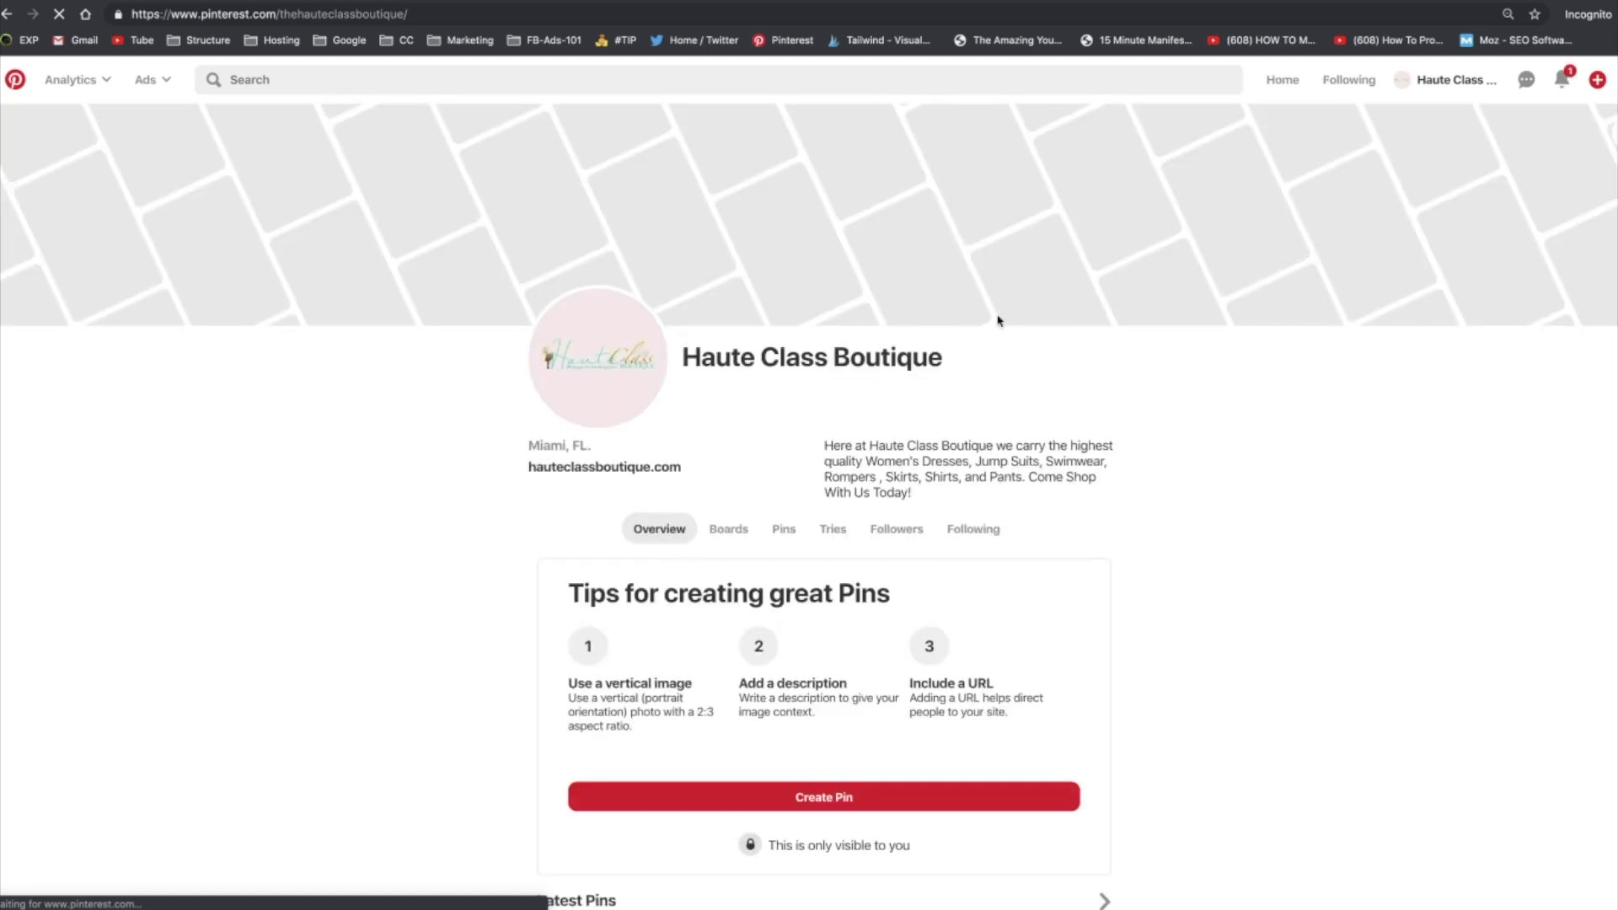
pyautogui.scroll(-2, 1210, 477)
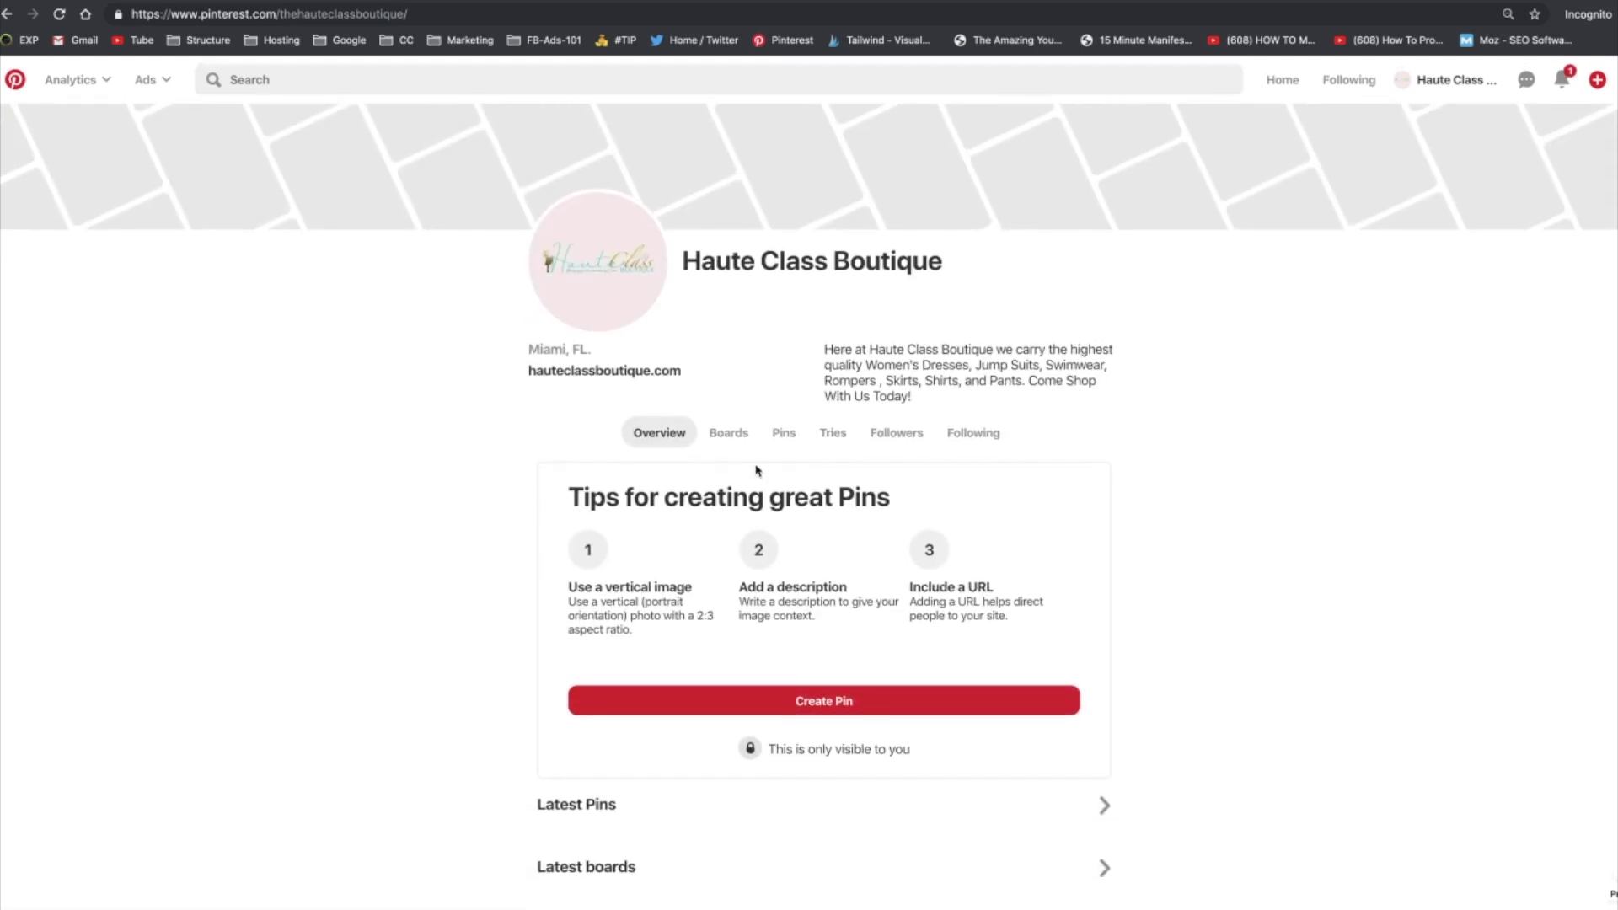
pyautogui.click(731, 444)
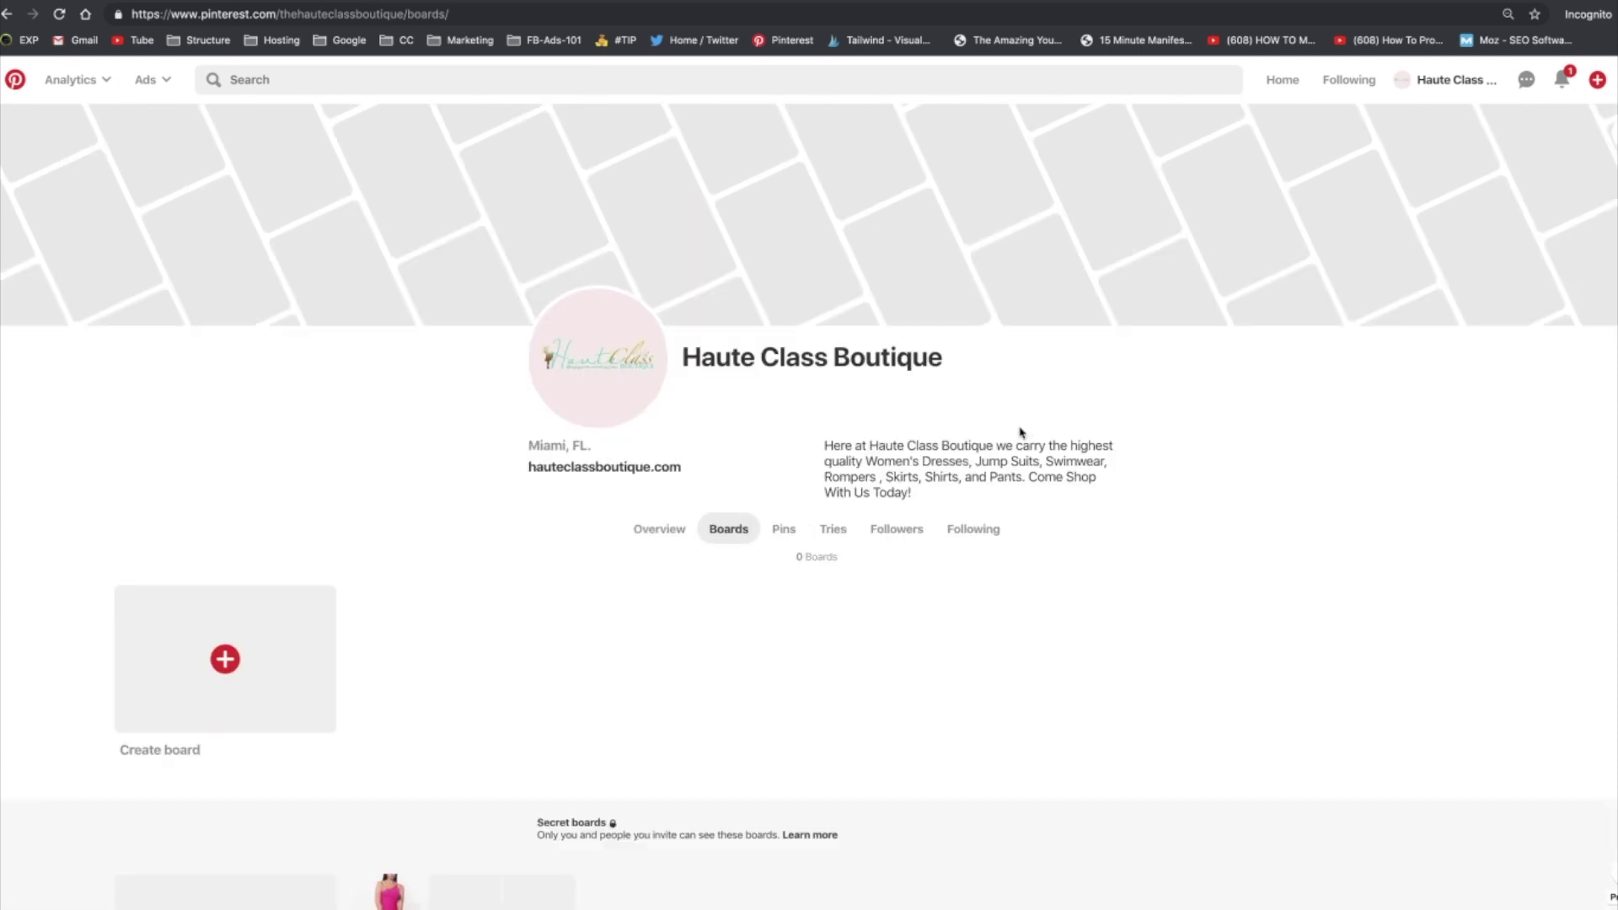
pyautogui.scroll(-2, 448, 600)
pyautogui.scroll(2, 445, 600)
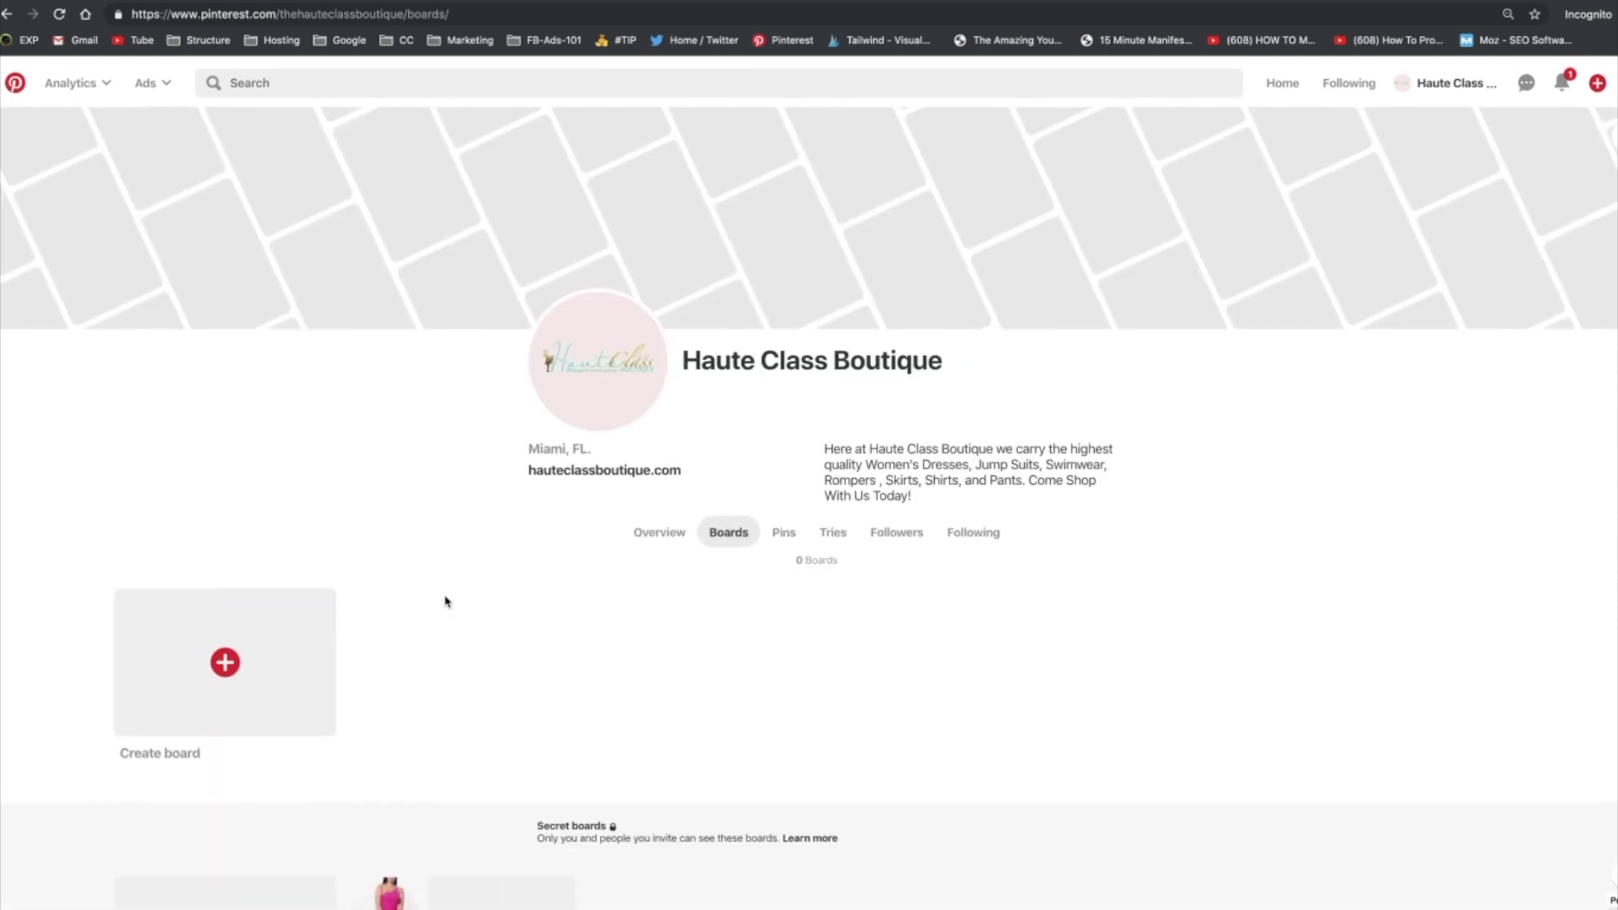
pyautogui.scroll(-3, 332, 625)
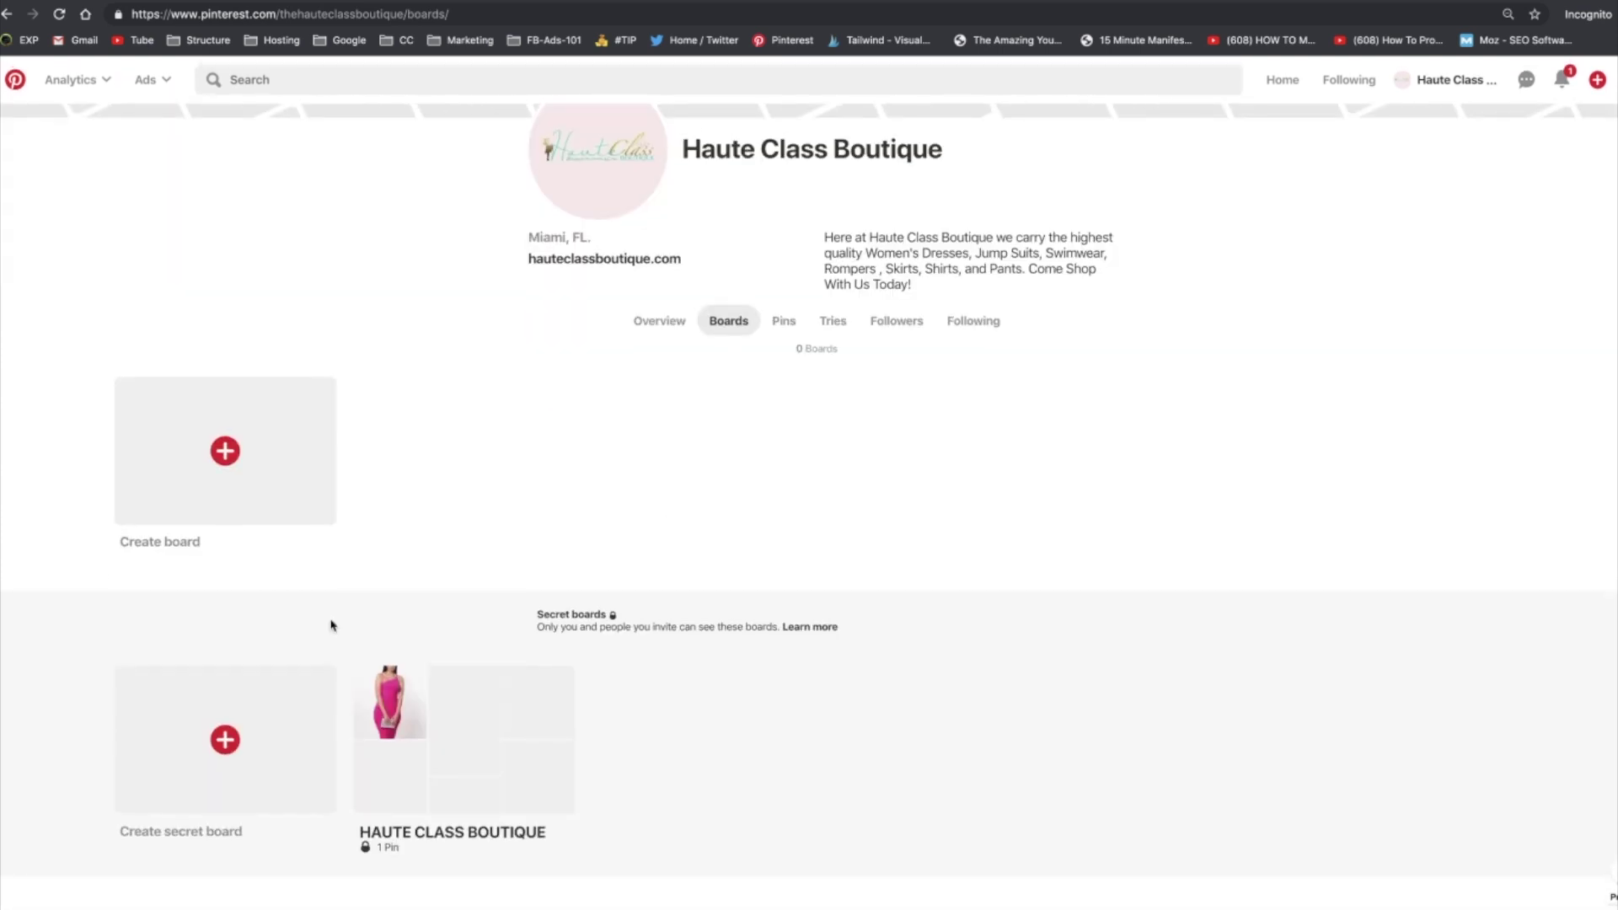
pyautogui.scroll(2, 332, 624)
pyautogui.scroll(1, 329, 630)
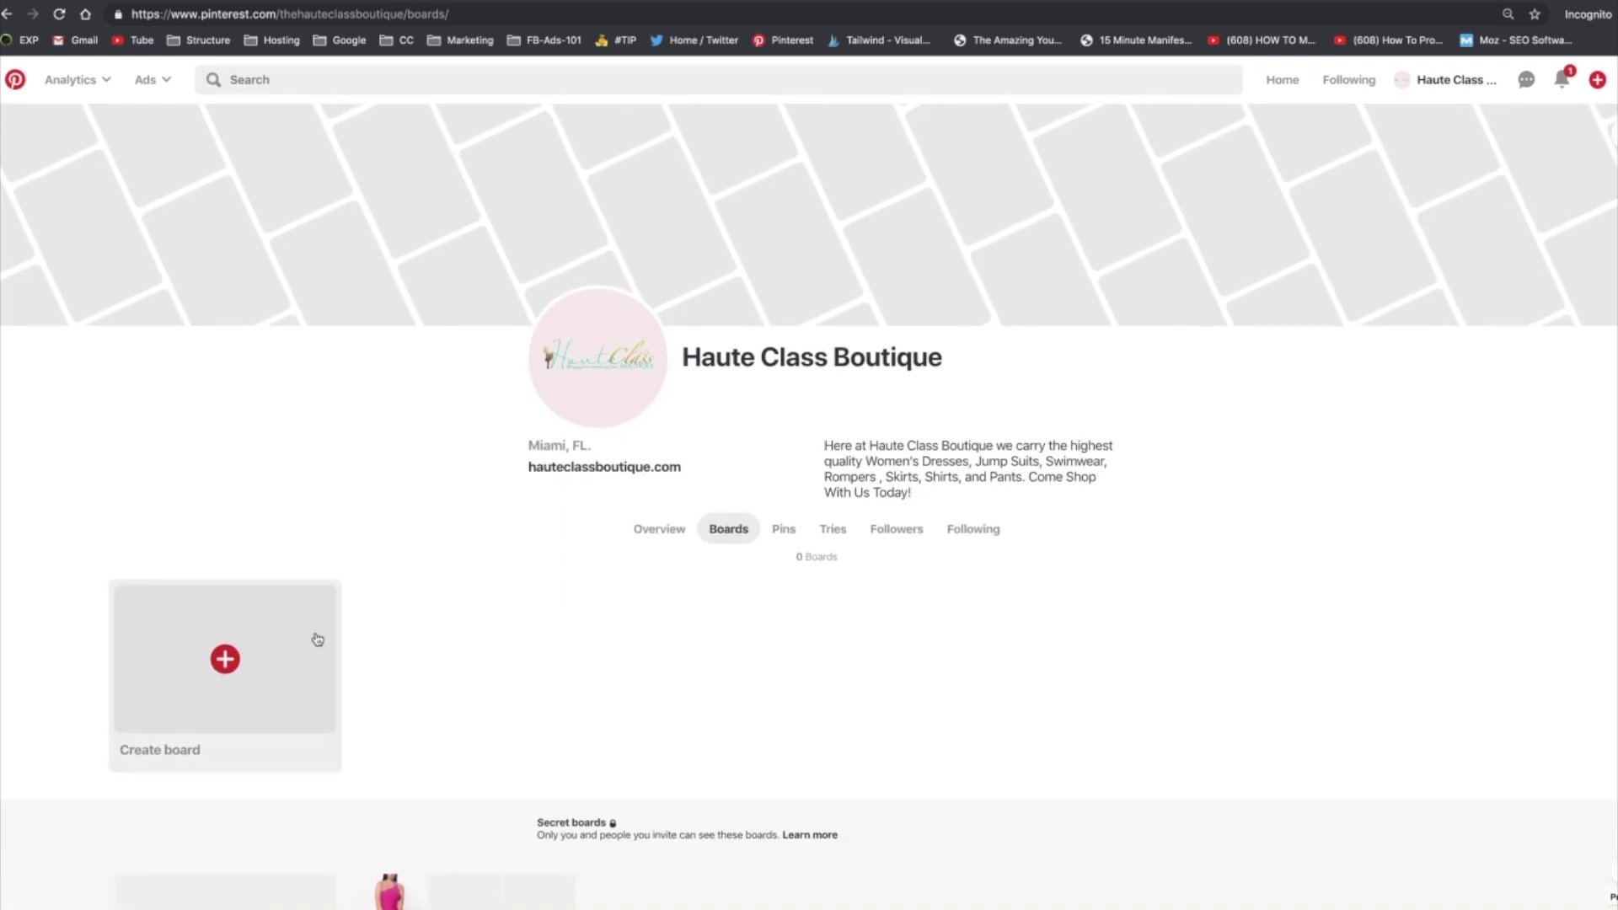
# Create a public board named Inspired Makeup Looks, copying the name from the Boutique Pinterest Plan document
pyautogui.click(242, 664)
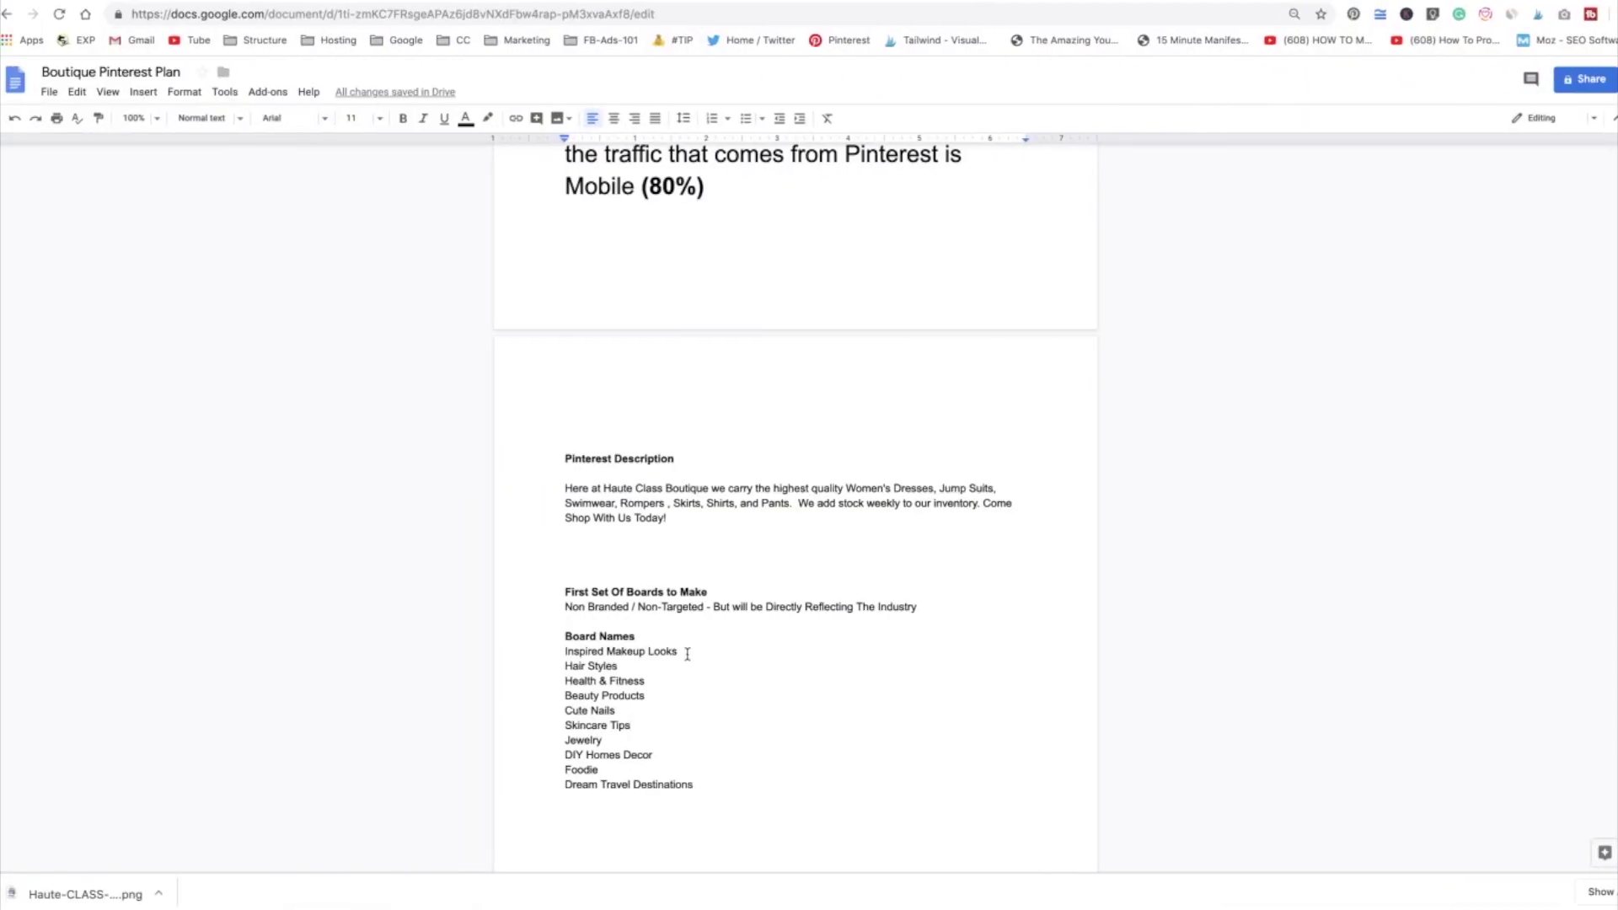
pyautogui.moveTo(688, 654); pyautogui.dragTo(562, 654)
pyautogui.rightClick(588, 651)
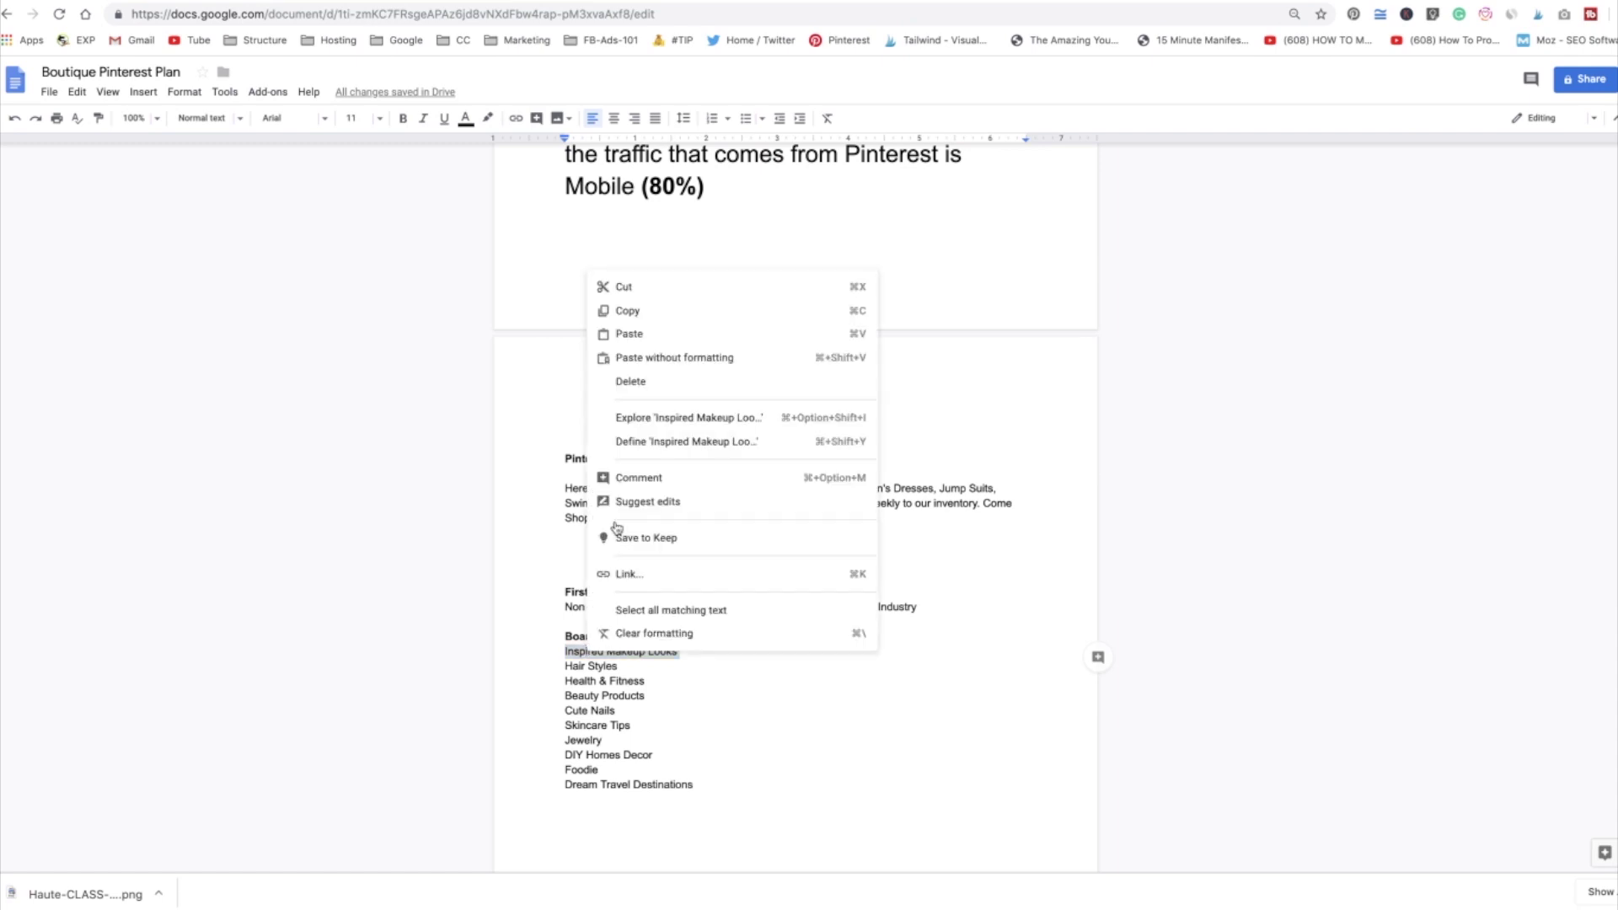
pyautogui.click(654, 312)
pyautogui.hotkey('ctrl', 'Right')
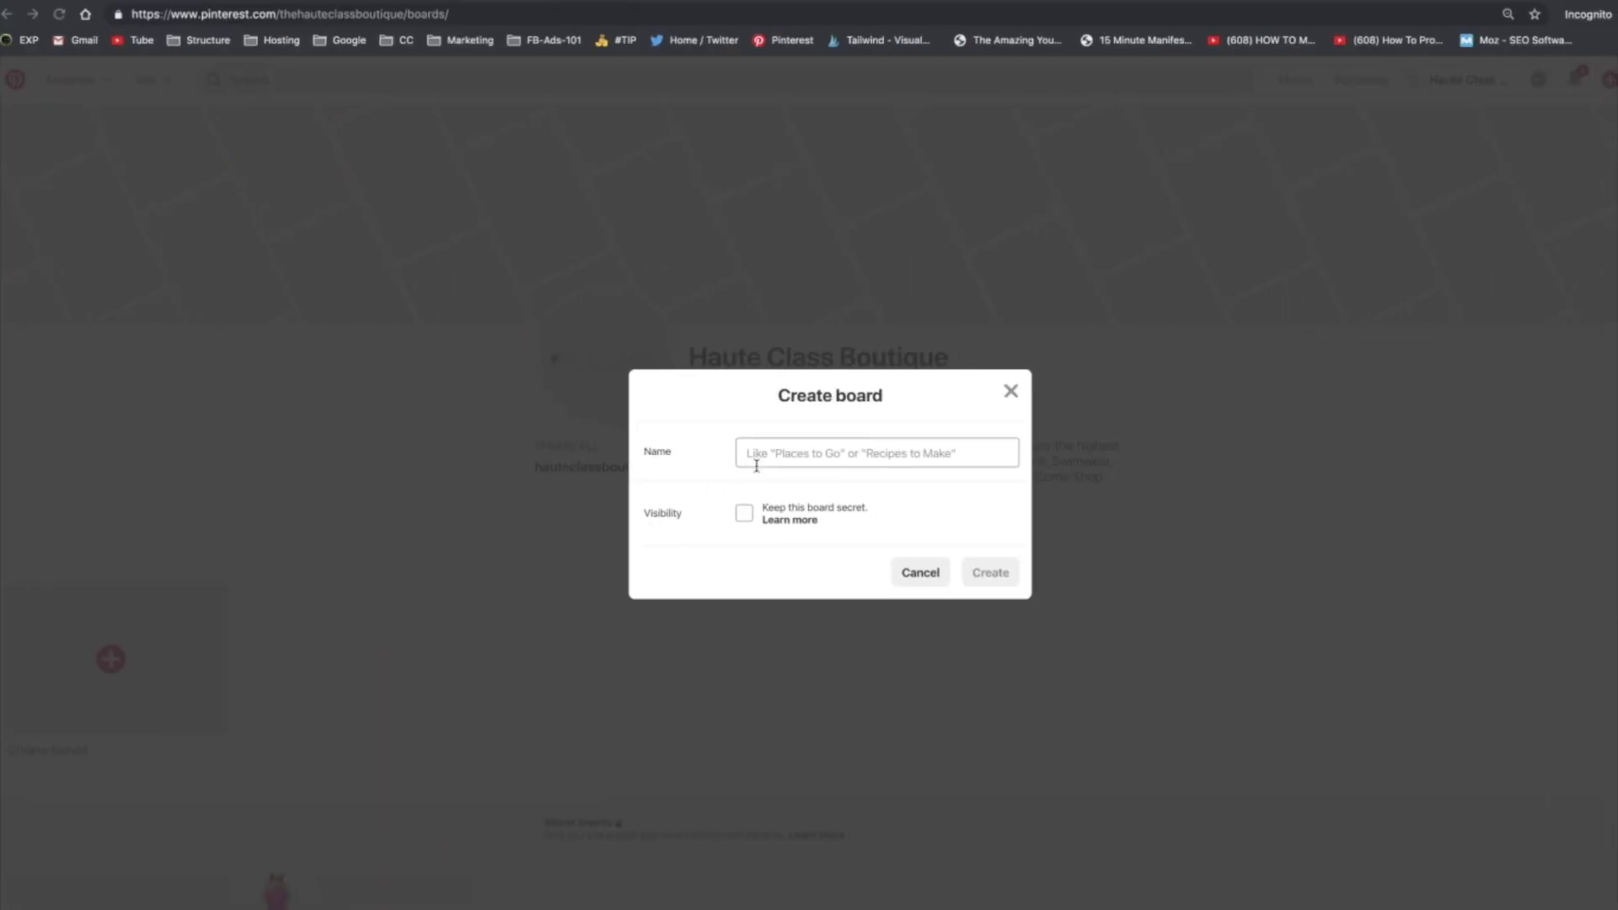
pyautogui.rightClick(756, 465)
pyautogui.click(779, 556)
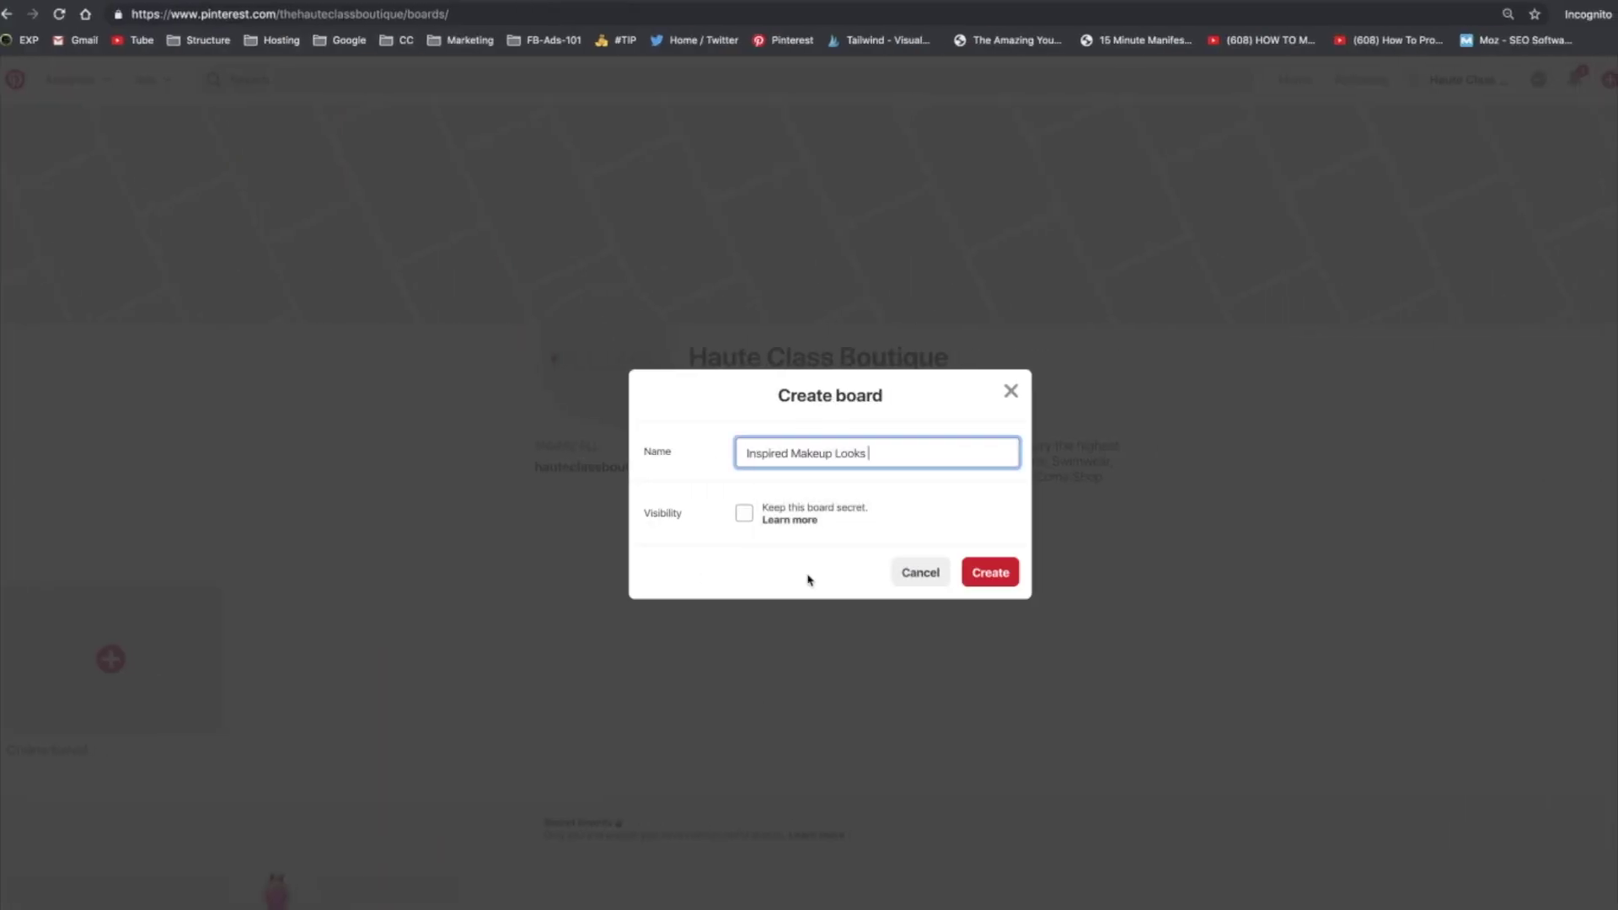
pyautogui.click(998, 576)
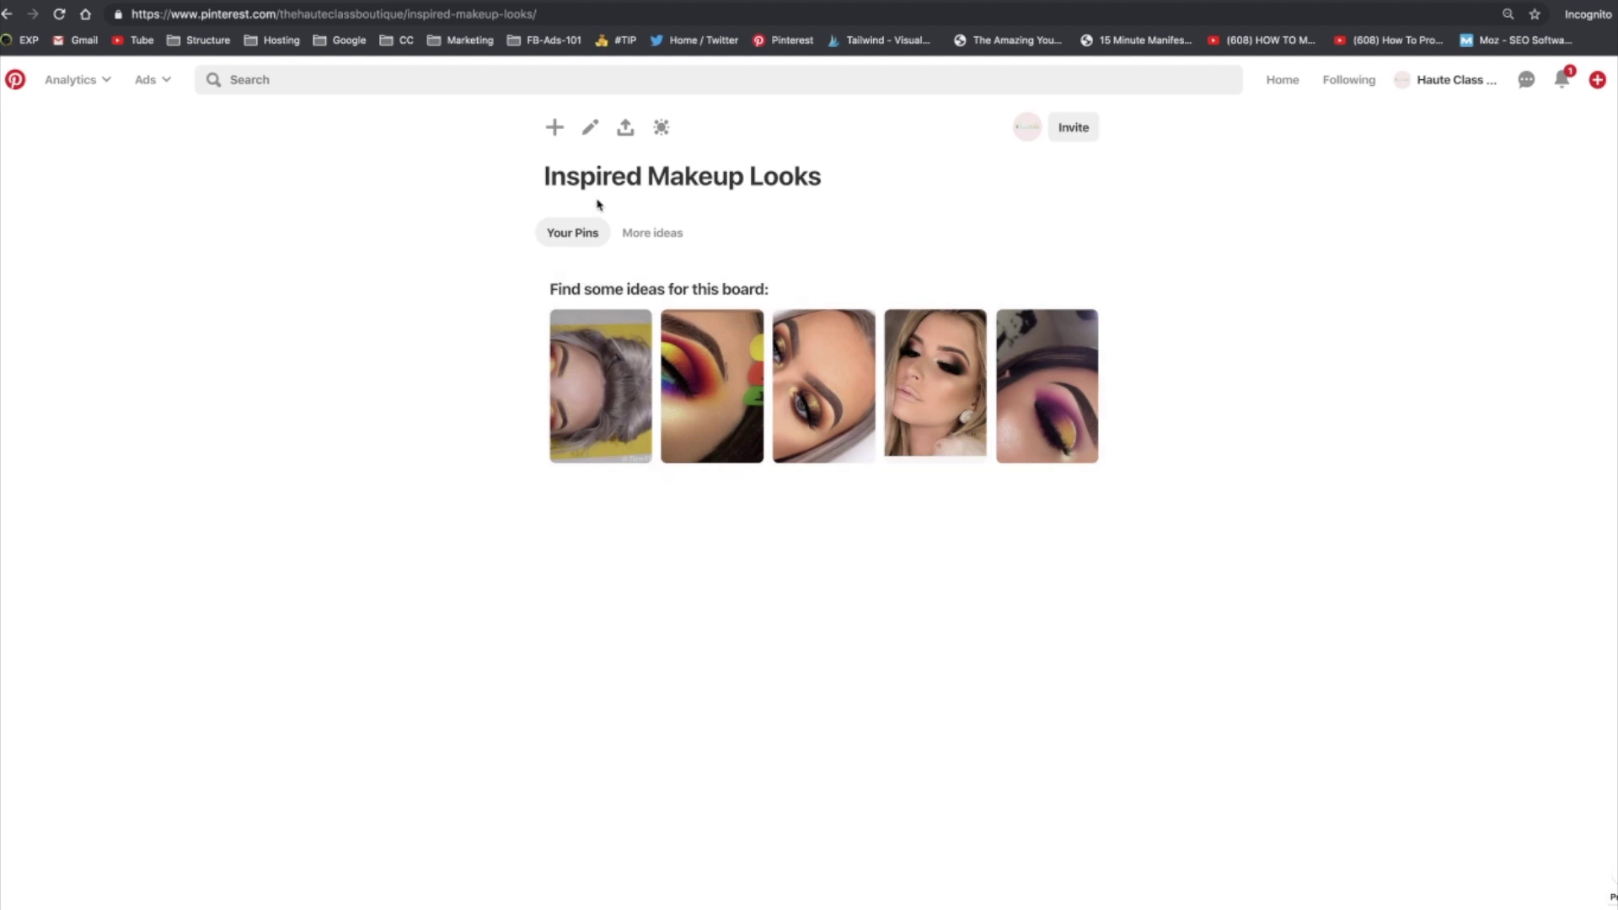
# Check the rebelsmarket.com page behind the suggested "Inspired By Witches" makeup pin, and save that pin to the Inspired Makeup Looks board
pyautogui.click(647, 237)
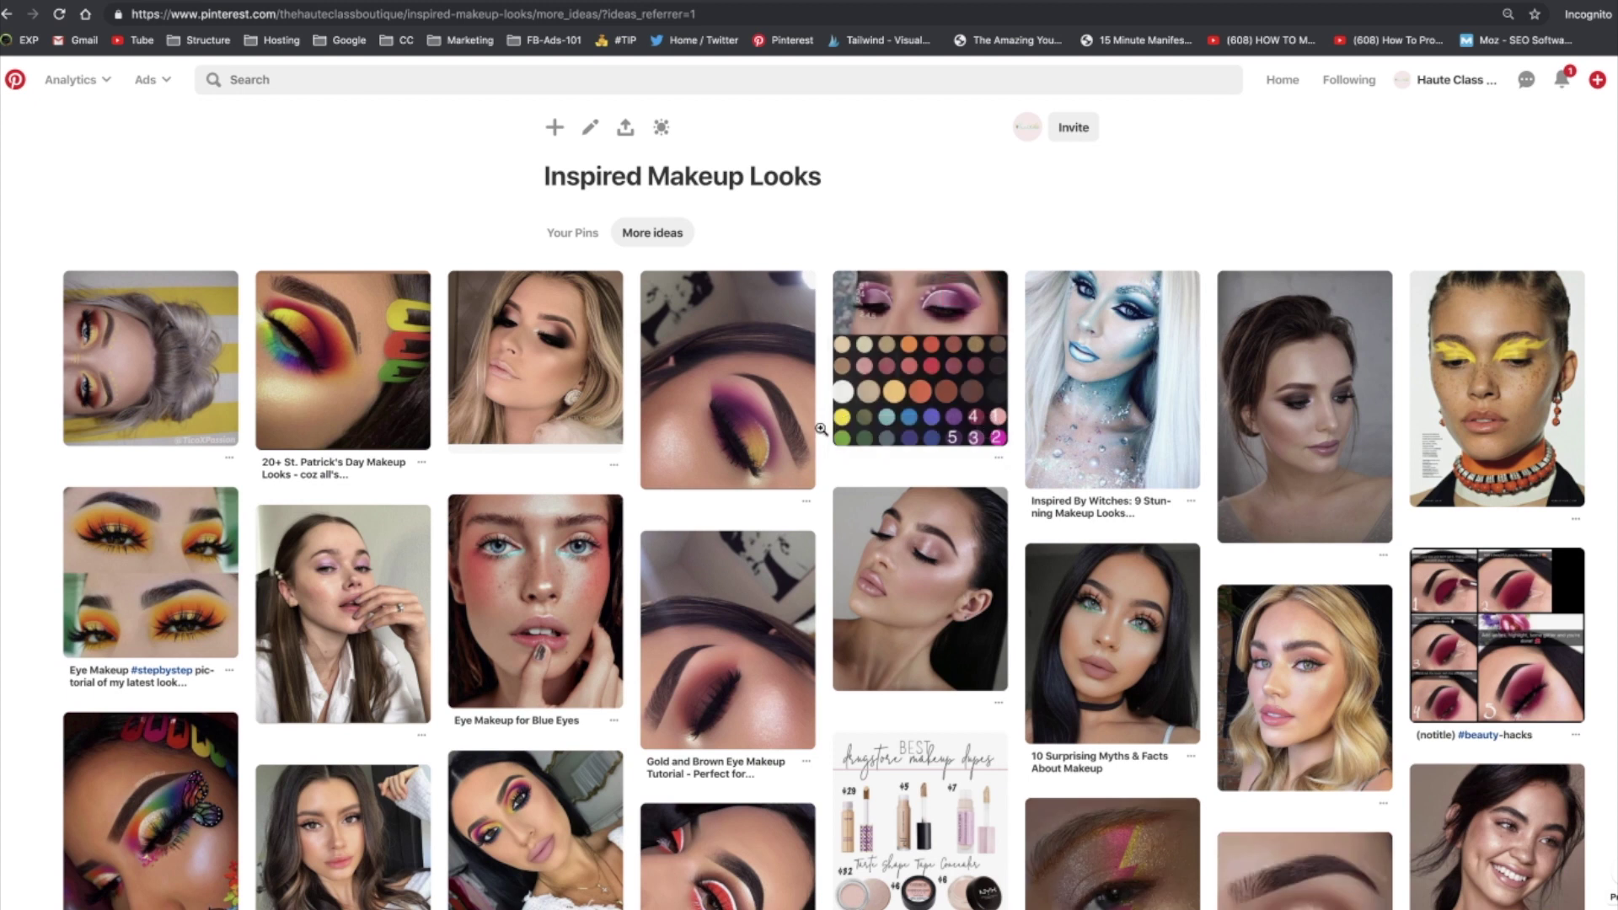
pyautogui.scroll(-2, 817, 434)
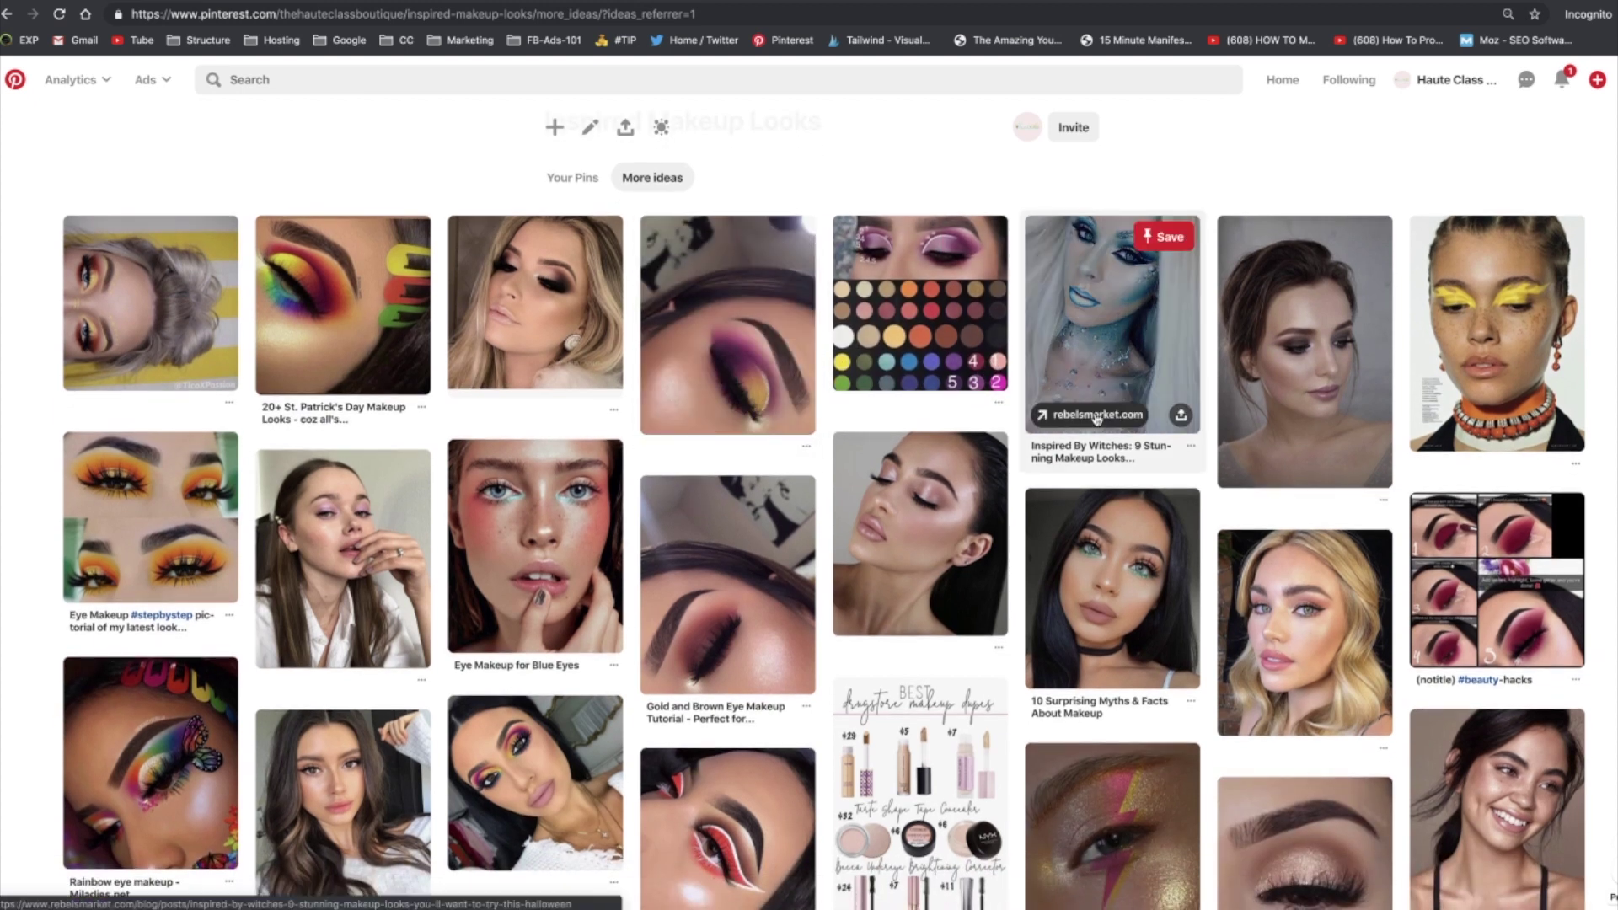
pyautogui.click(1097, 415)
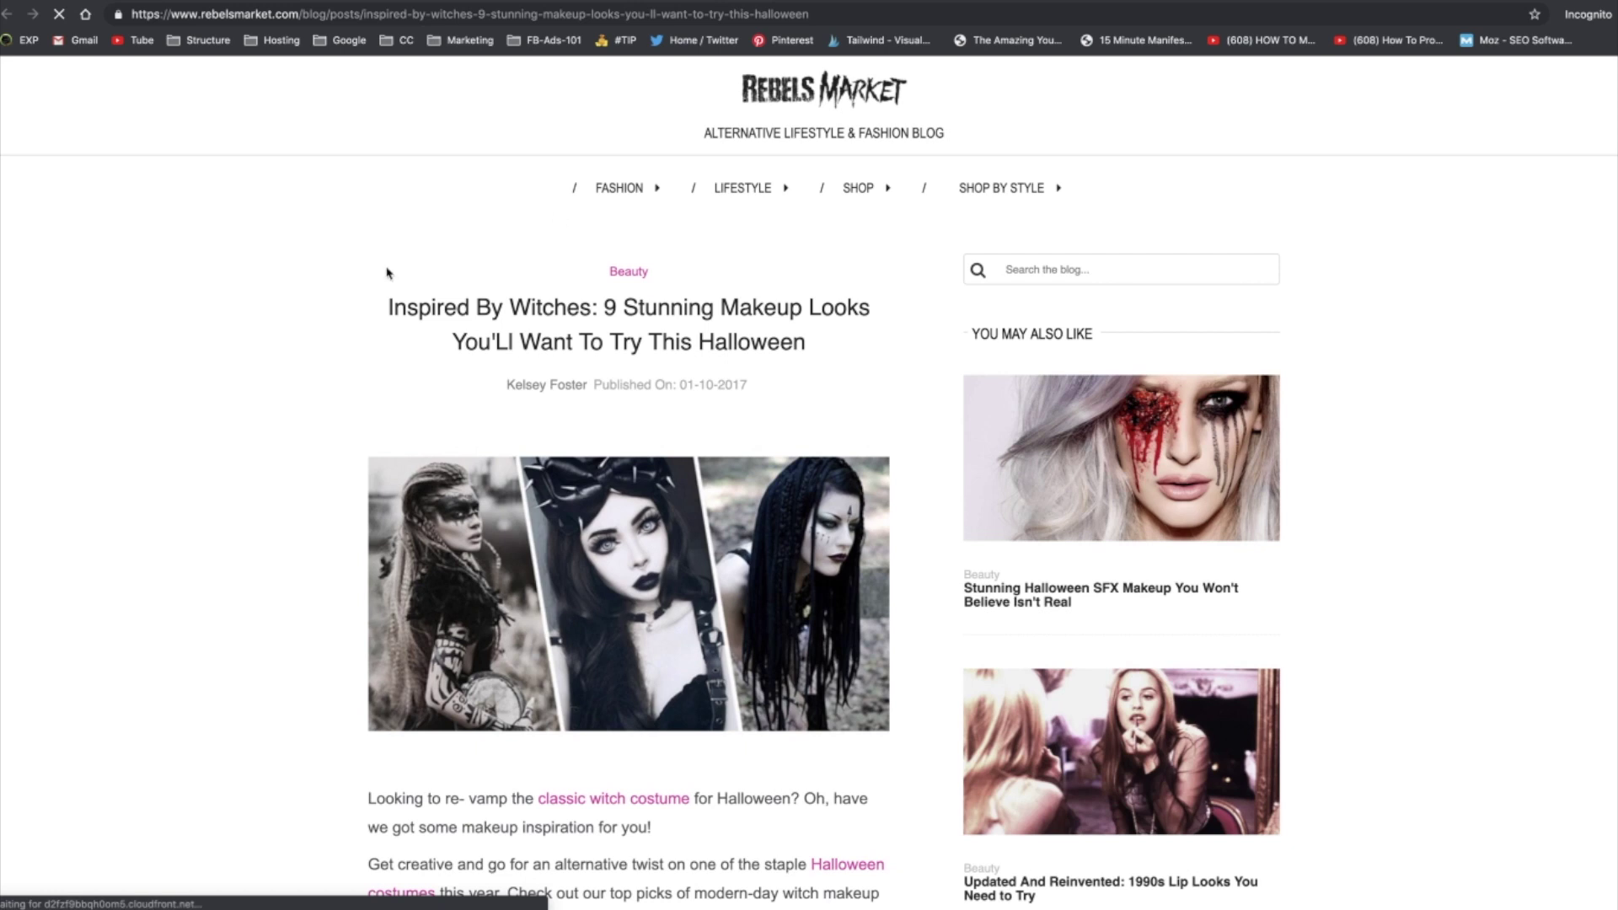
pyautogui.scroll(-7, 352, 295)
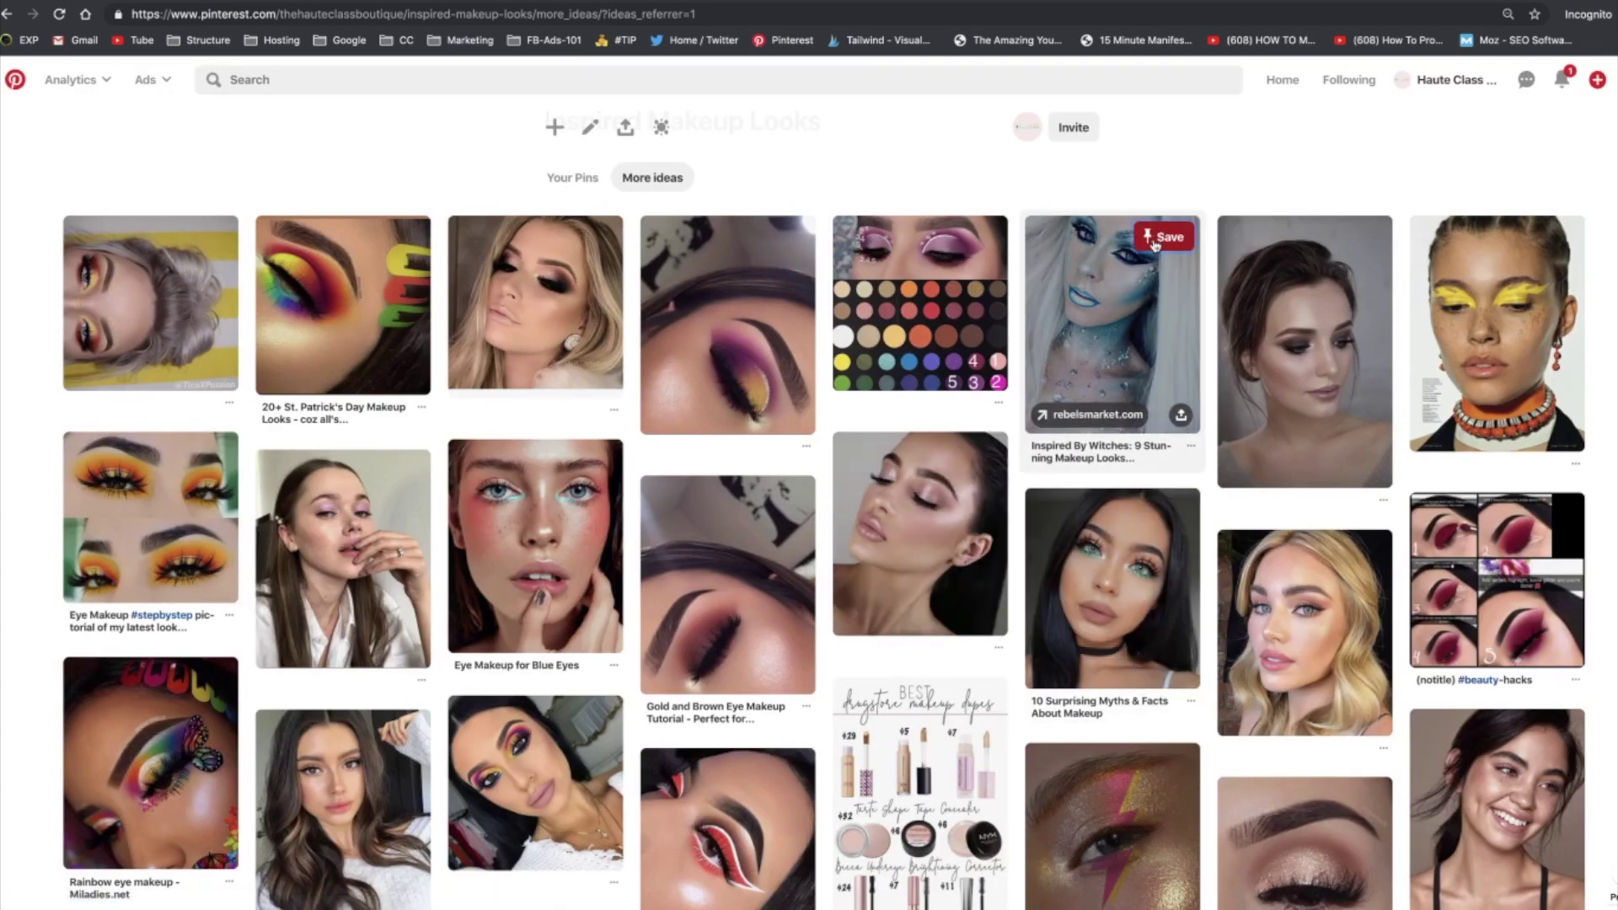
pyautogui.click(1154, 241)
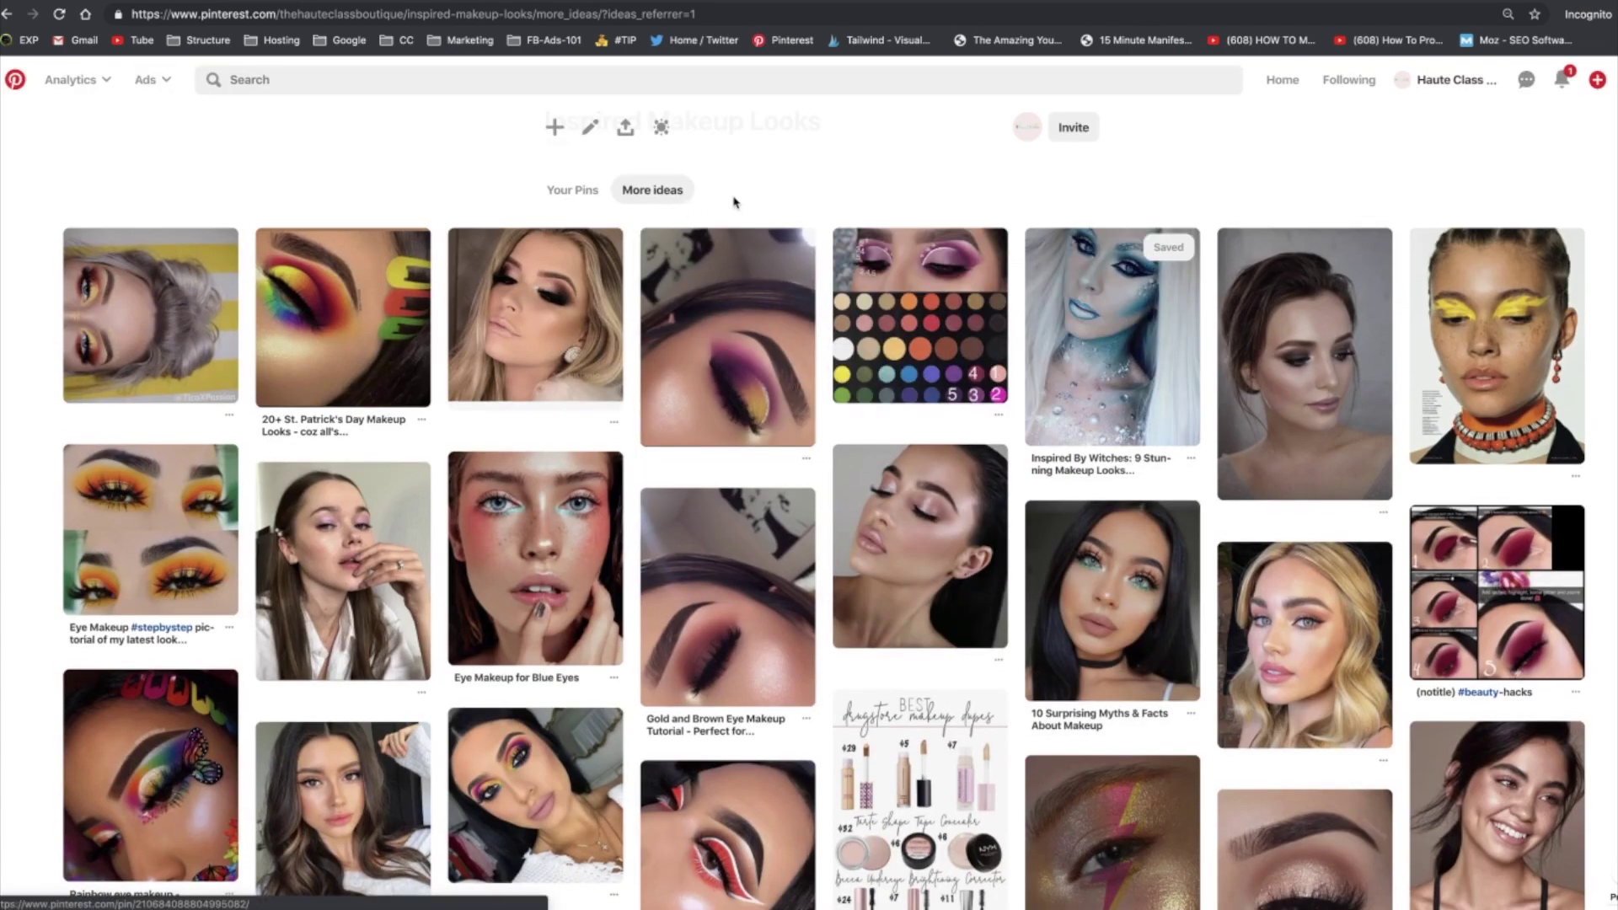
# Check the girlterest.com page behind the Eye Makeup for Blue Eyes pin, and save more suggested makeup pins to the board
pyautogui.scroll(2, 733, 202)
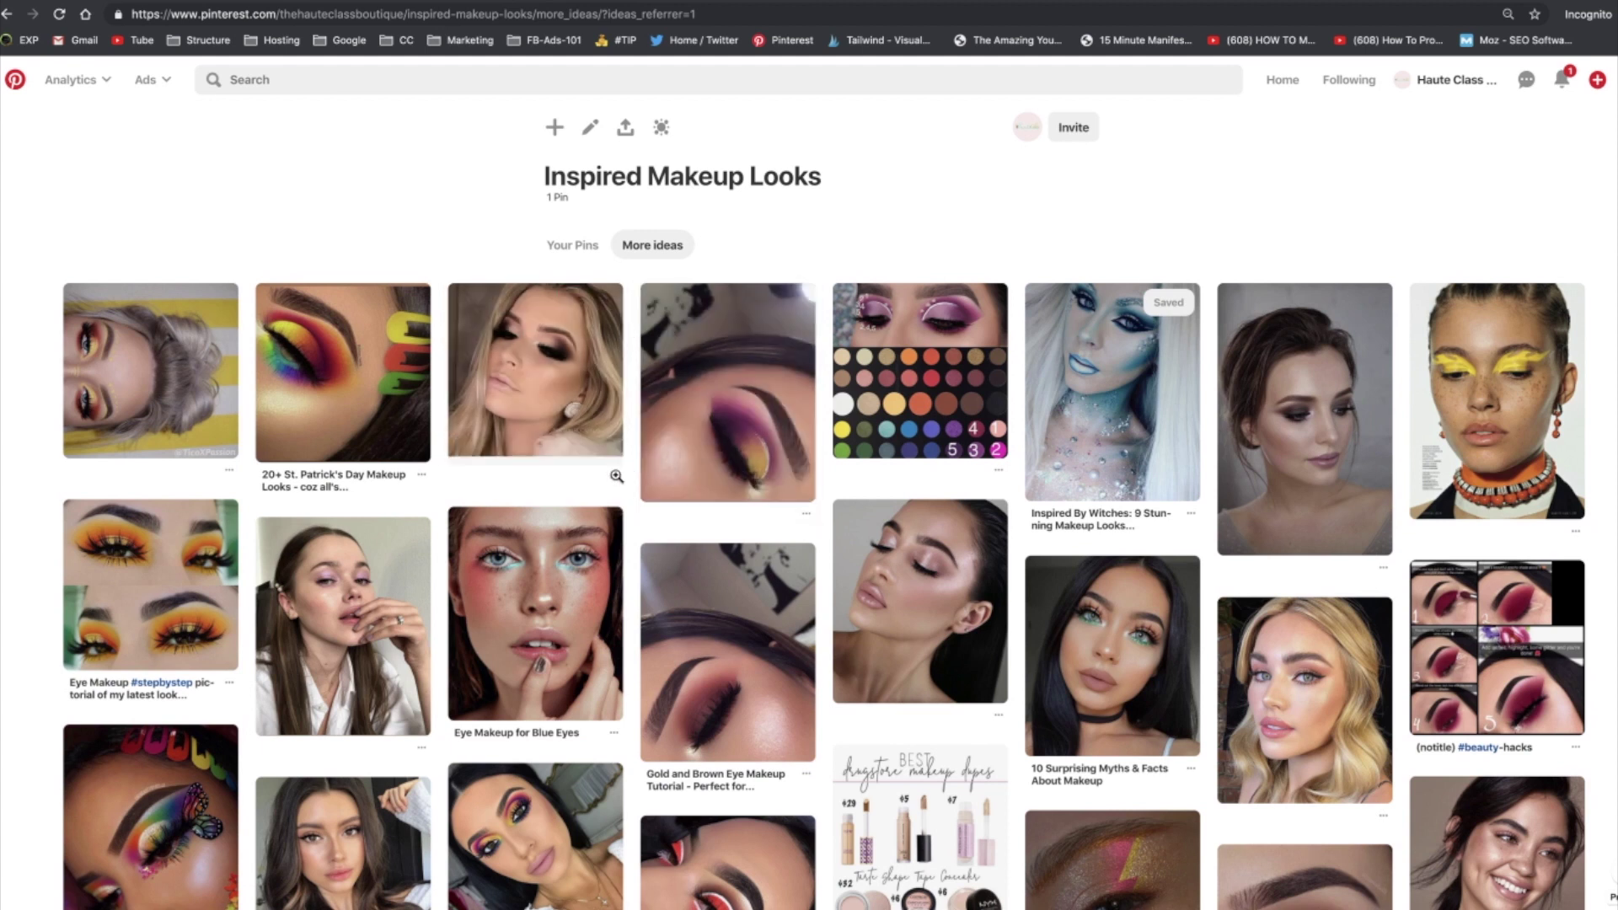
pyautogui.scroll(-2, 627, 477)
pyautogui.scroll(-1, 626, 476)
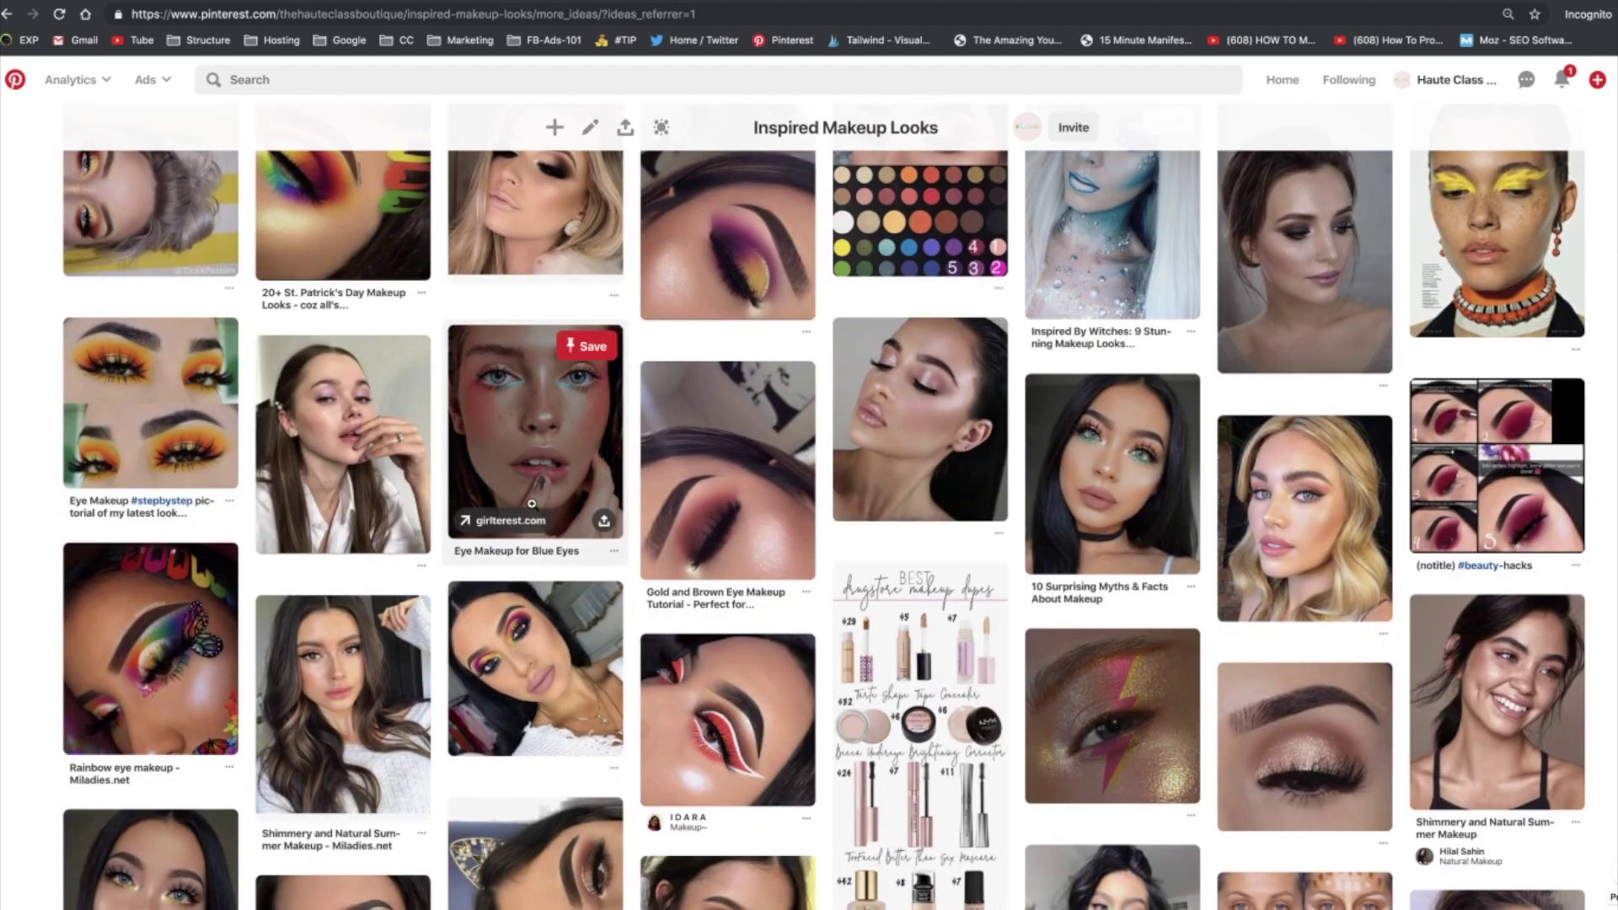
pyautogui.click(529, 520)
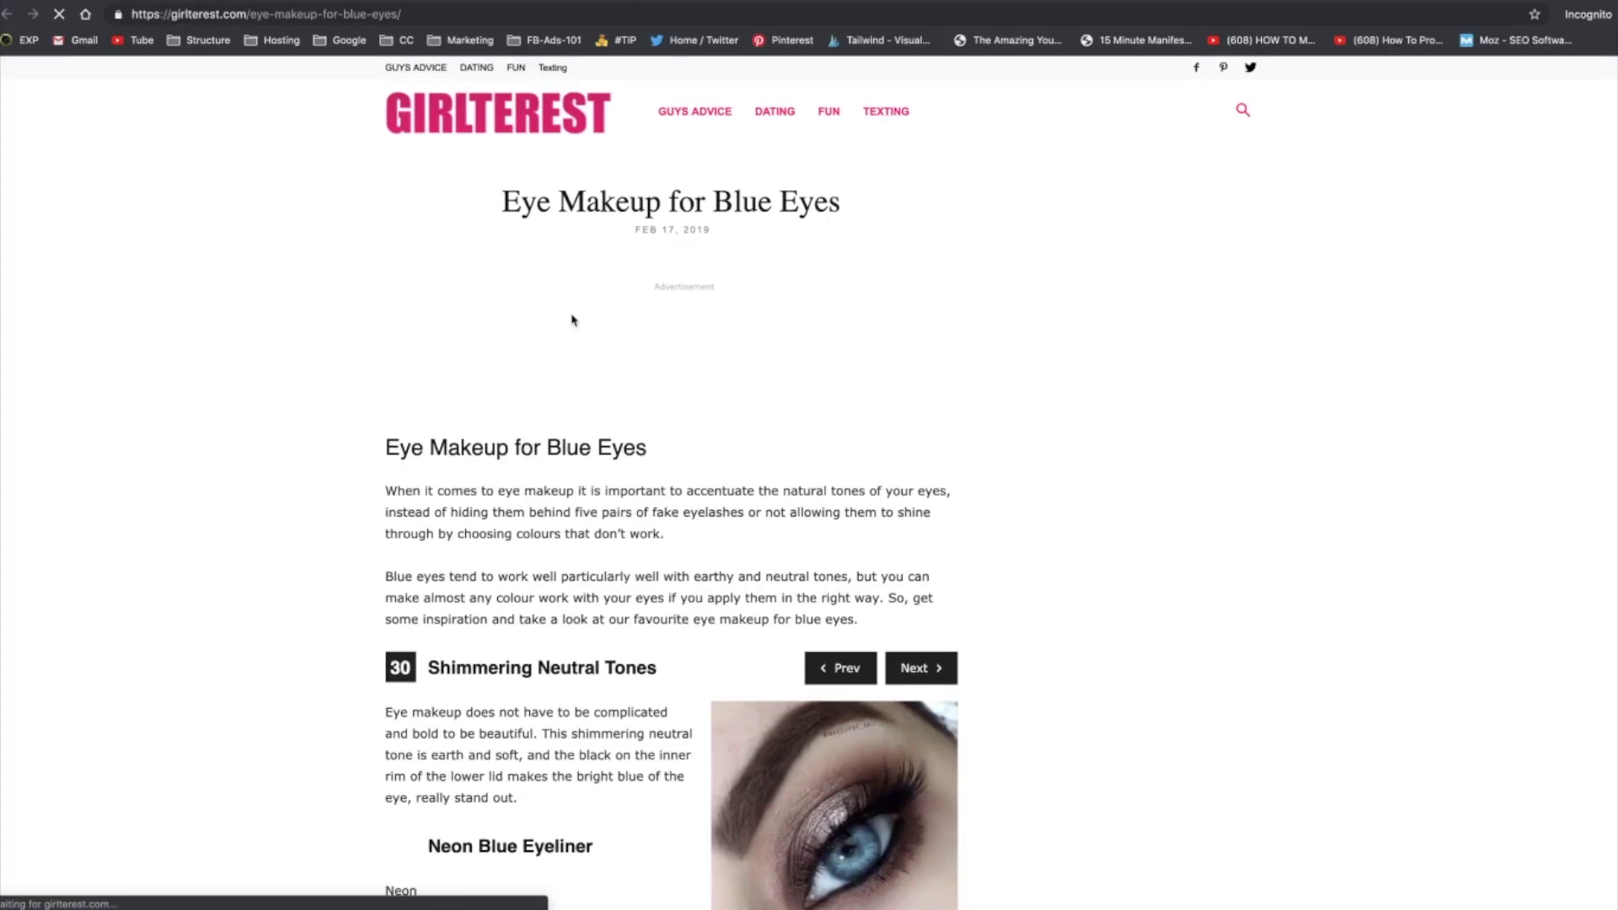
pyautogui.scroll(-7, 336, 316)
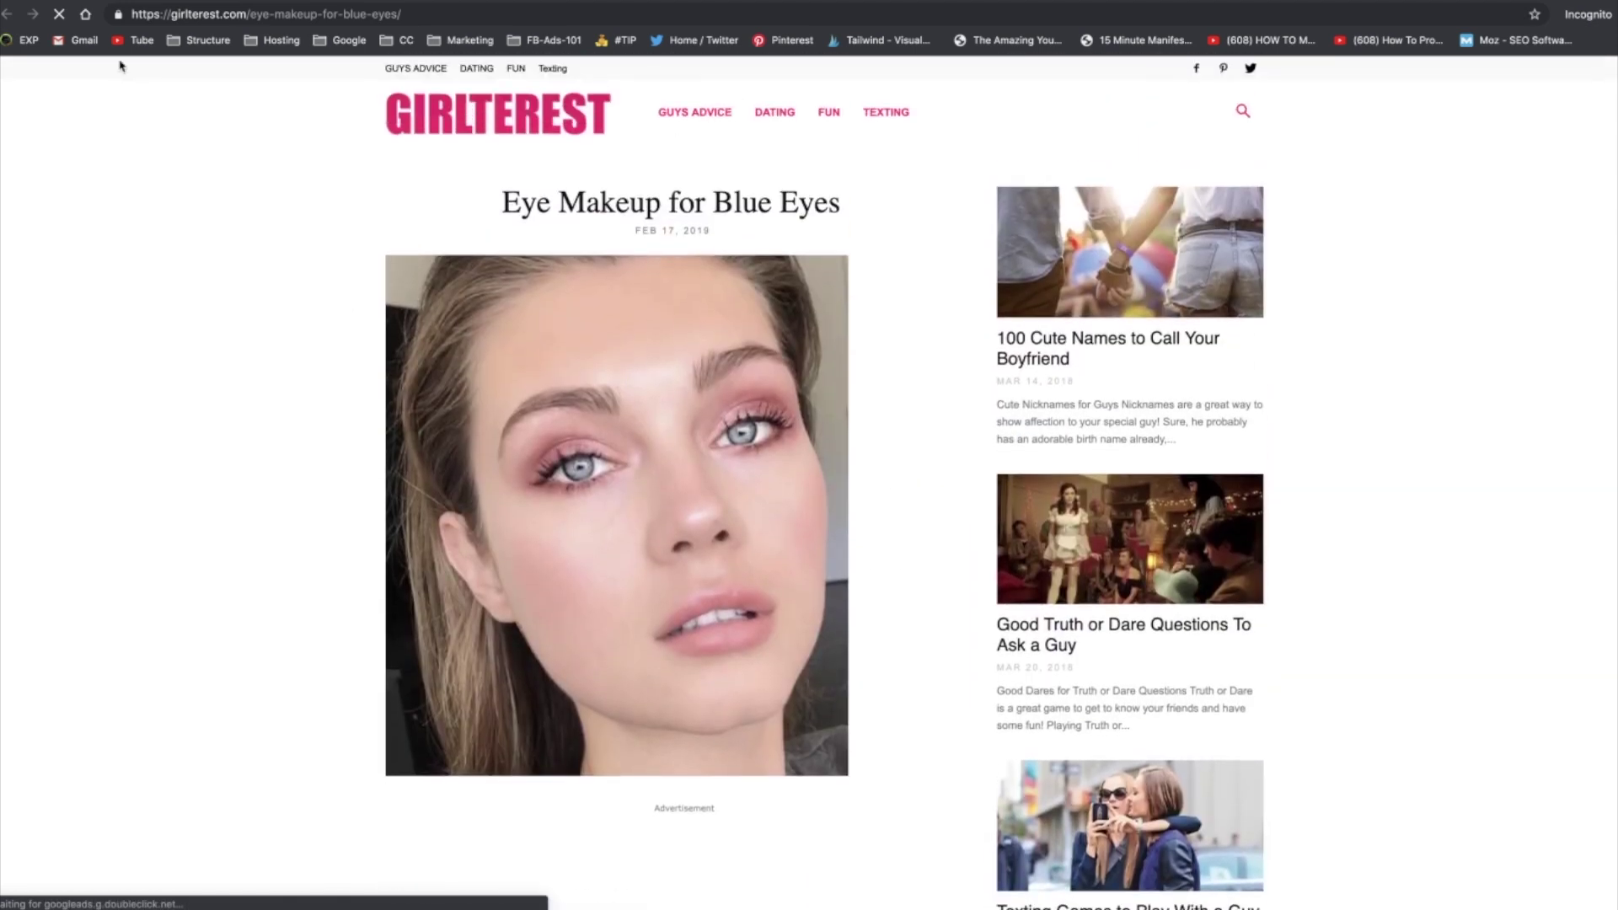
pyautogui.click(424, 484)
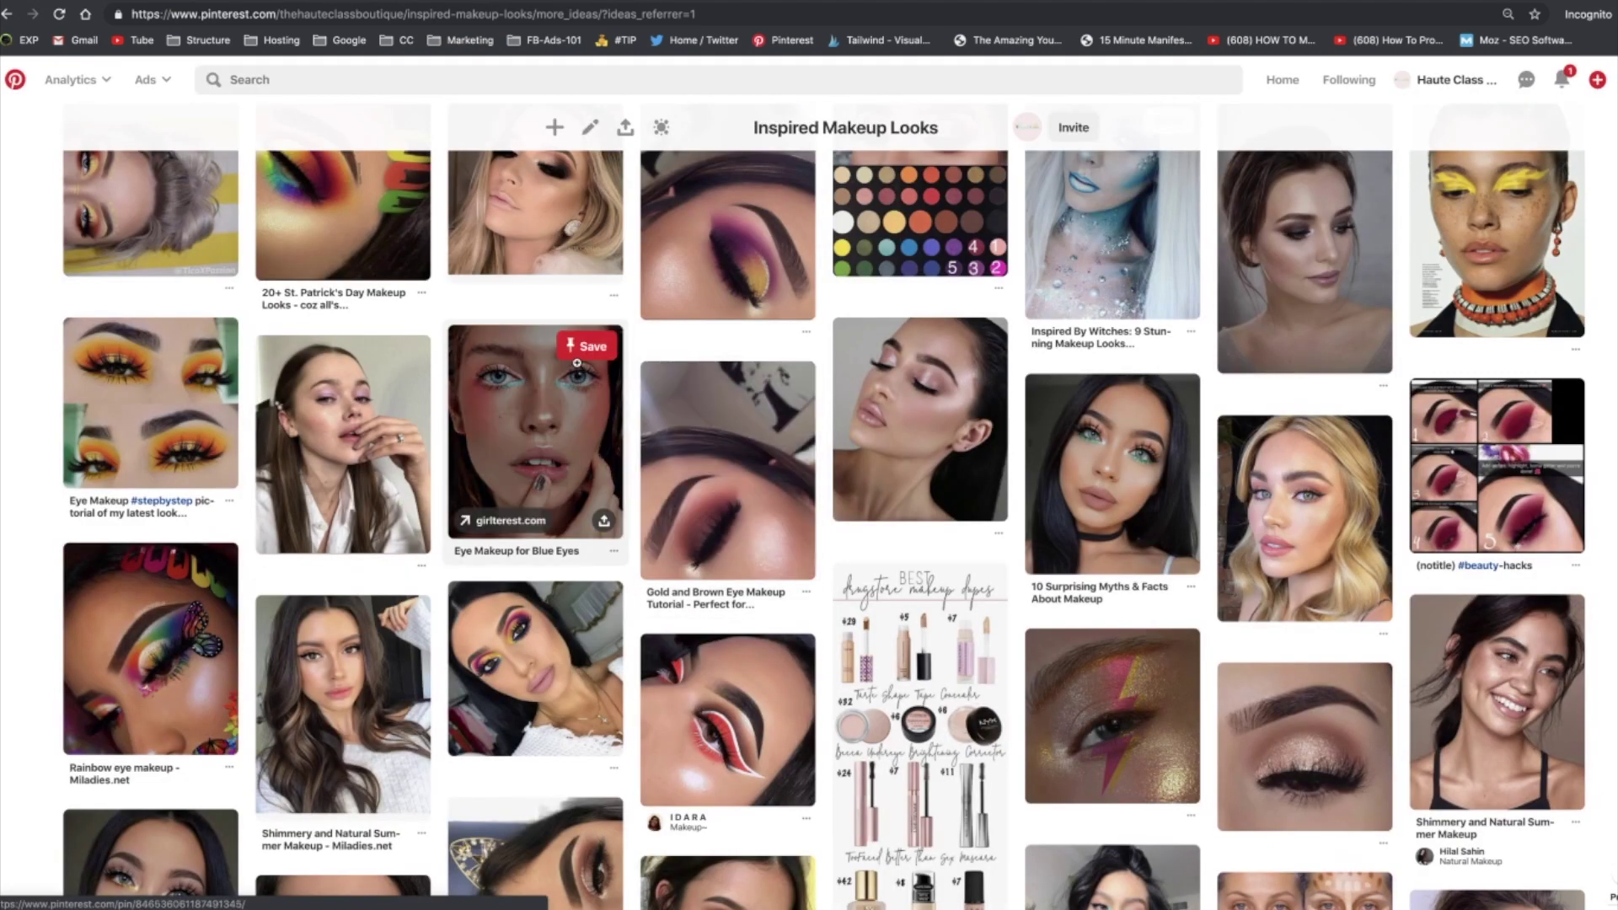
pyautogui.scroll(-10, 581, 422)
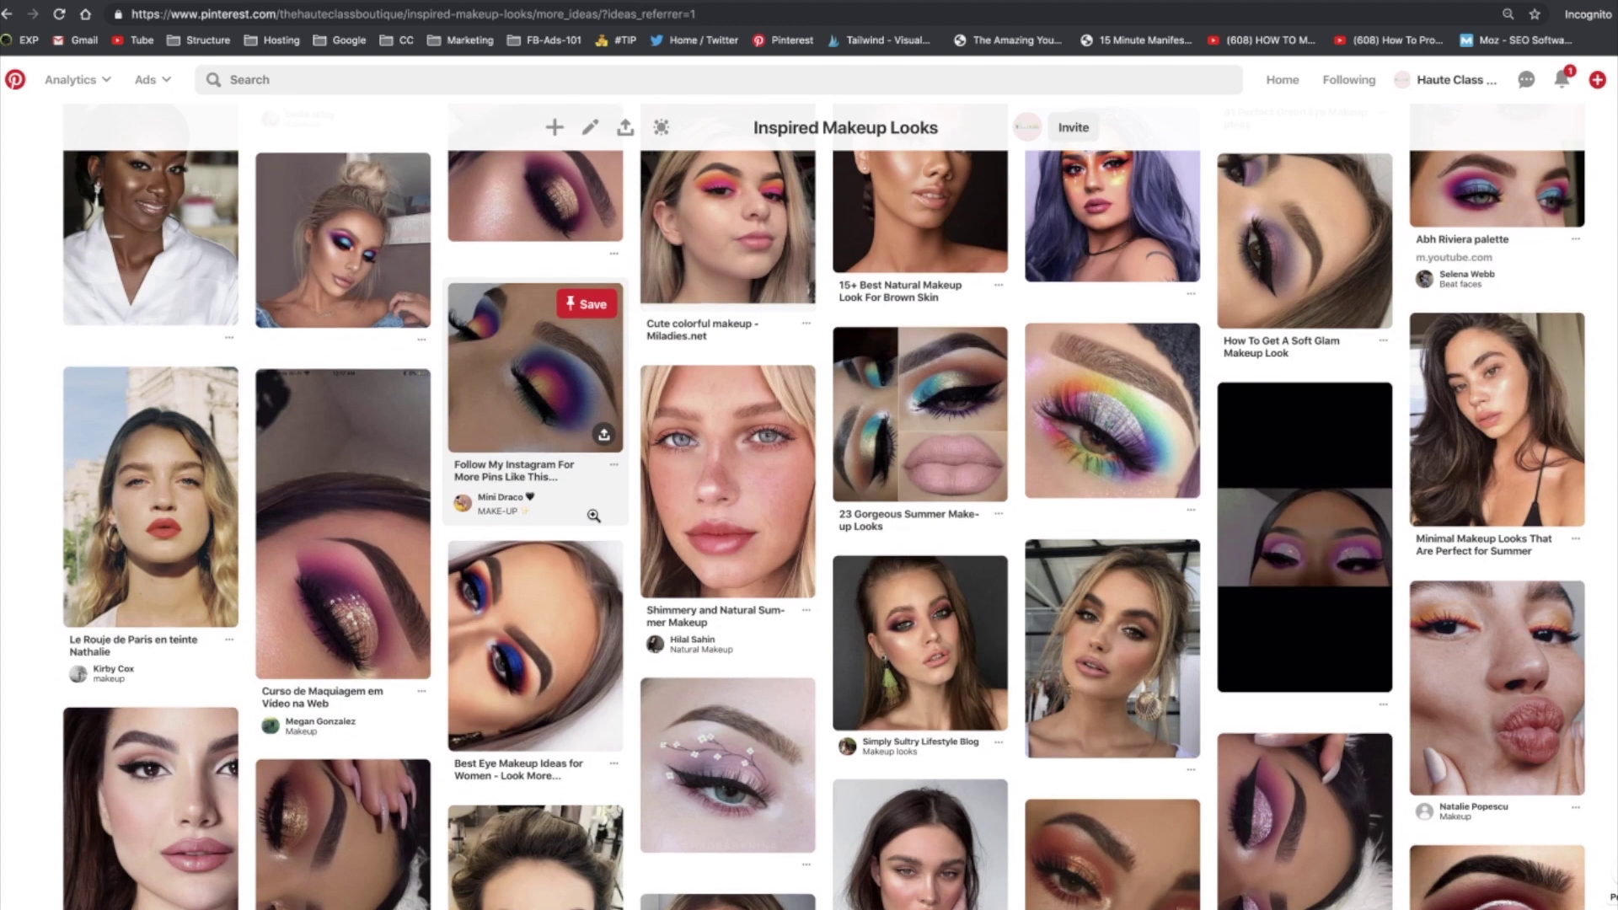
# Return to the profile's boards and create a public board named Hair Styles, copying the name from the plan document
pyautogui.hotkey('alt', 'Left')
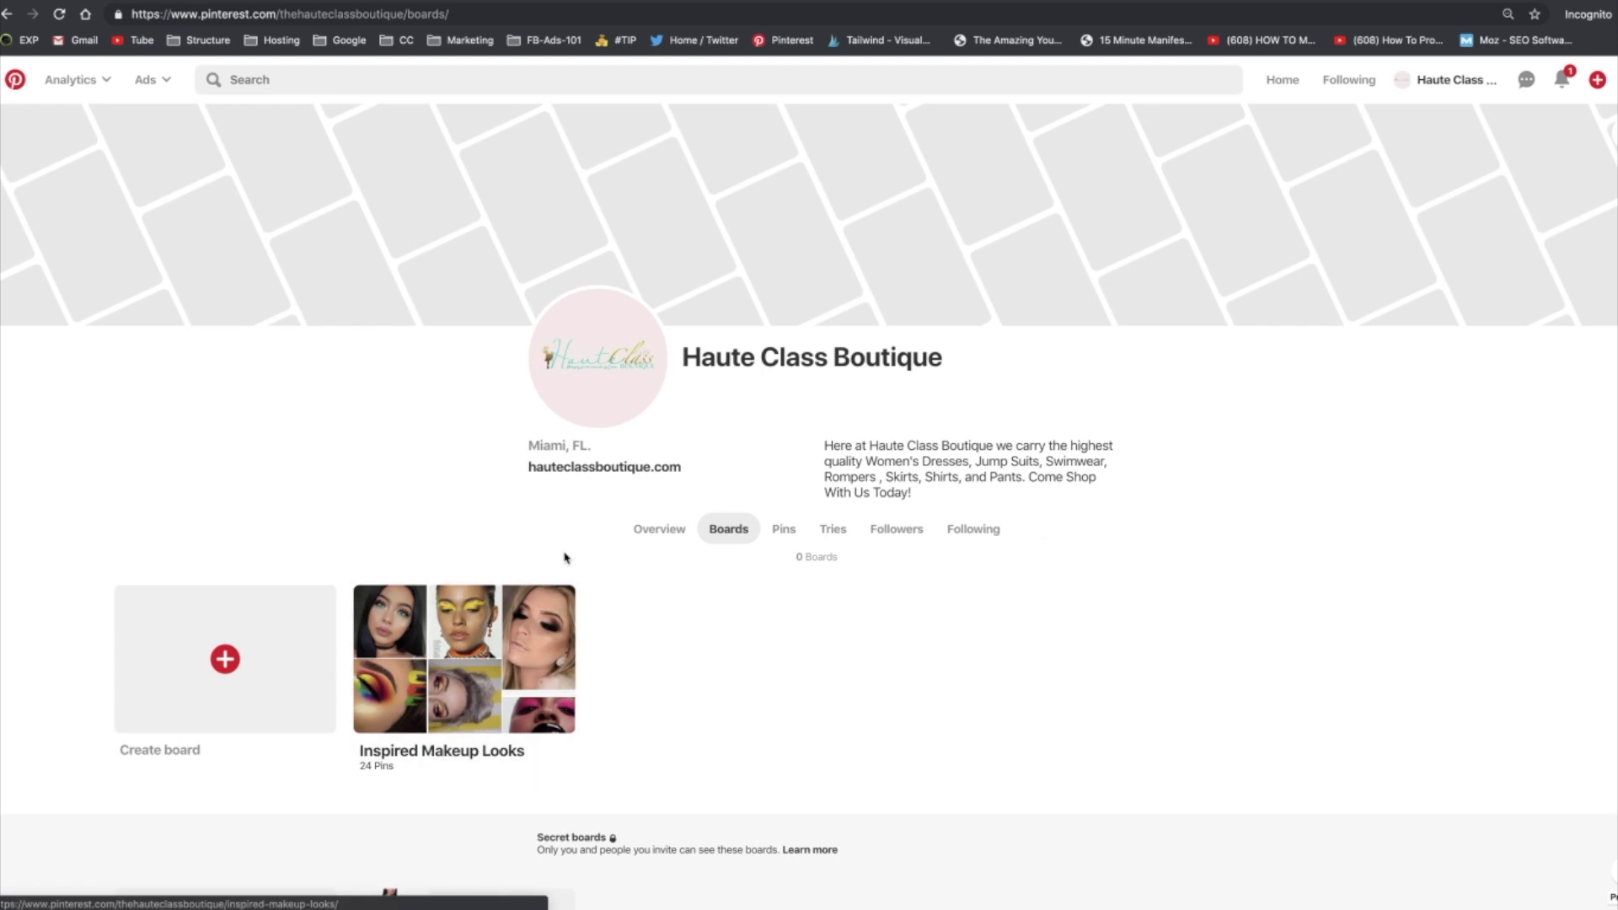
pyautogui.click(213, 669)
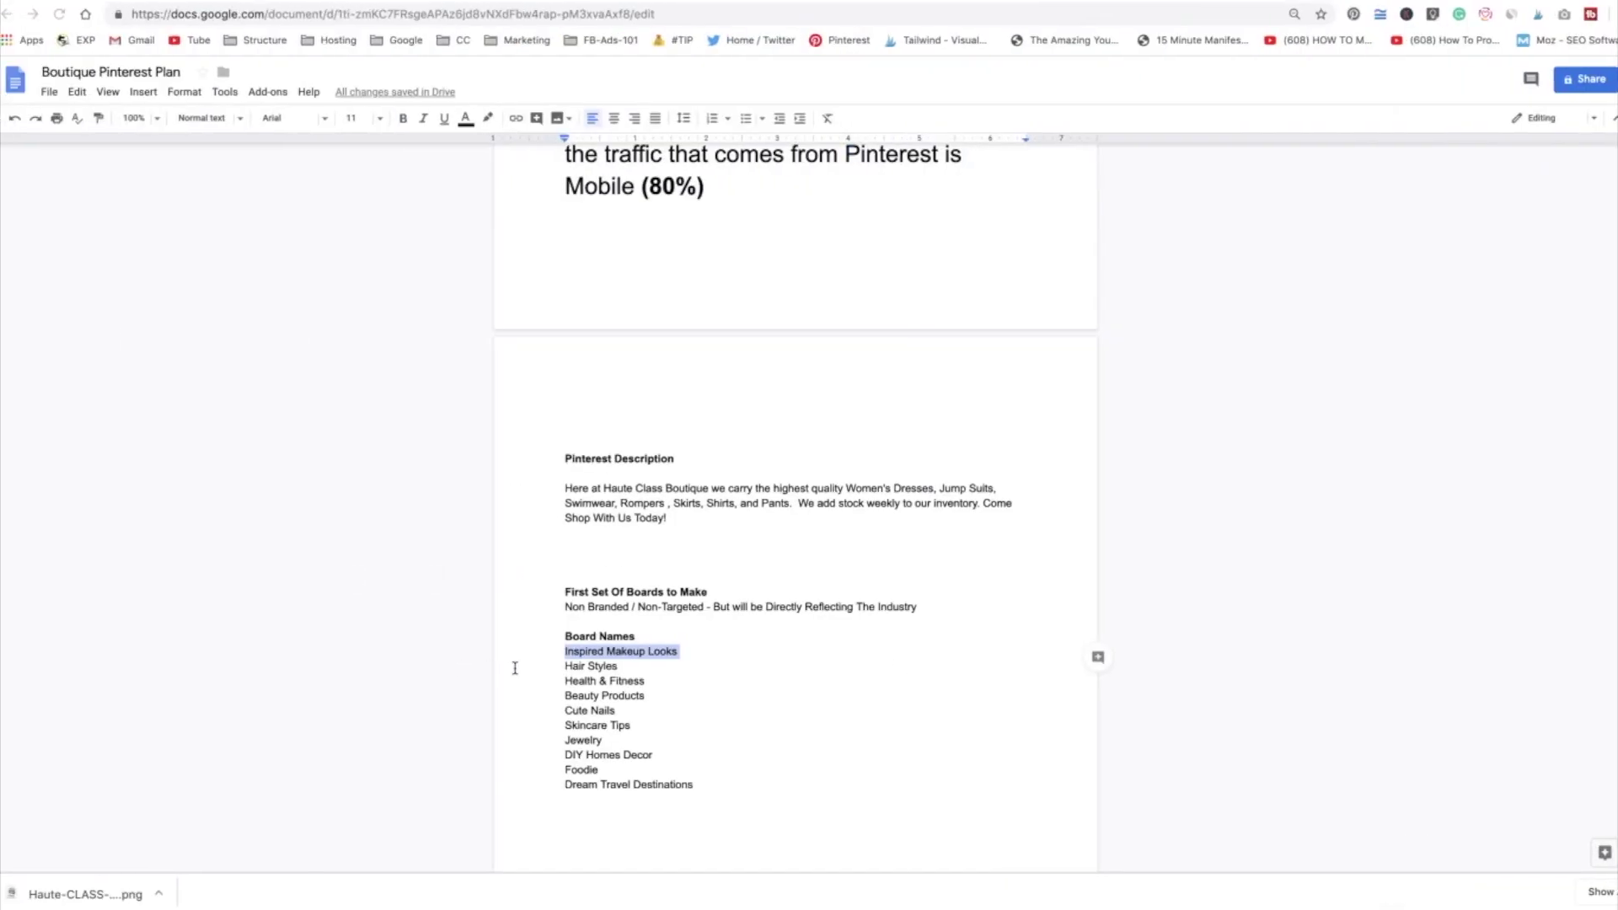
pyautogui.moveTo(620, 665); pyautogui.dragTo(556, 666)
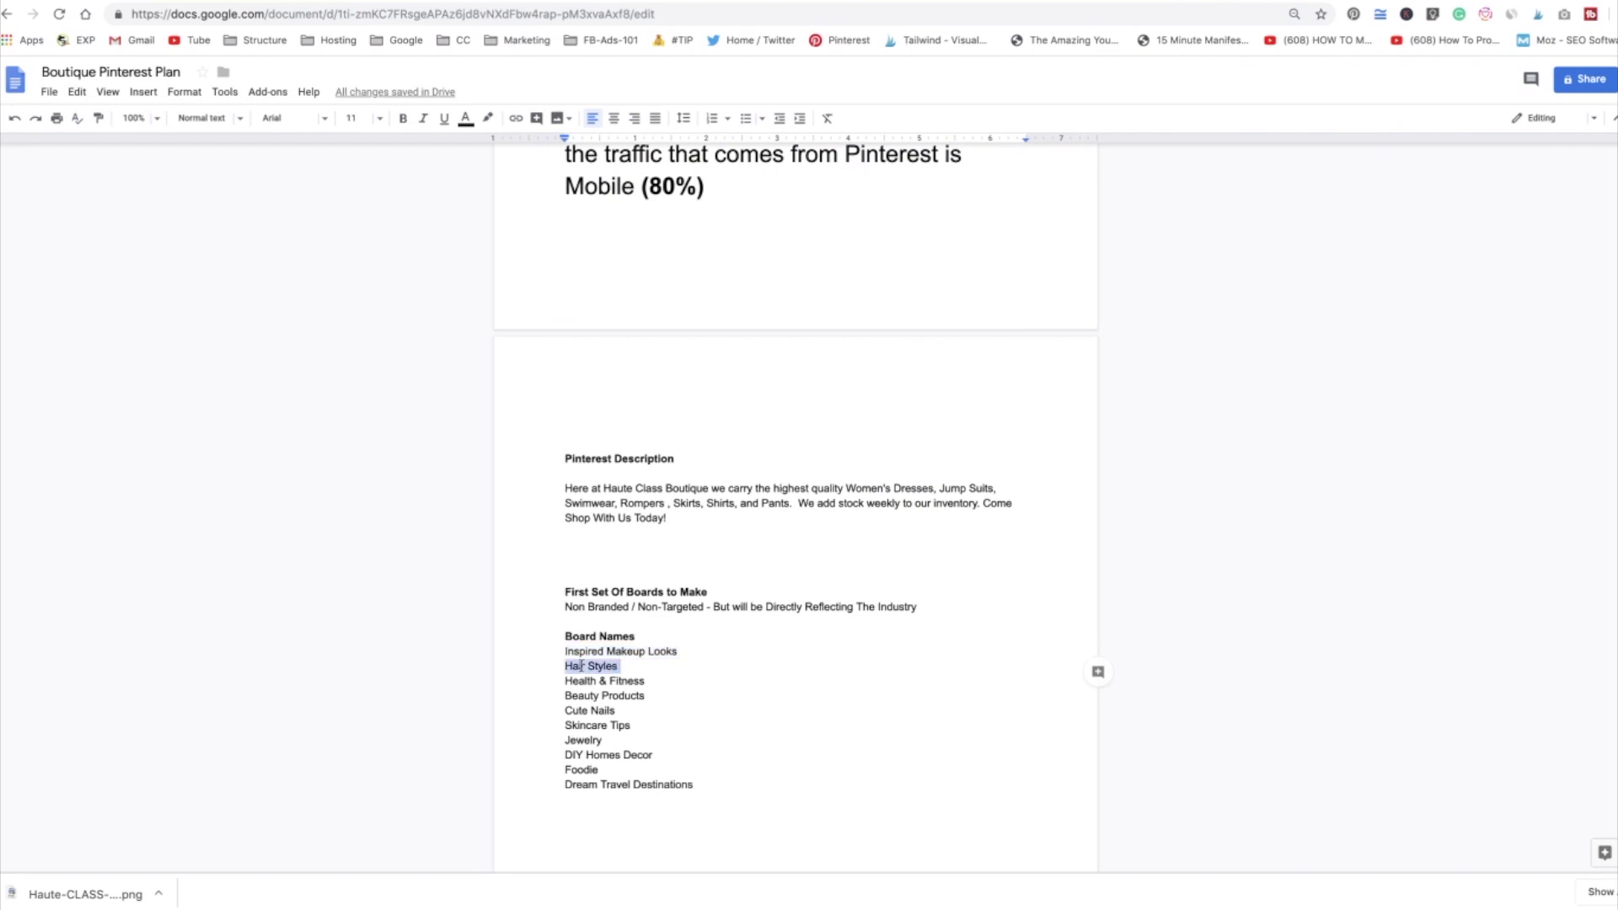
pyautogui.rightClick(581, 666)
pyautogui.scroll(1, 581, 666)
pyautogui.click(639, 323)
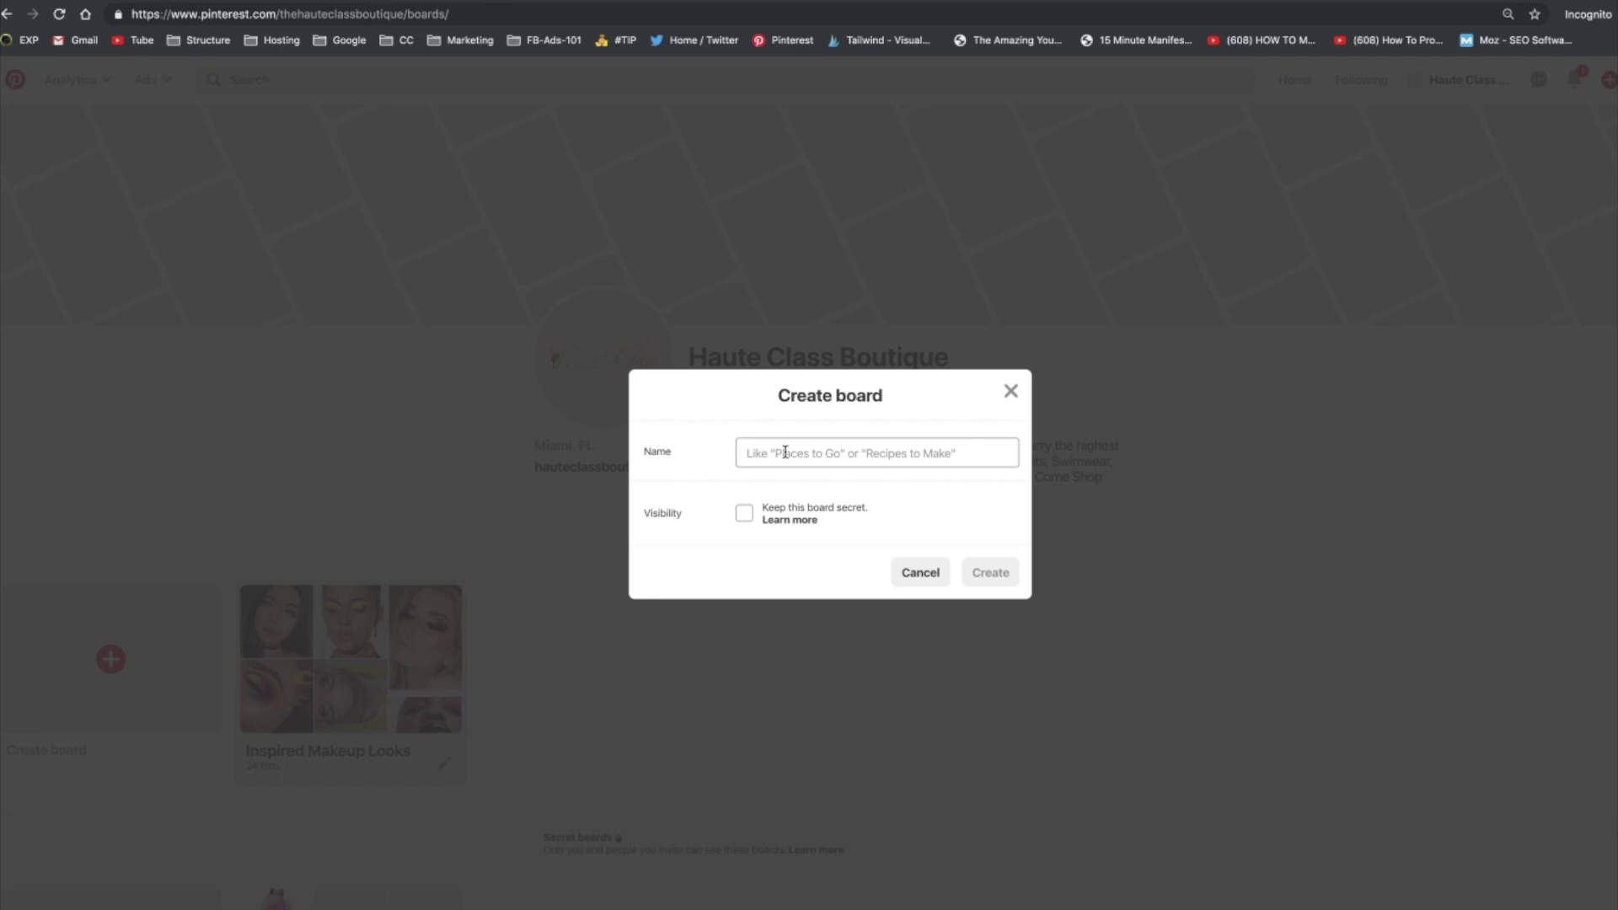
pyautogui.rightClick(787, 452)
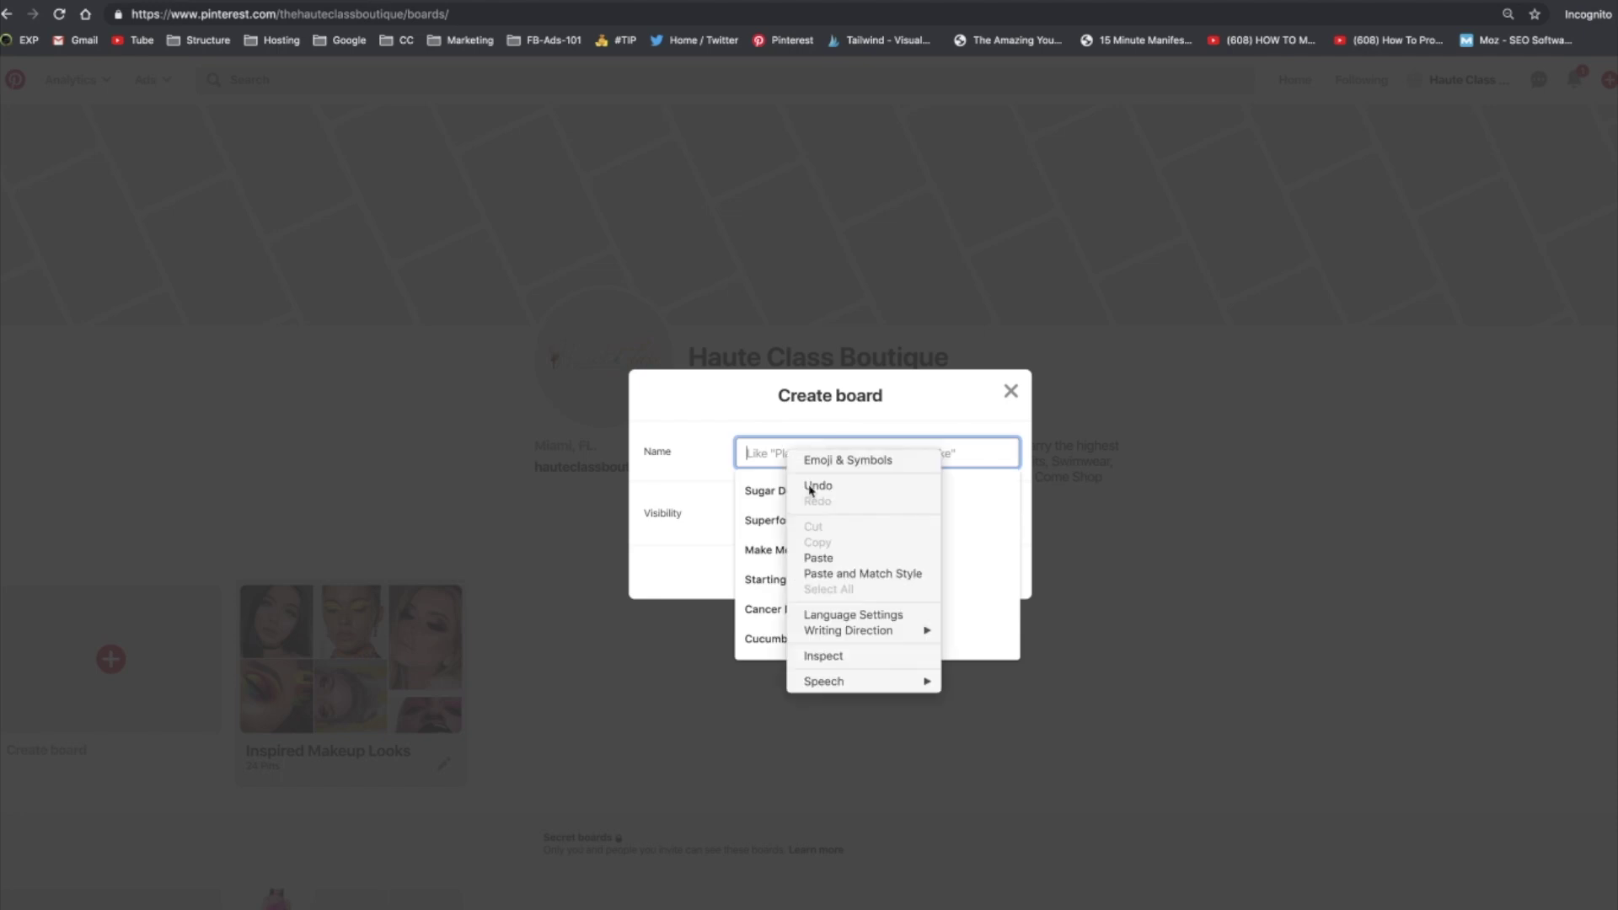
pyautogui.click(817, 558)
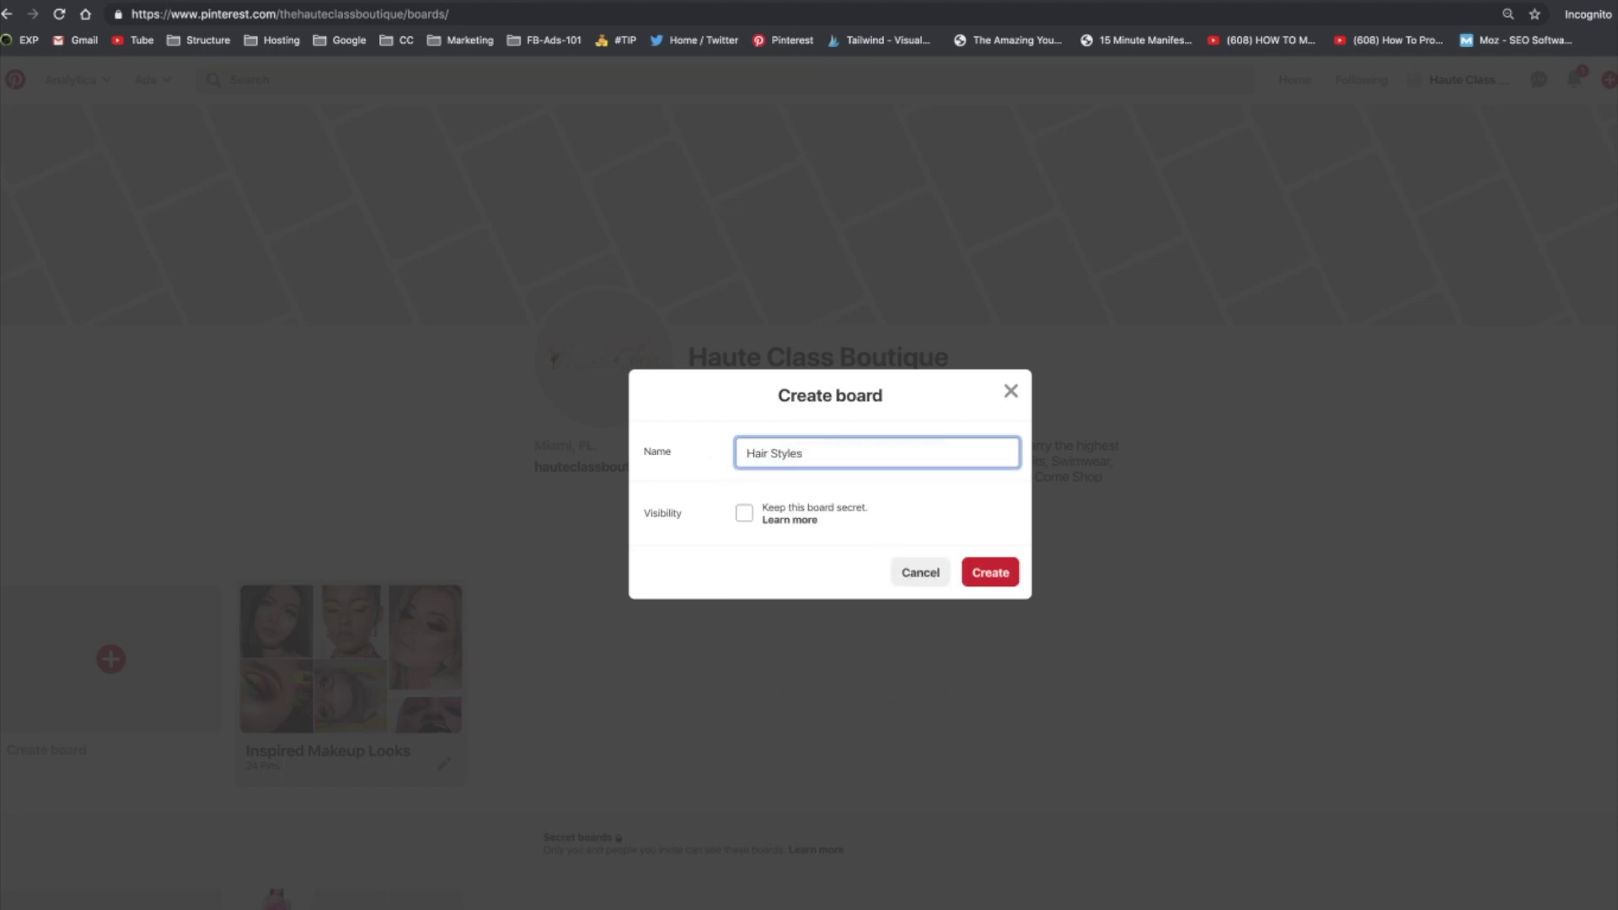
pyautogui.click(981, 573)
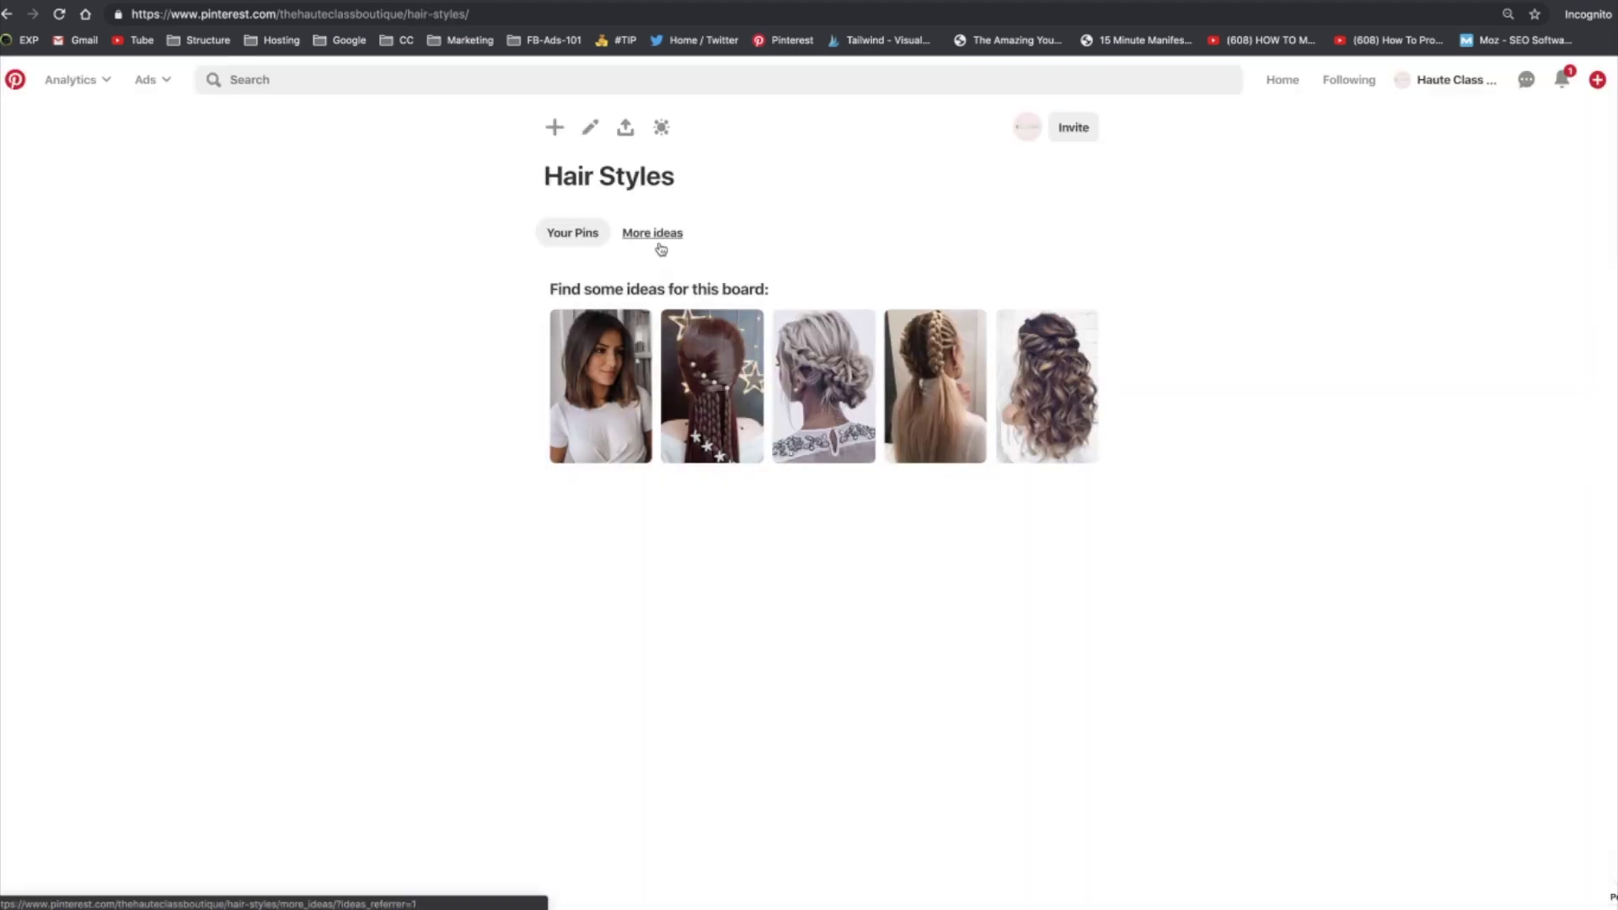
# Browse the suggested ideas for the Hair Styles board and save suitable hairstyle pins to it
pyautogui.click(654, 233)
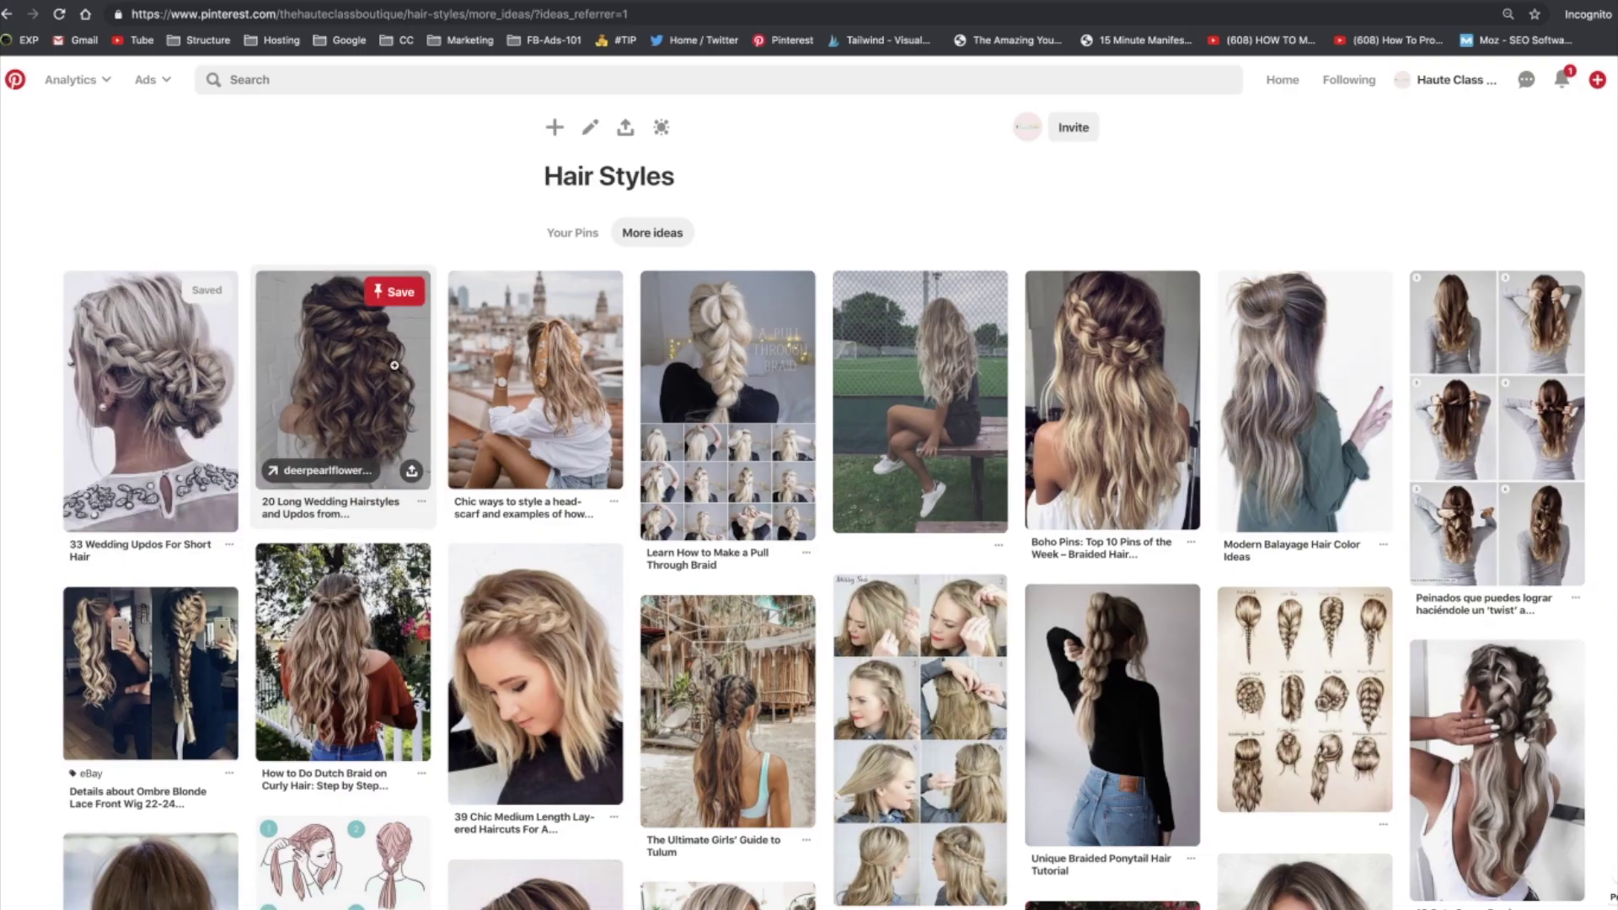
pyautogui.scroll(-15, 341, 474)
pyautogui.scroll(-20, 1211, 446)
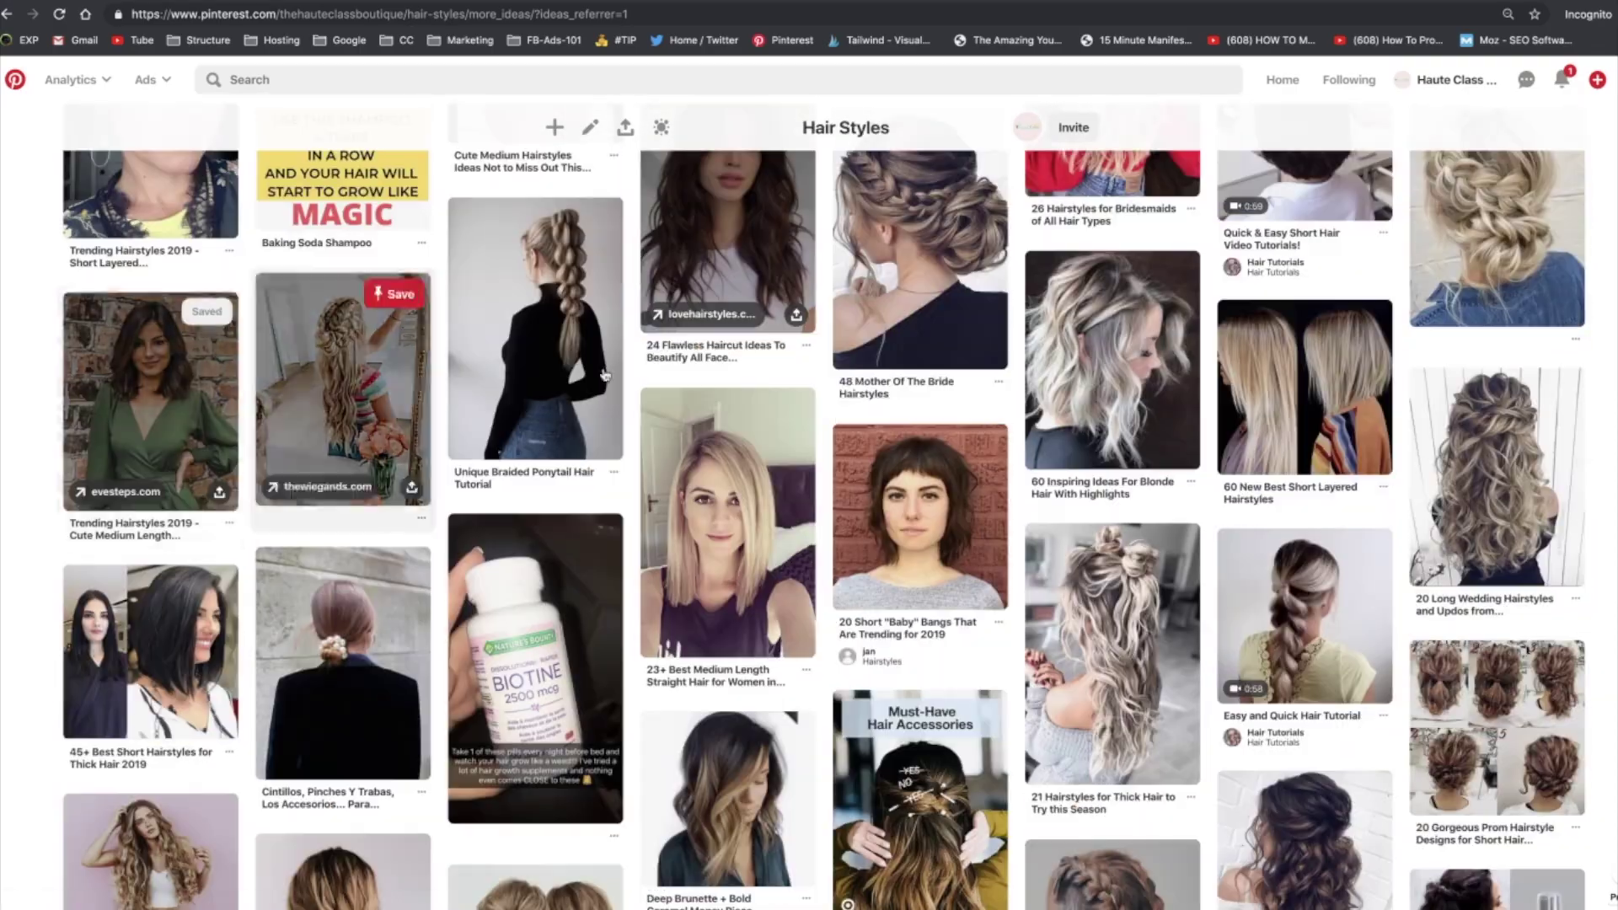
pyautogui.scroll(-20, 1211, 447)
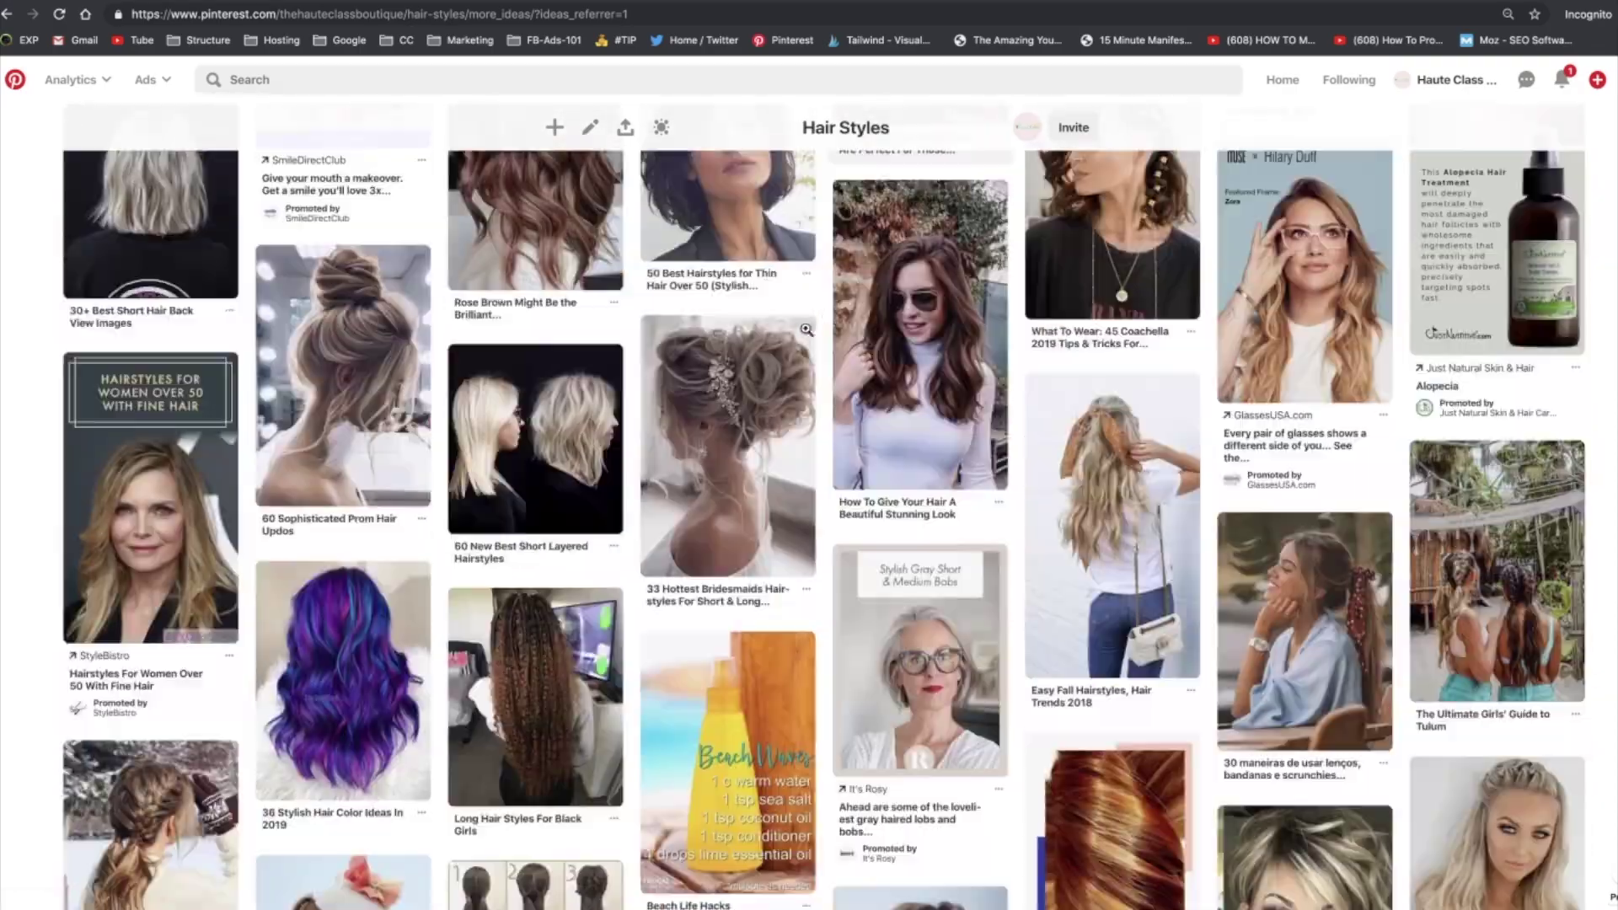
pyautogui.scroll(-20, 1211, 280)
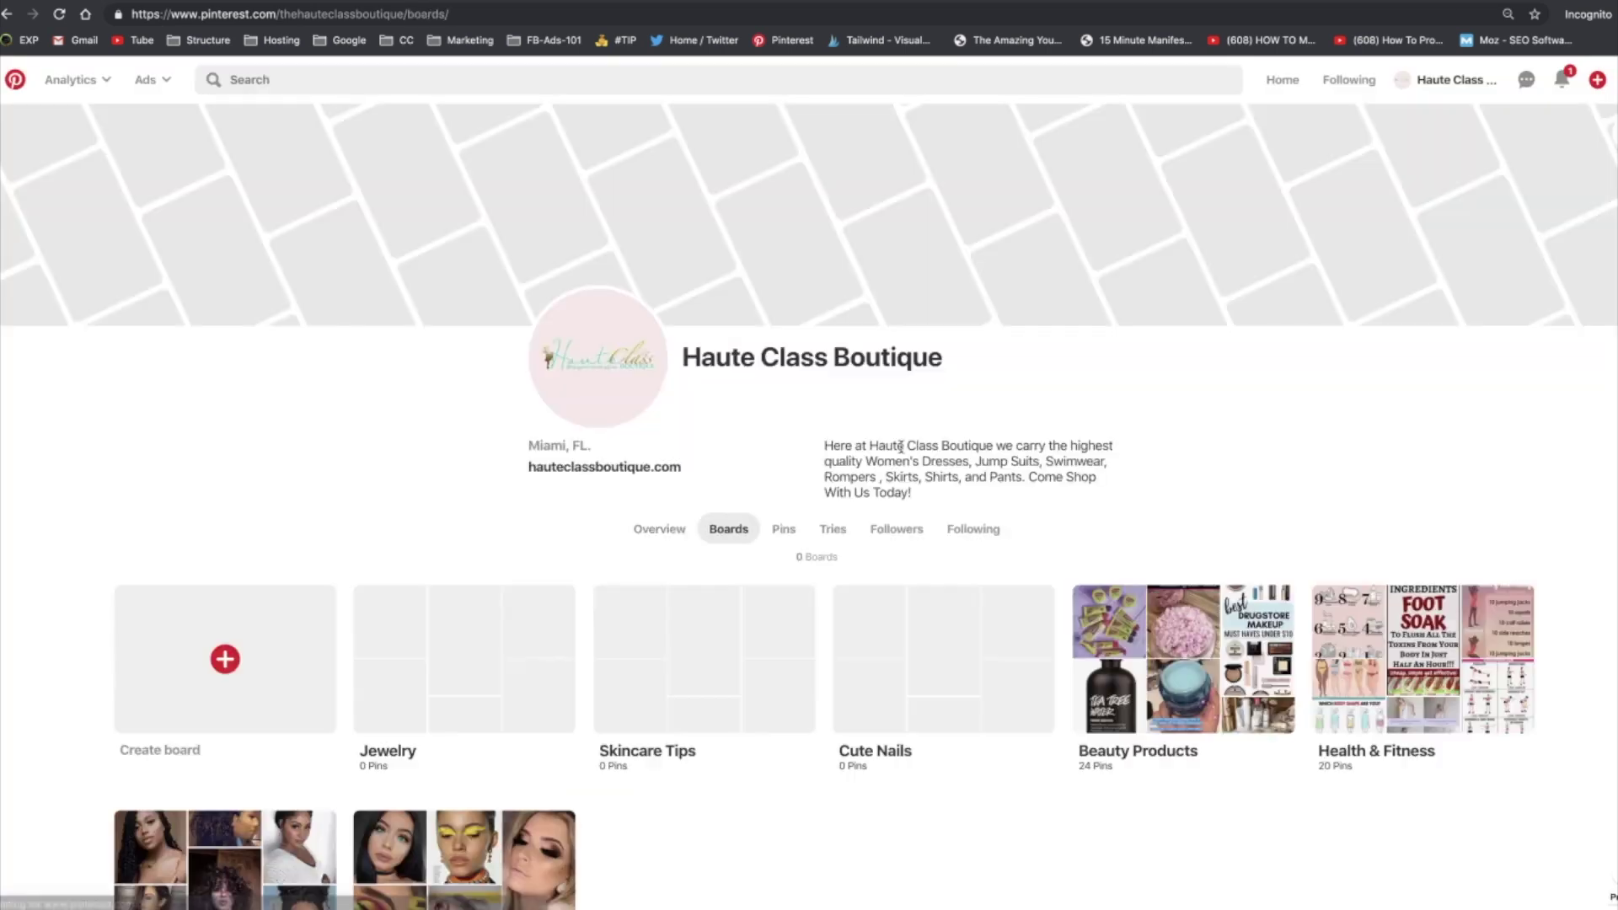
# Create the Dream Travel Destinations board and save suggested travel pins to it
pyautogui.click(987, 572)
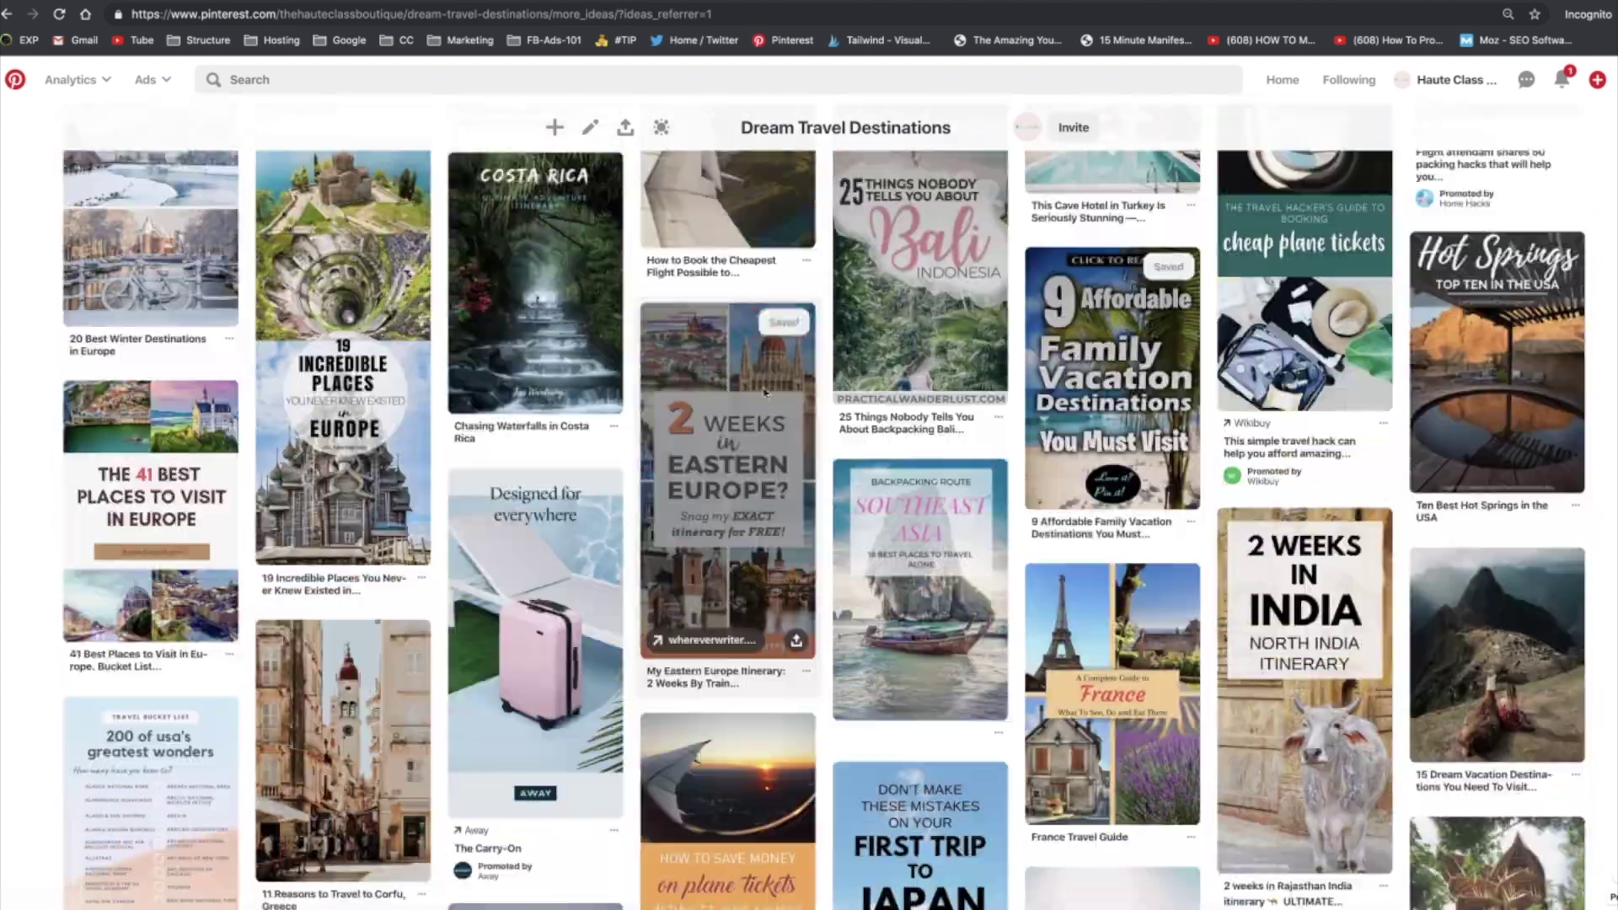
# Browse further through the suggested ideas and save more travel pins to the Dream Travel Destinations board
pyautogui.scroll(-20, 589, 284)
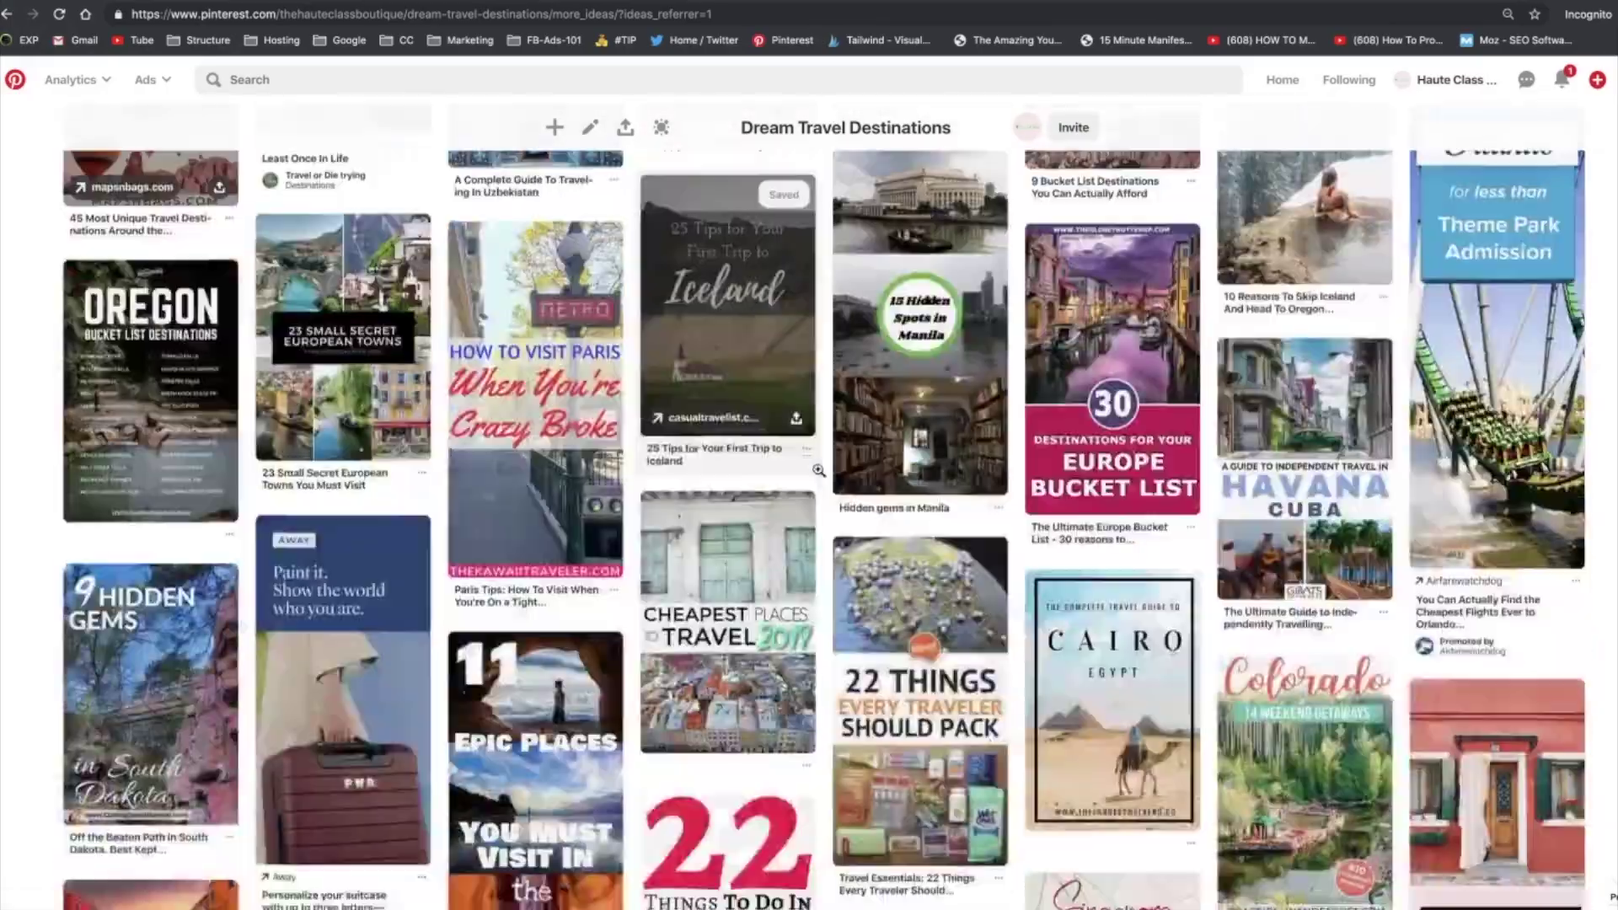
pyautogui.scroll(-20, 809, 558)
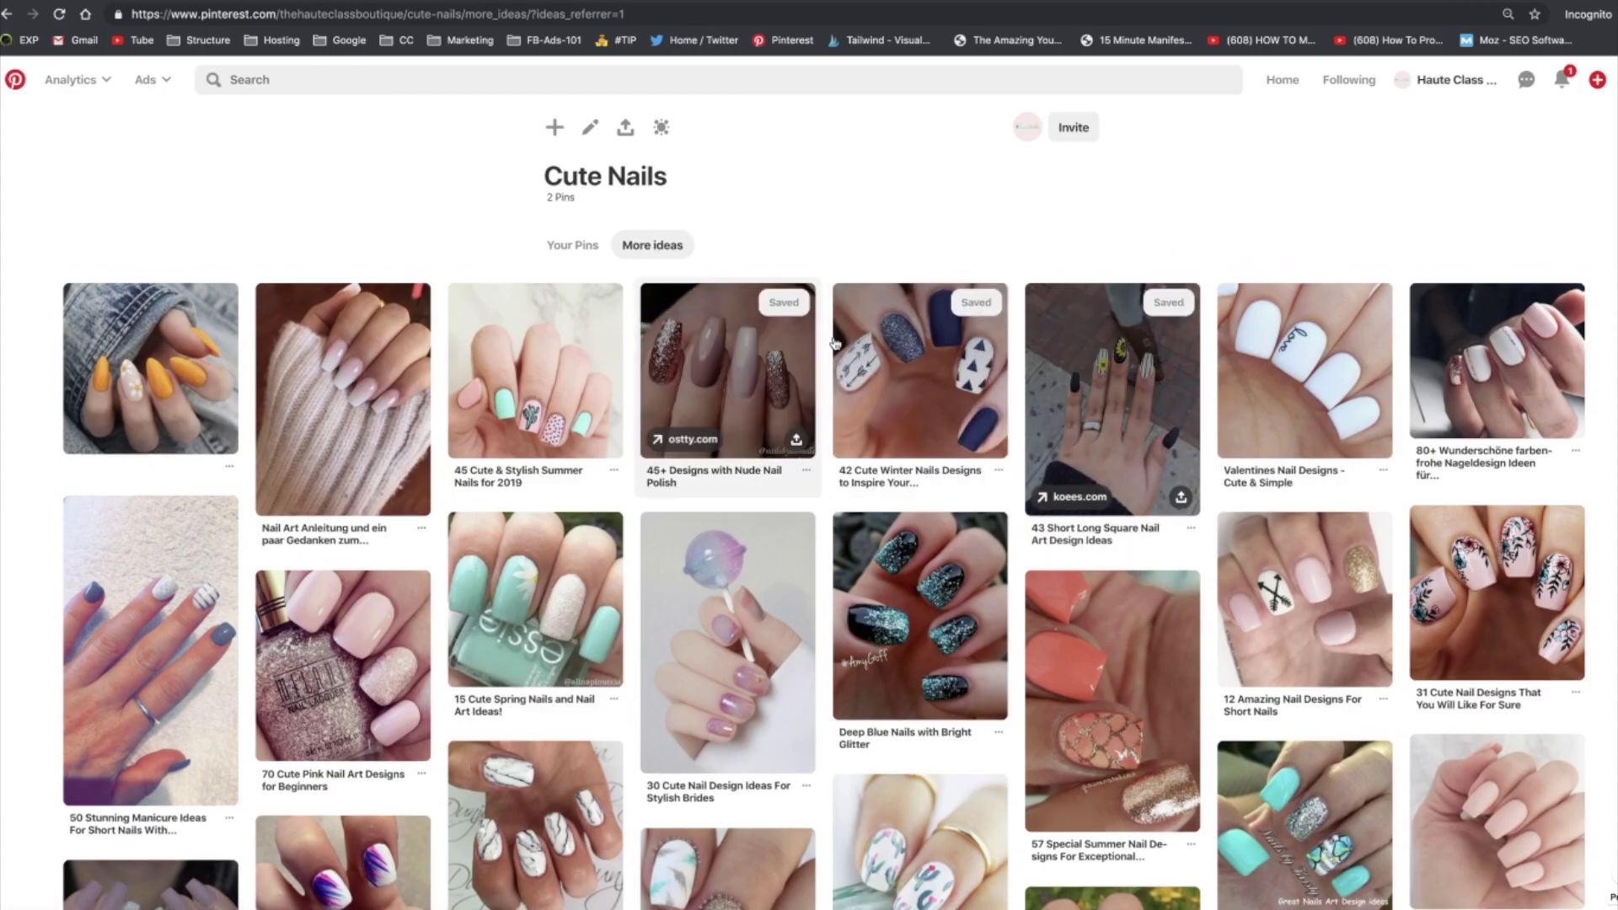
# Browse the suggested ideas for the Cute Nails board and save suitable nail design pins to it
pyautogui.scroll(-10, 741, 404)
pyautogui.scroll(-15, 742, 404)
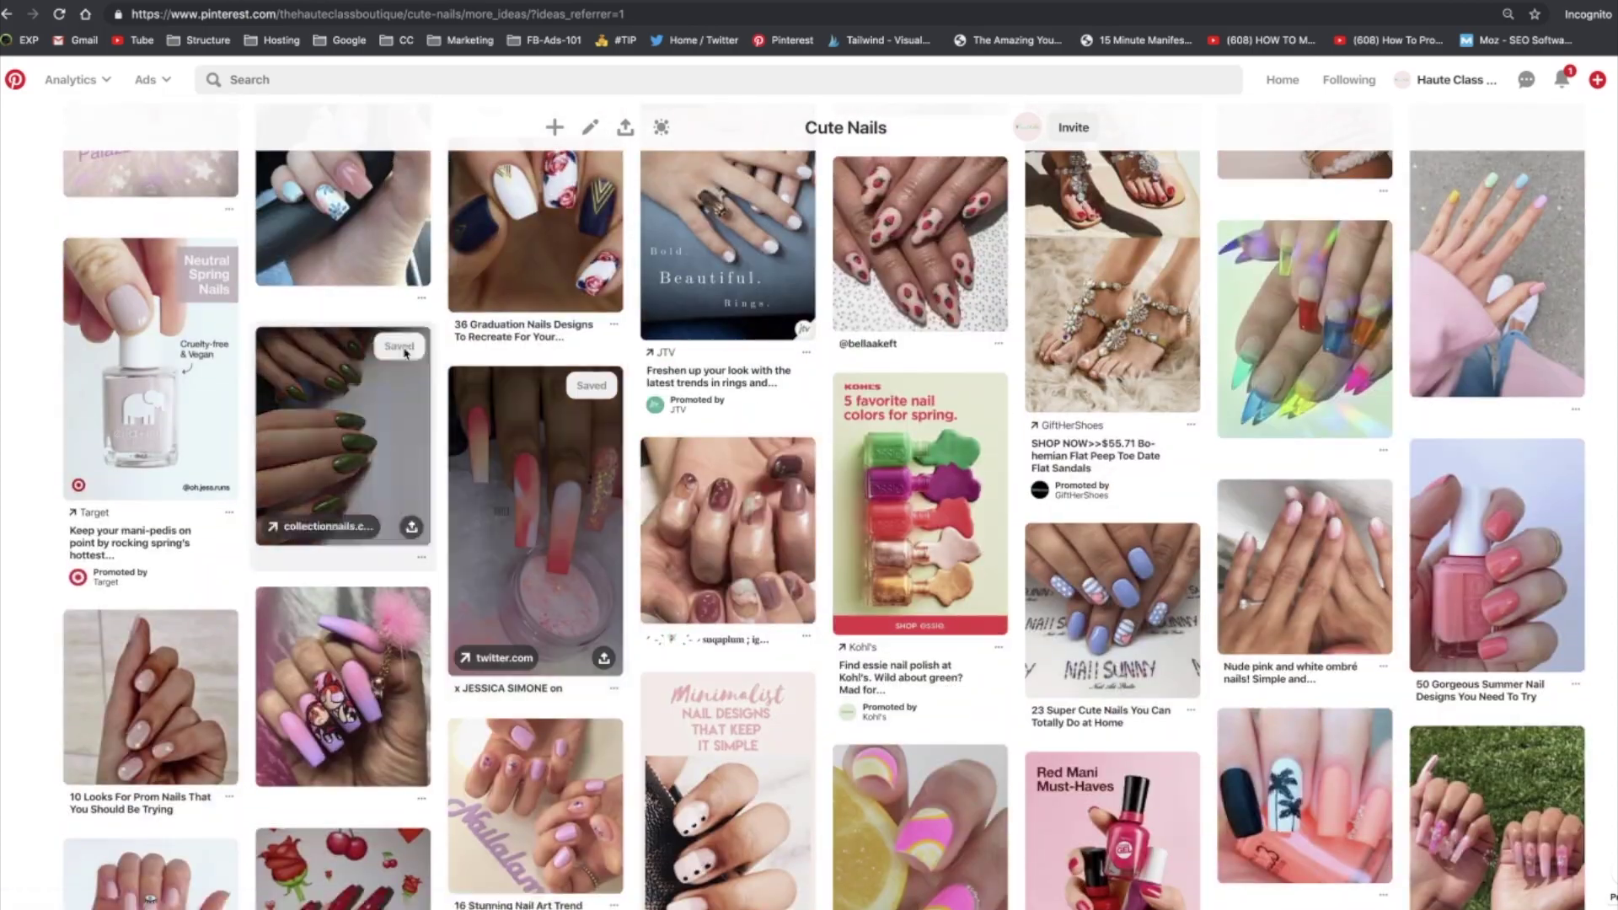
pyautogui.scroll(-12, 794, 377)
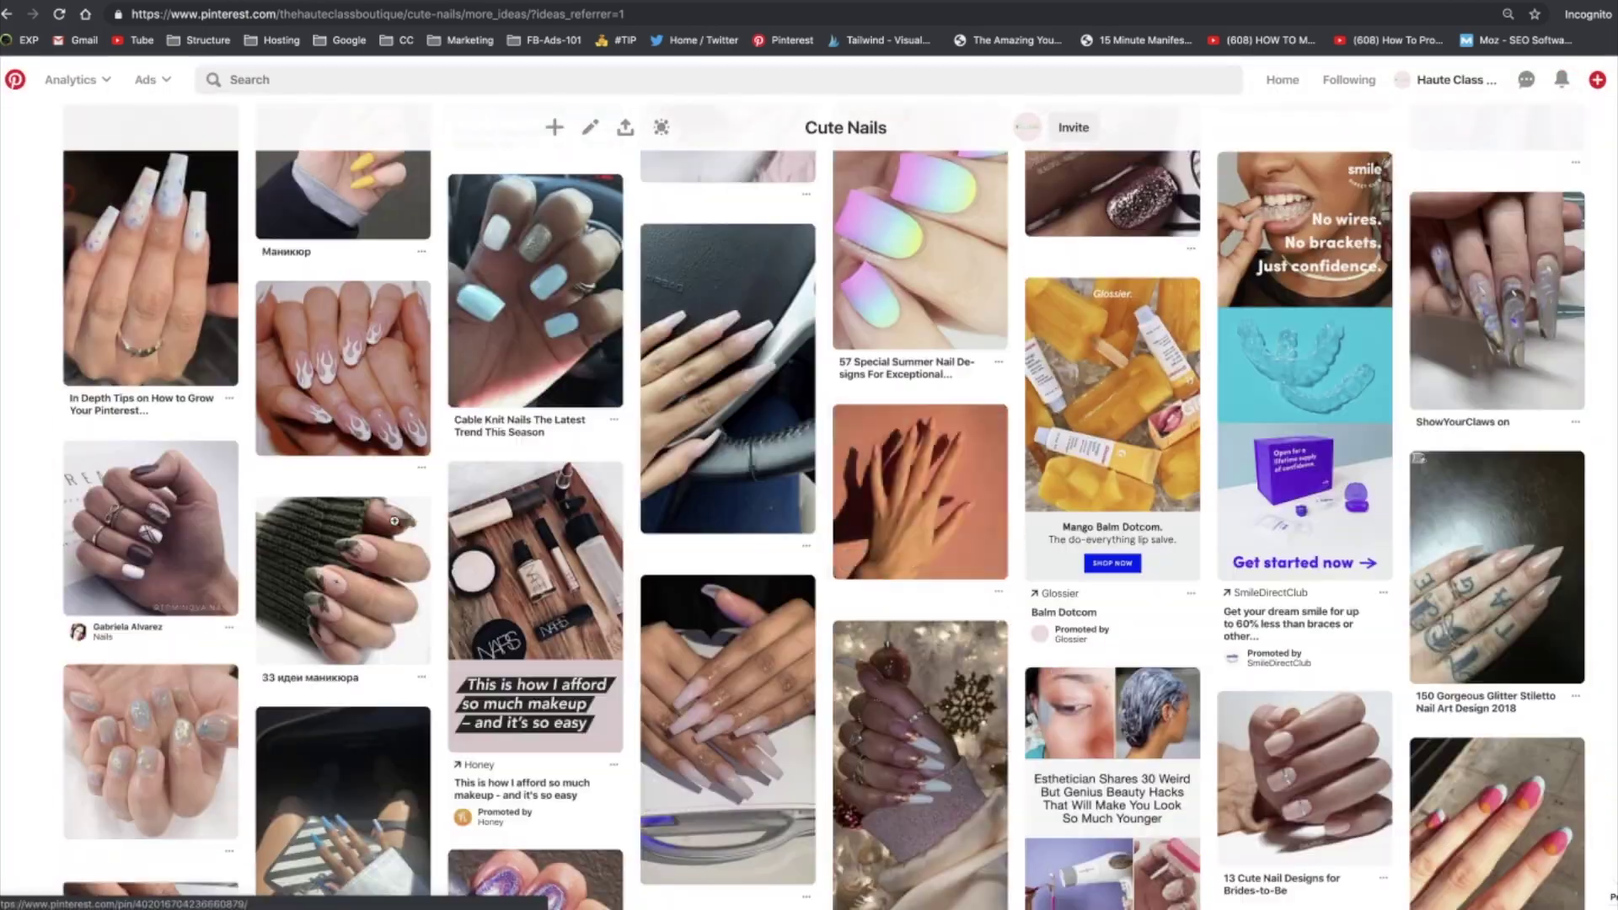
pyautogui.click(992, 424)
pyautogui.click(995, 467)
pyautogui.scroll(-12, 575, 355)
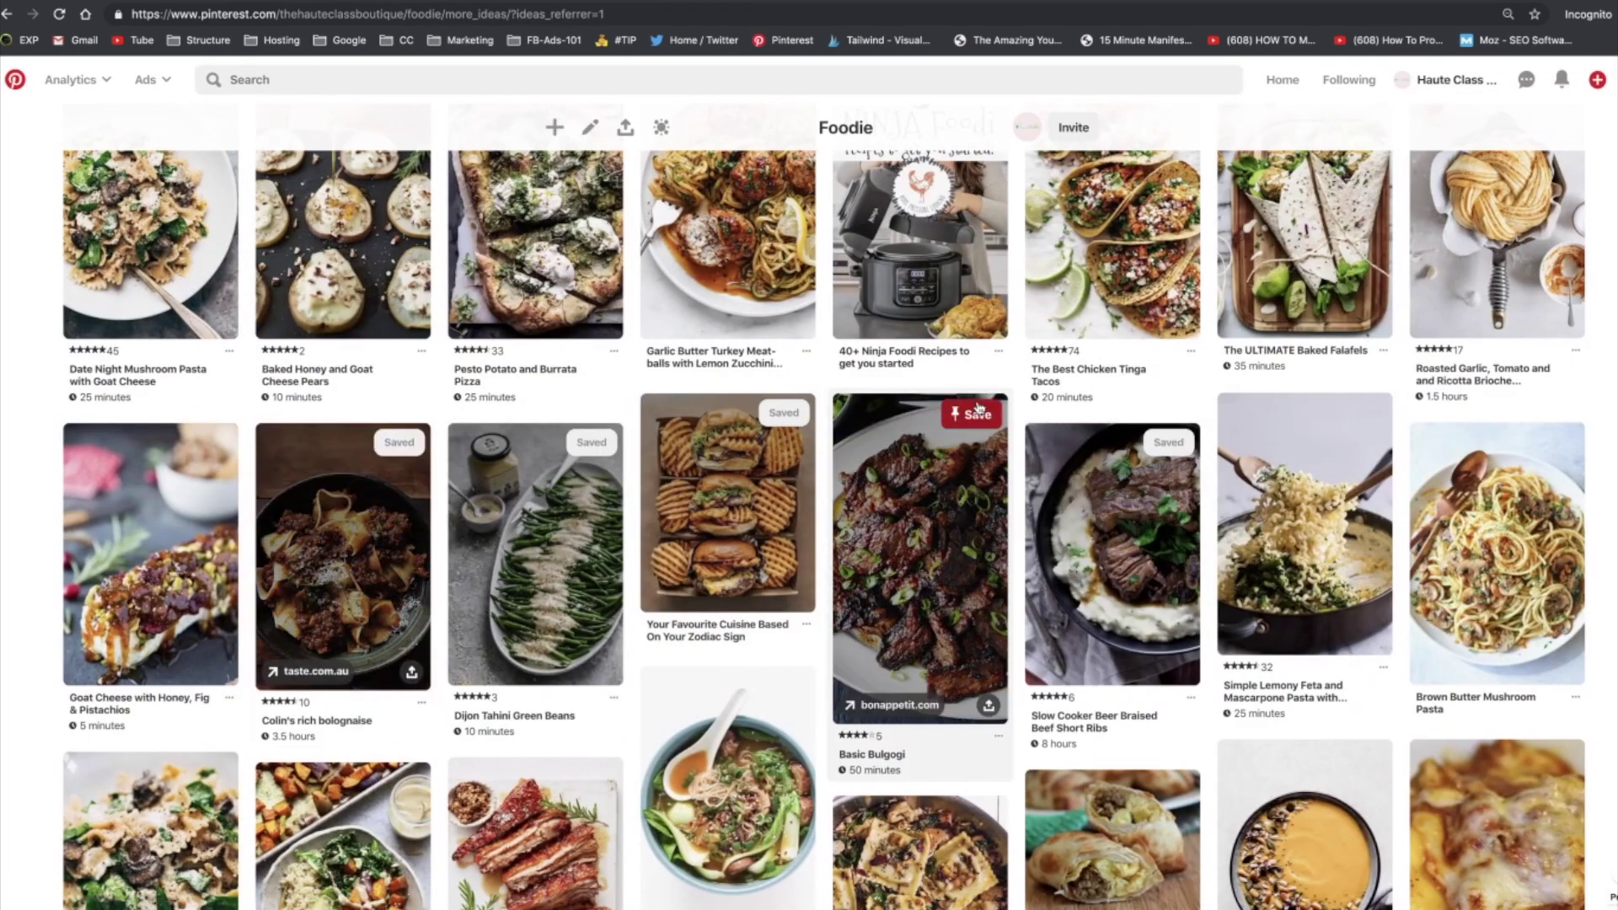
# Save suggested recipe pins to the Foodie board
pyautogui.scroll(2, 978, 409)
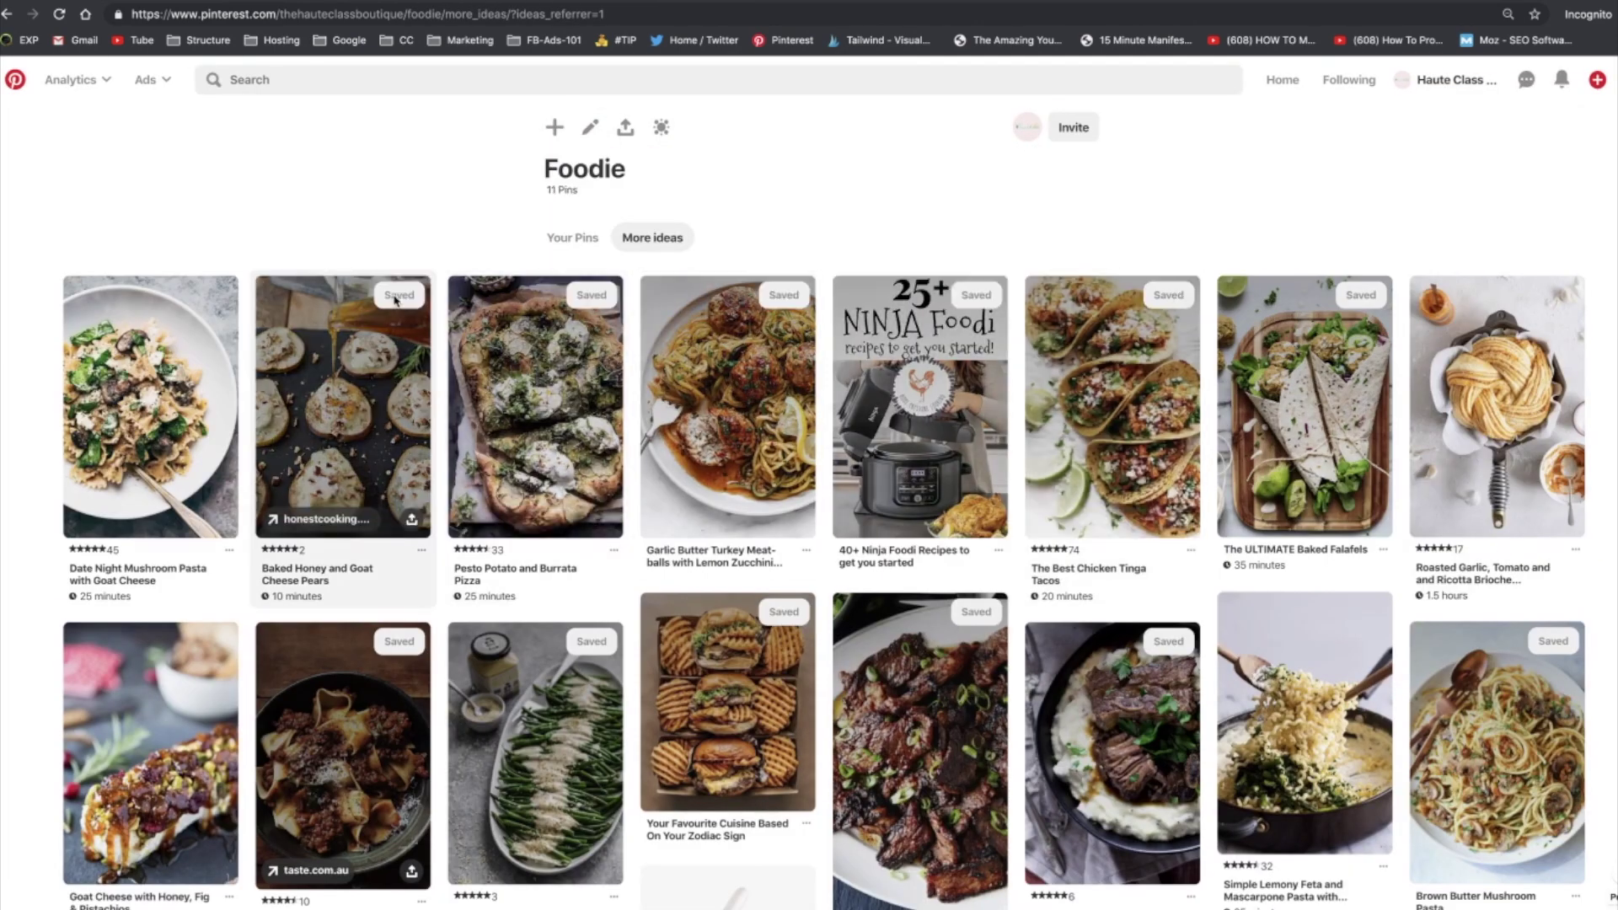
pyautogui.scroll(-10, 532, 487)
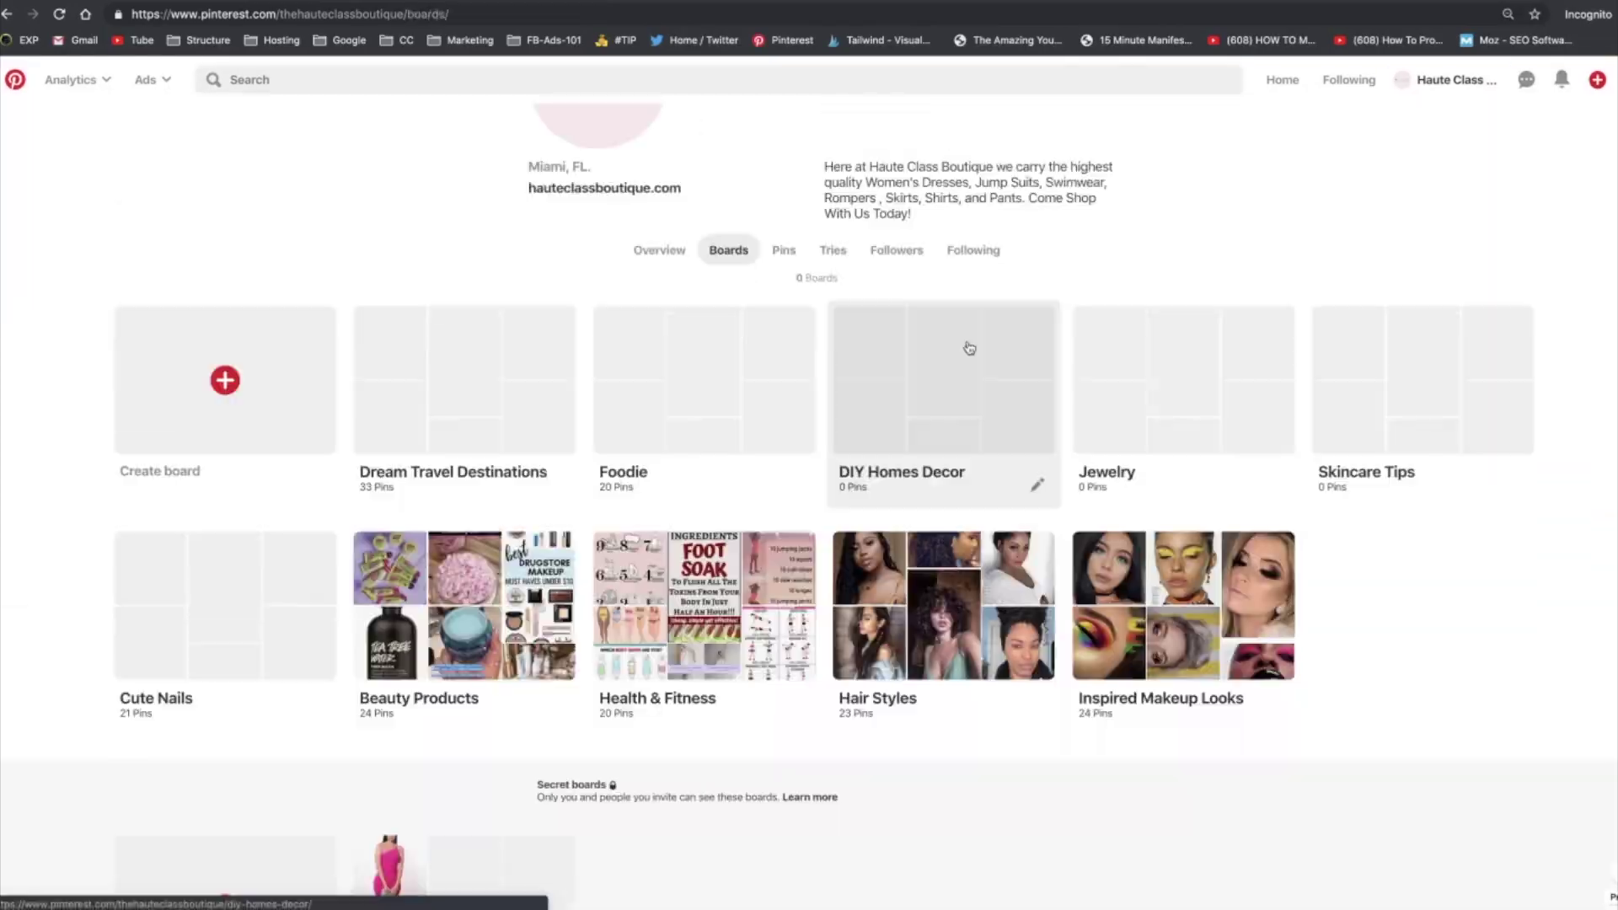
# Open the DIY Homes Decor board and save suggested home decor pins to it
pyautogui.click(967, 351)
pyautogui.scroll(-5, 588, 394)
pyautogui.scroll(-15, 589, 394)
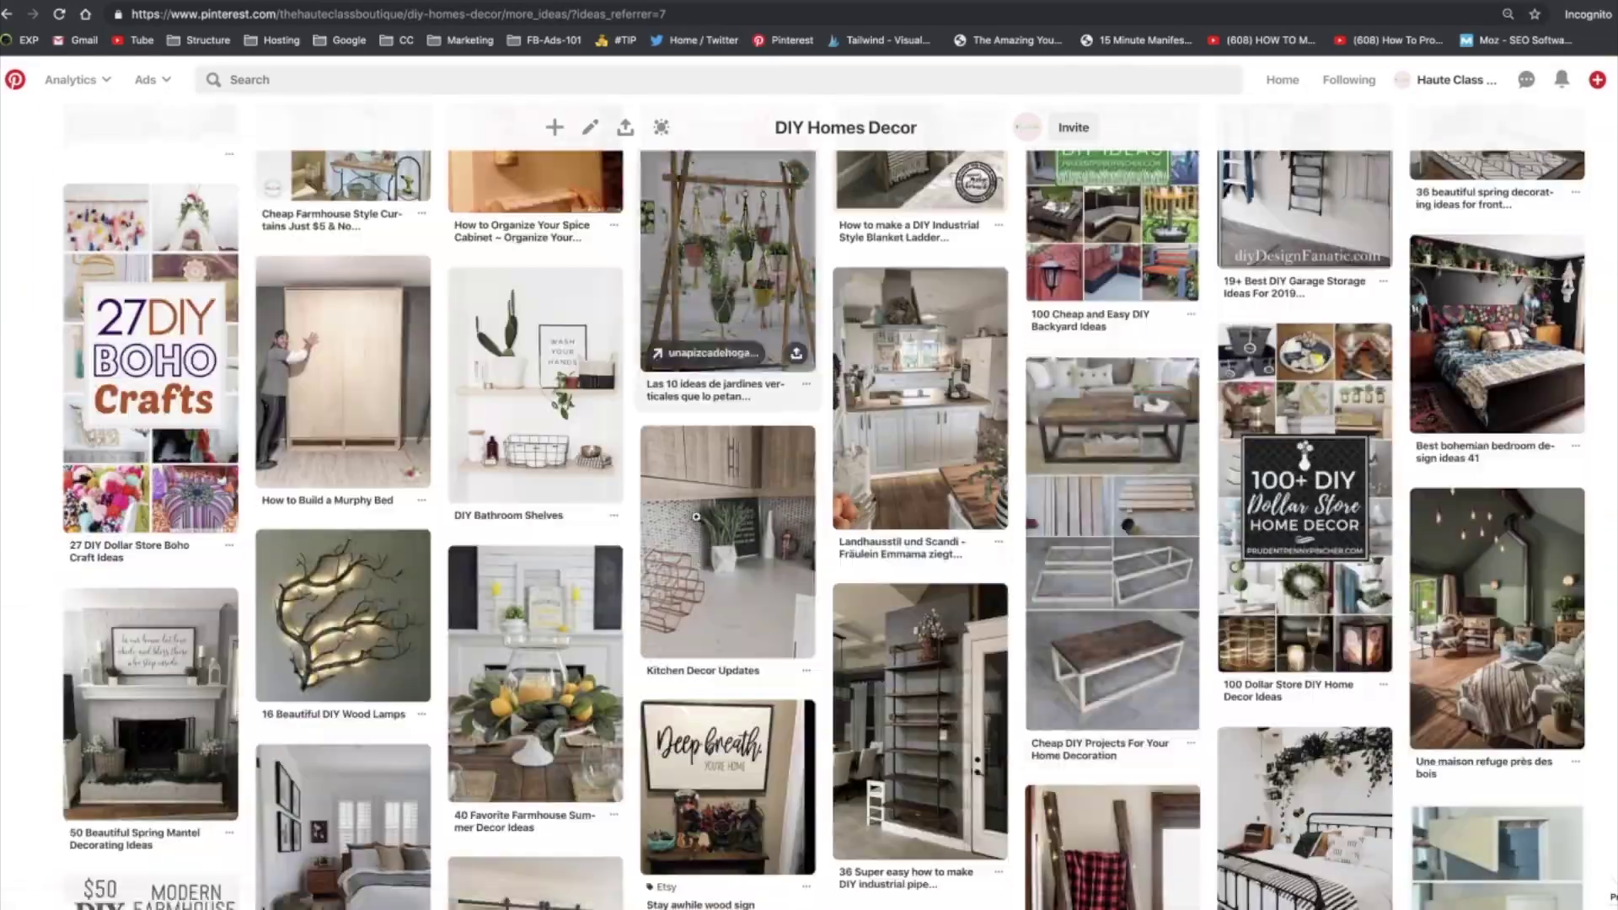
pyautogui.scroll(-15, 464, 395)
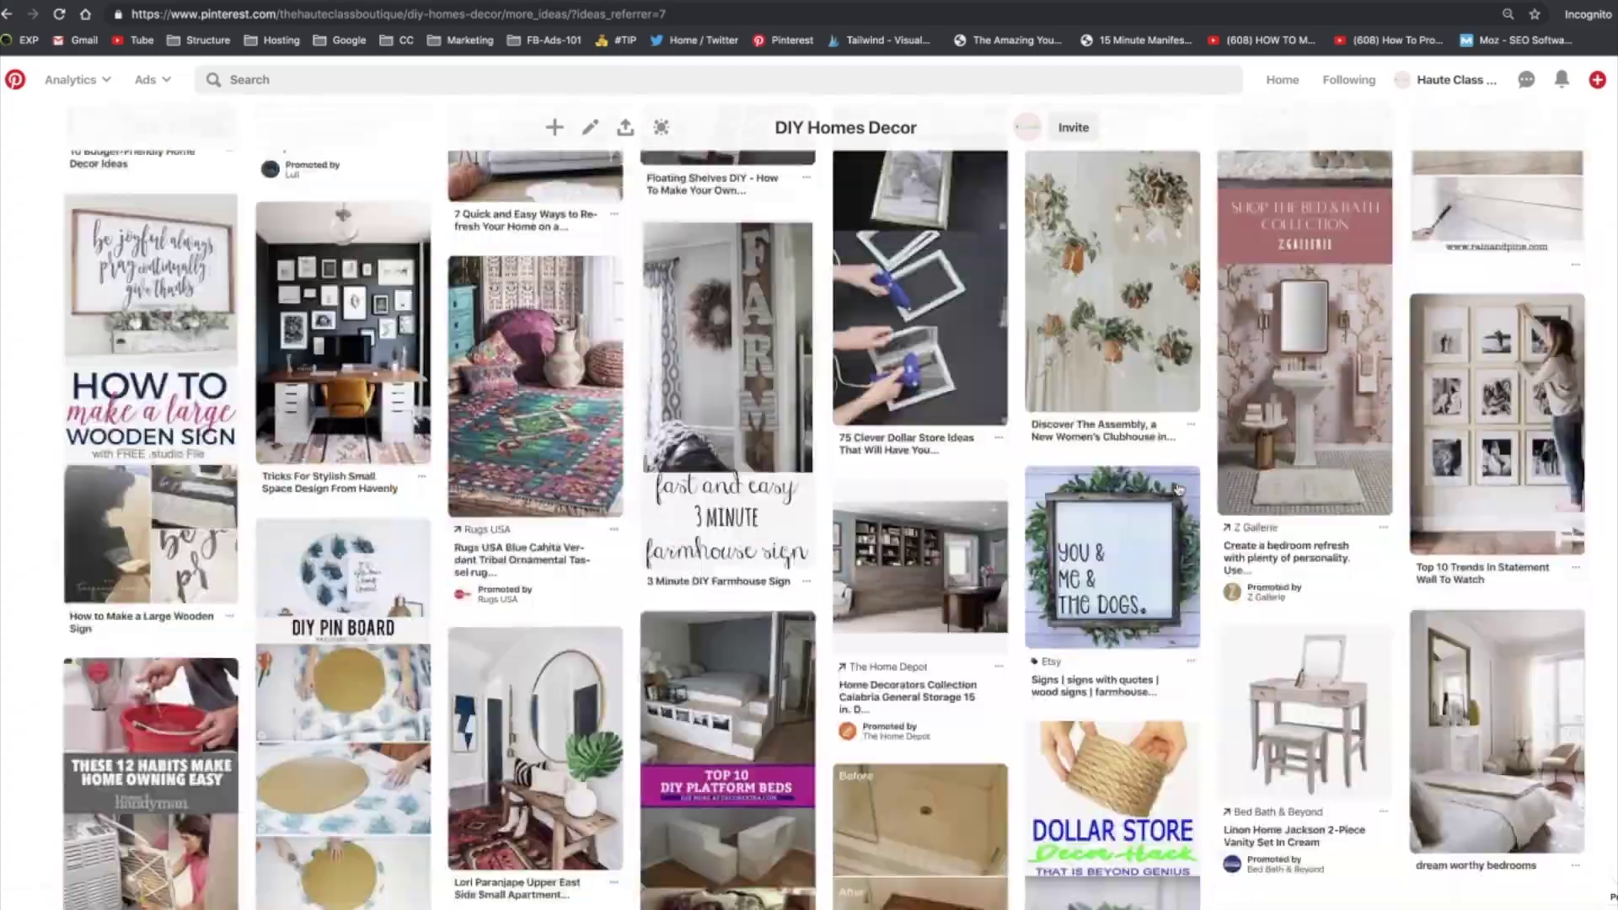
pyautogui.scroll(-15, 252, 331)
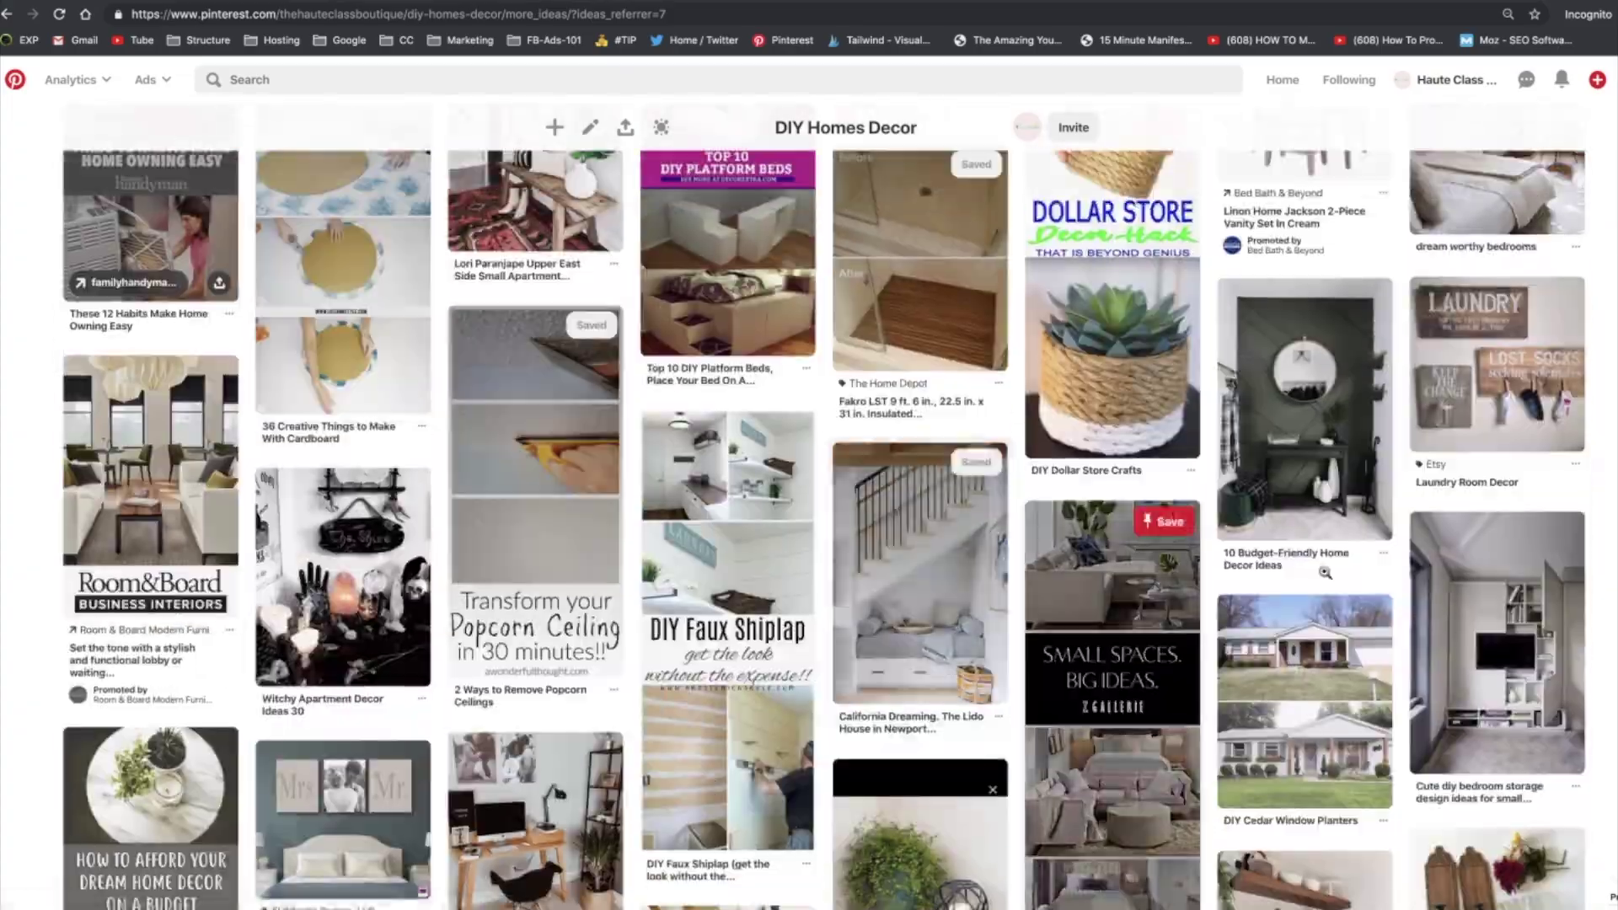
pyautogui.scroll(-15, 629, 429)
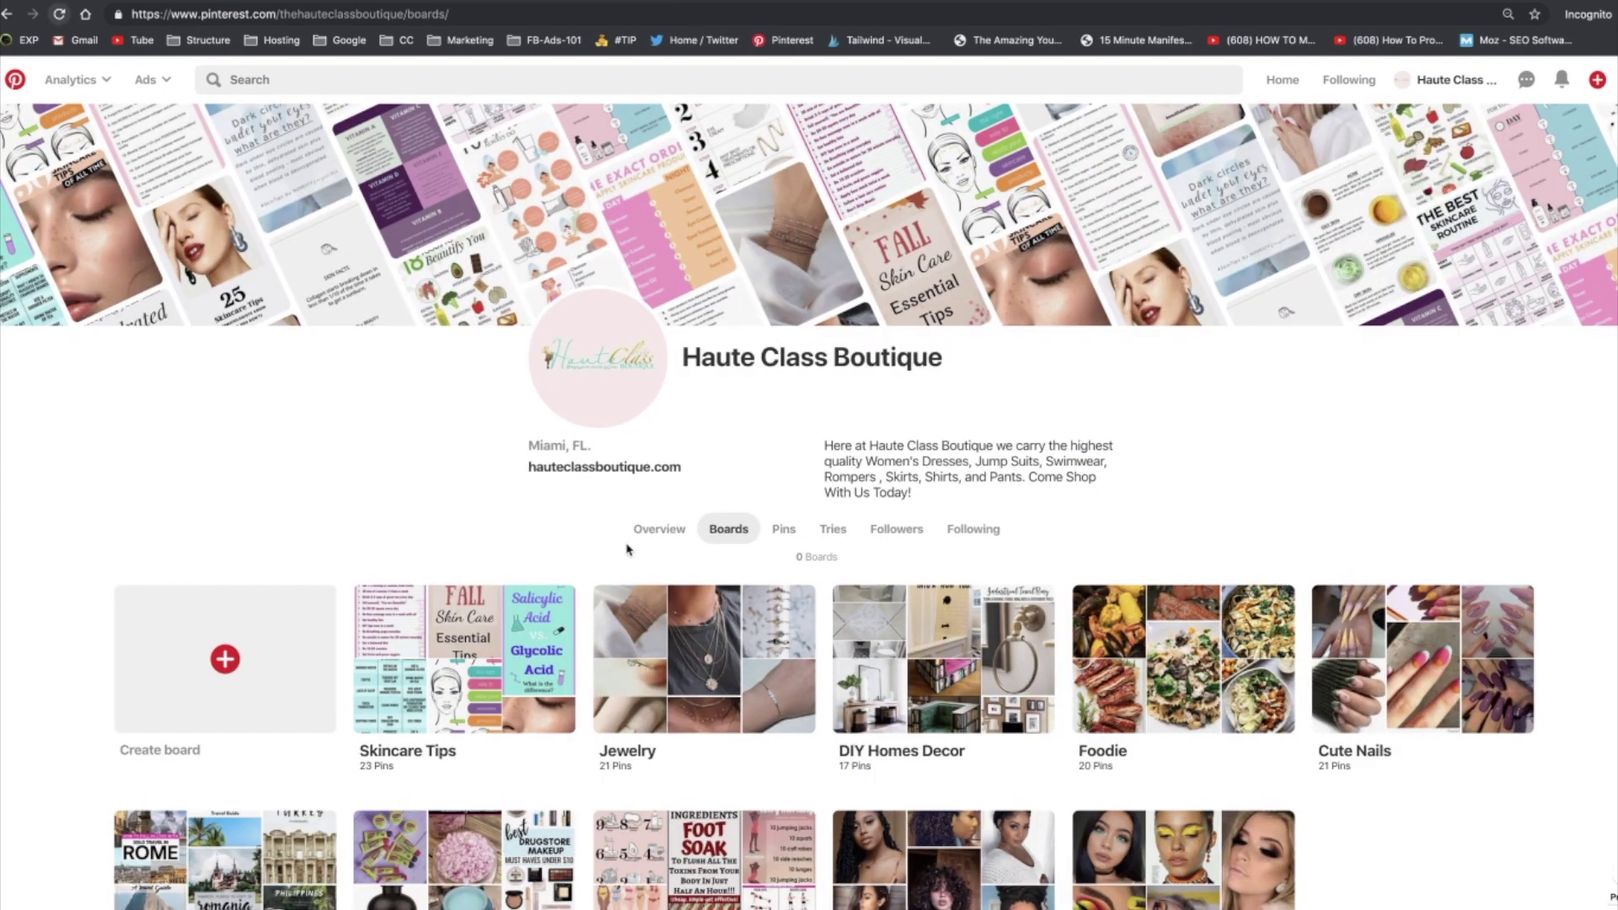
# Look over the filled boards on the Haute Class Boutique profile
pyautogui.scroll(-3, 619, 541)
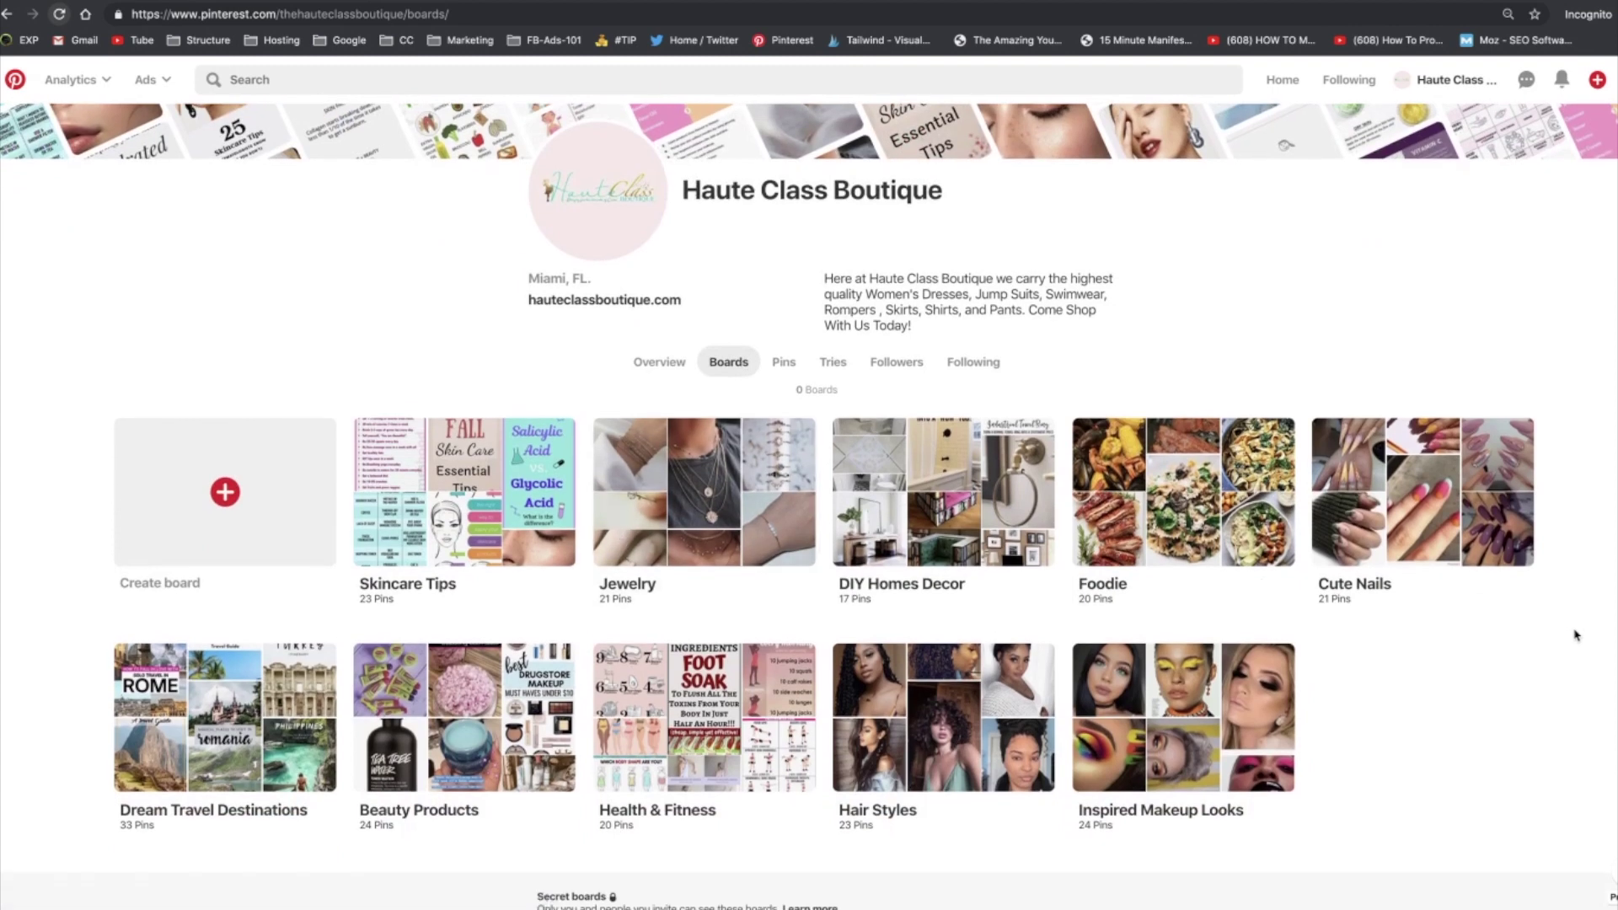
pyautogui.scroll(3, 1576, 634)
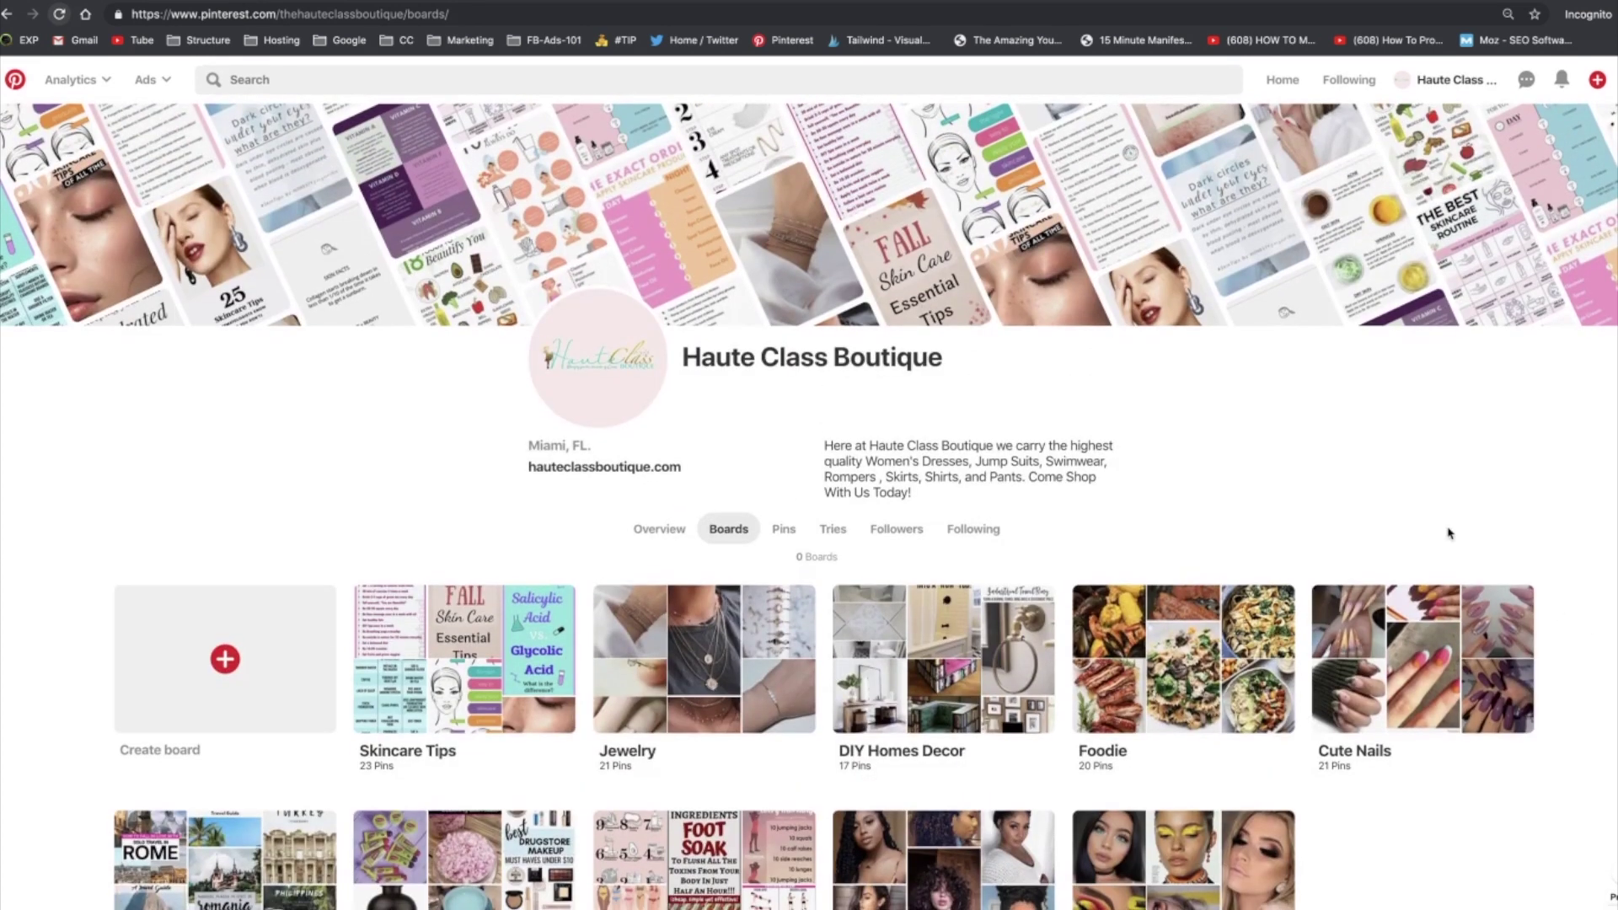
pyautogui.scroll(1, 1400, 510)
# Switch to Google Docs and review the Second Set of Boards in the Boutique Pinterest Plan, including the DRESSES main board and its sections
pyautogui.press('super+grave')
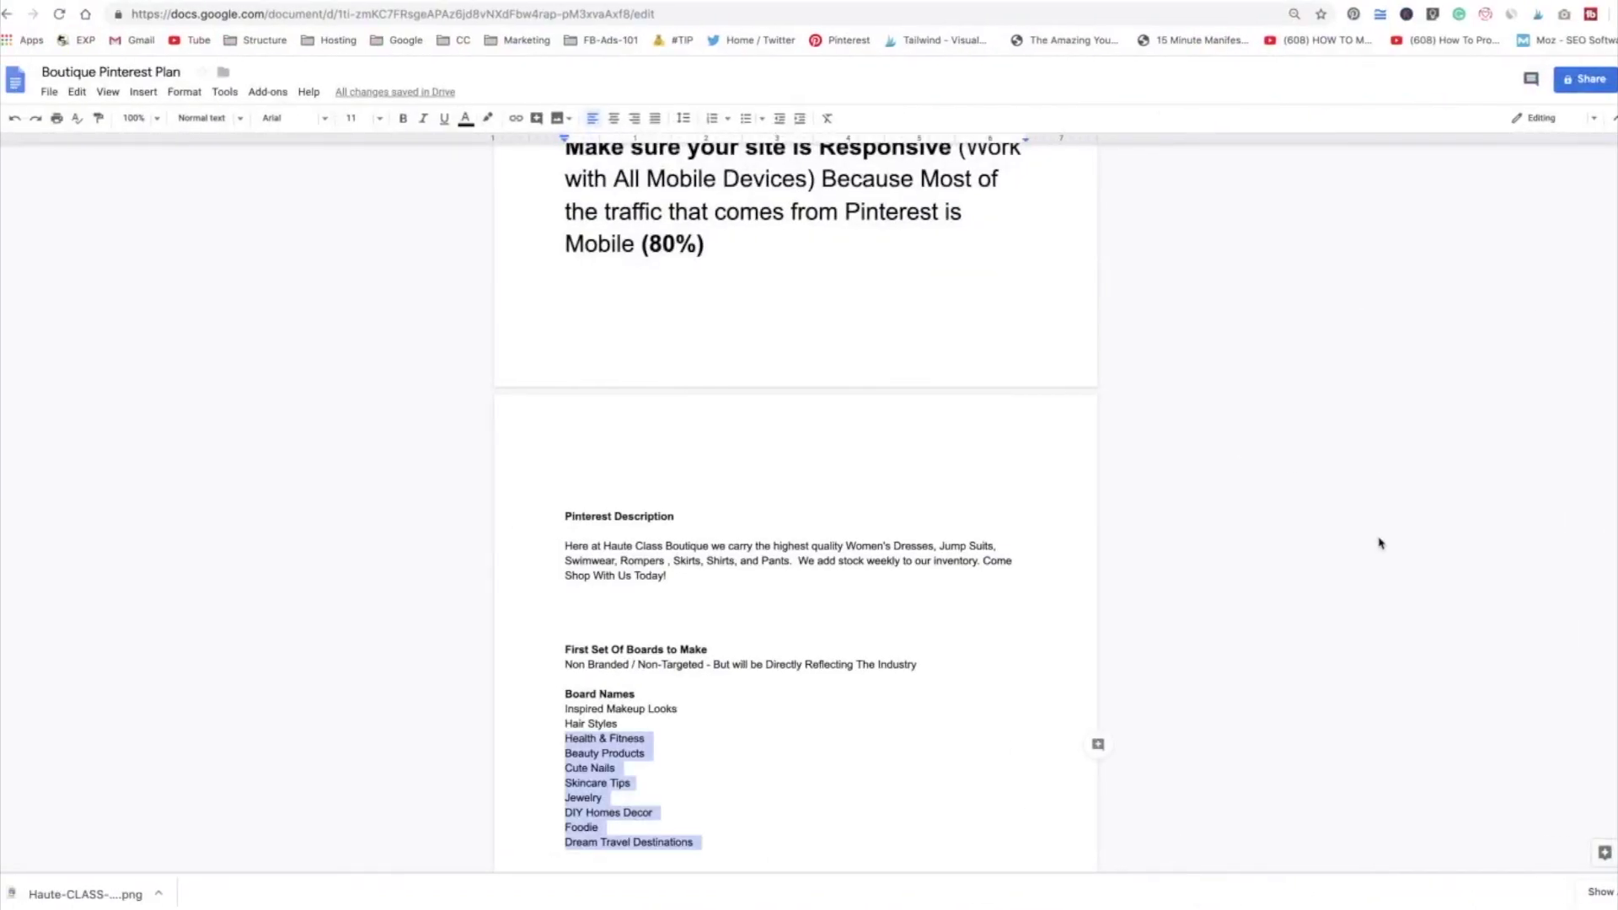
pyautogui.press('super+grave')
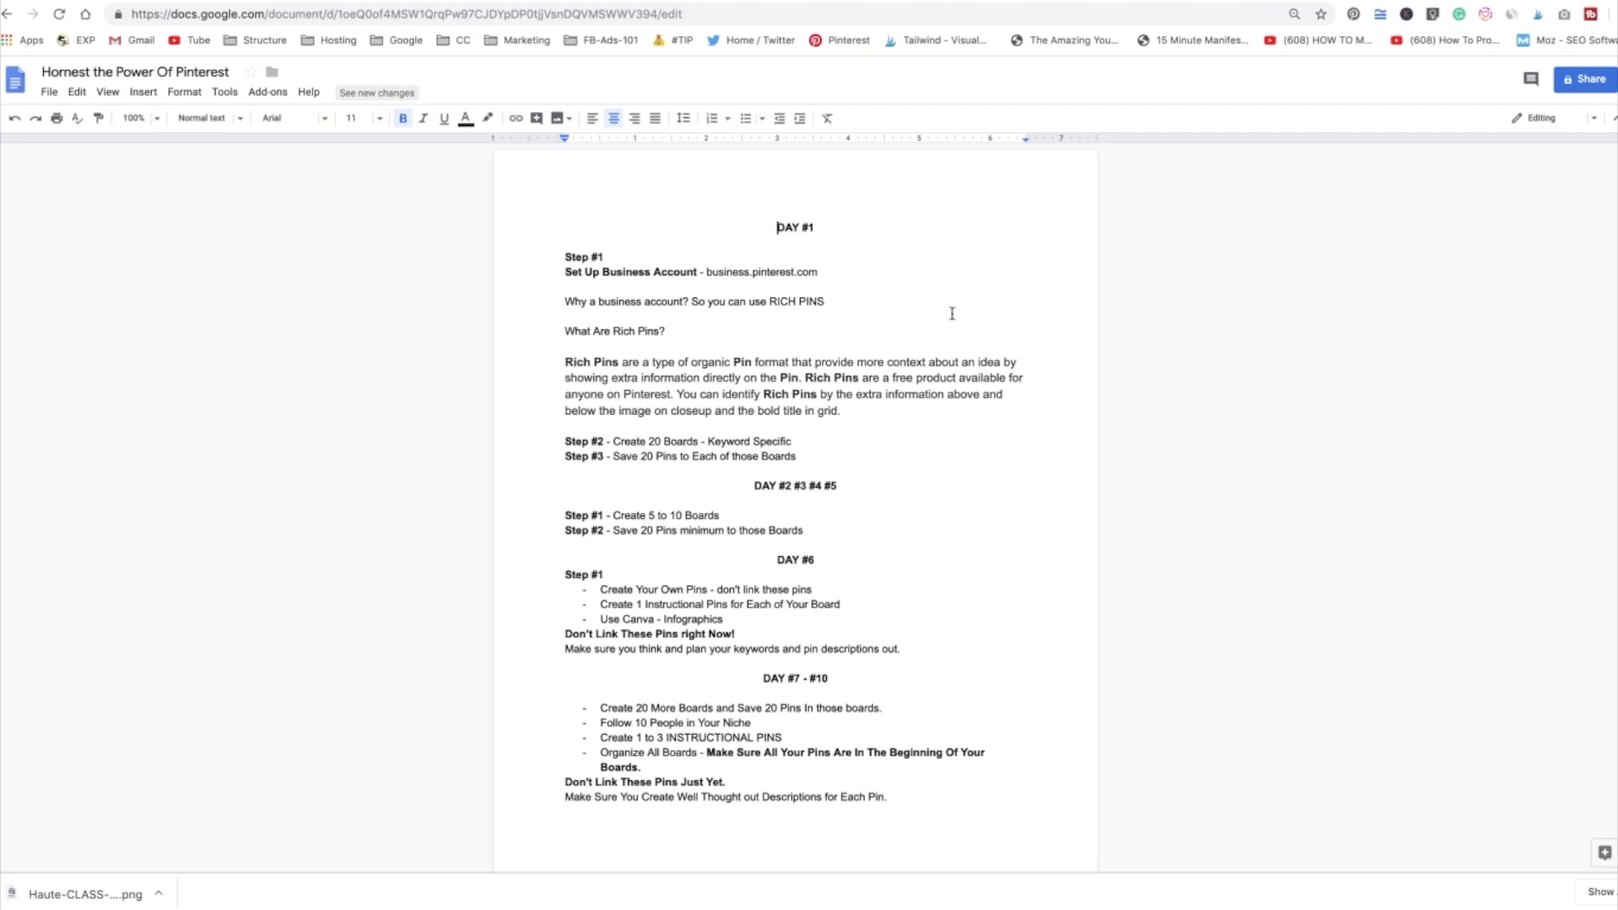
pyautogui.click(316, 3)
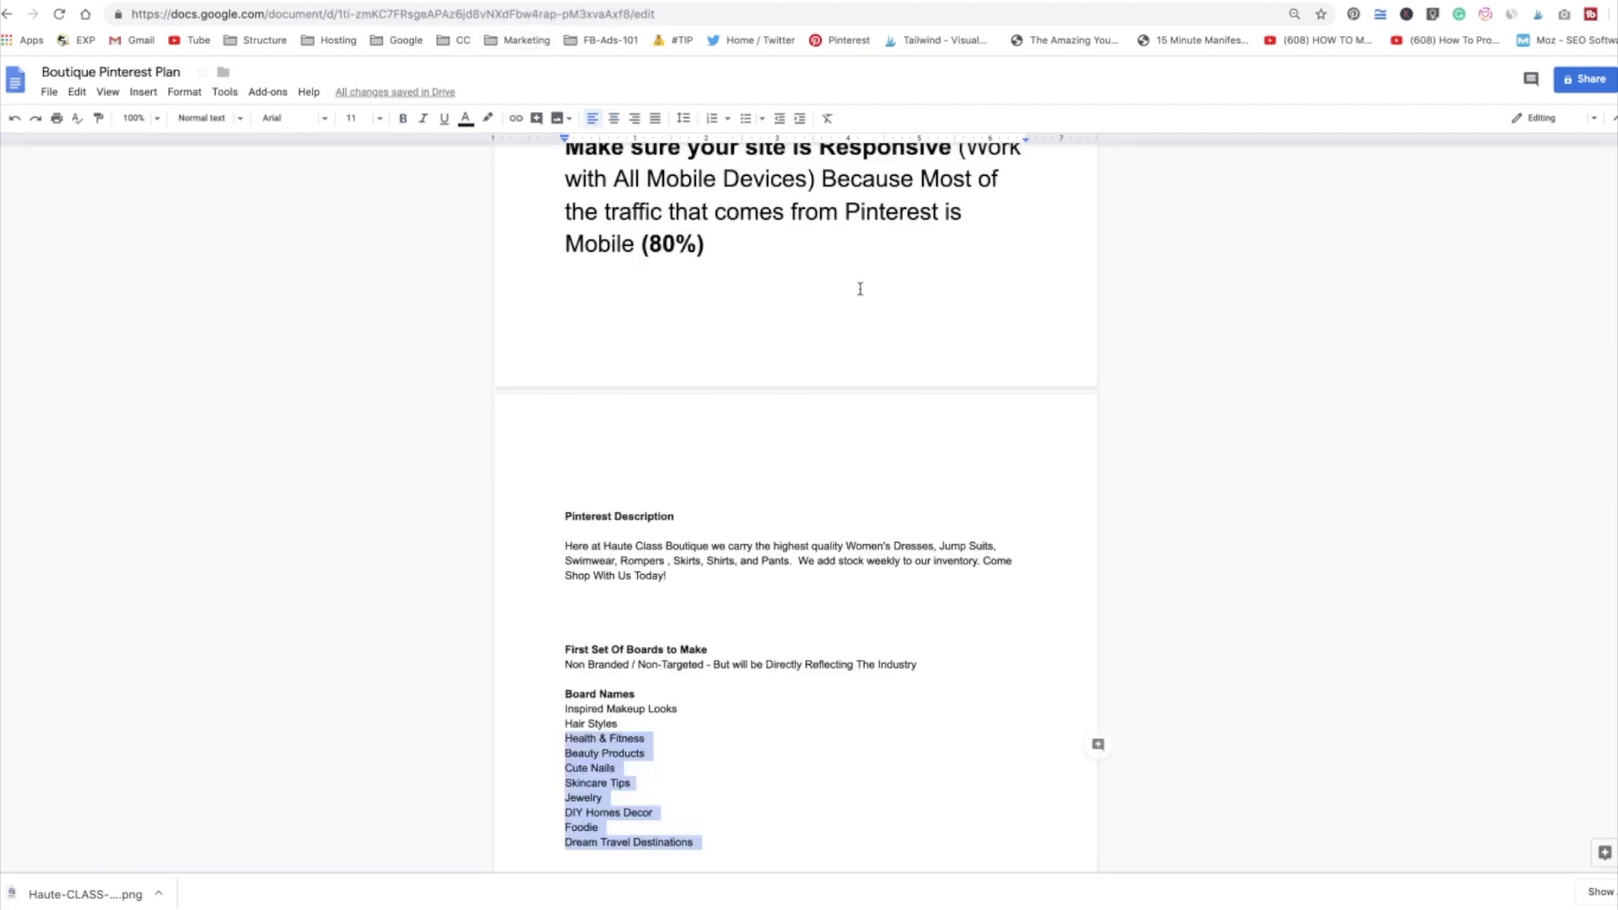
pyautogui.scroll(-12, 797, 552)
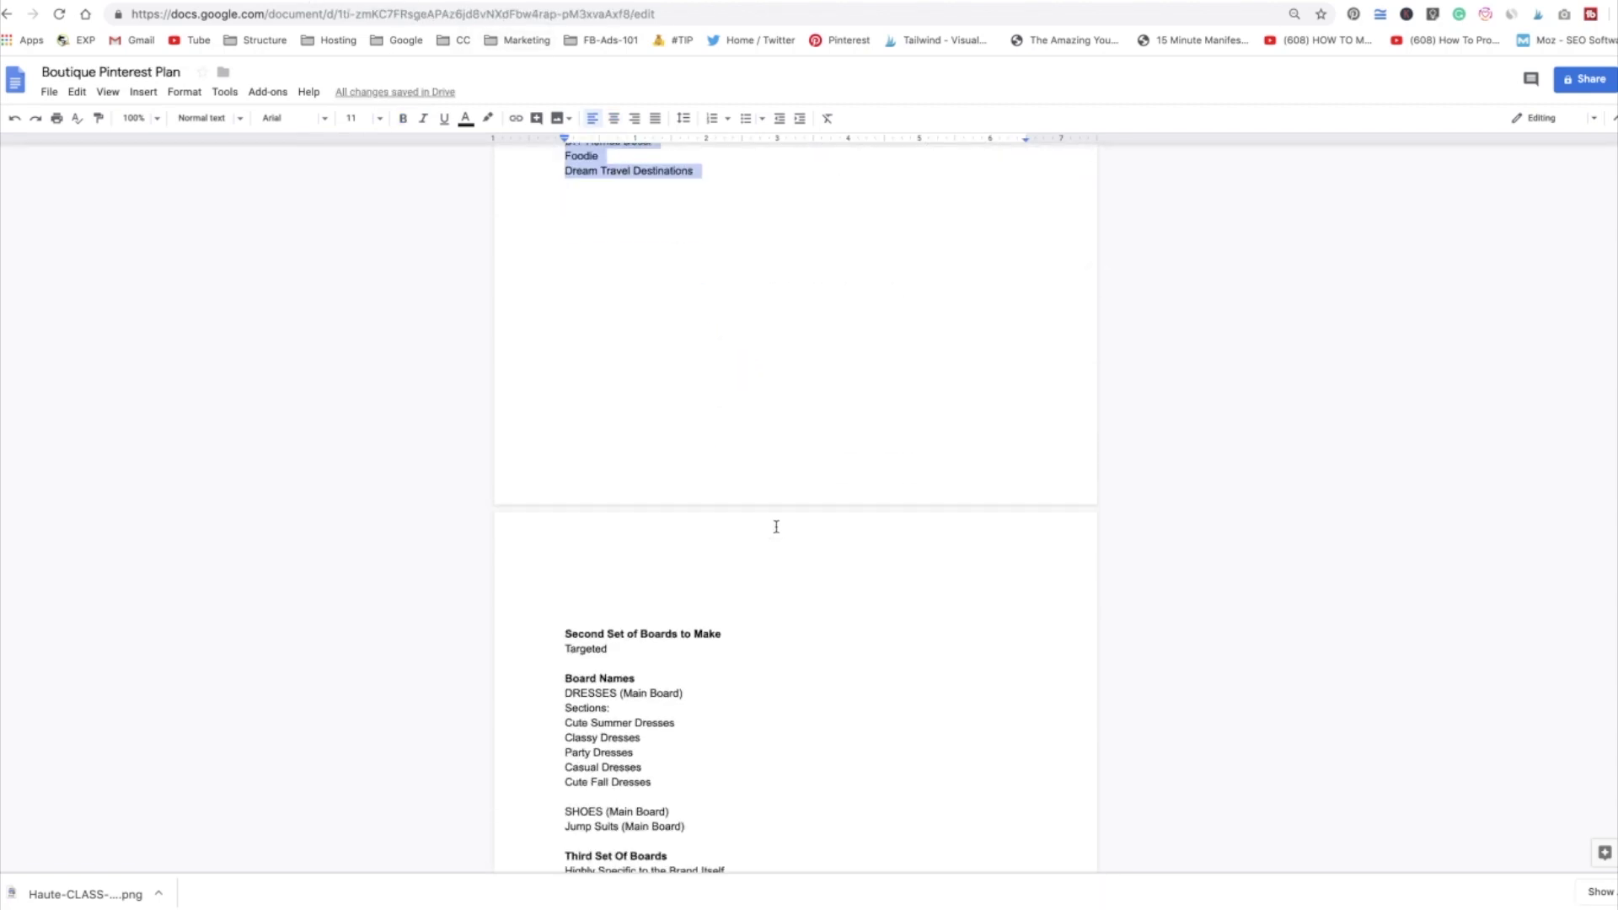
pyautogui.scroll(3, 776, 527)
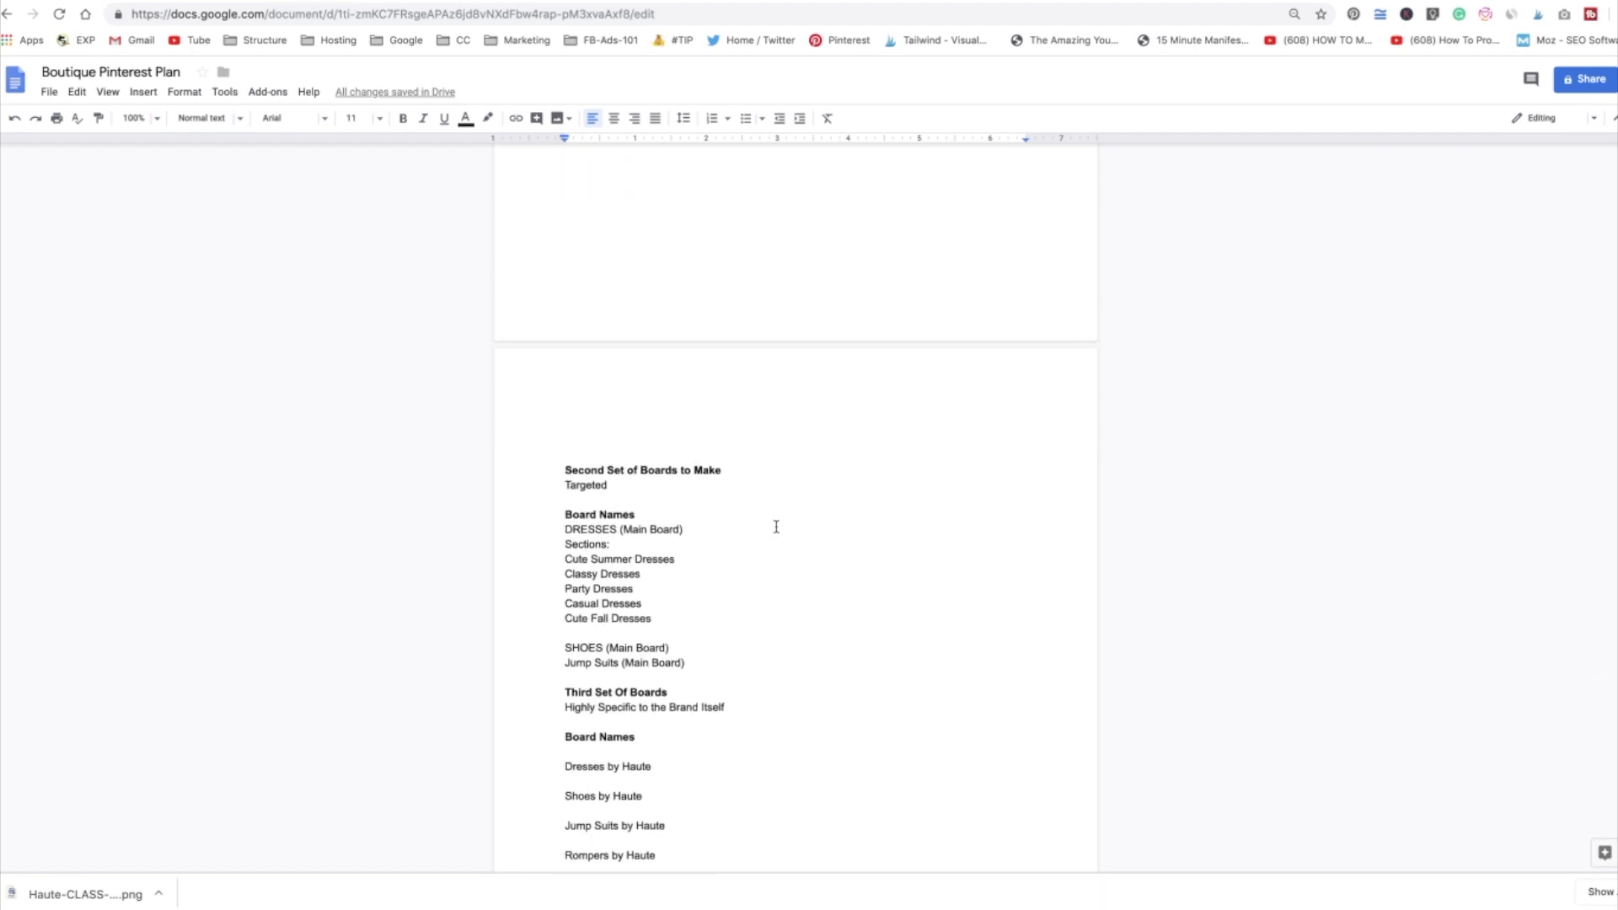
pyautogui.scroll(-1, 776, 527)
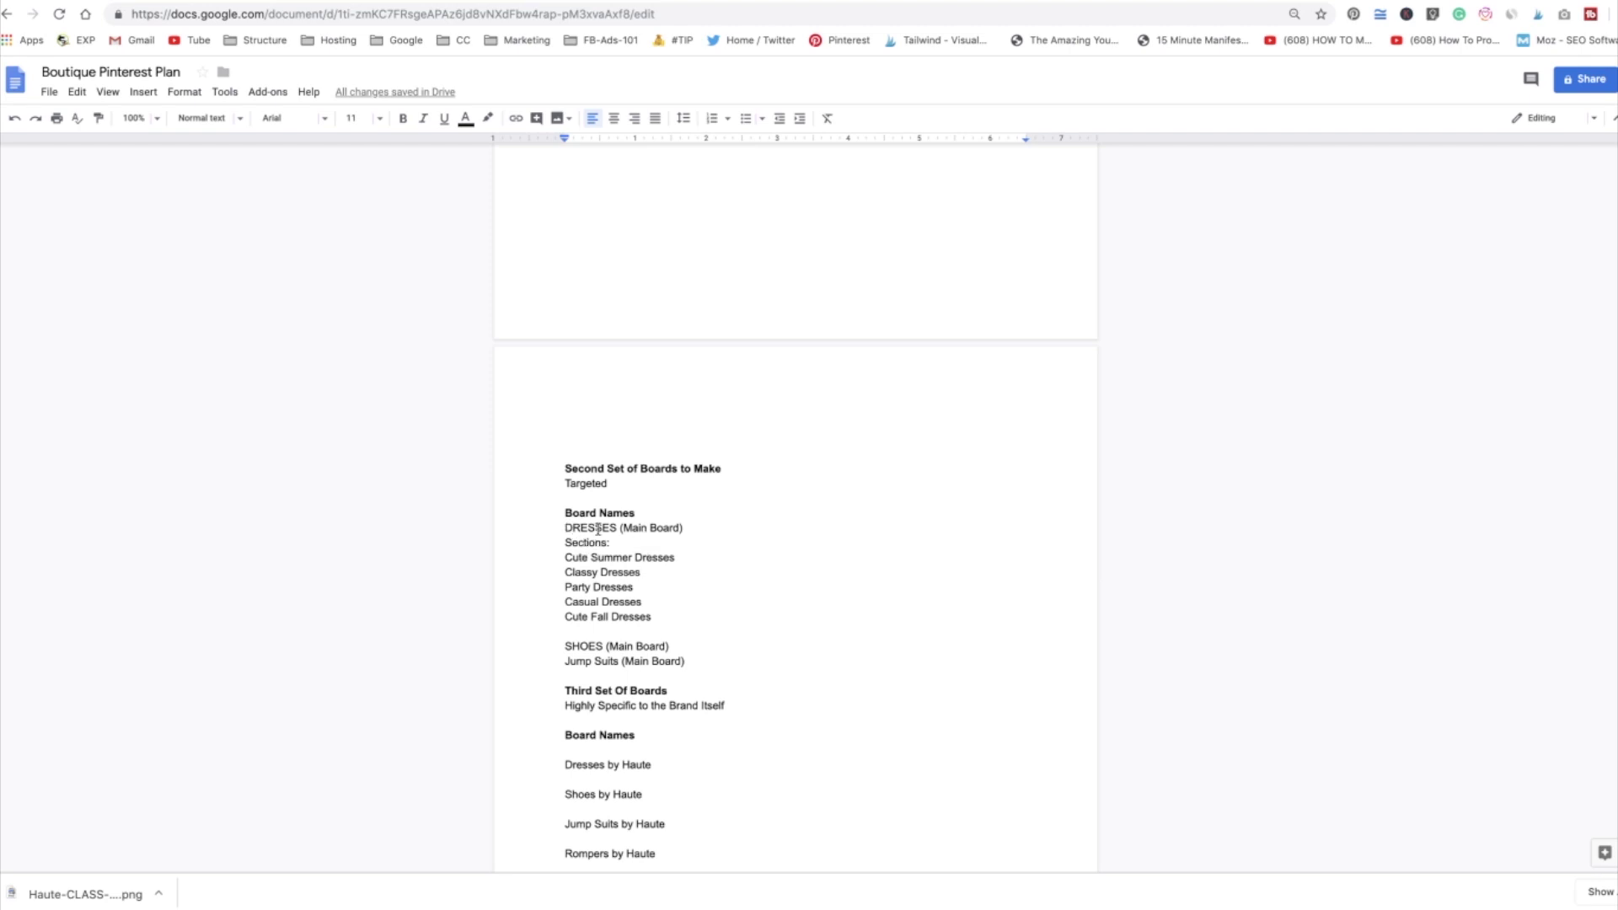
pyautogui.moveTo(566, 528); pyautogui.dragTo(682, 528)
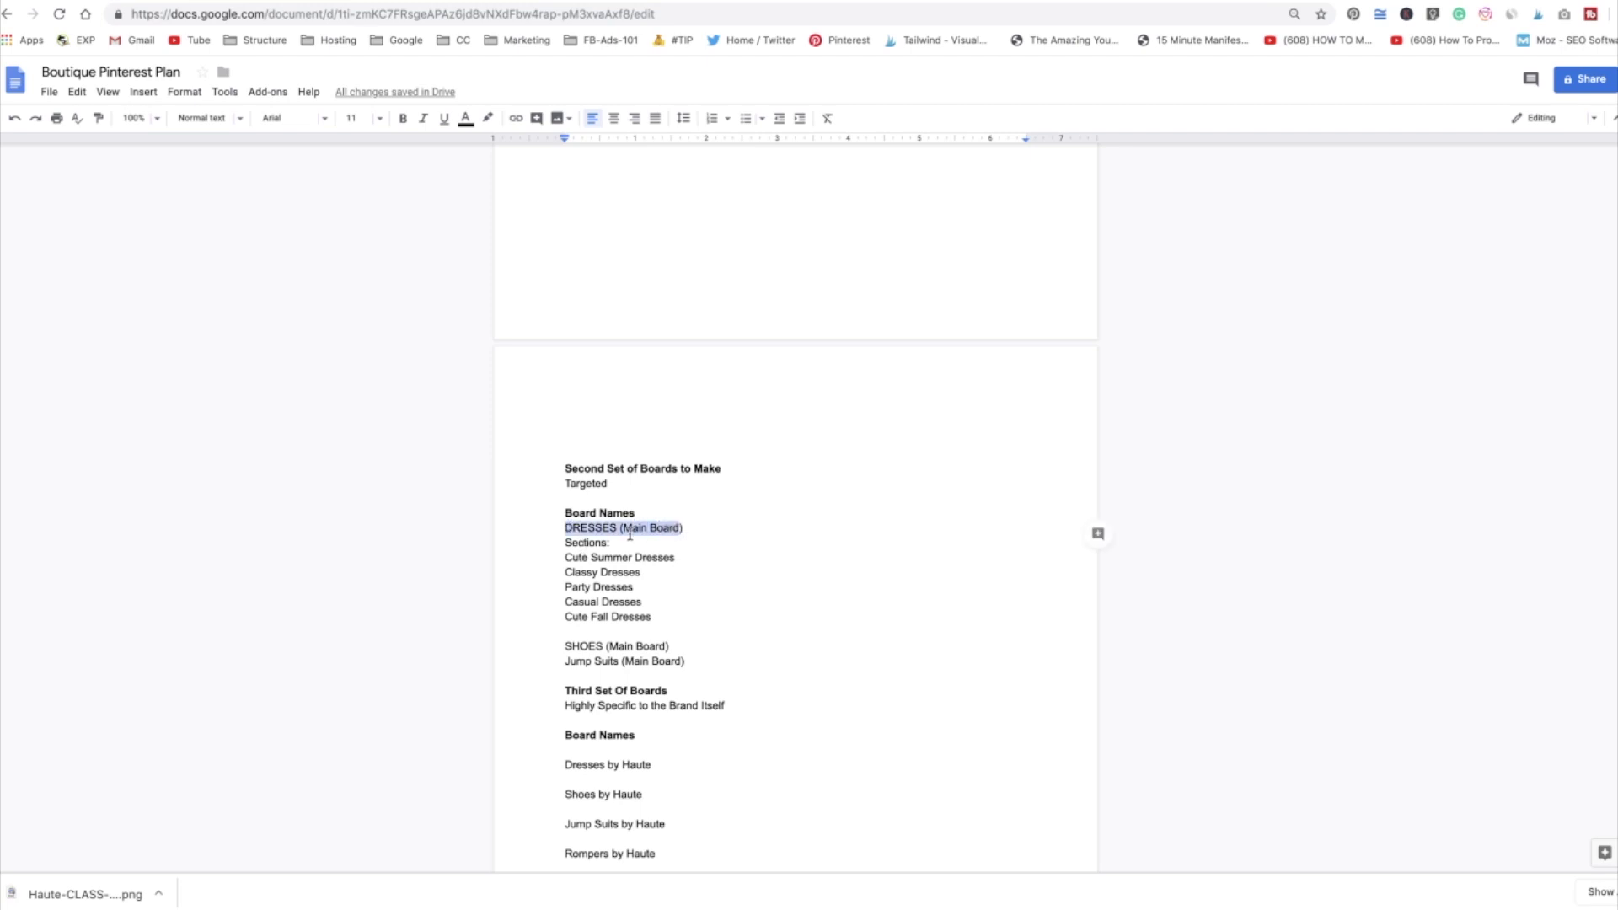
pyautogui.click(706, 555)
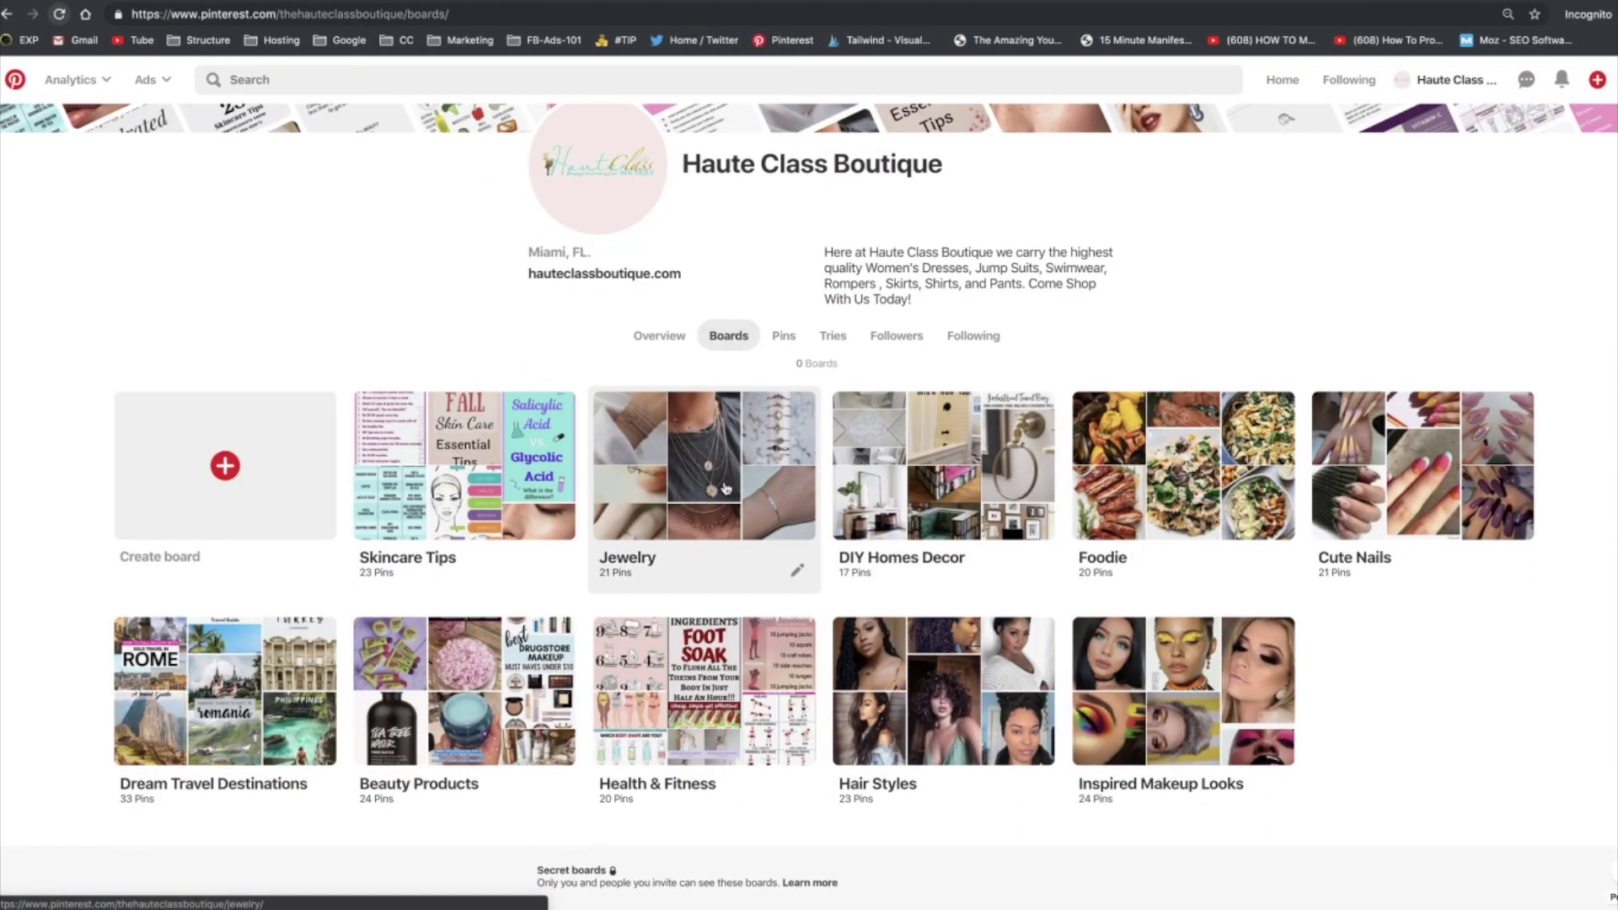
# On the Pinterest profile, examine the Jewelry board's edit settings and category options, and close them without changes
pyautogui.scroll(-1, 759, 523)
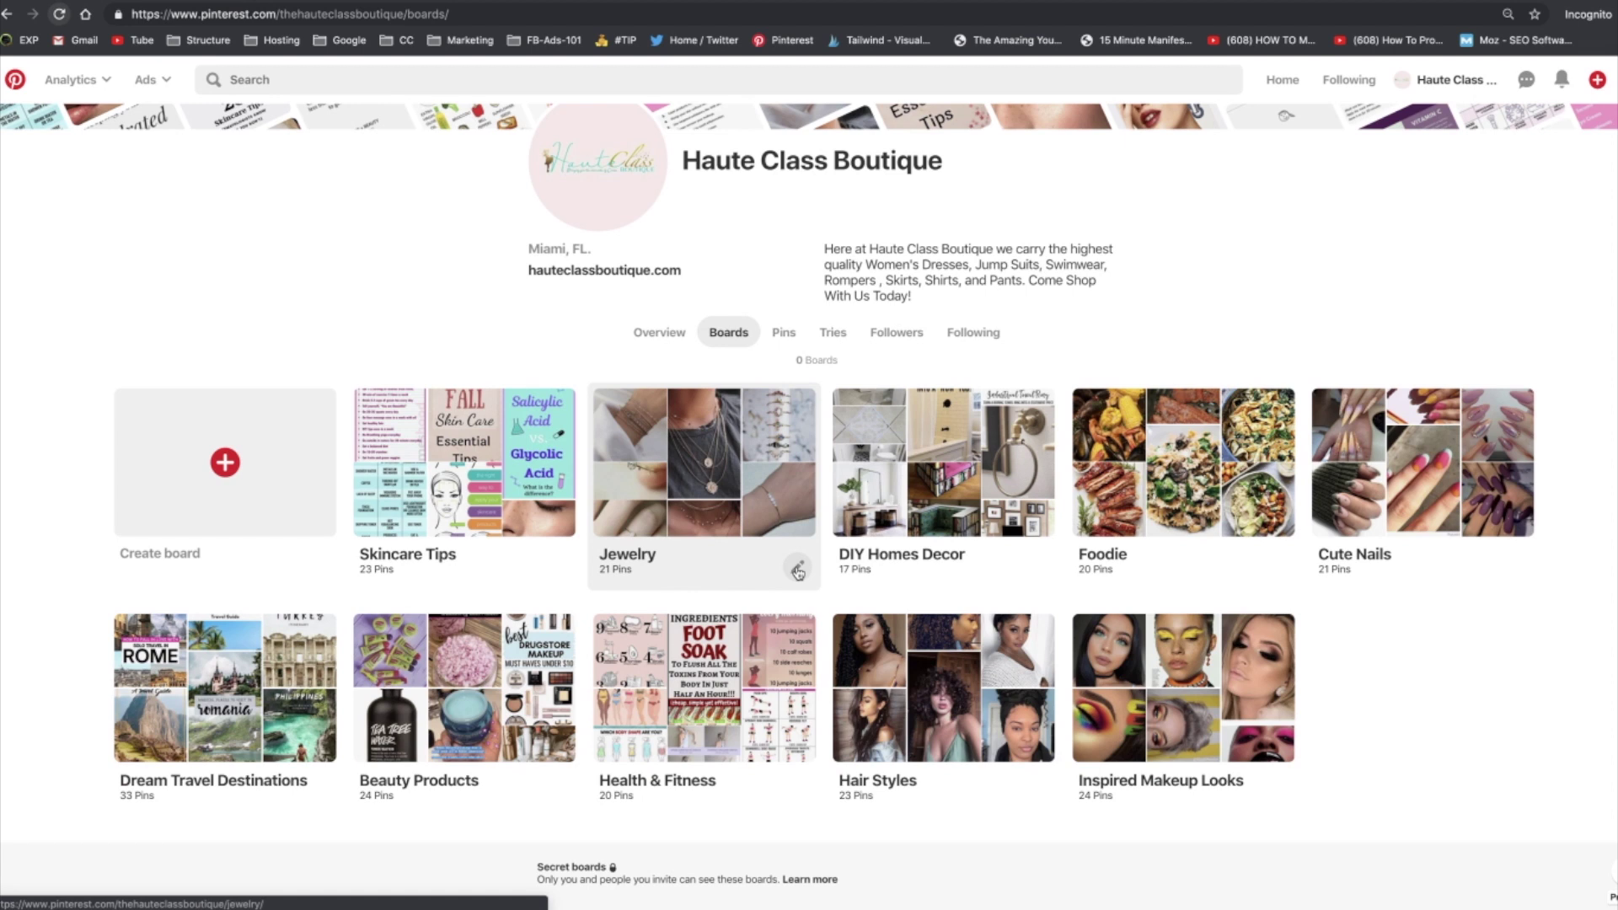
pyautogui.click(797, 572)
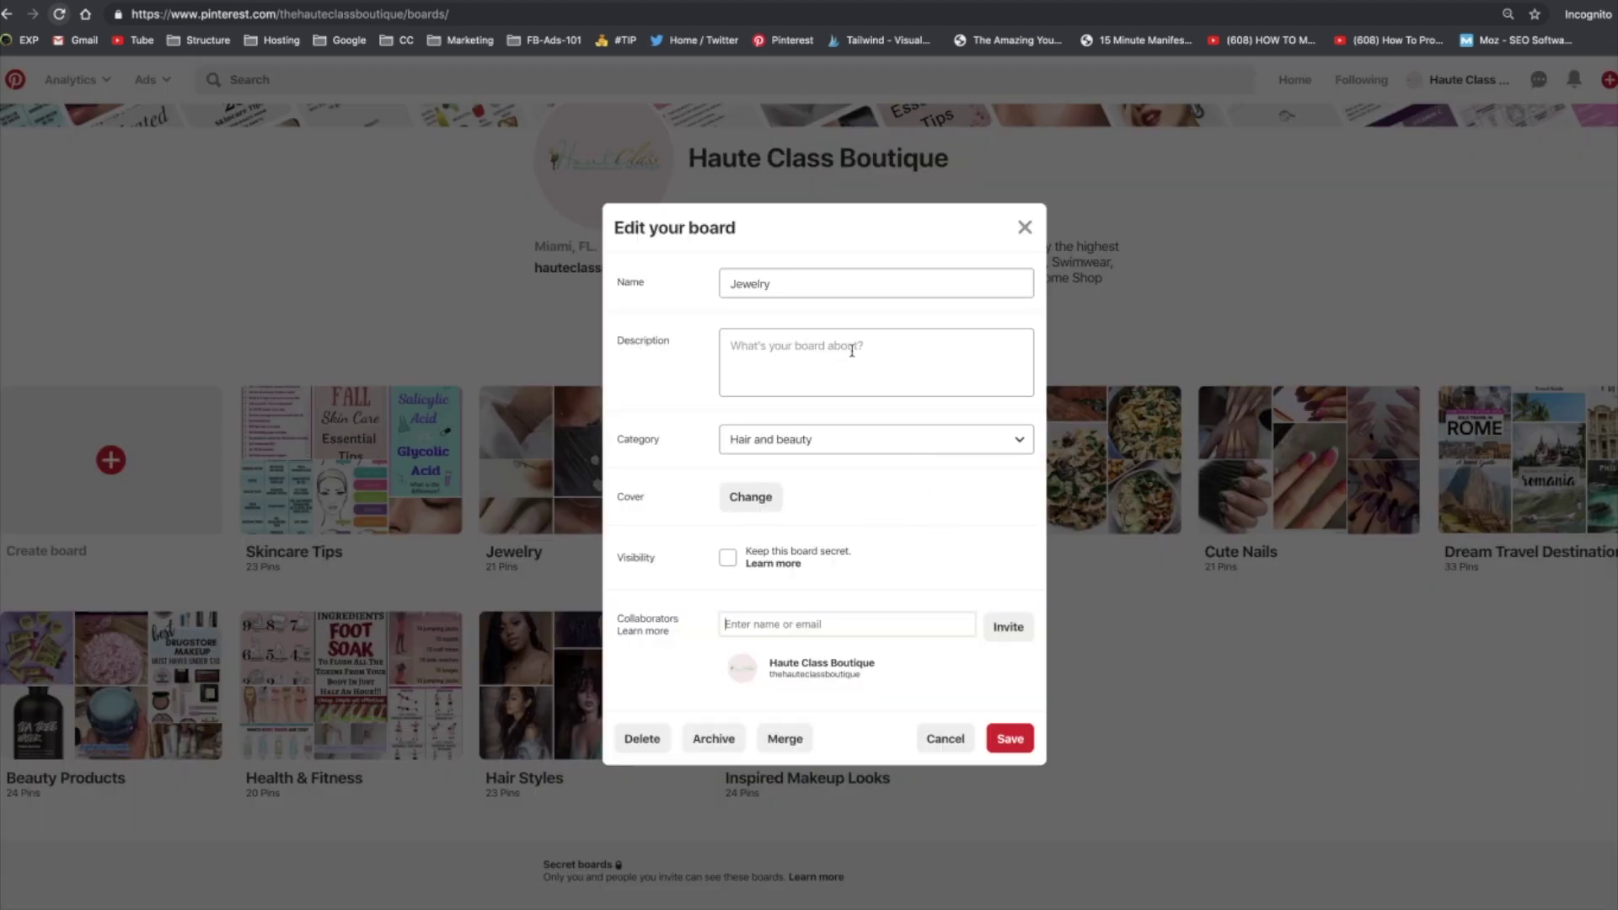
pyautogui.click(929, 452)
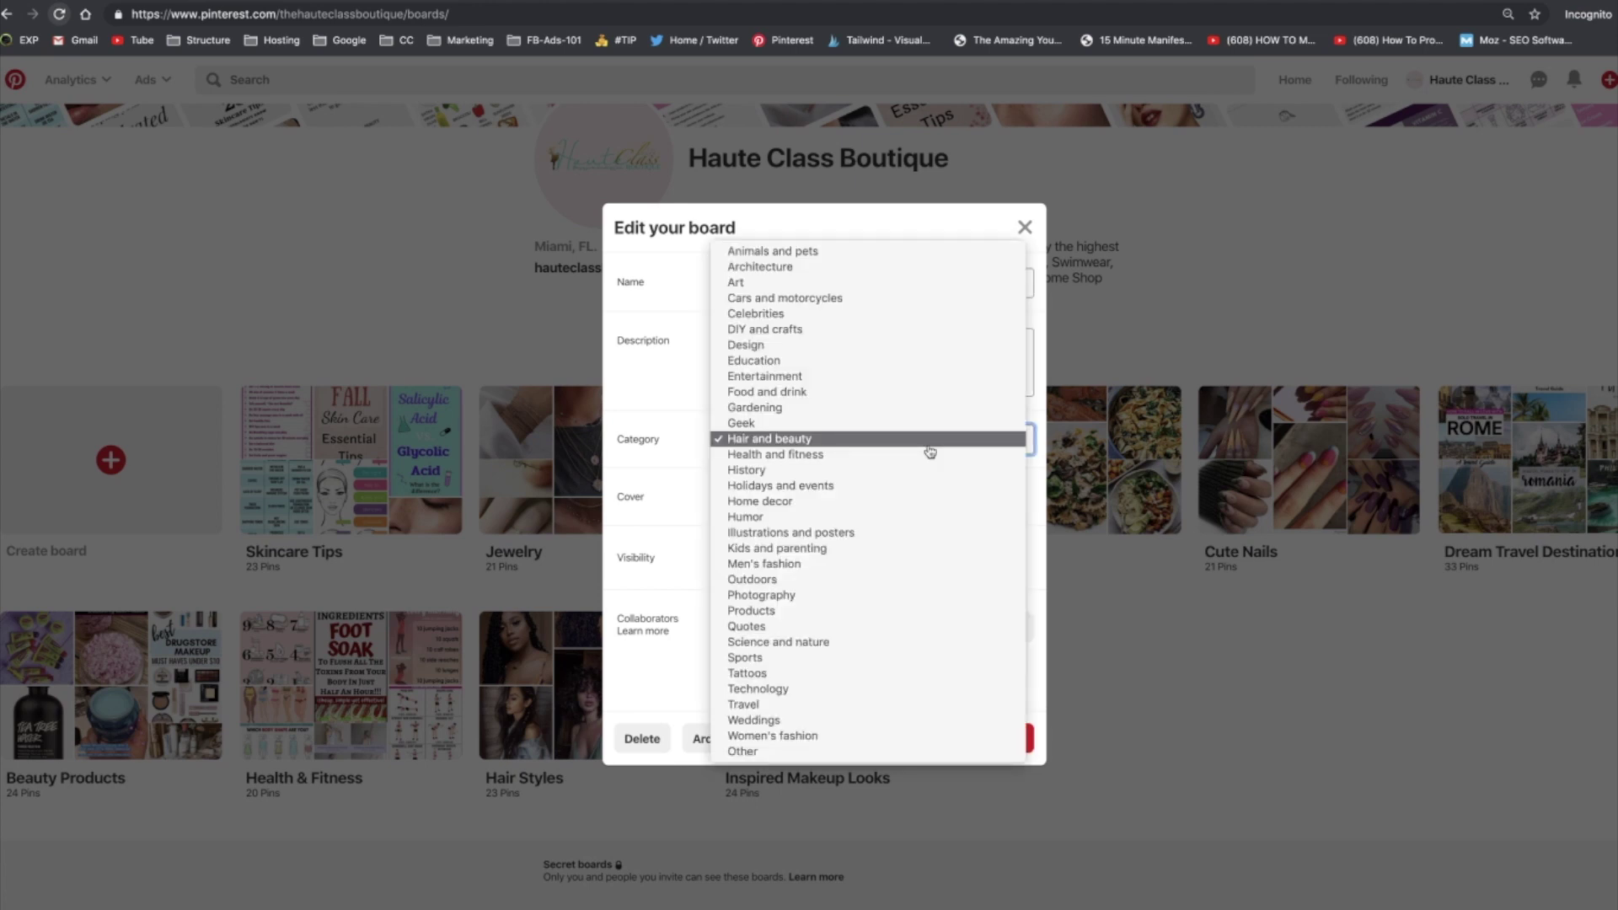
pyautogui.click(674, 390)
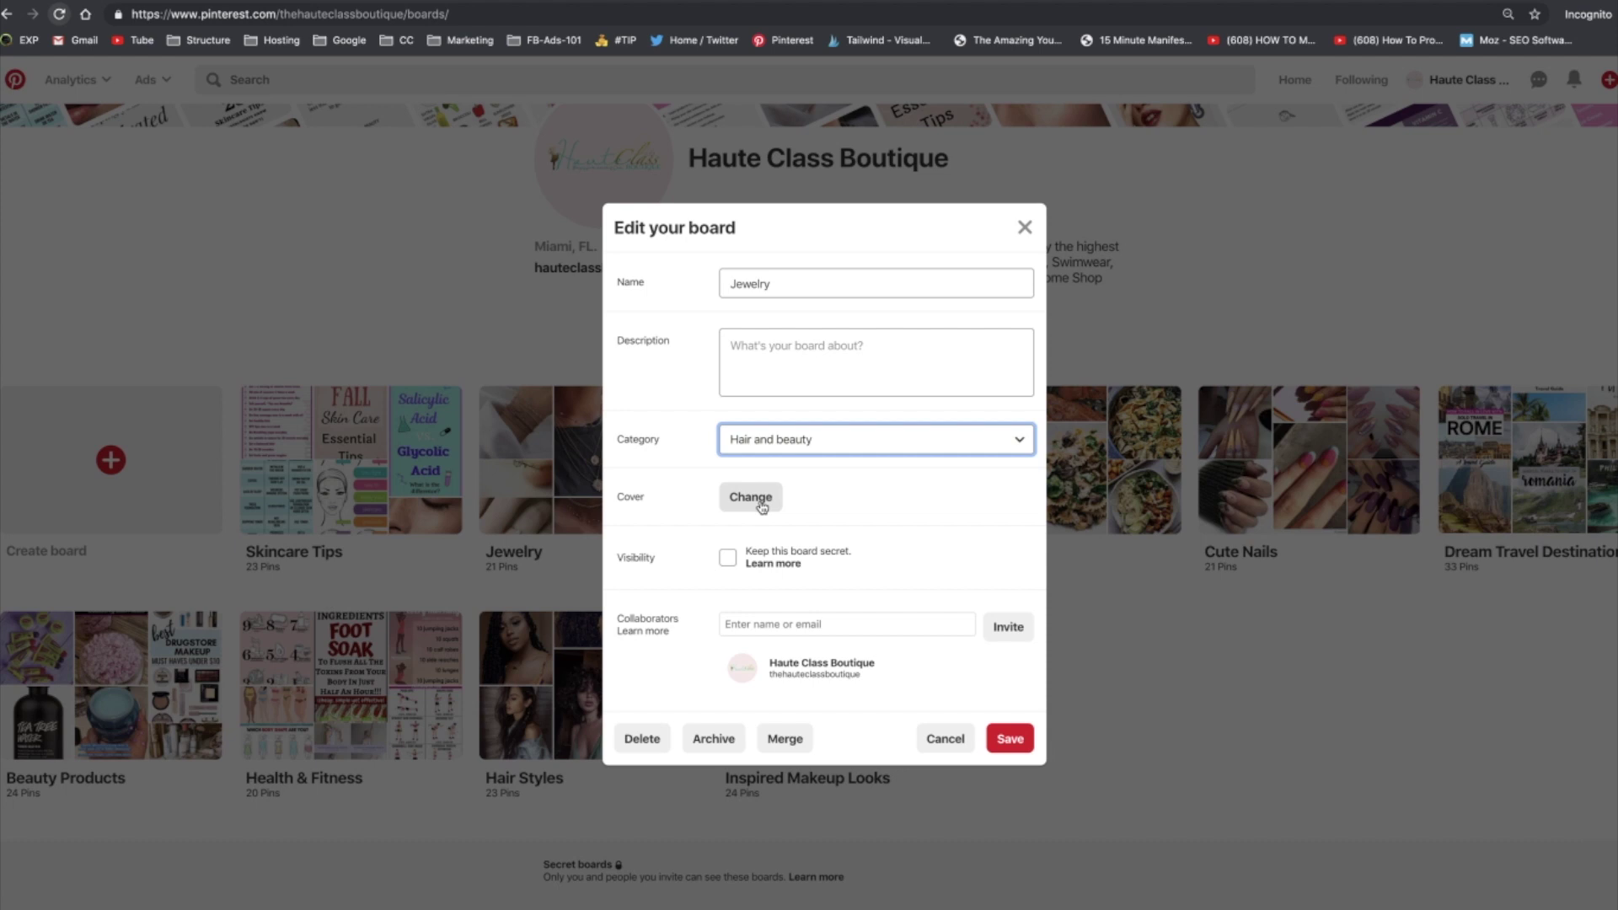
pyautogui.click(1025, 233)
# Open the Jewelry board and add a section named Watches
pyautogui.click(769, 469)
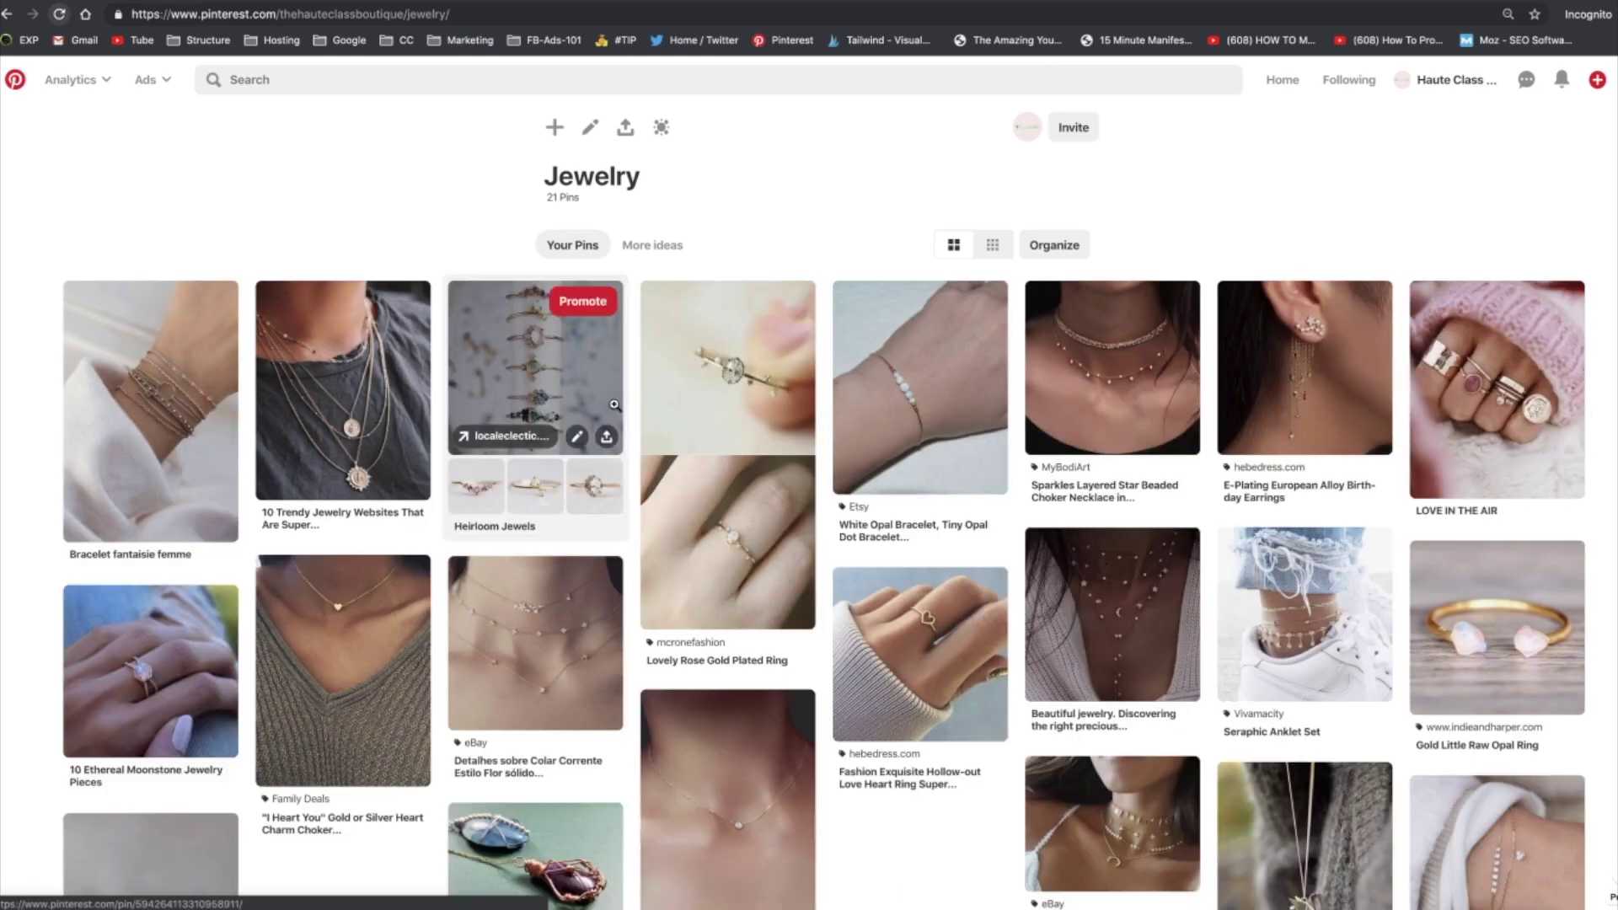
pyautogui.click(554, 131)
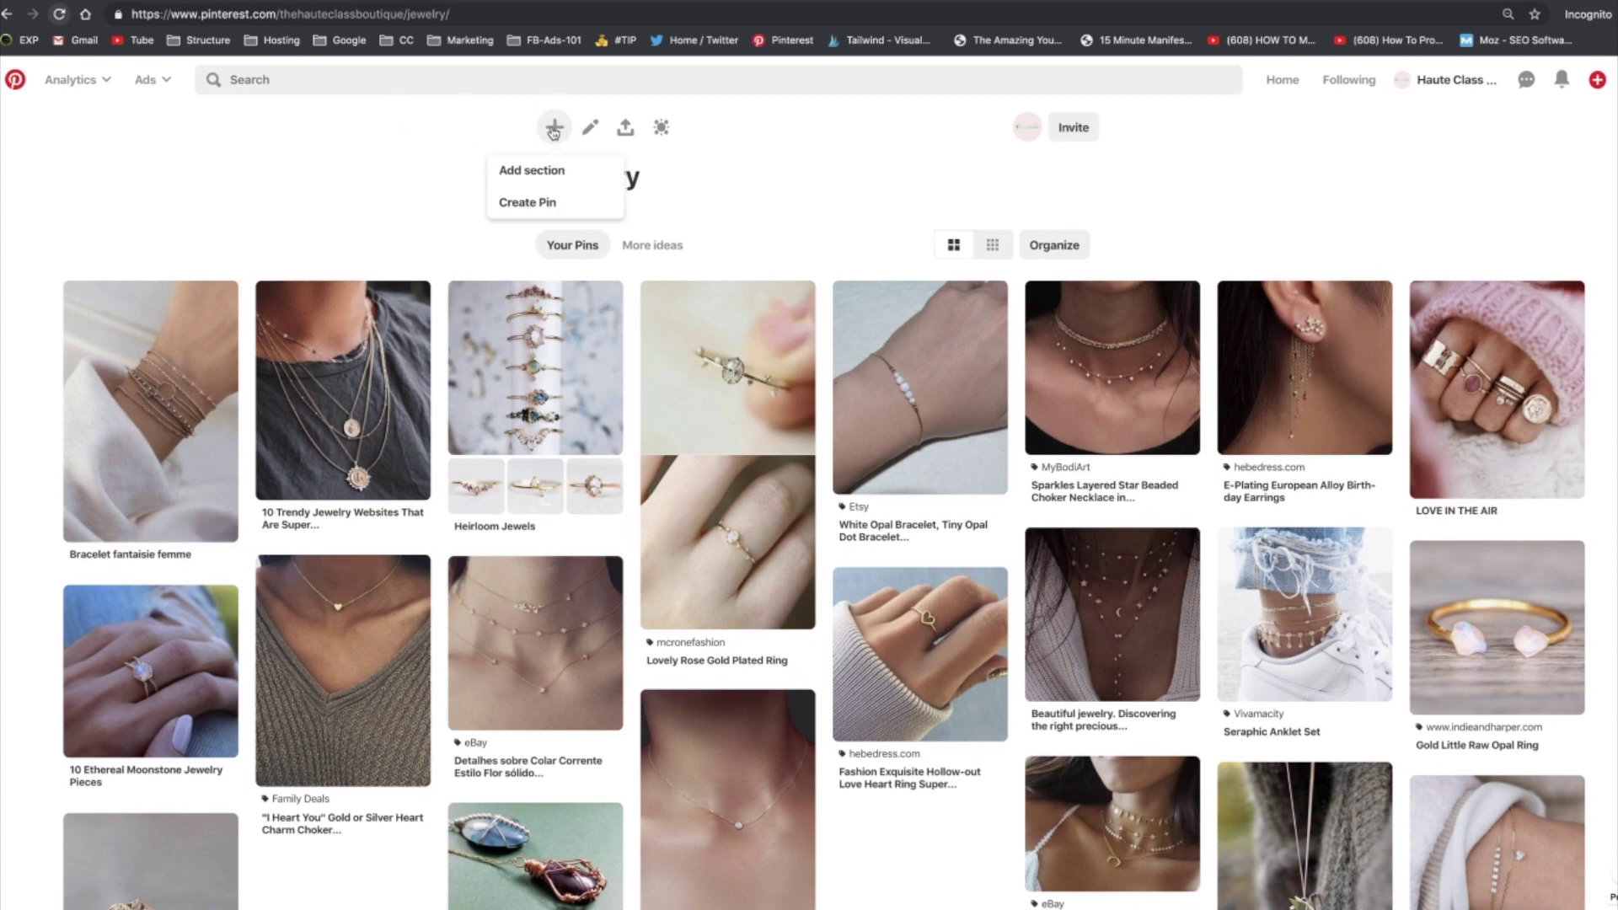
pyautogui.click(530, 174)
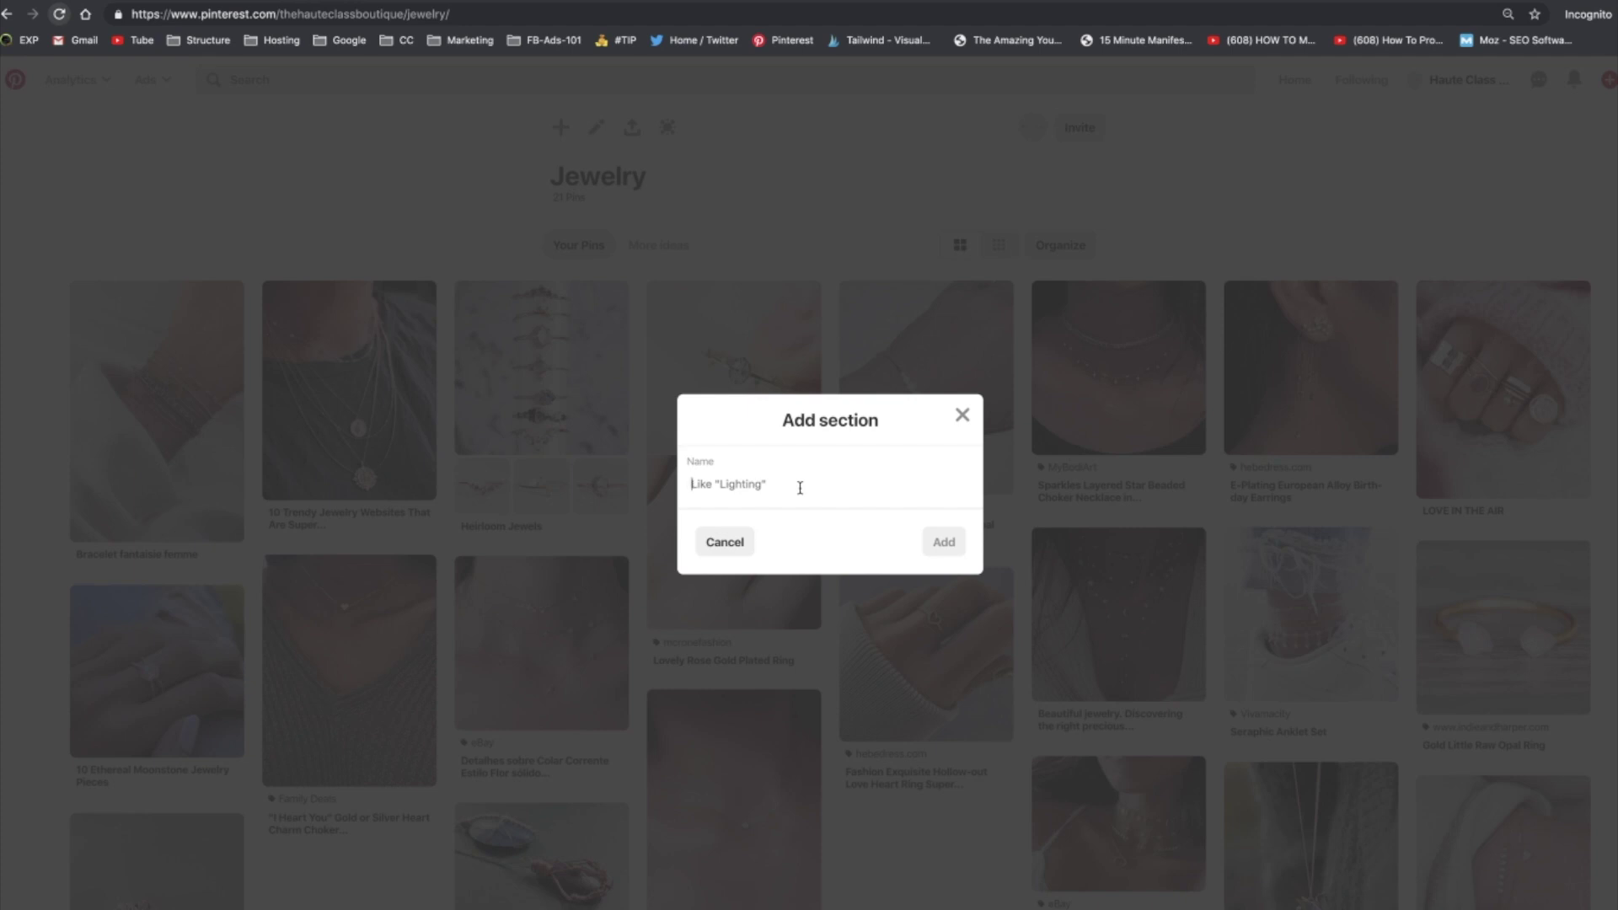
pyautogui.write('Watches')
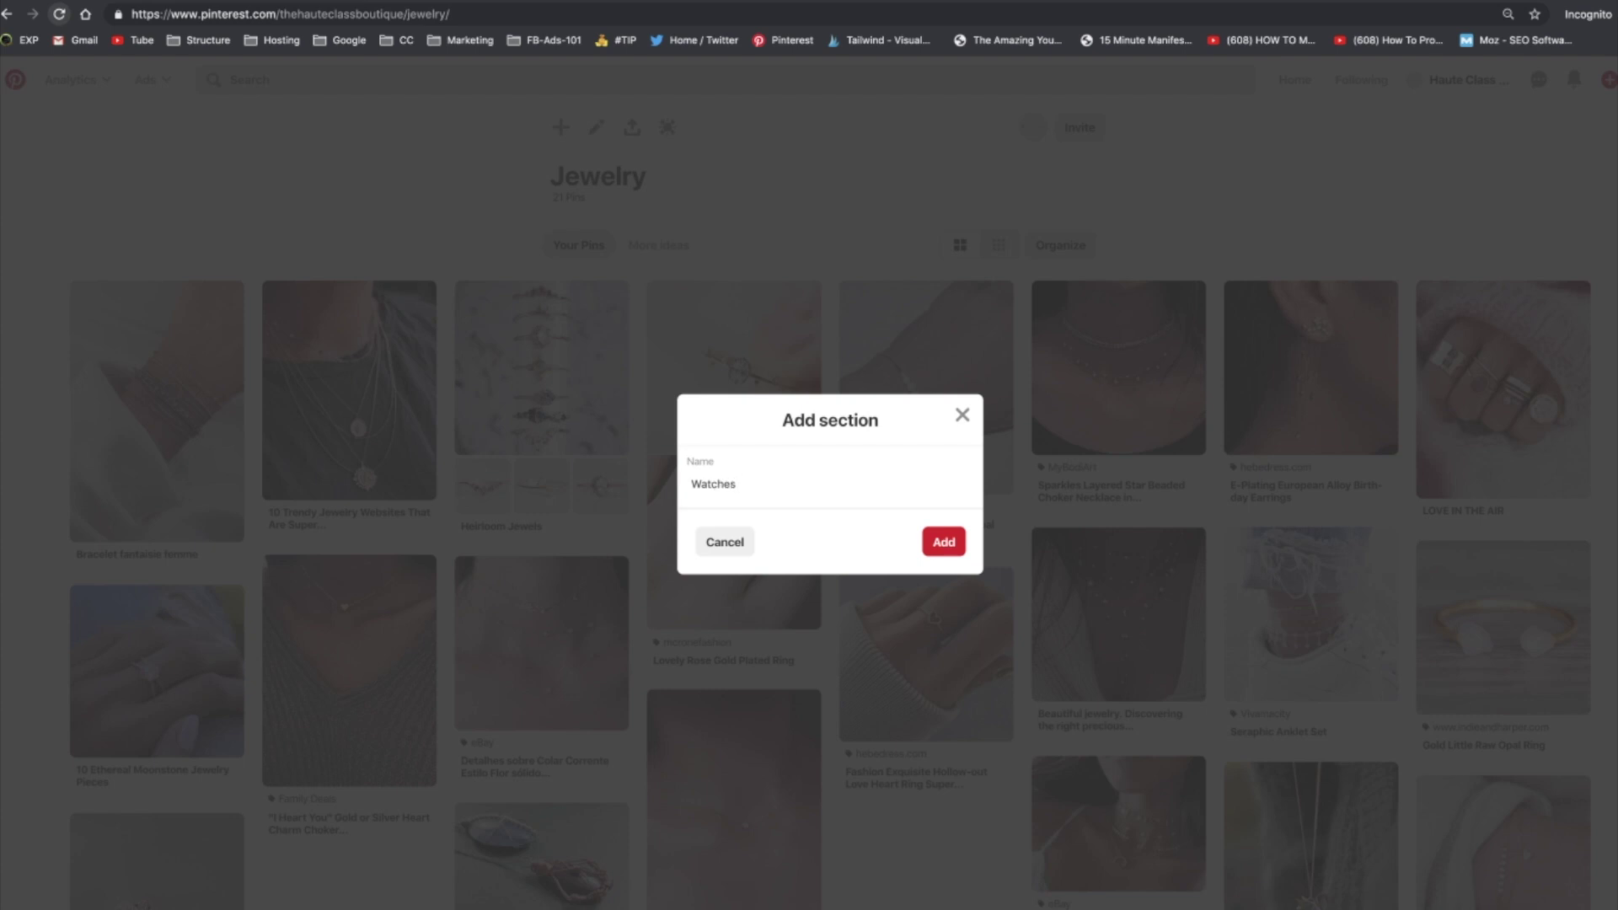
pyautogui.click(944, 541)
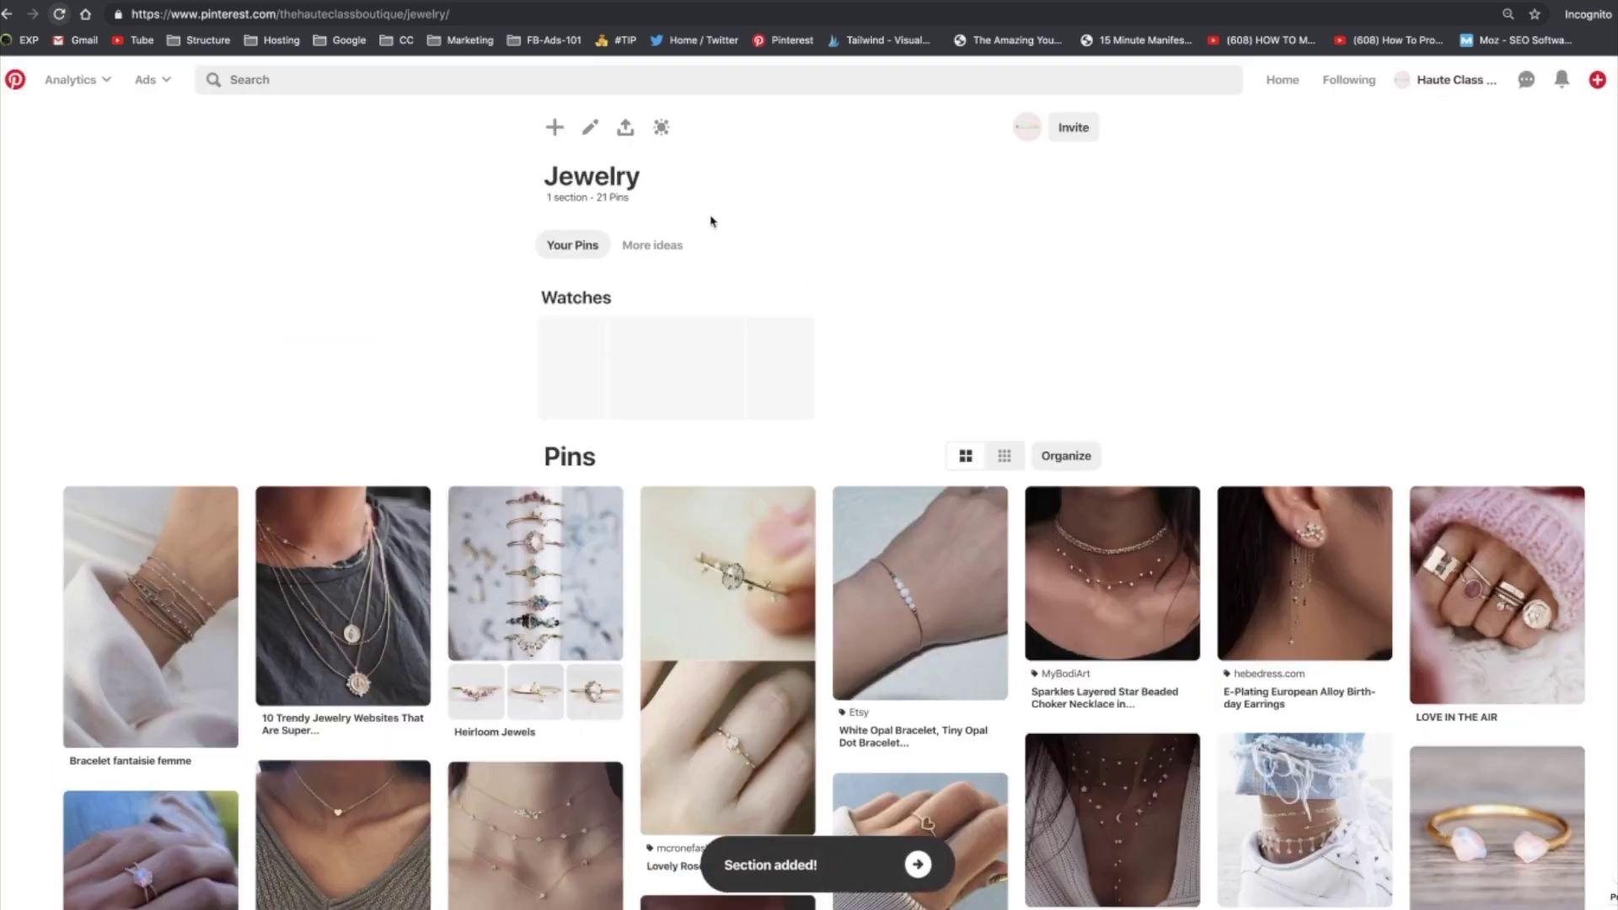
# Add another section named Rings to the Jewelry board
pyautogui.click(557, 127)
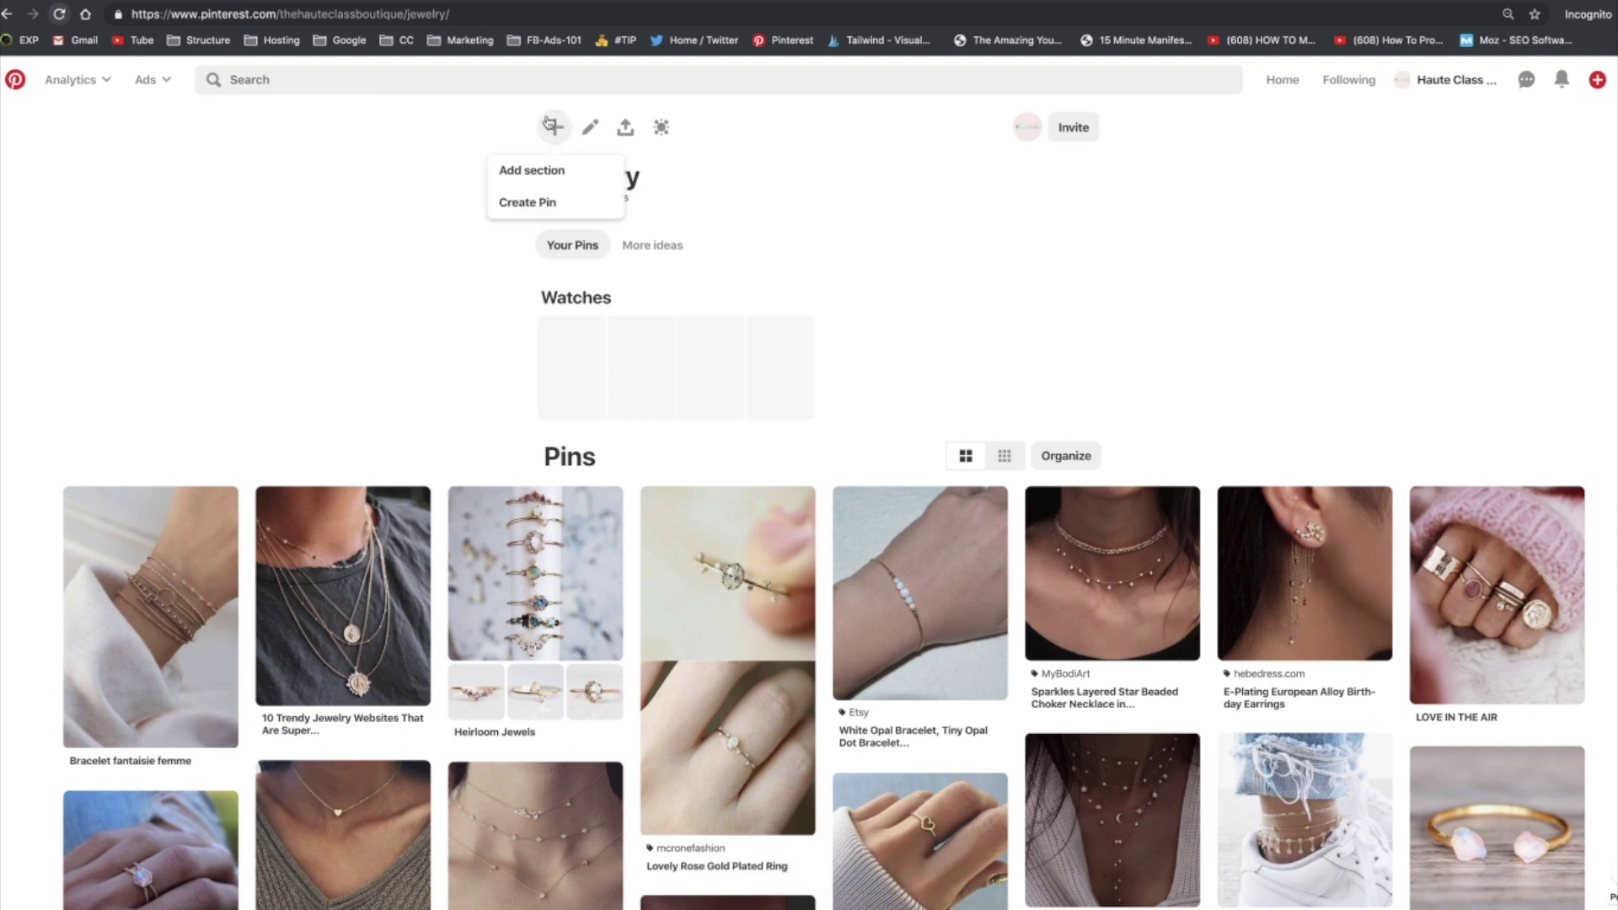
pyautogui.click(518, 169)
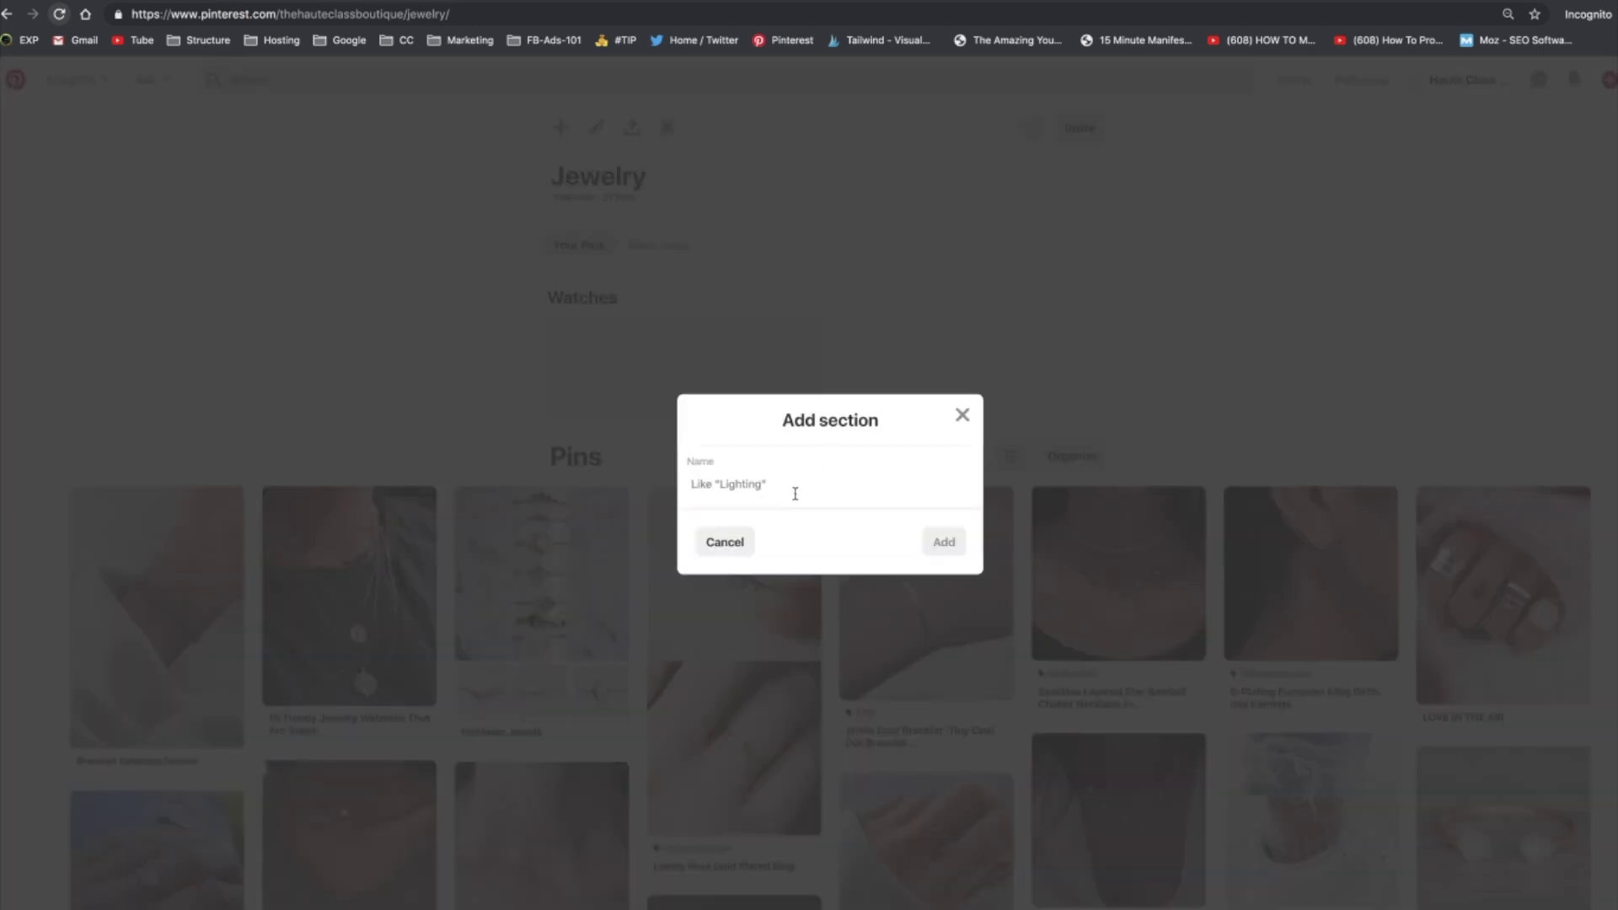
pyautogui.write('Rings')
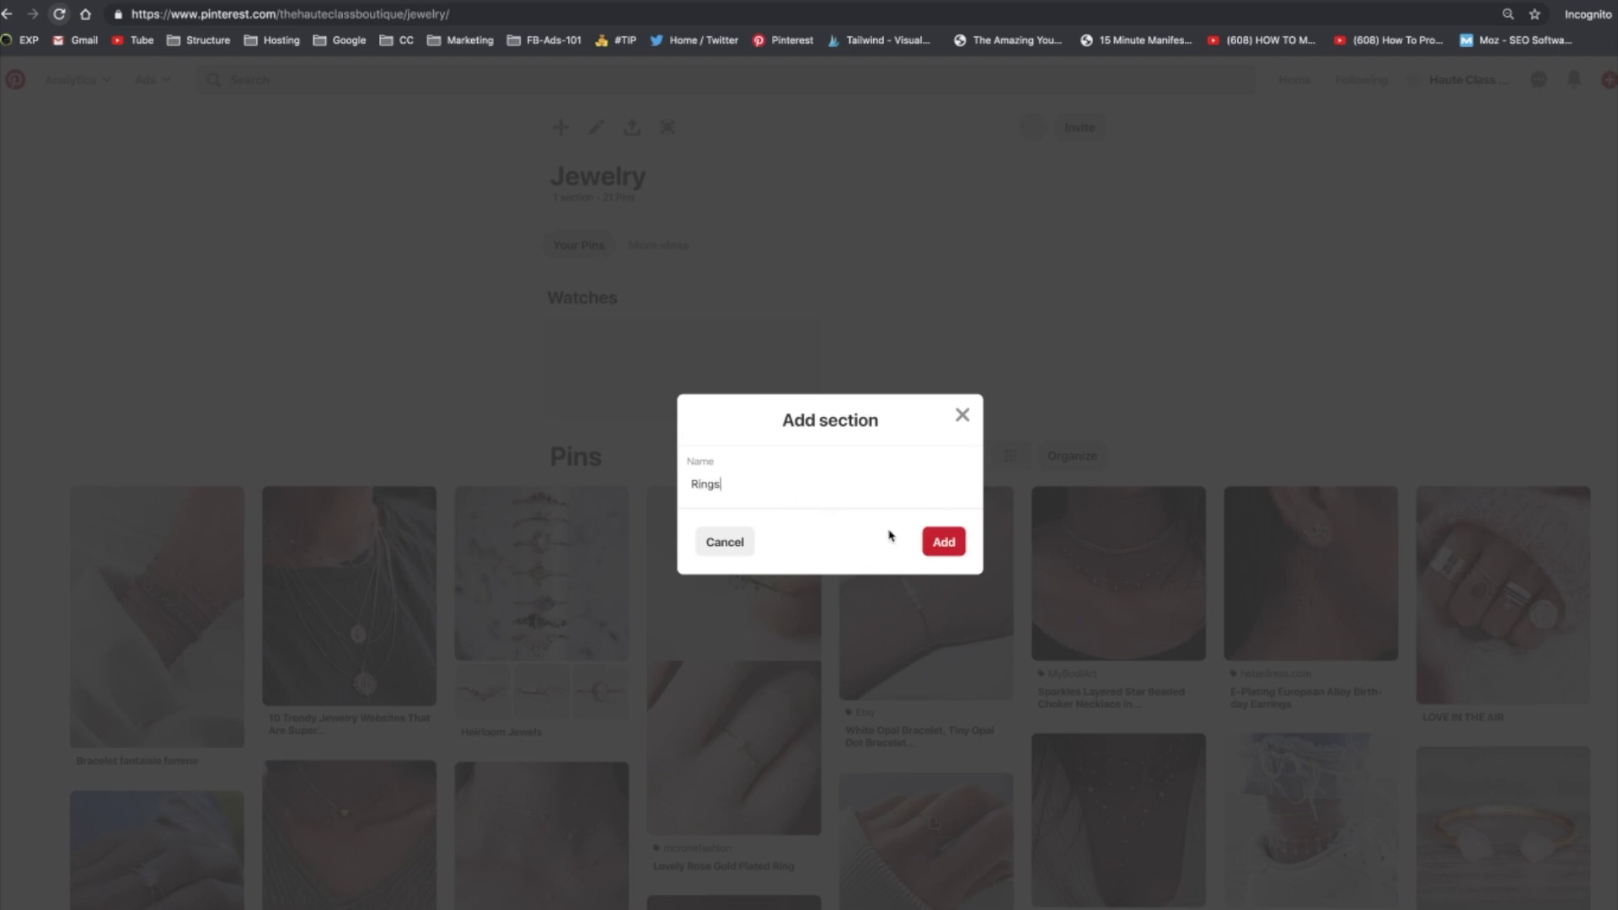
pyautogui.click(944, 541)
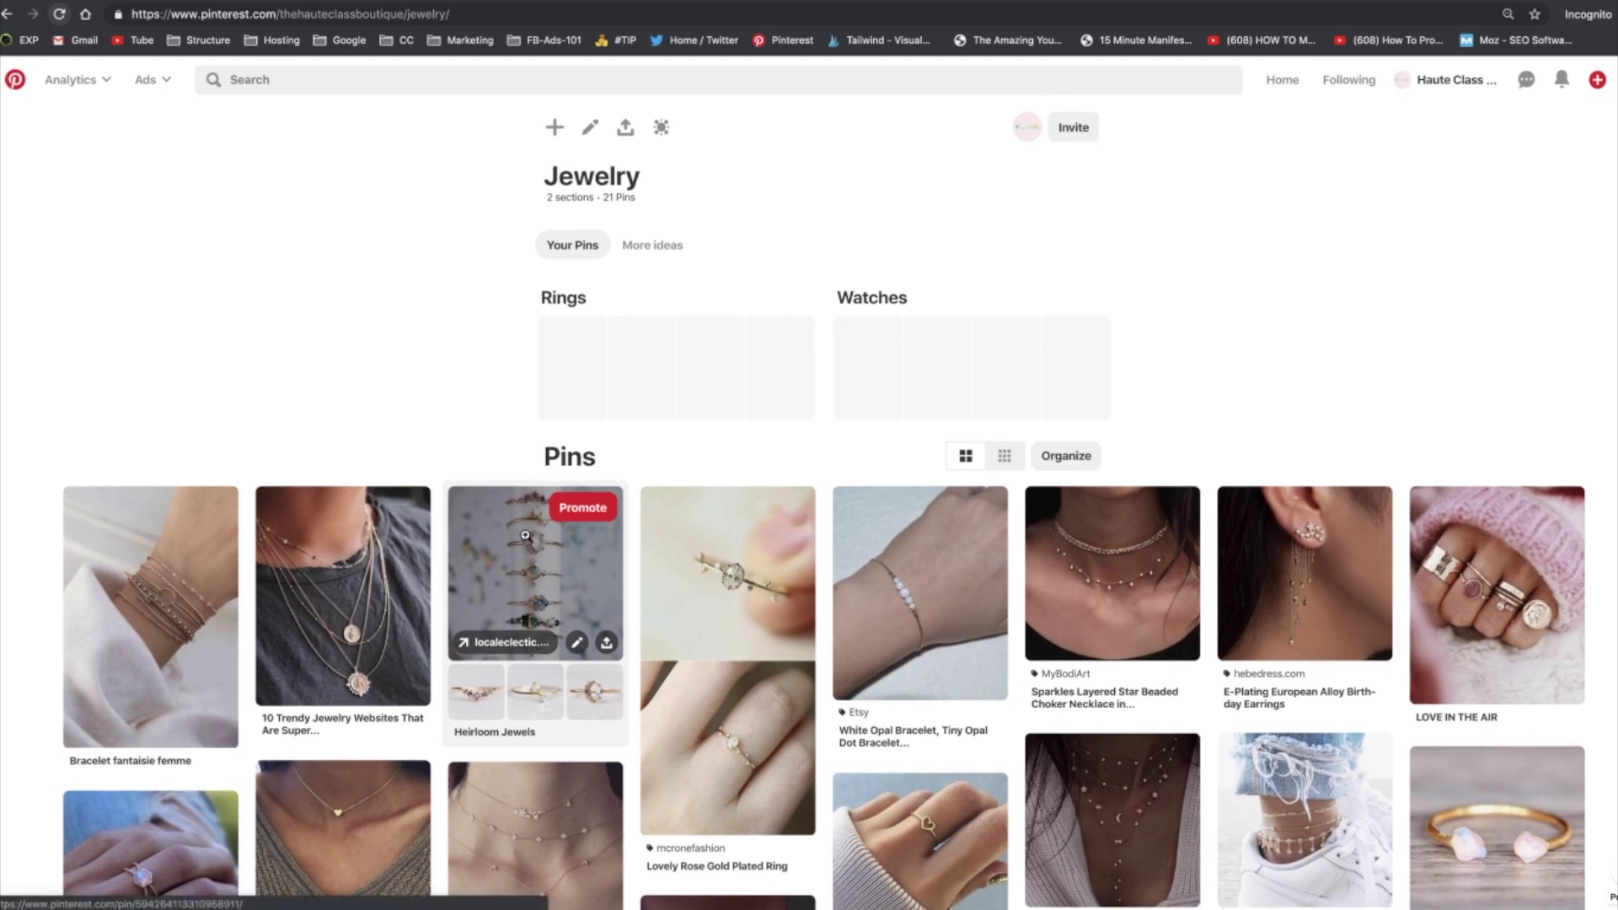
# Assign the Heirloom Jewels pin on the Jewelry board to the Rings section and save it
pyautogui.moveTo(525, 535); pyautogui.dragTo(454, 455)
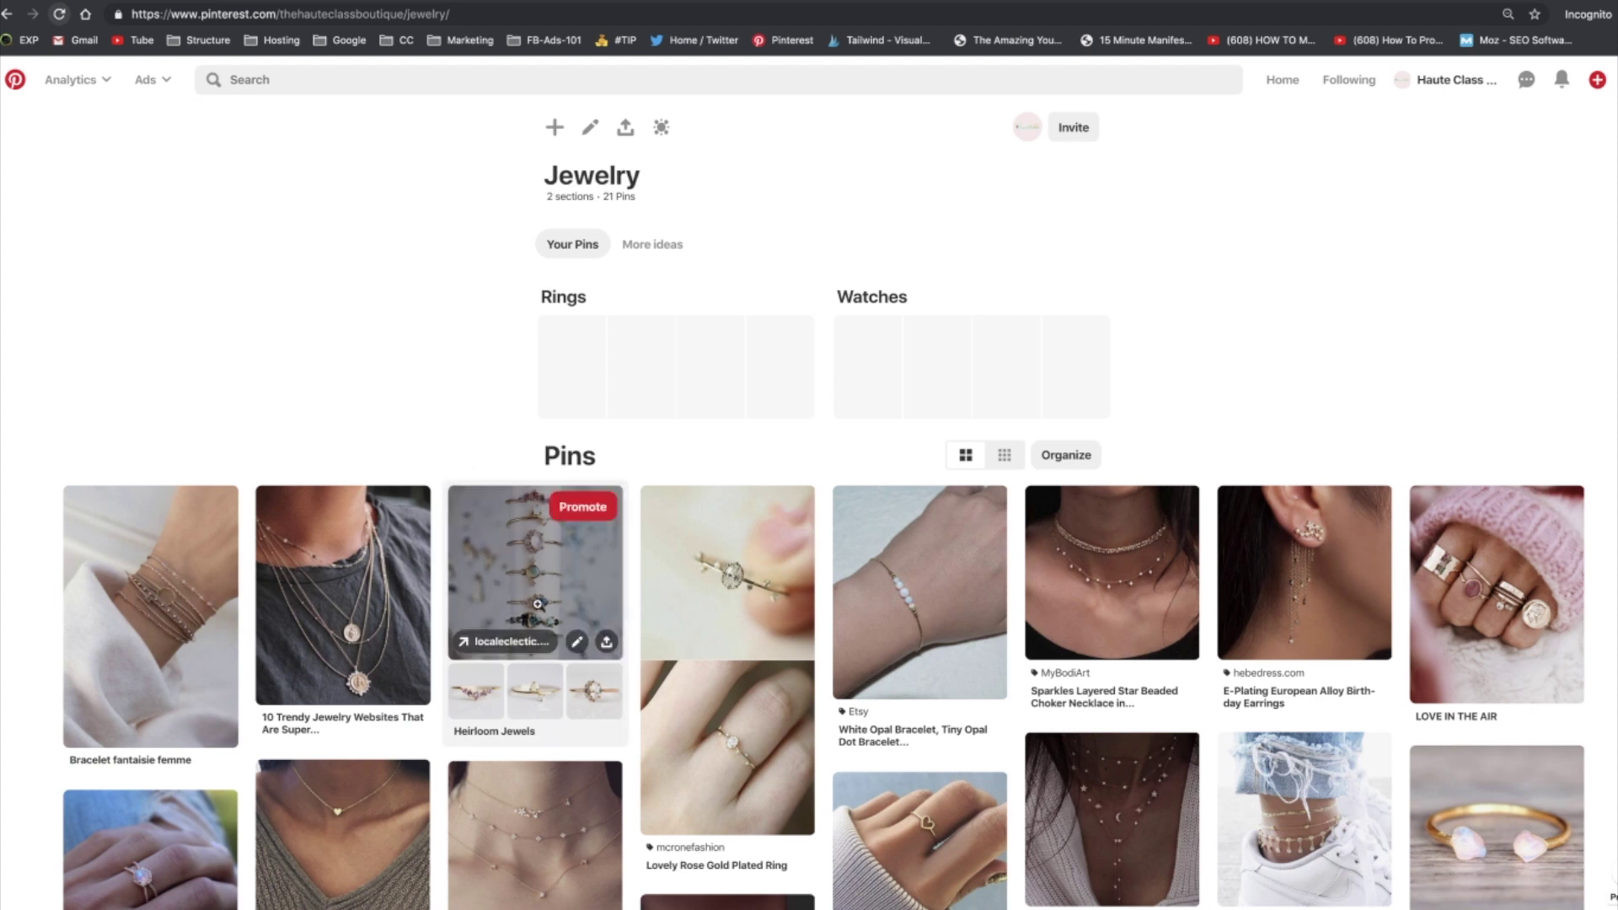
pyautogui.click(578, 644)
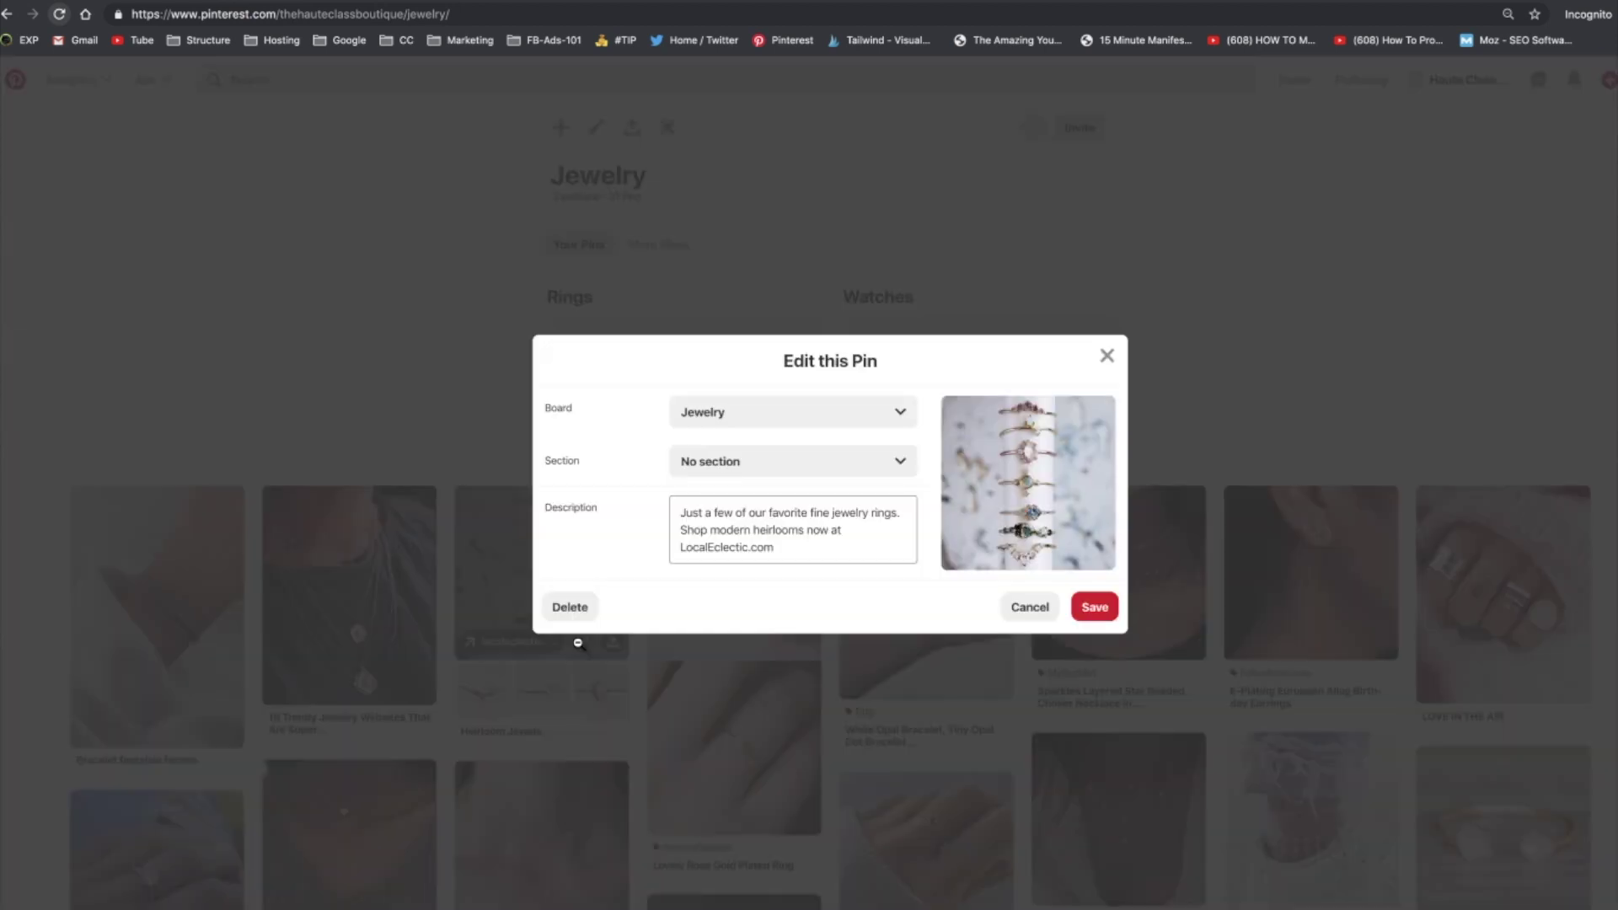
pyautogui.click(740, 469)
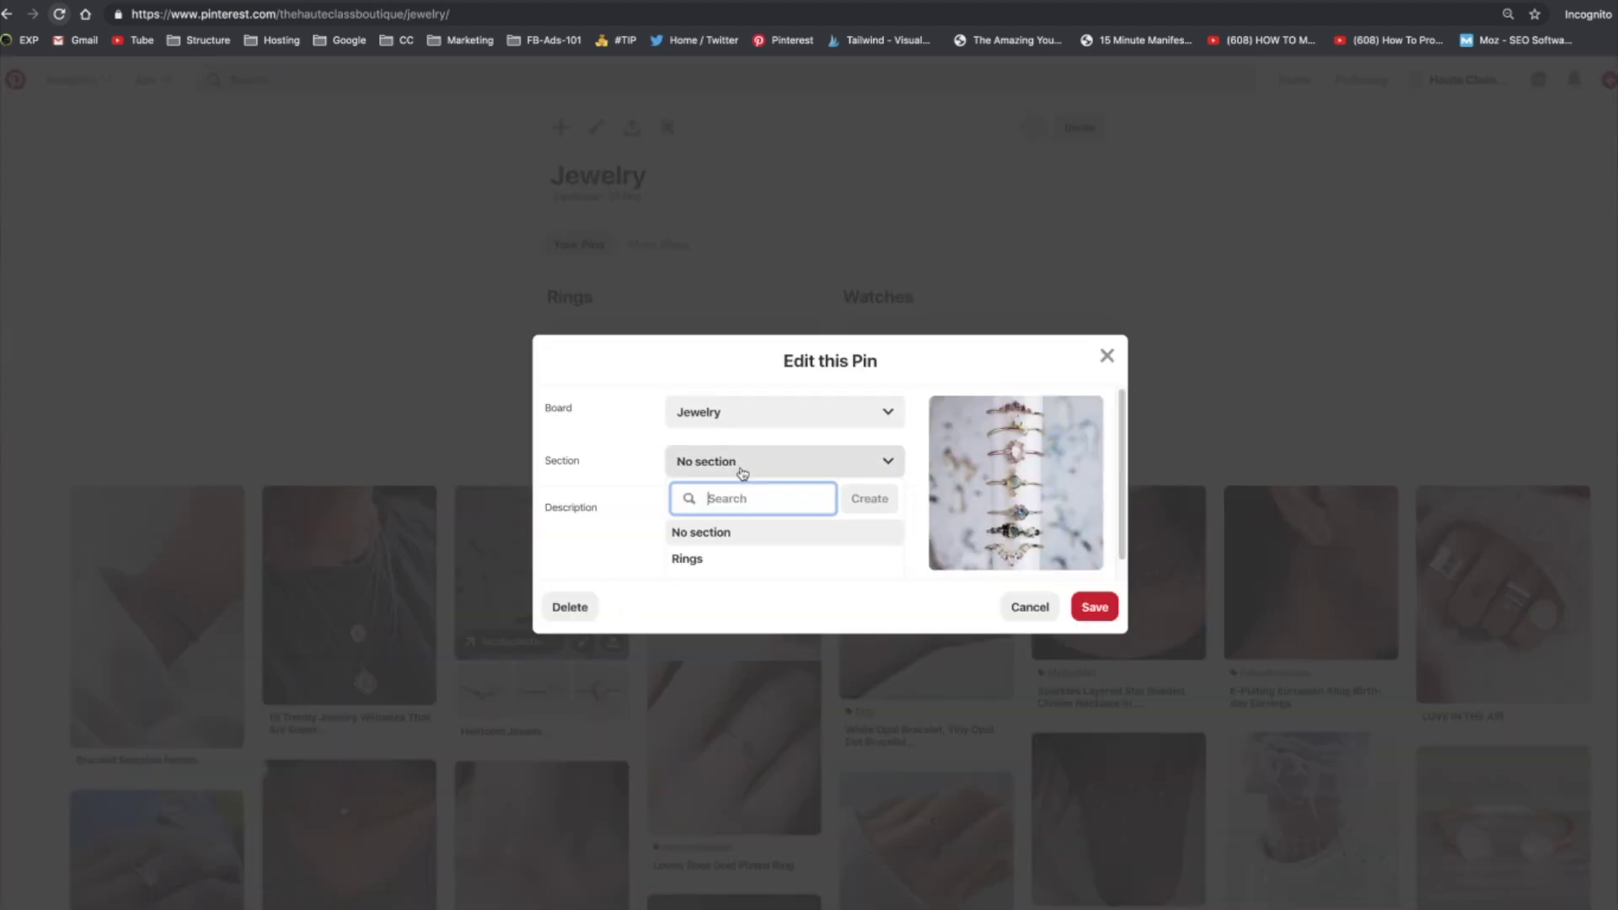
pyautogui.click(885, 463)
pyautogui.click(909, 469)
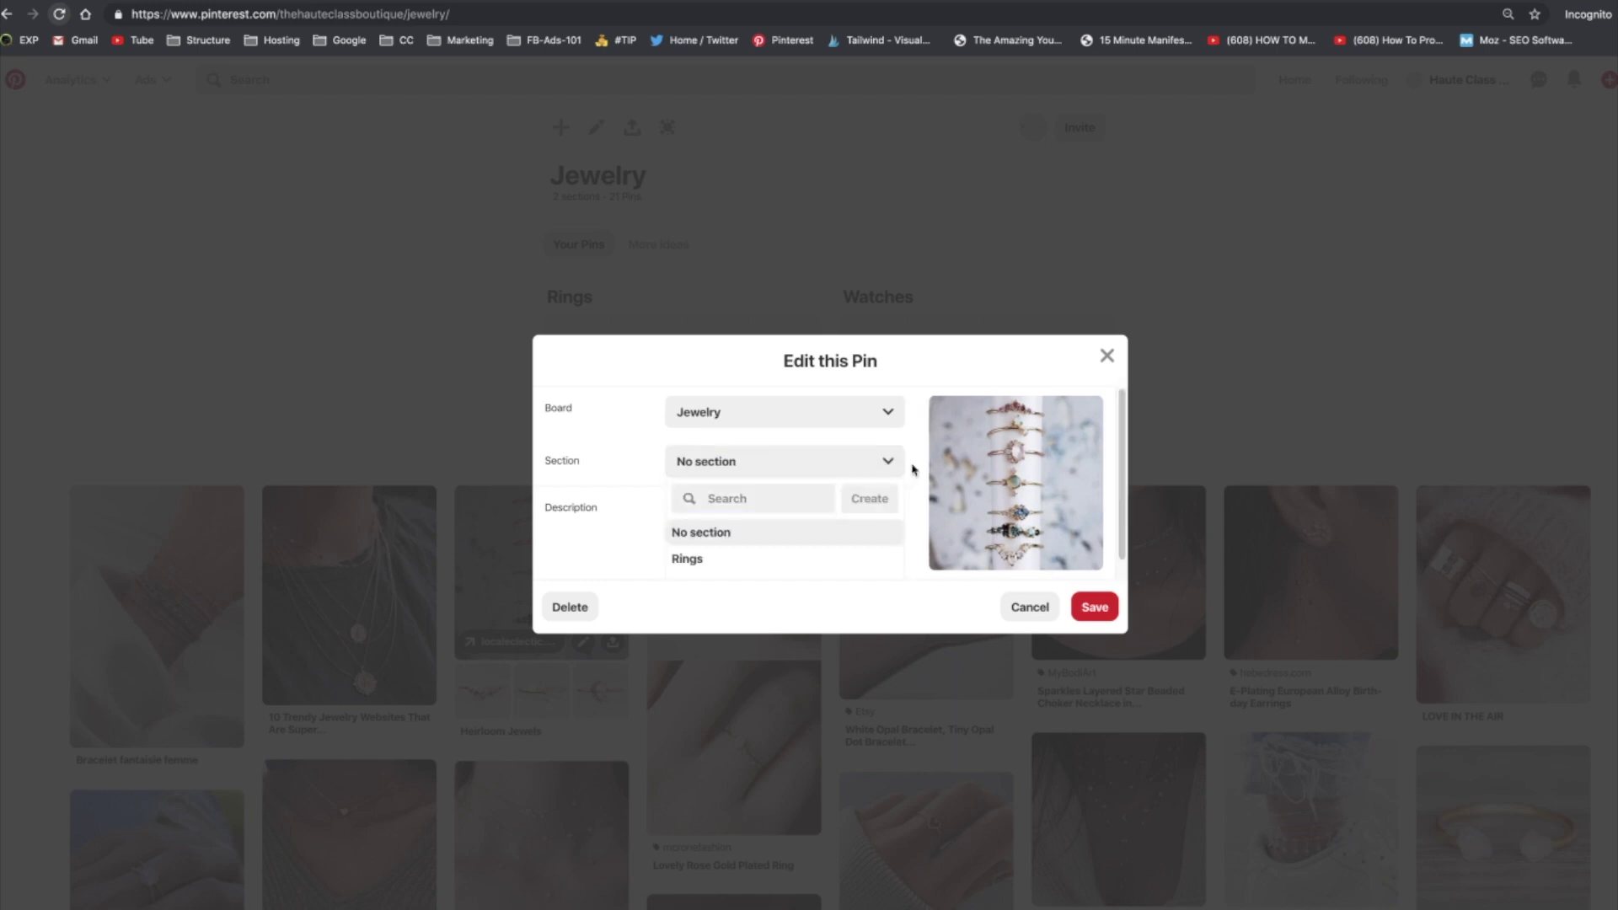
pyautogui.click(911, 466)
pyautogui.click(911, 466)
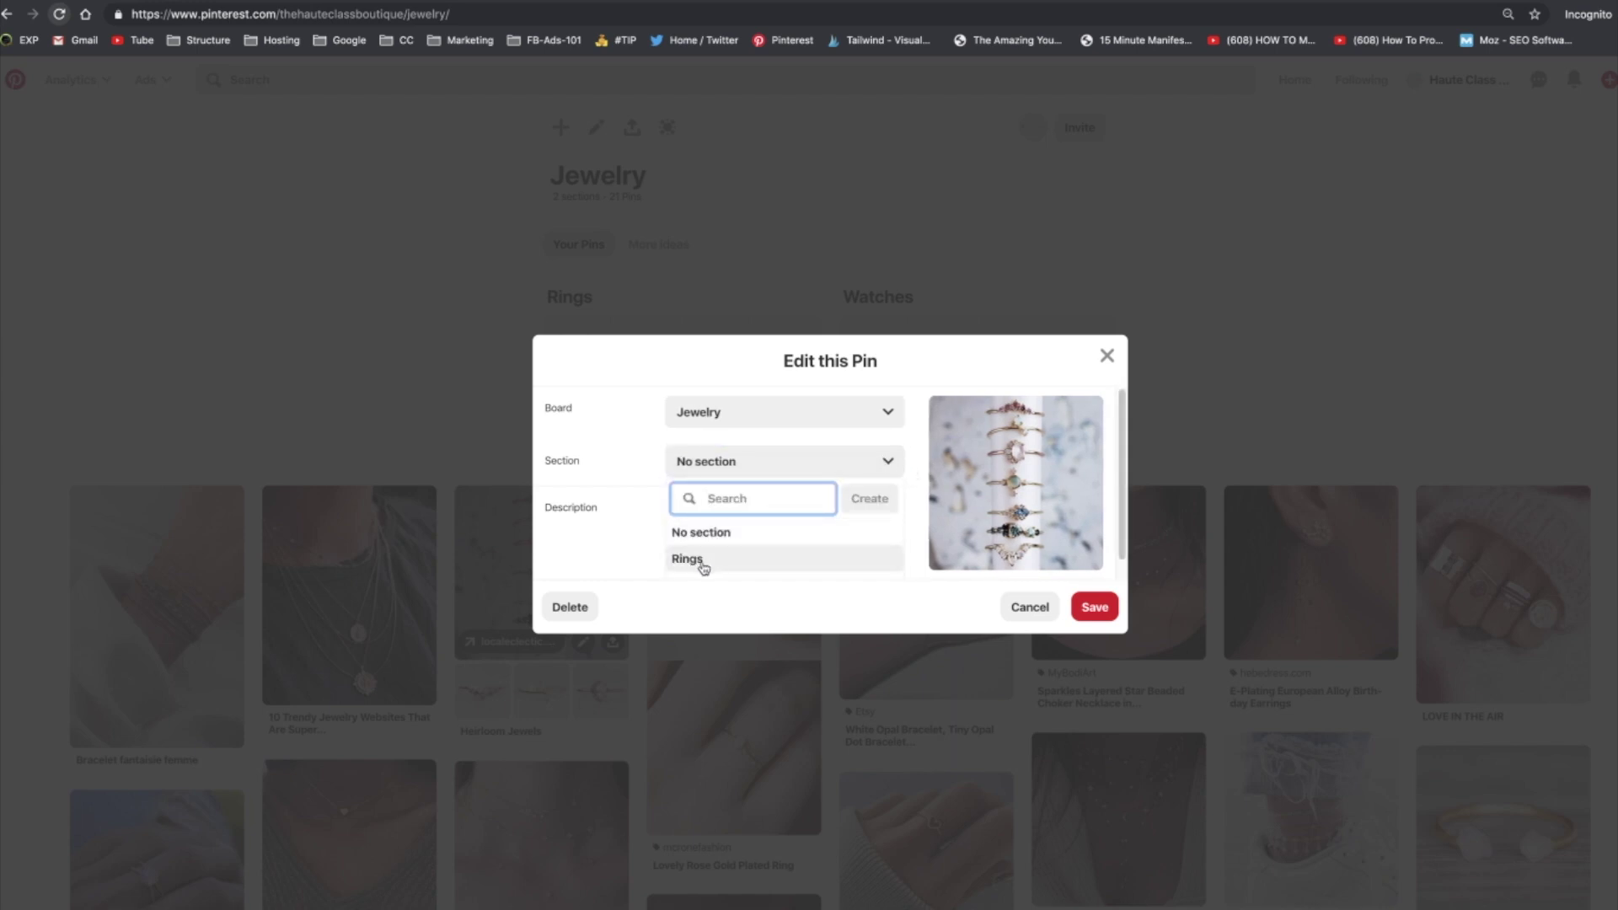
pyautogui.click(704, 560)
pyautogui.click(1087, 612)
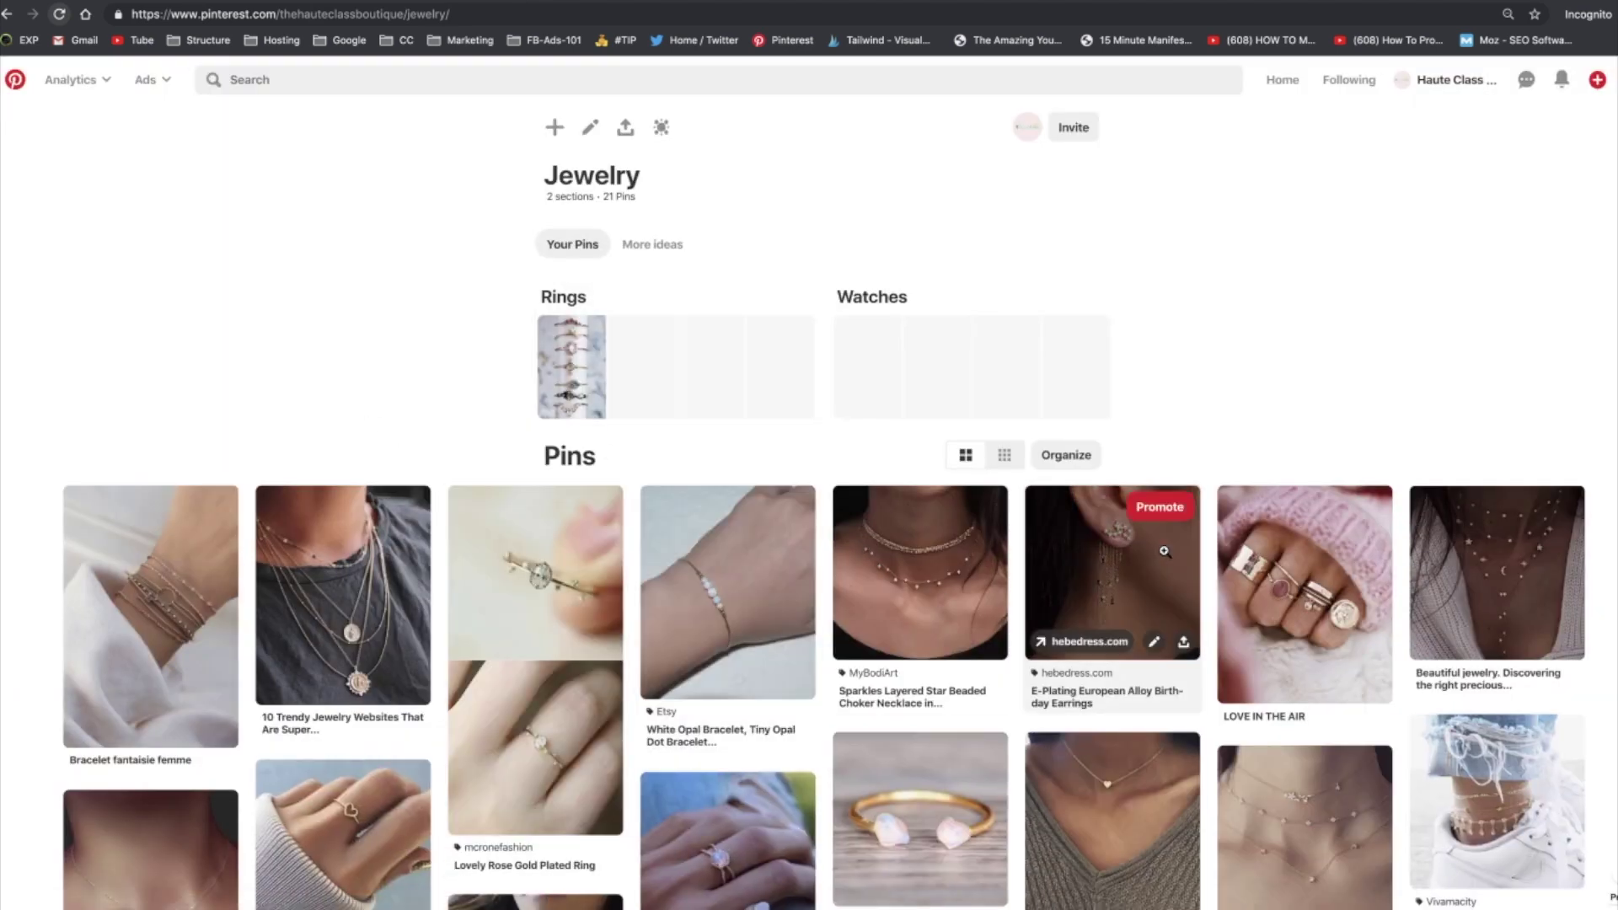
# Move the LOVE IN THE AIR pin into the Jewelry board's Rings section and save the change
pyautogui.click(1346, 686)
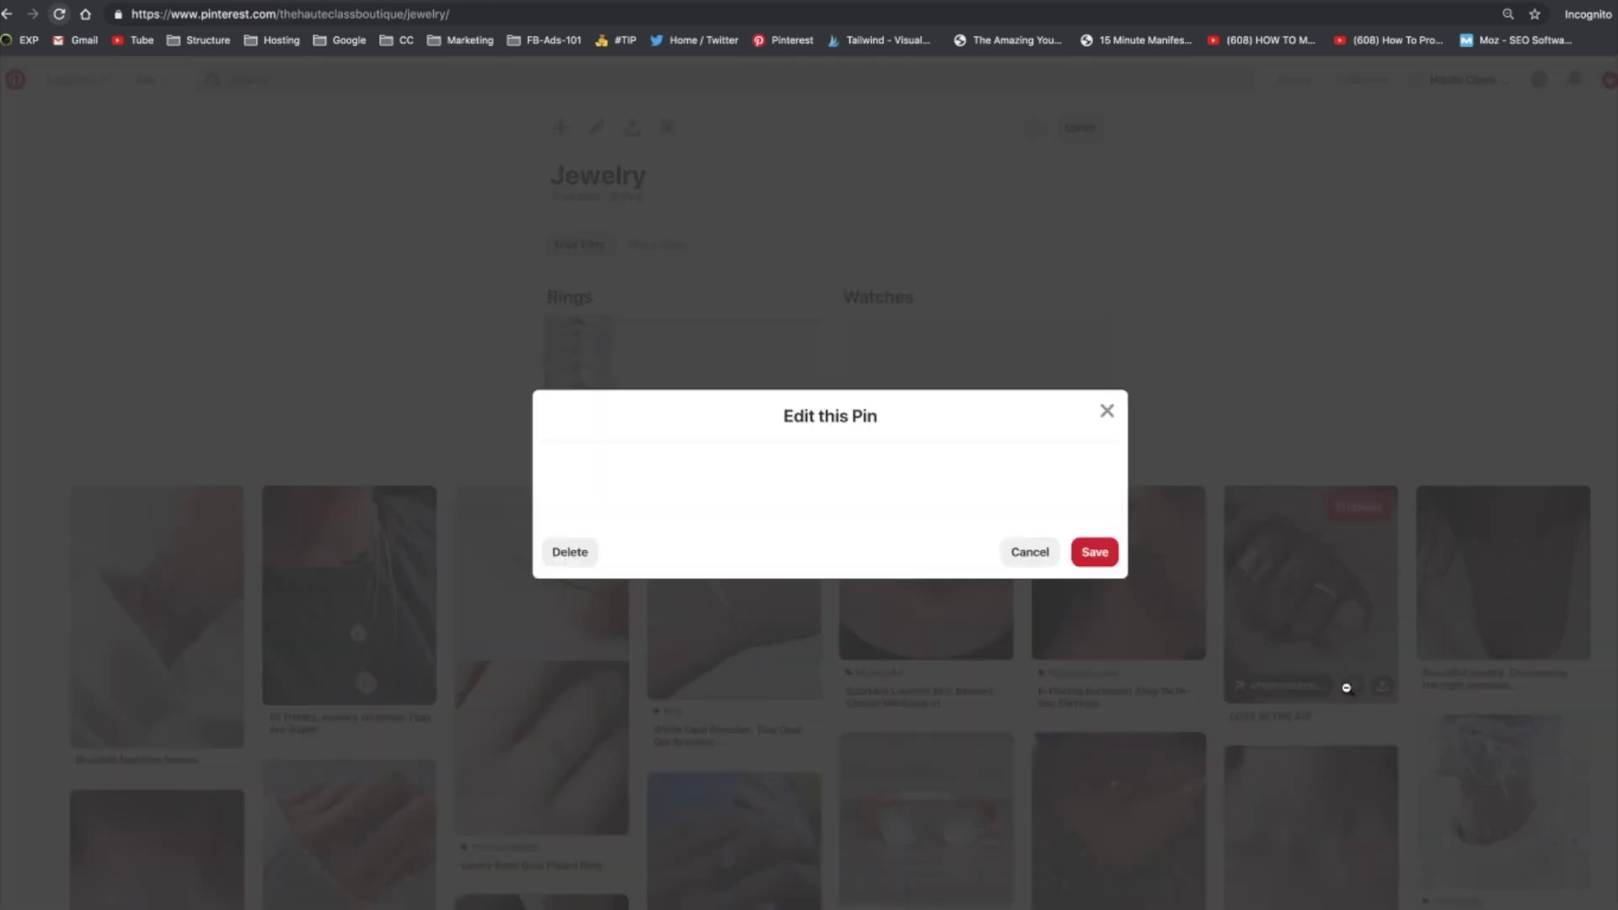
pyautogui.click(897, 439)
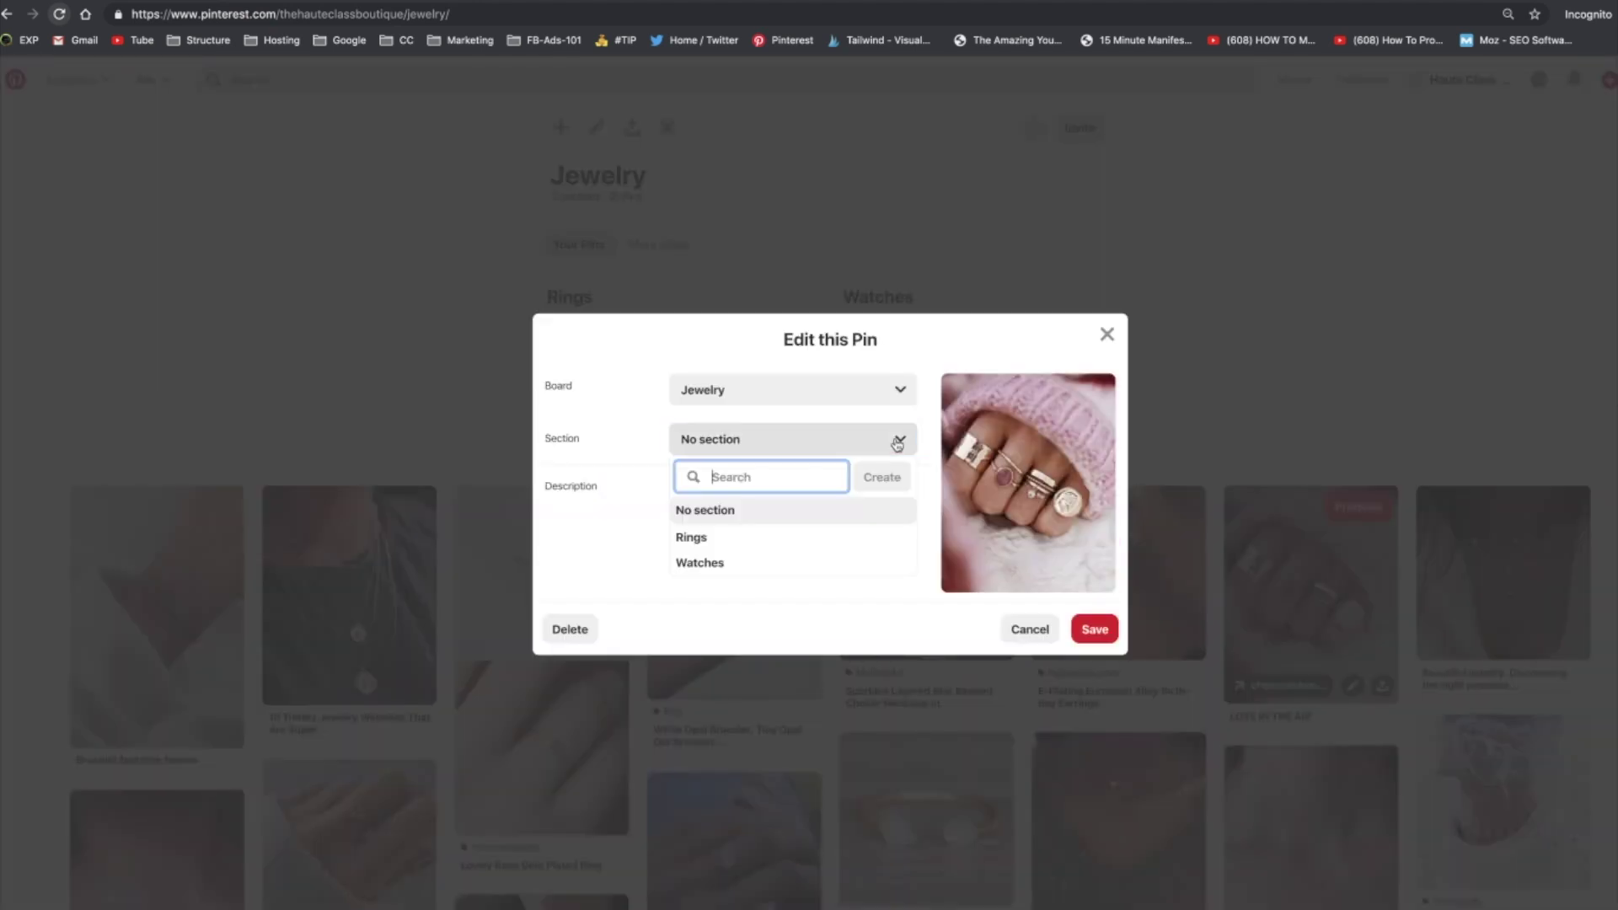
pyautogui.click(739, 549)
pyautogui.click(1094, 629)
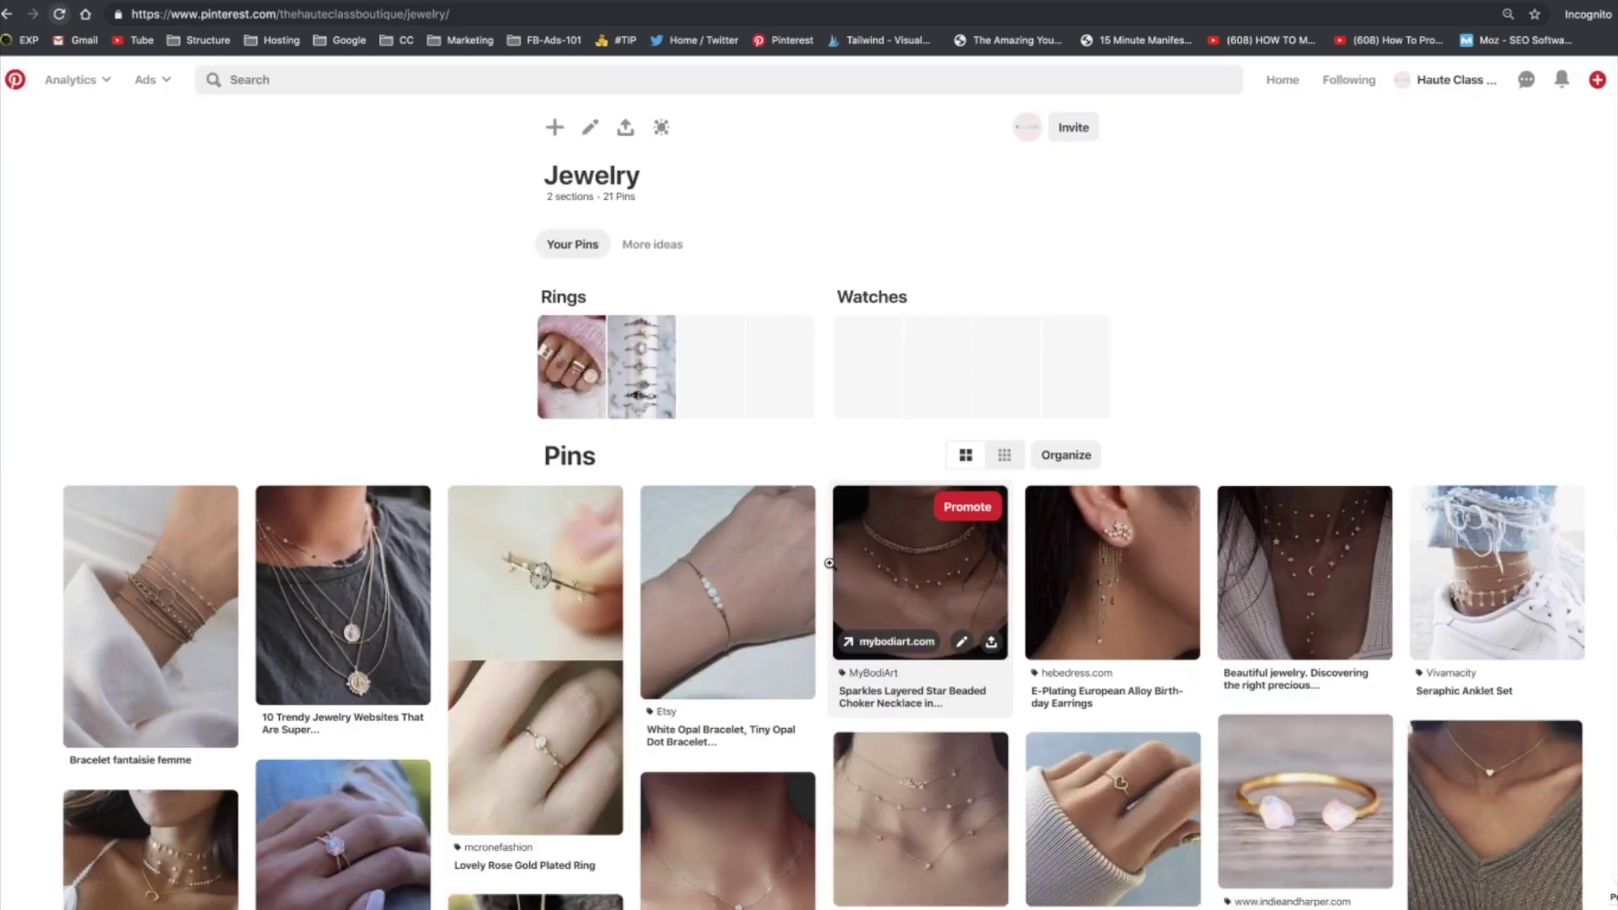
# Put the Lovely Rose Gold Plated Ring pin into the Rings section of the Jewelry board
pyautogui.moveTo(573, 529)
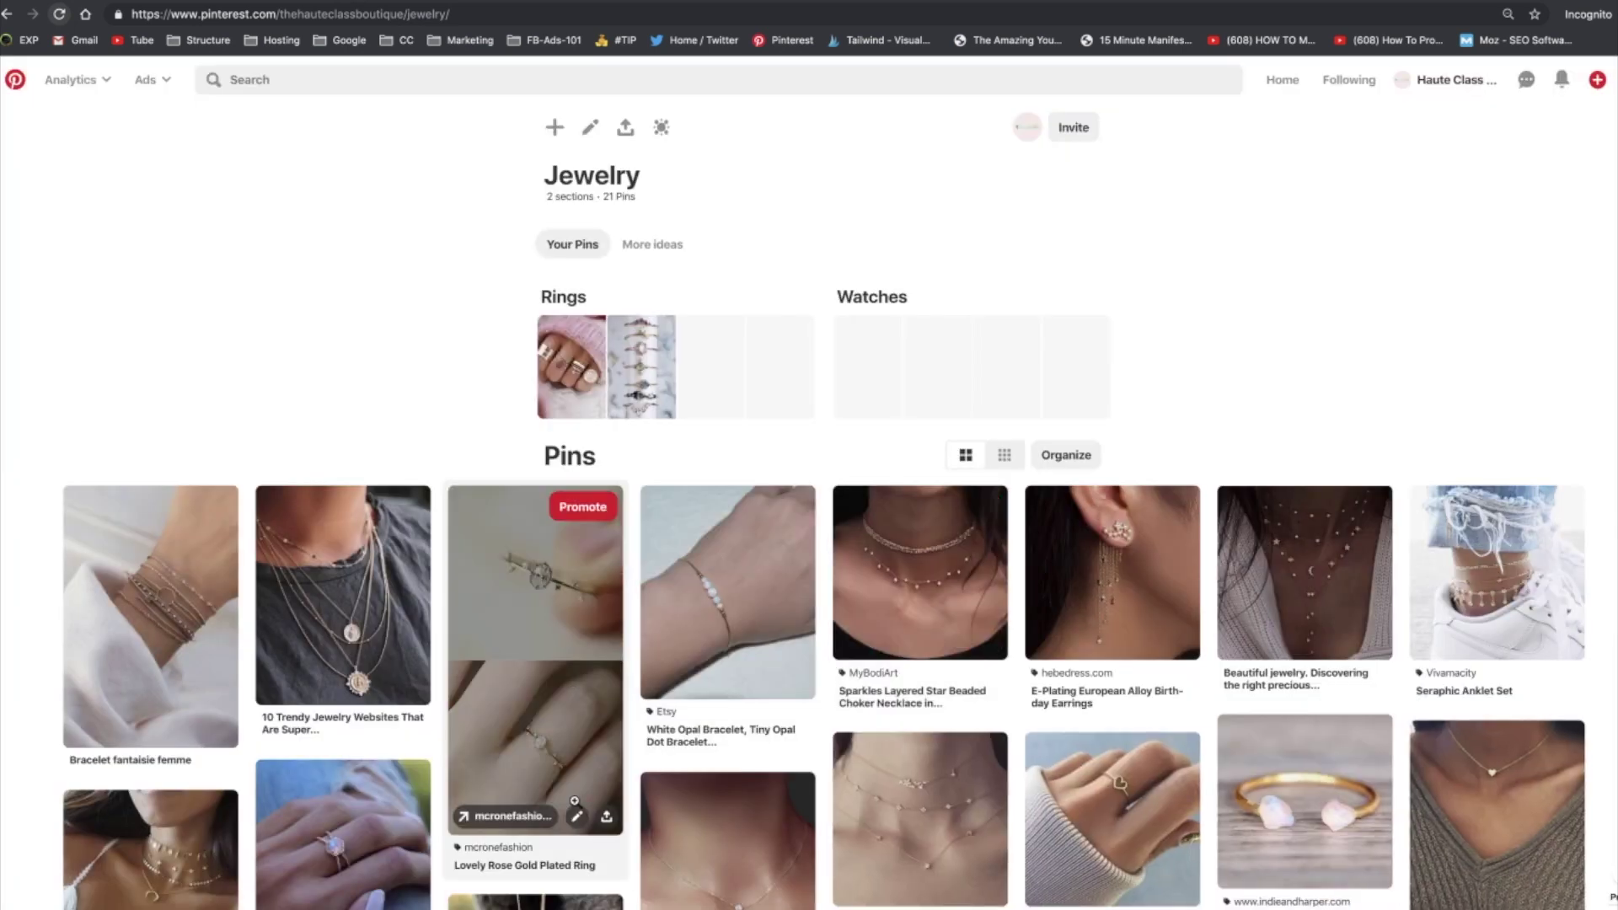
pyautogui.click(581, 817)
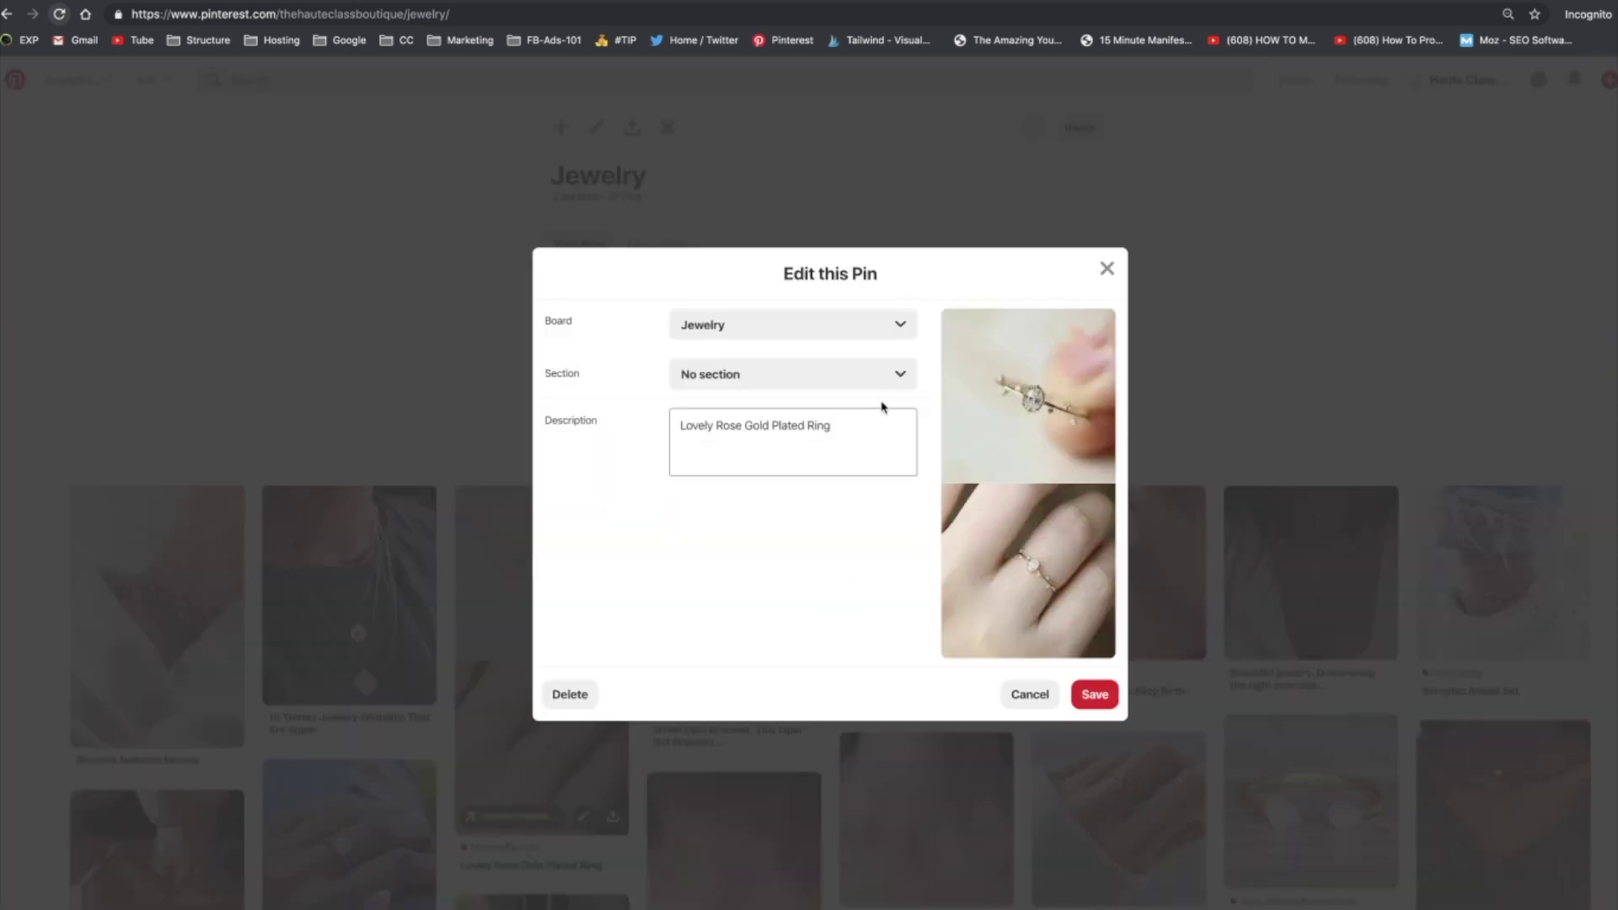
pyautogui.click(901, 377)
pyautogui.click(705, 470)
pyautogui.click(1096, 696)
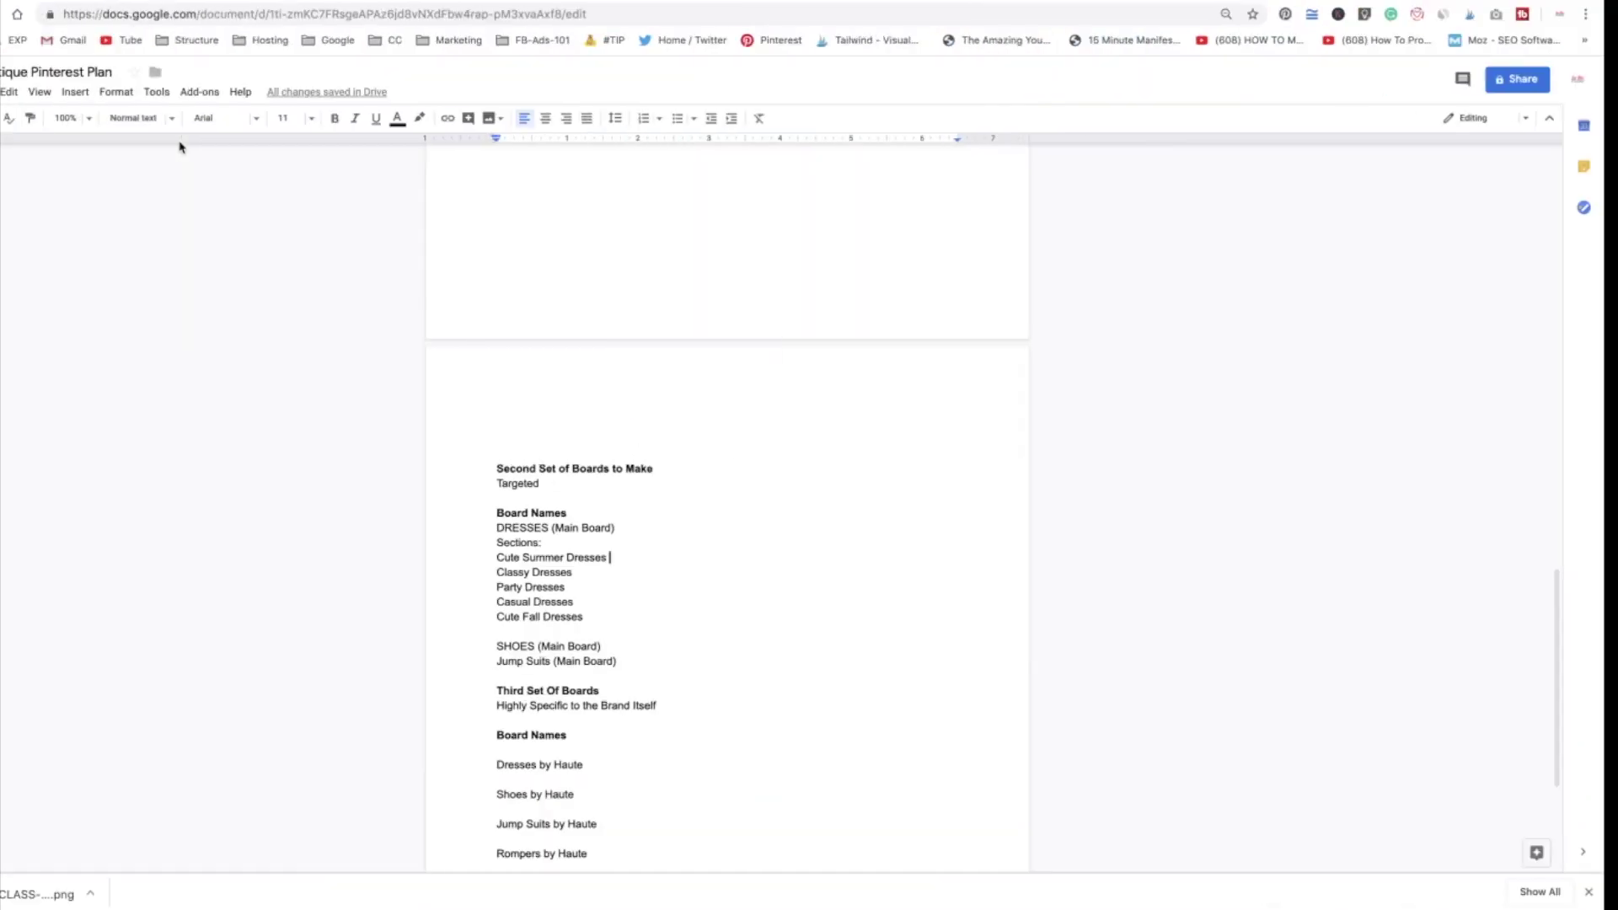
# Switch to Google Docs and review the second set of boards: DRESSES with its sections, SHOES and Jump Suits
pyautogui.scroll(-3, 740, 559)
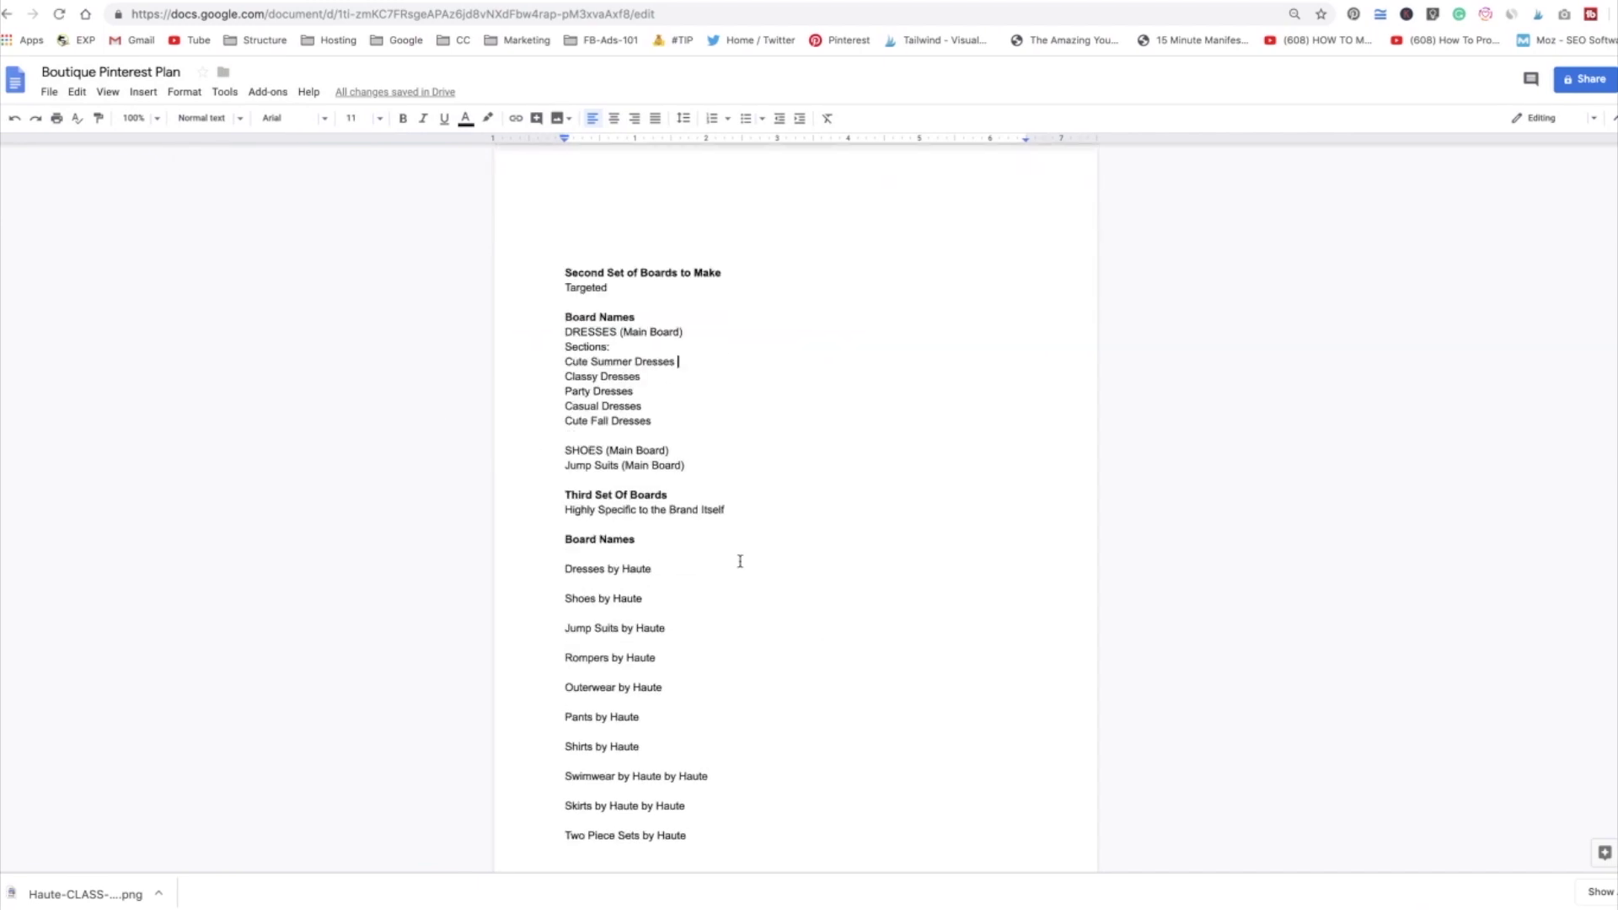
pyautogui.click(557, 333)
pyautogui.tripleClick(593, 332)
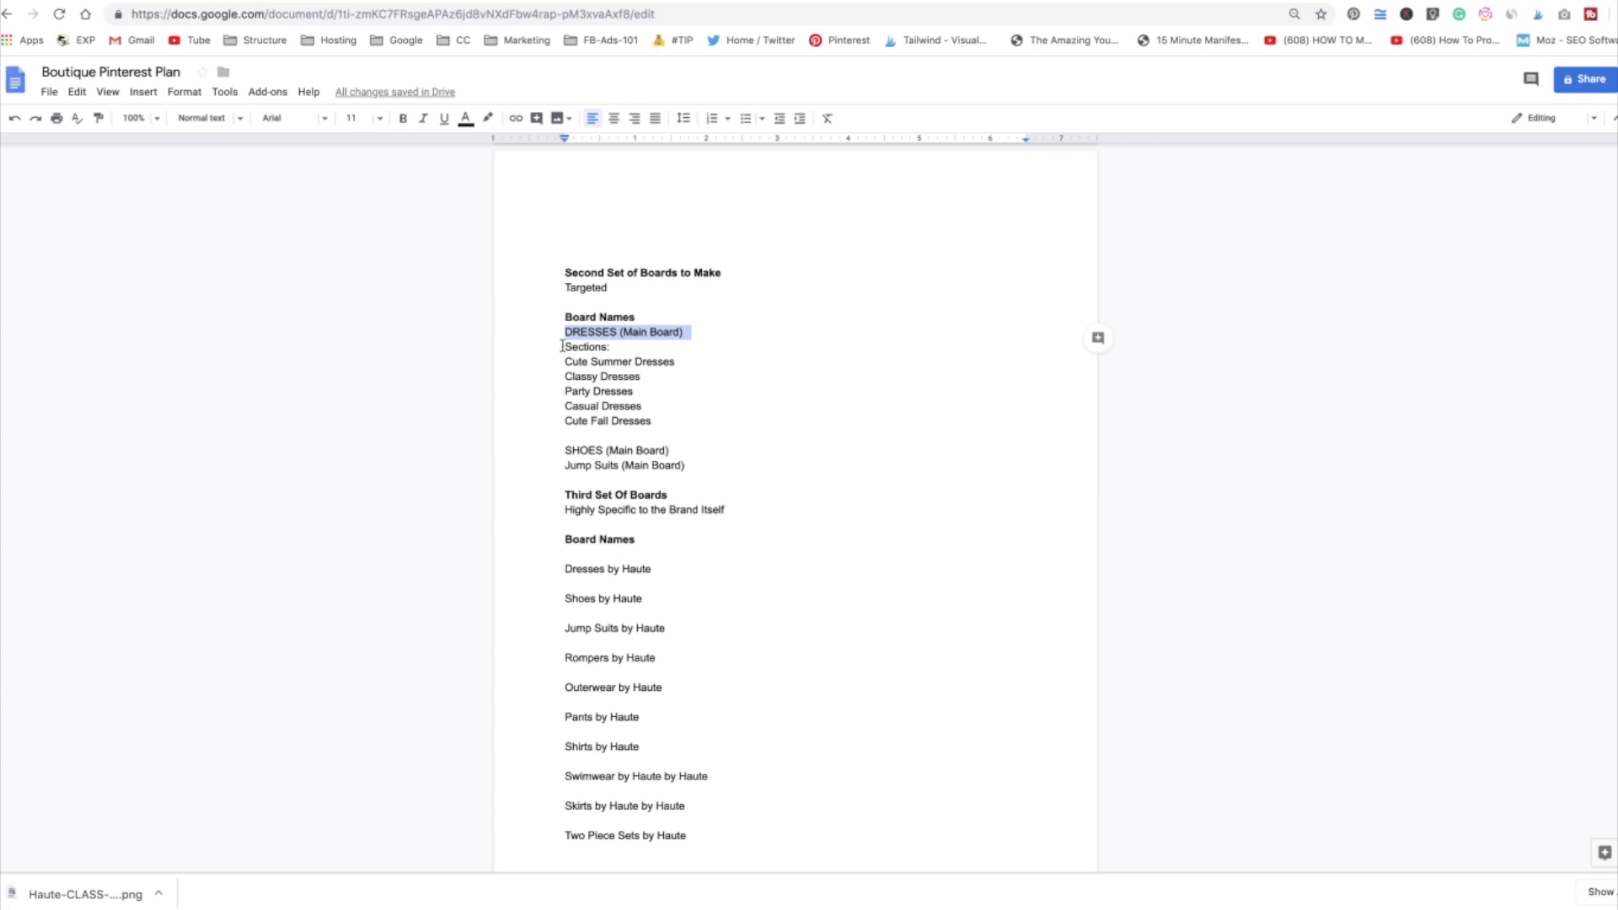
pyautogui.moveTo(562, 346); pyautogui.dragTo(671, 421)
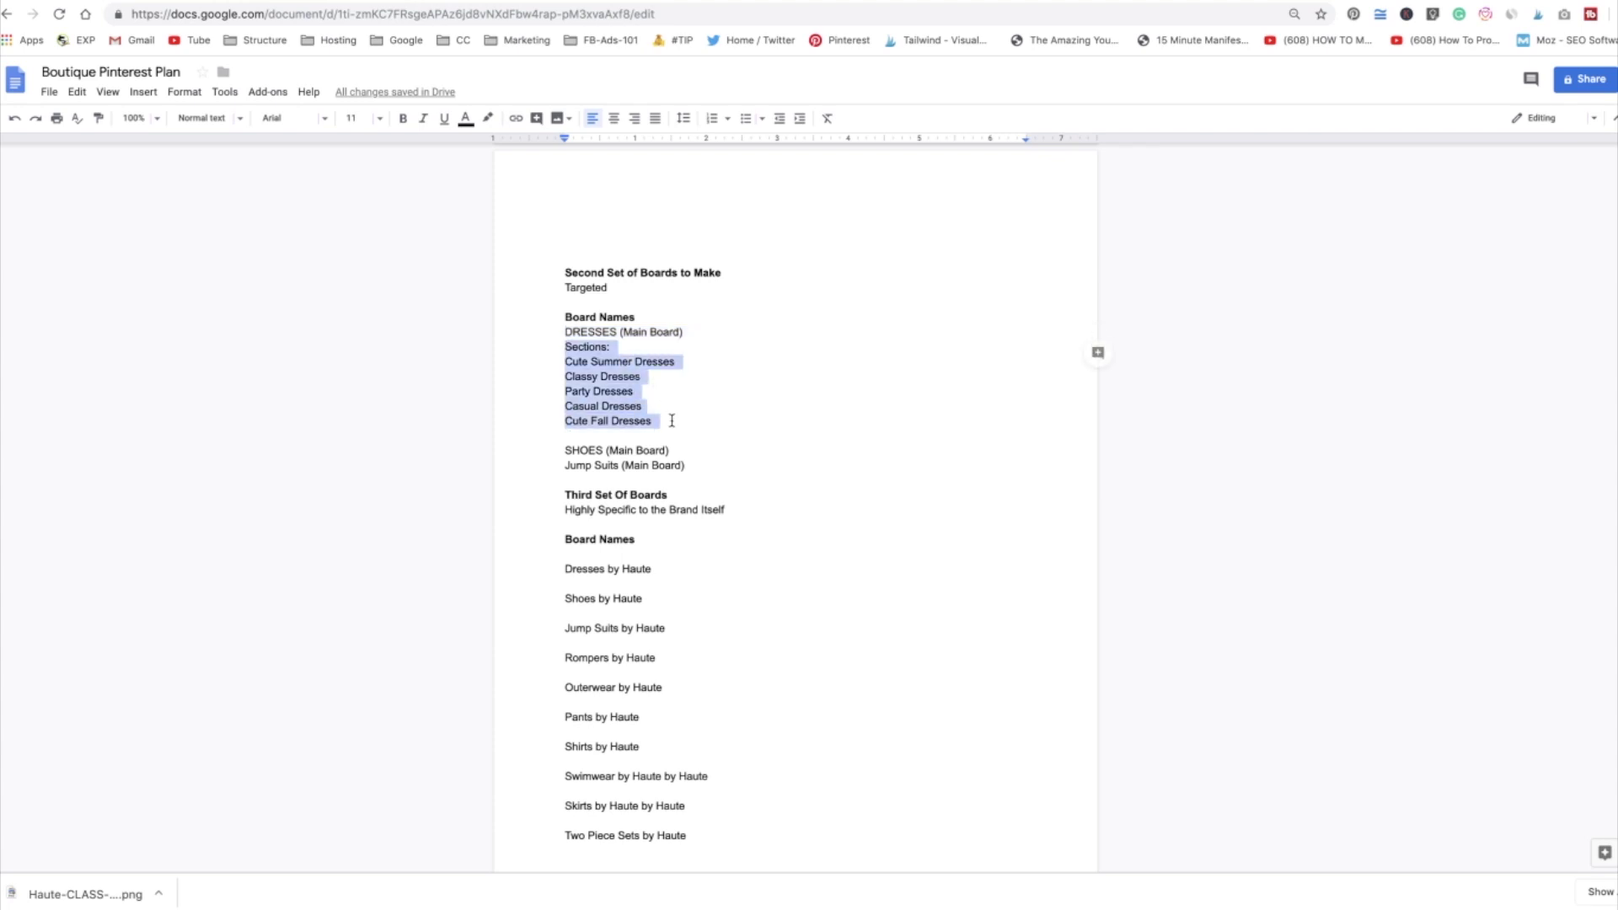
pyautogui.click(691, 416)
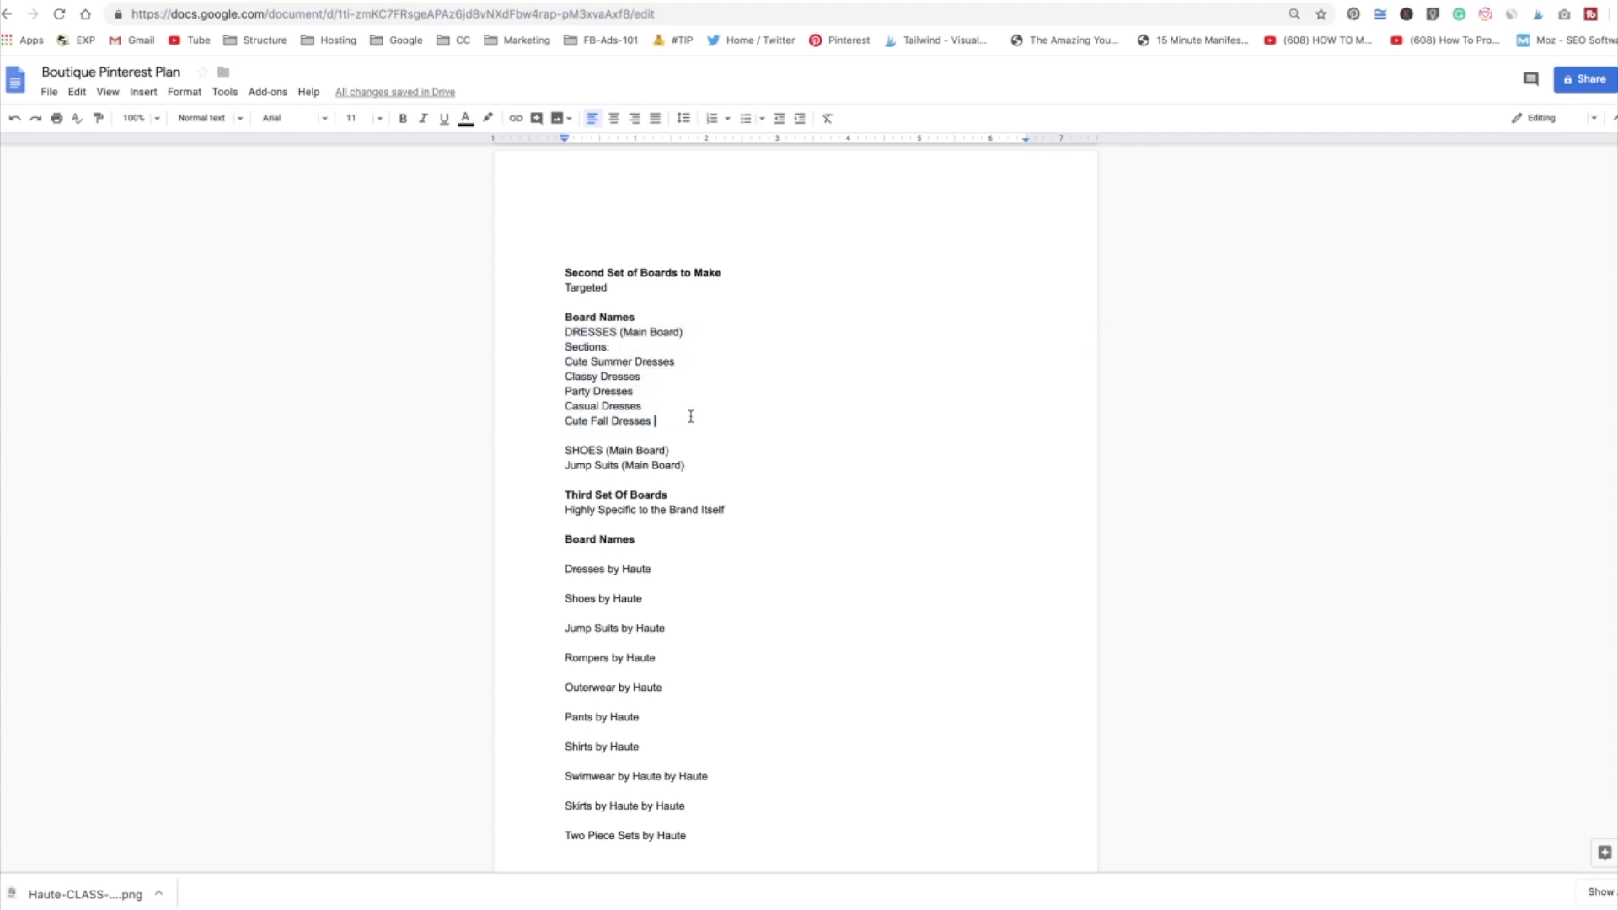
pyautogui.tripleClick(590, 452)
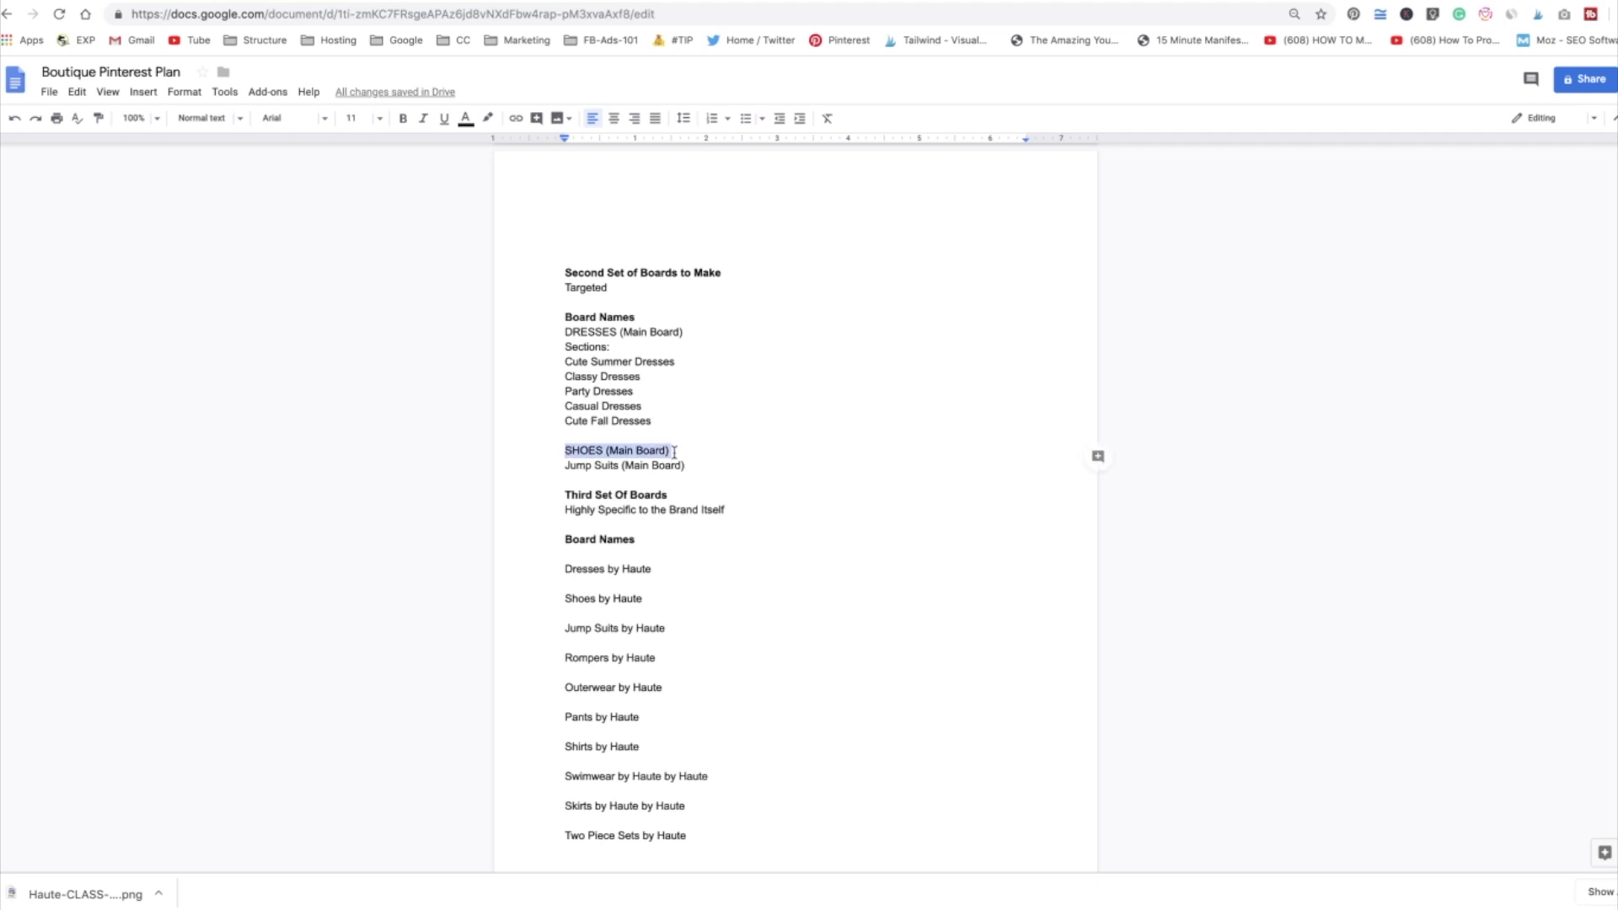
pyautogui.click(543, 465)
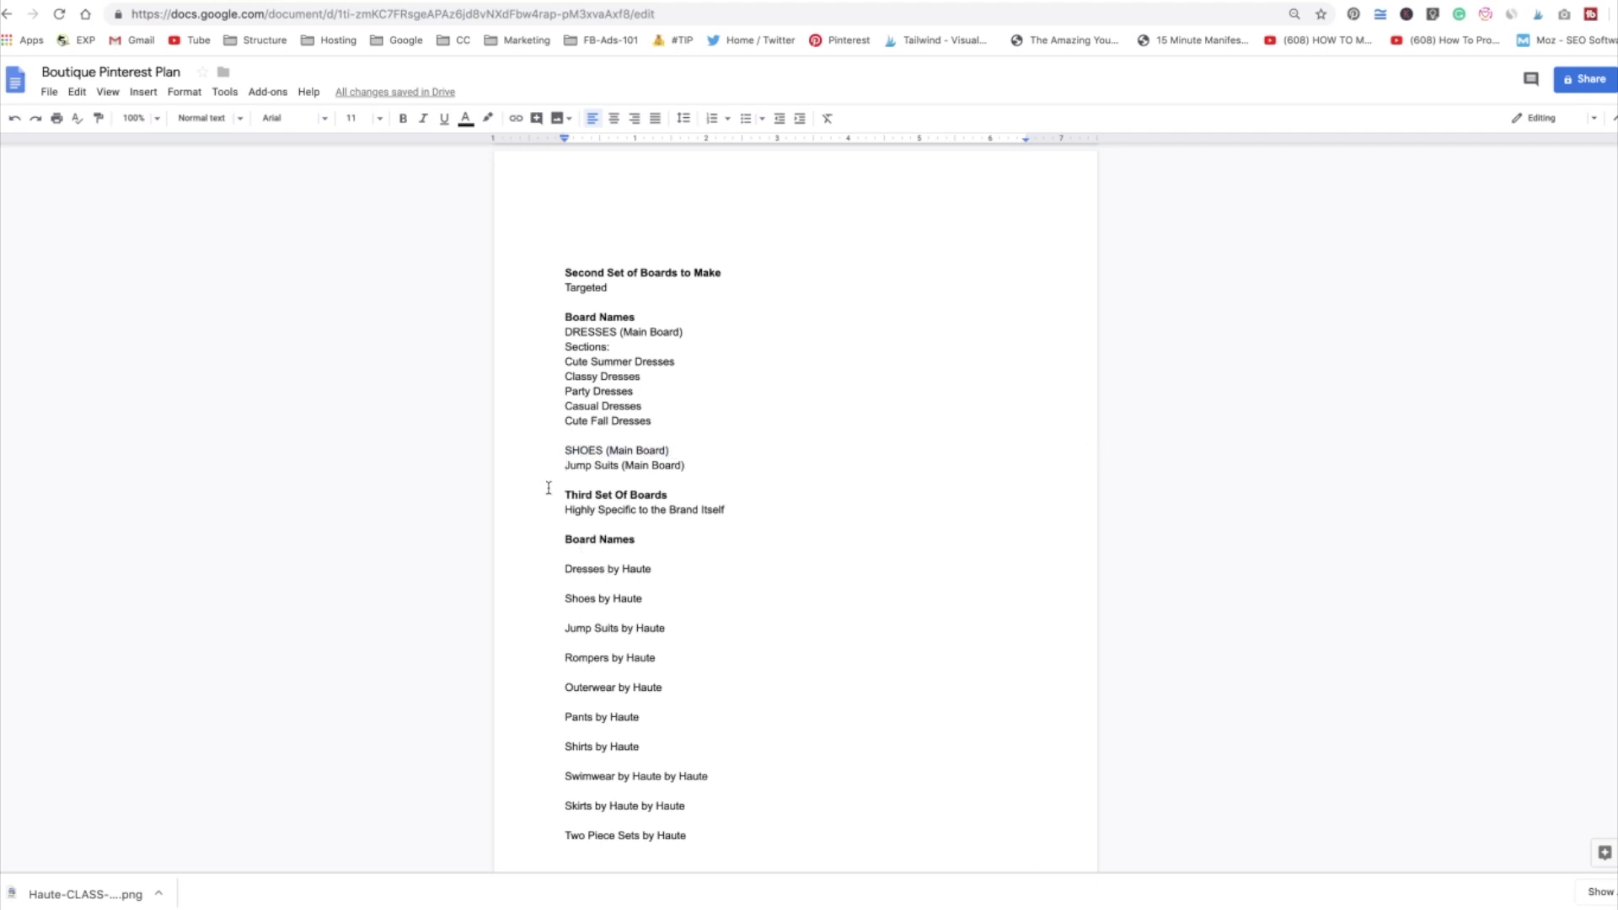
# Review the Third Set Of Boards heading and its brand-specific board names, from Dresses by Haute to Two Piece Sets by Haute
pyautogui.moveTo(549, 482); pyautogui.dragTo(687, 498)
pyautogui.click(714, 594)
pyautogui.moveTo(564, 496); pyautogui.dragTo(649, 505)
pyautogui.moveTo(553, 542); pyautogui.dragTo(736, 838)
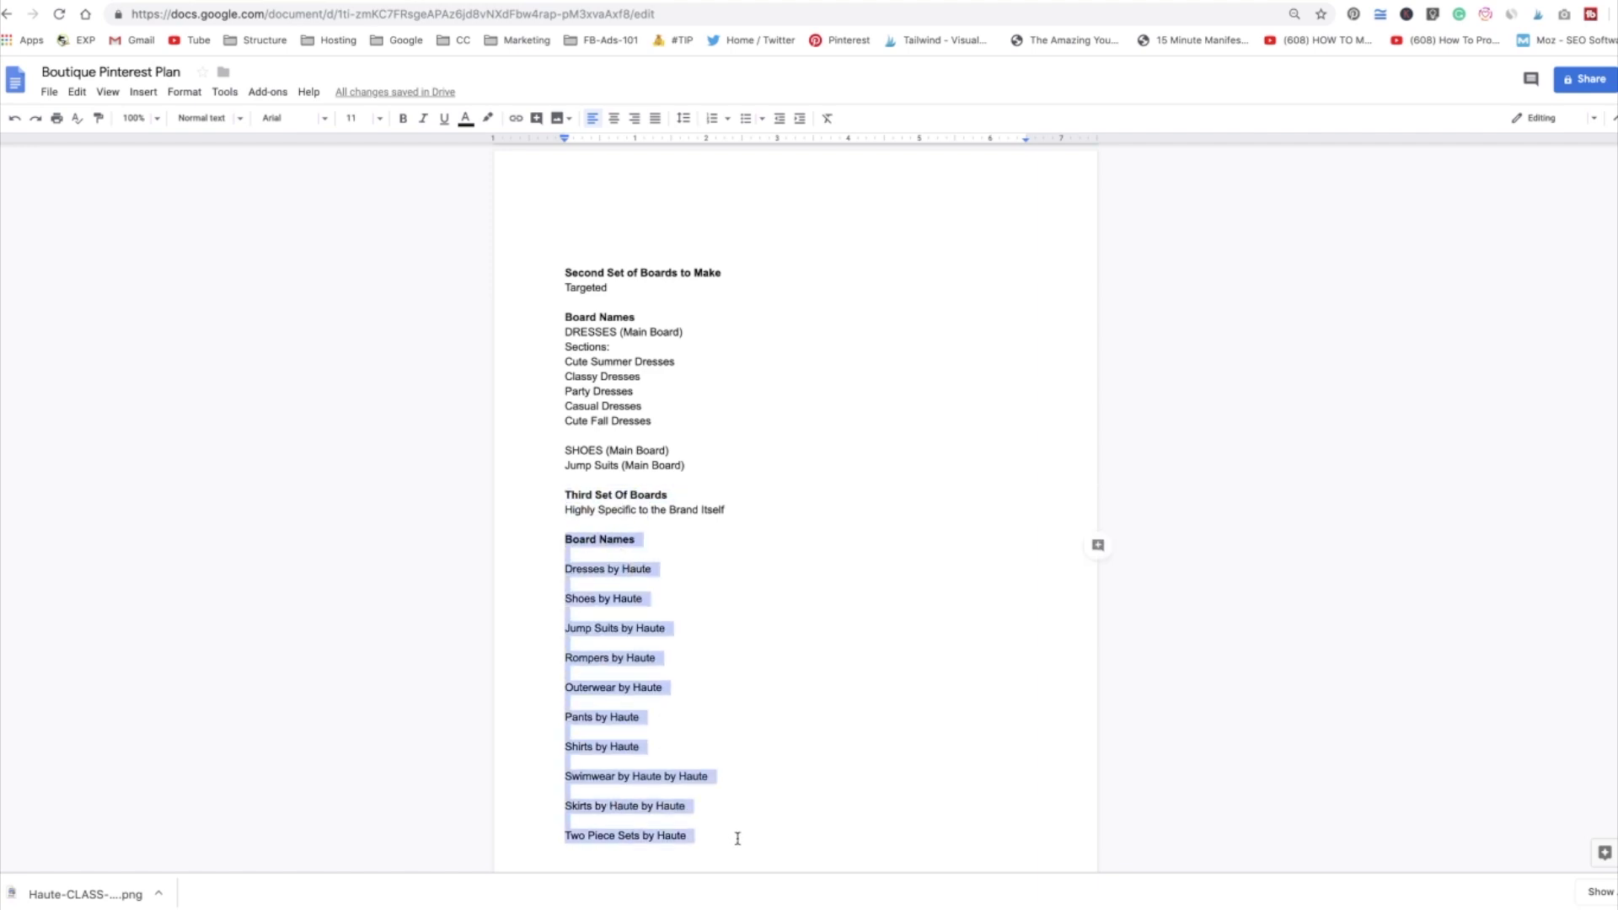
pyautogui.click(699, 643)
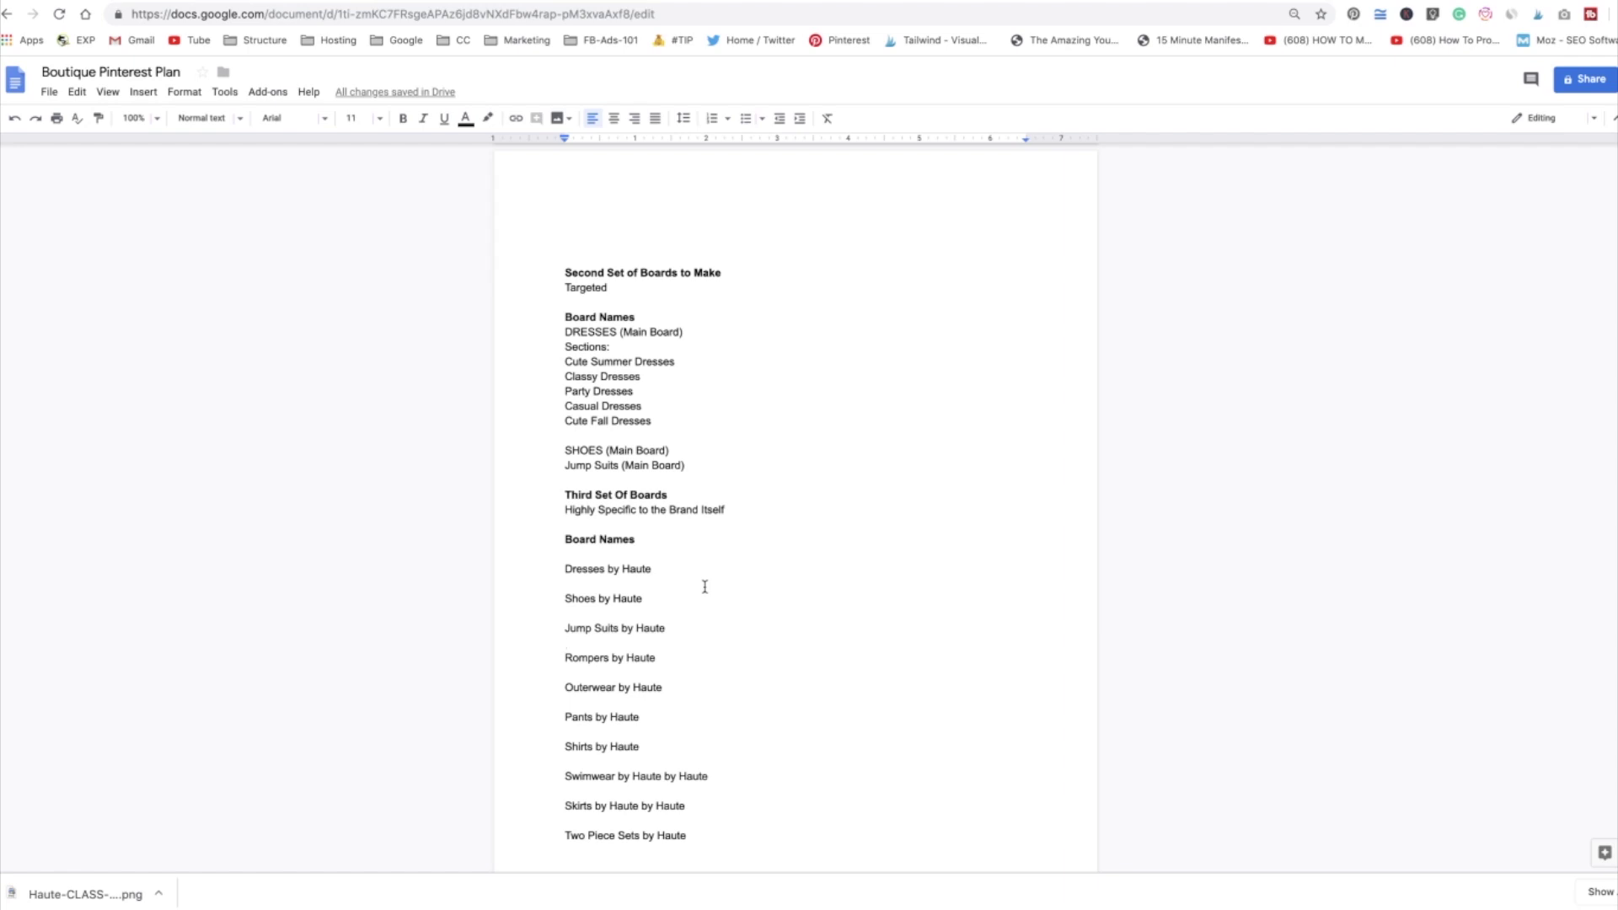
# Return to Pinterest, show the profile's boards, and check the Skincare Tips board's edit settings, closing them without changes
pyautogui.hotkey('ctrl', 'Right')
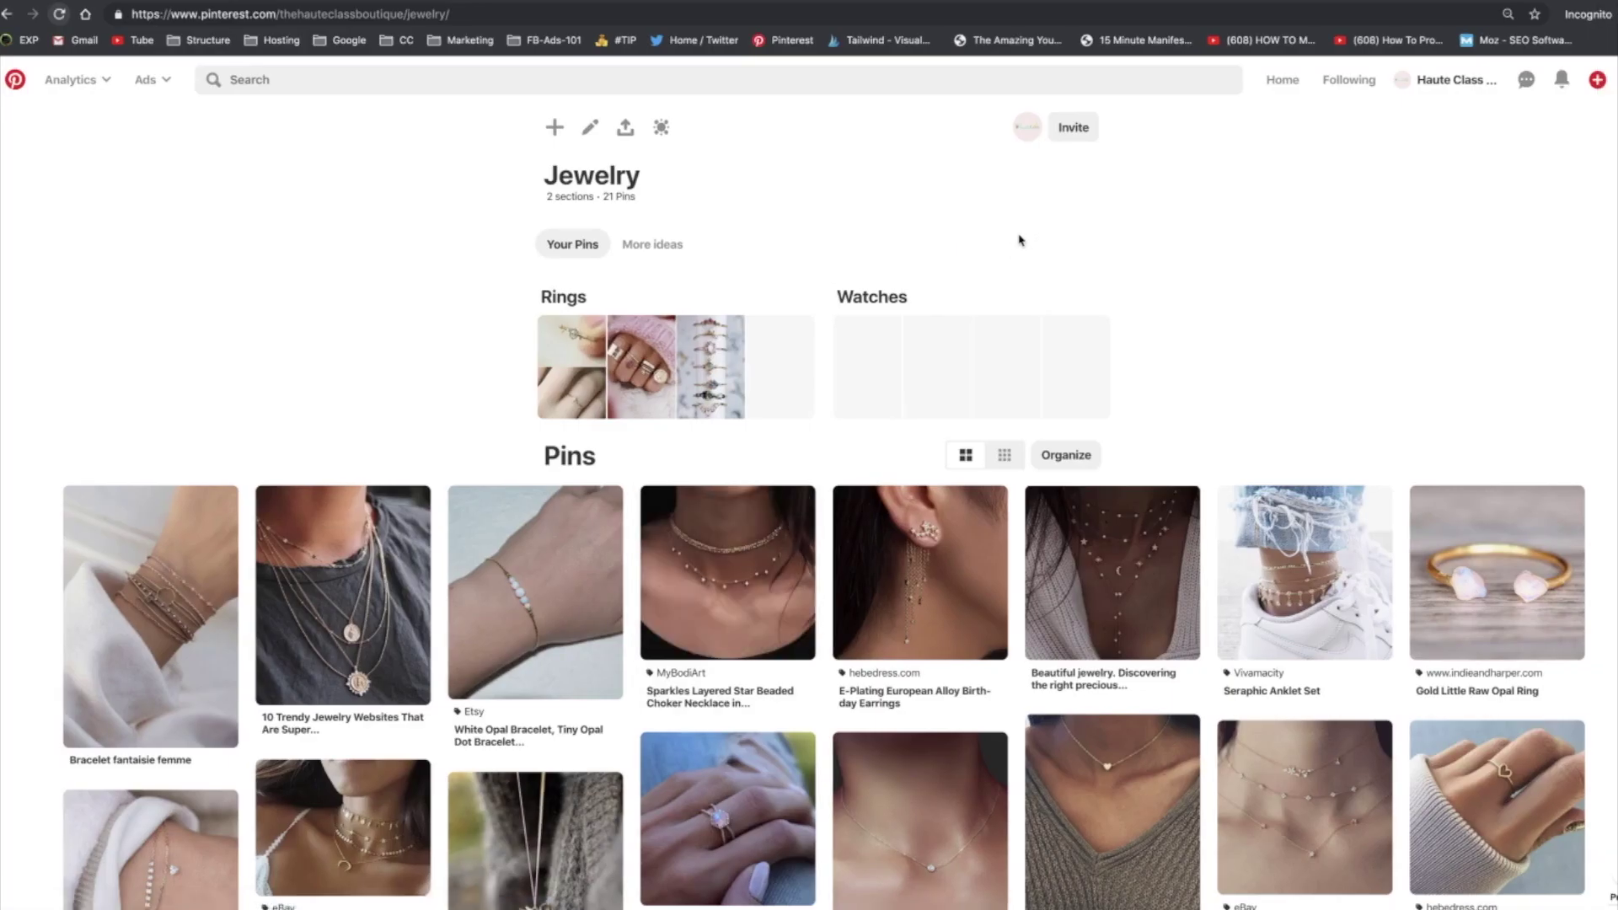
pyautogui.click(1453, 85)
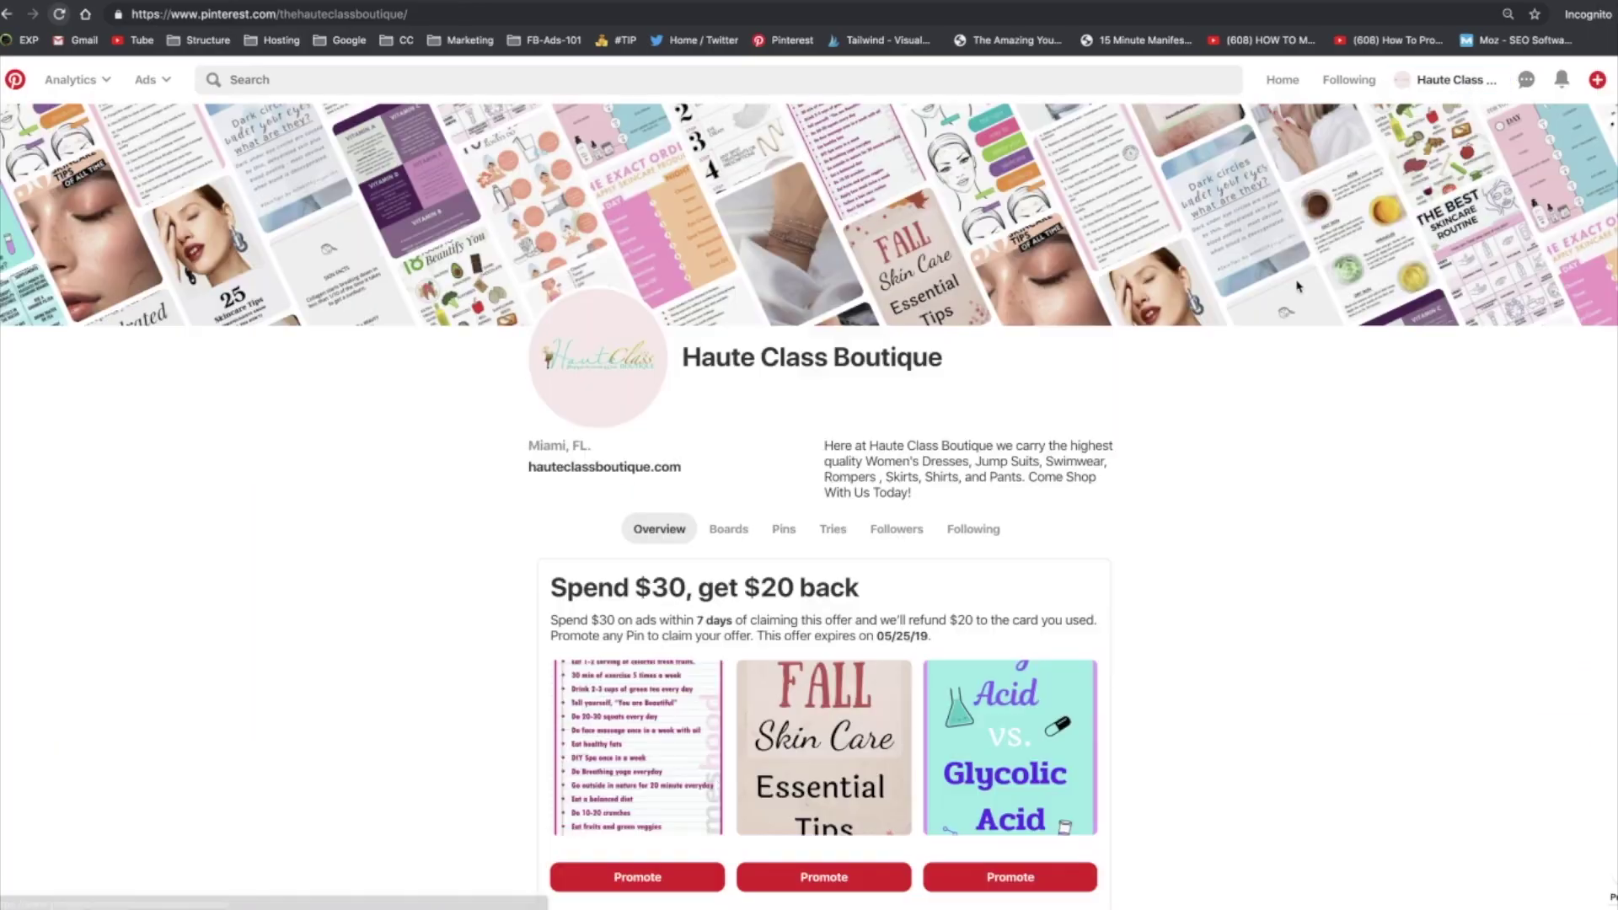
pyautogui.click(714, 536)
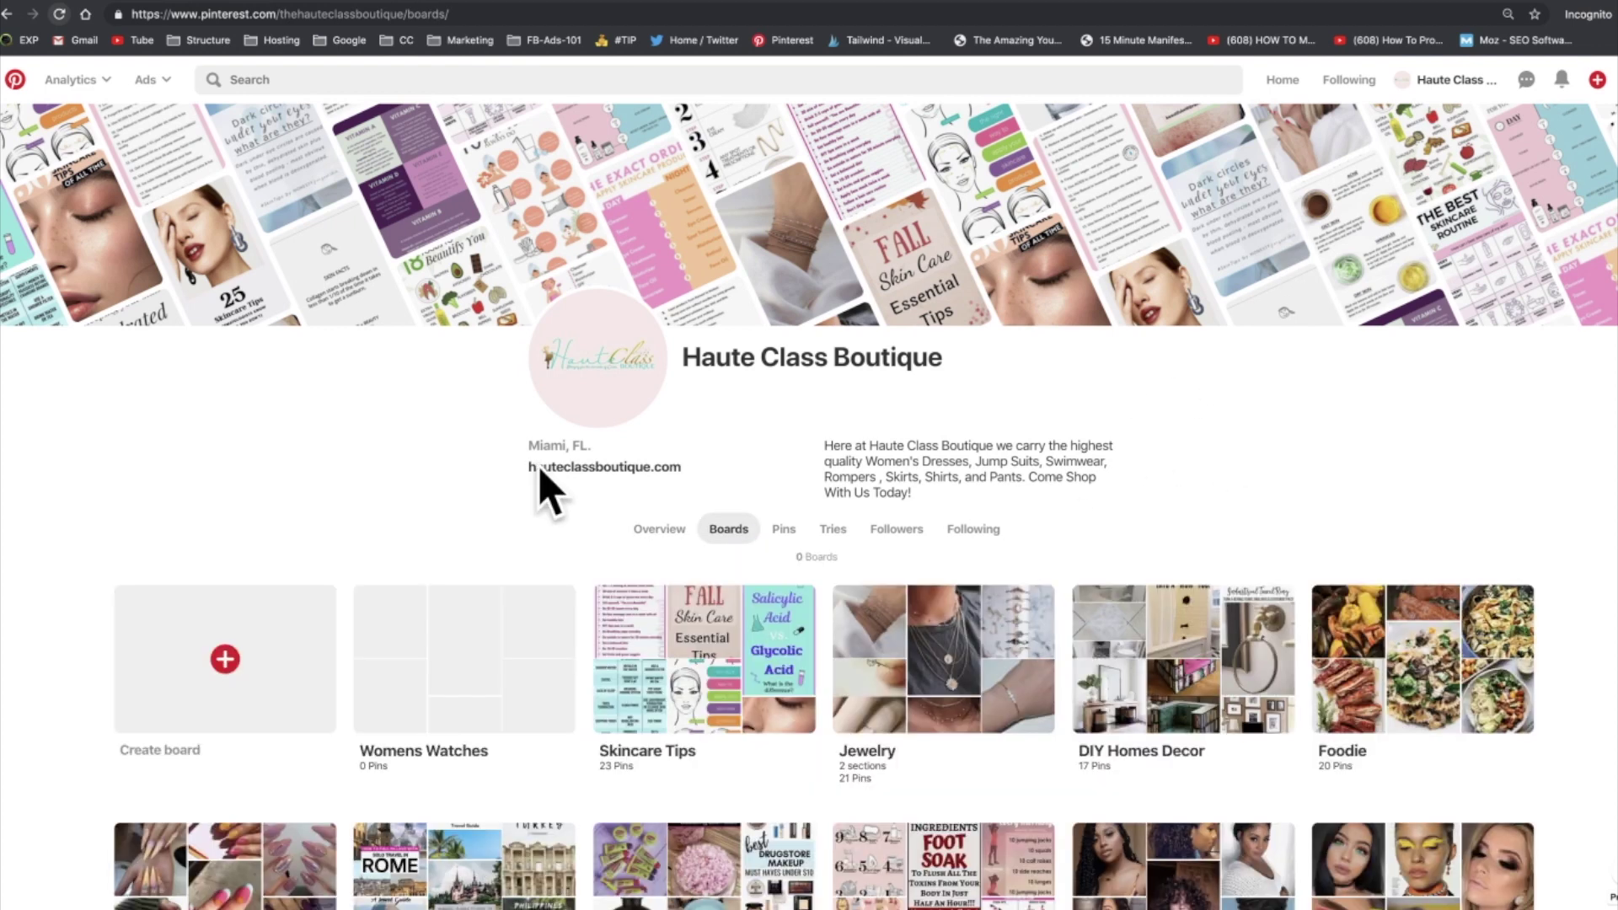
pyautogui.scroll(-3, 447, 465)
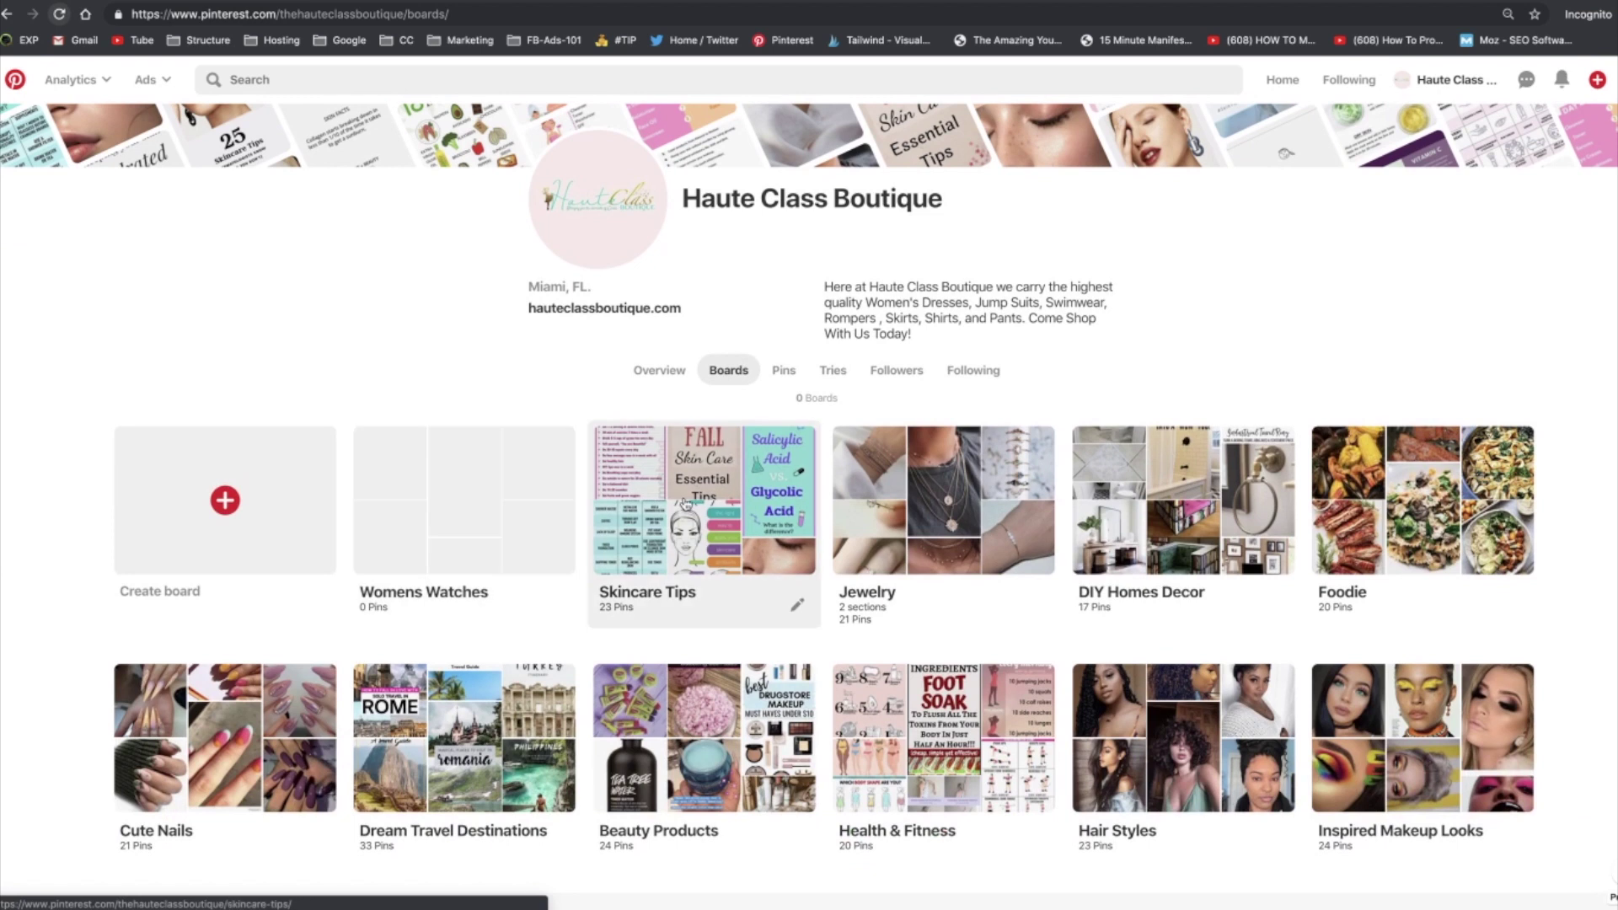
pyautogui.click(800, 606)
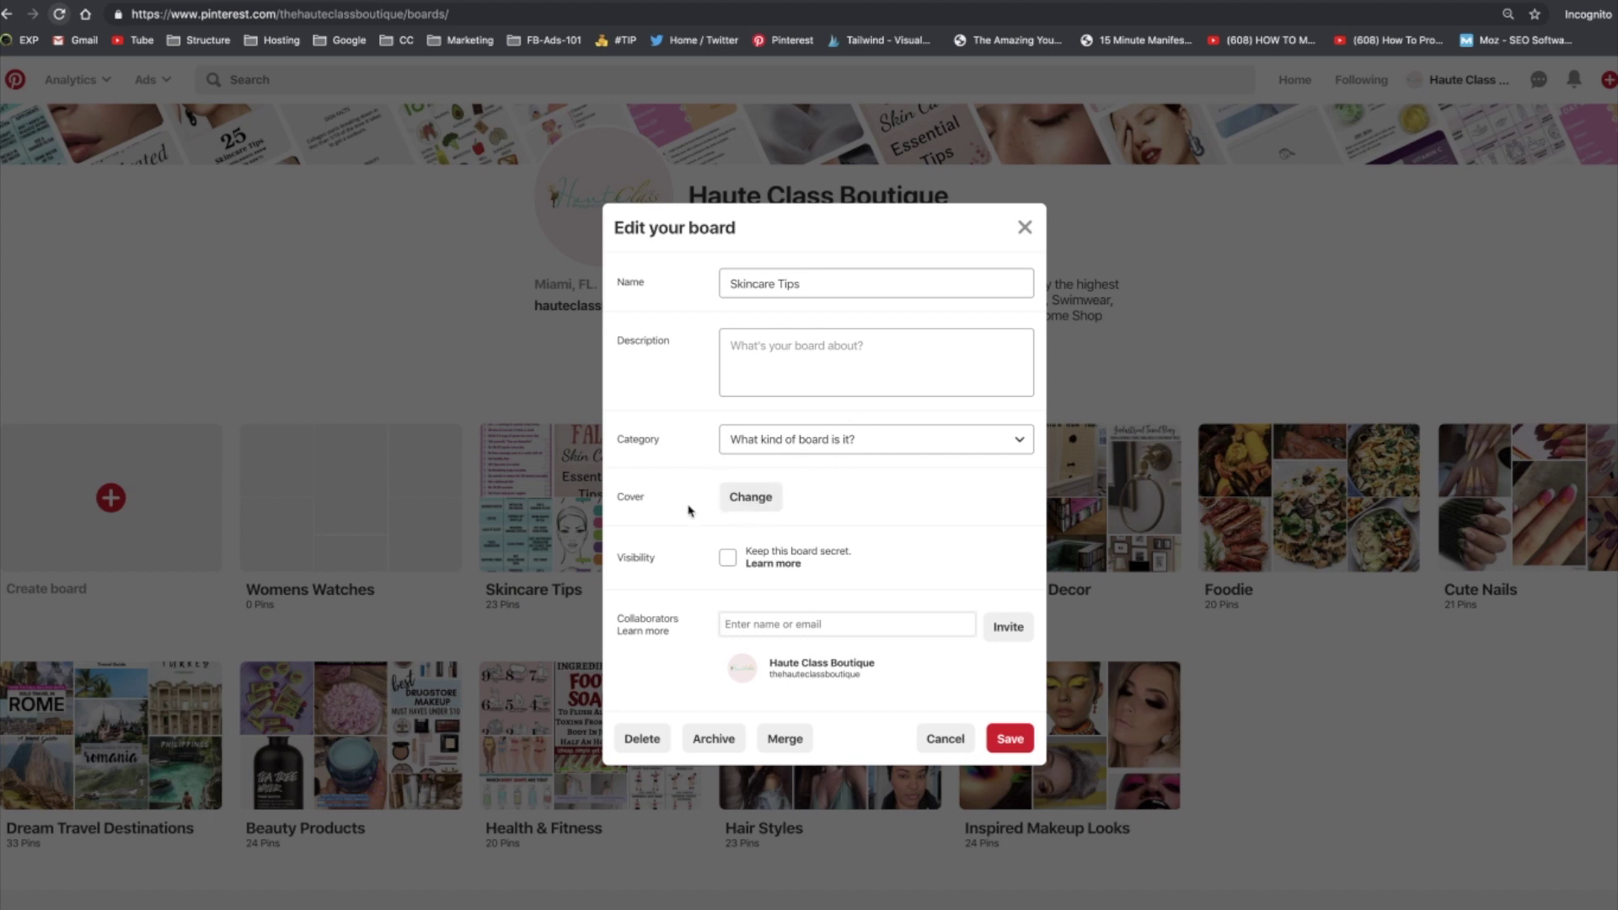
pyautogui.click(945, 739)
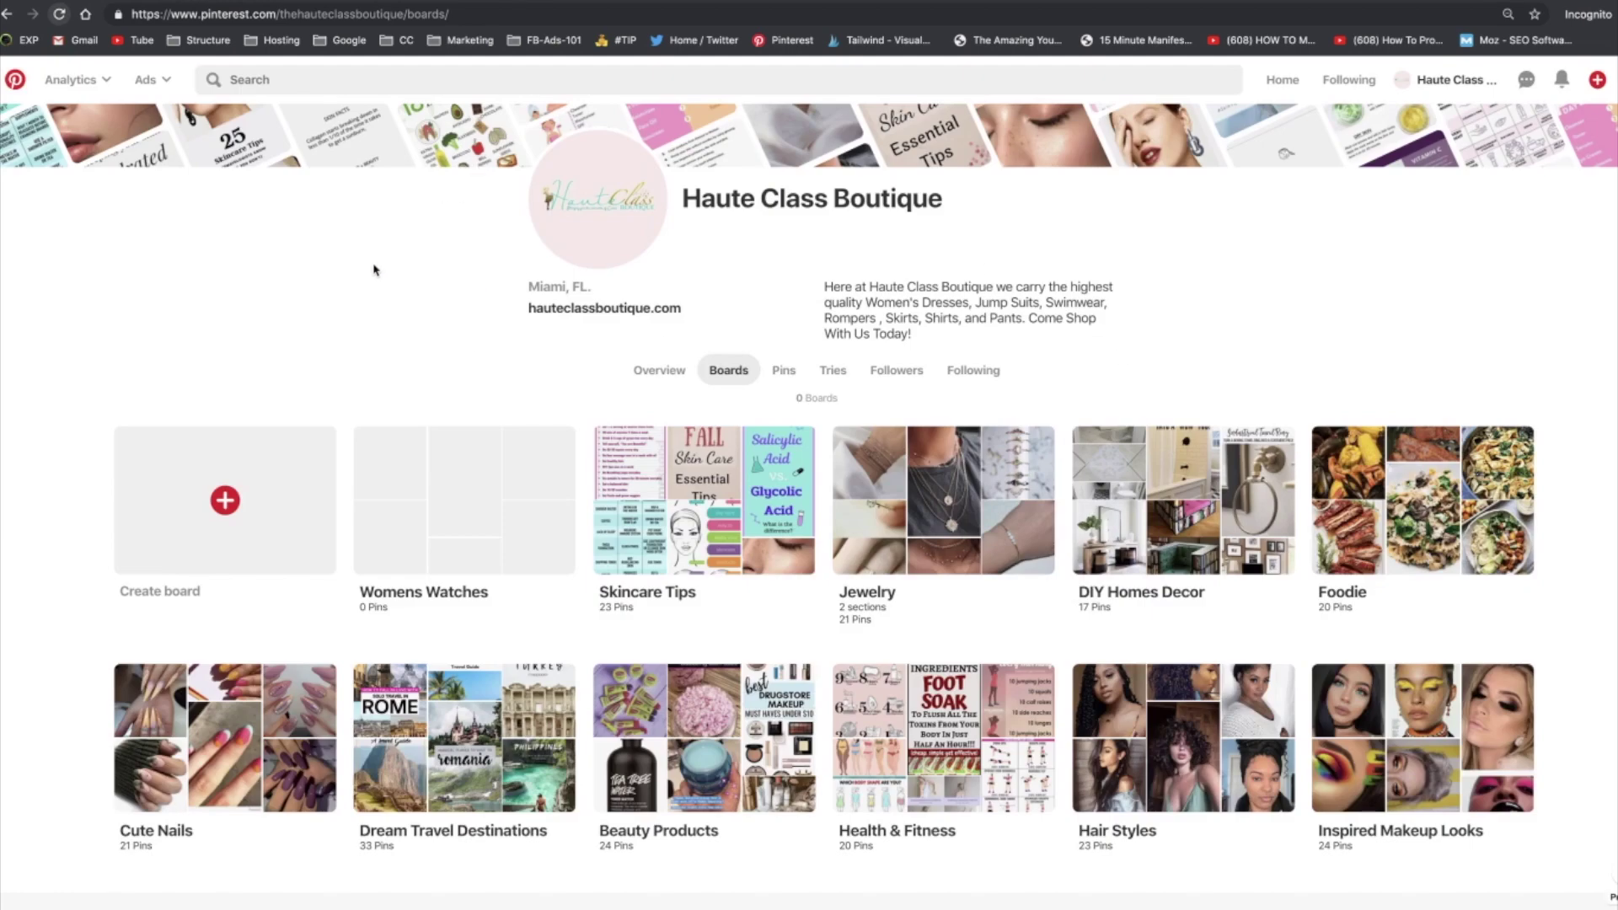
# Check the board plan in Google Docs again, then look over the boards on the Pinterest profile
pyautogui.press('super+grave')
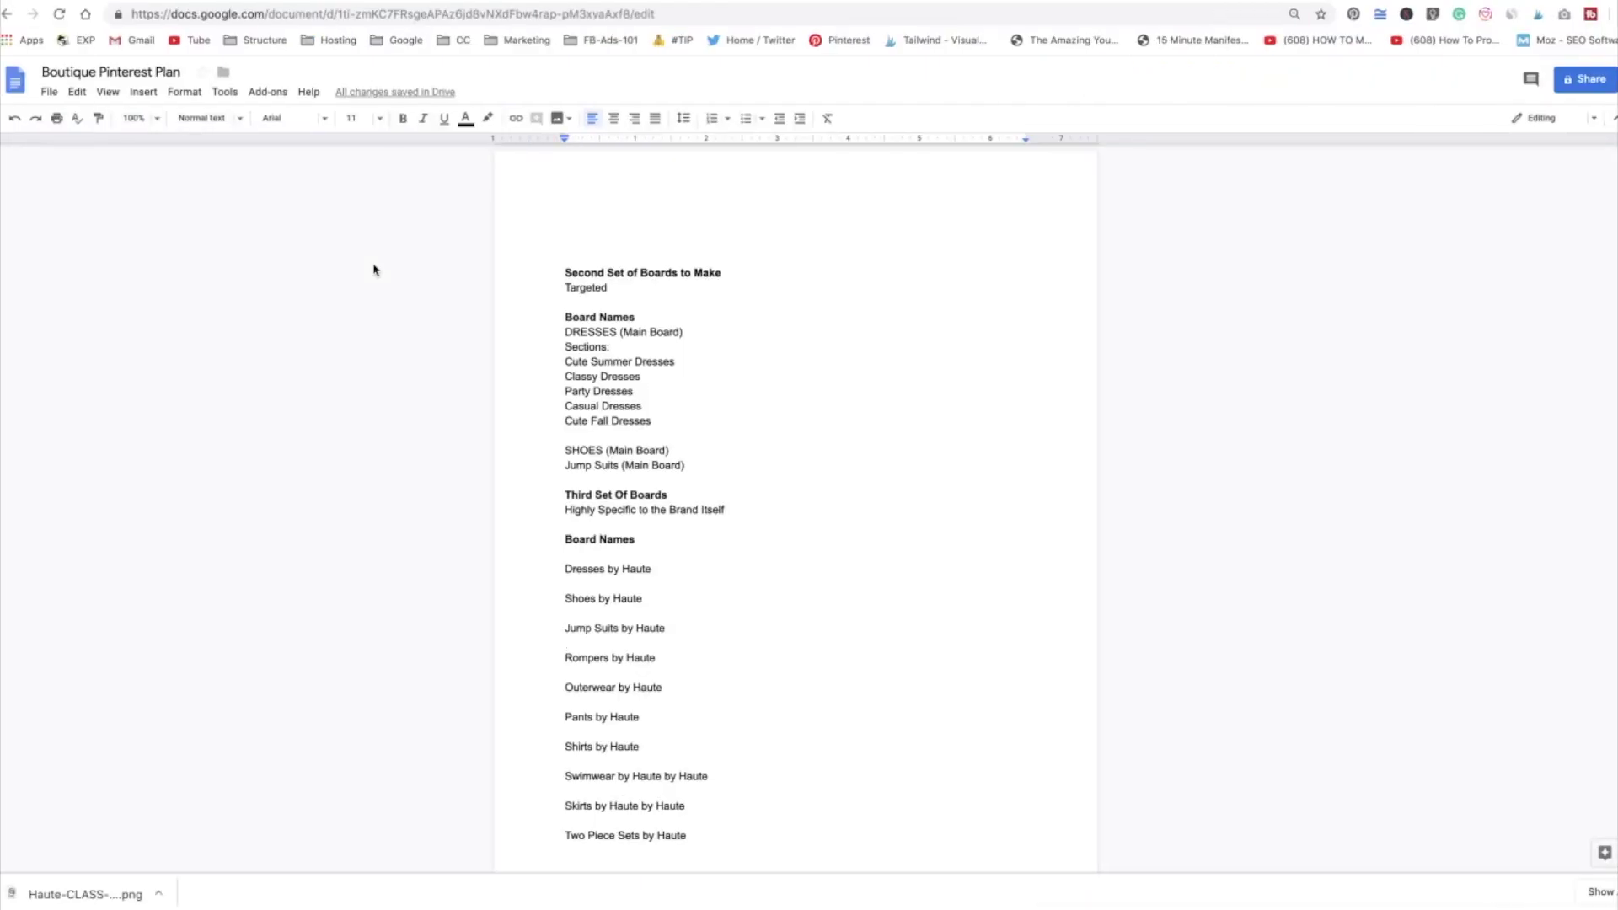
pyautogui.press('super+grave')
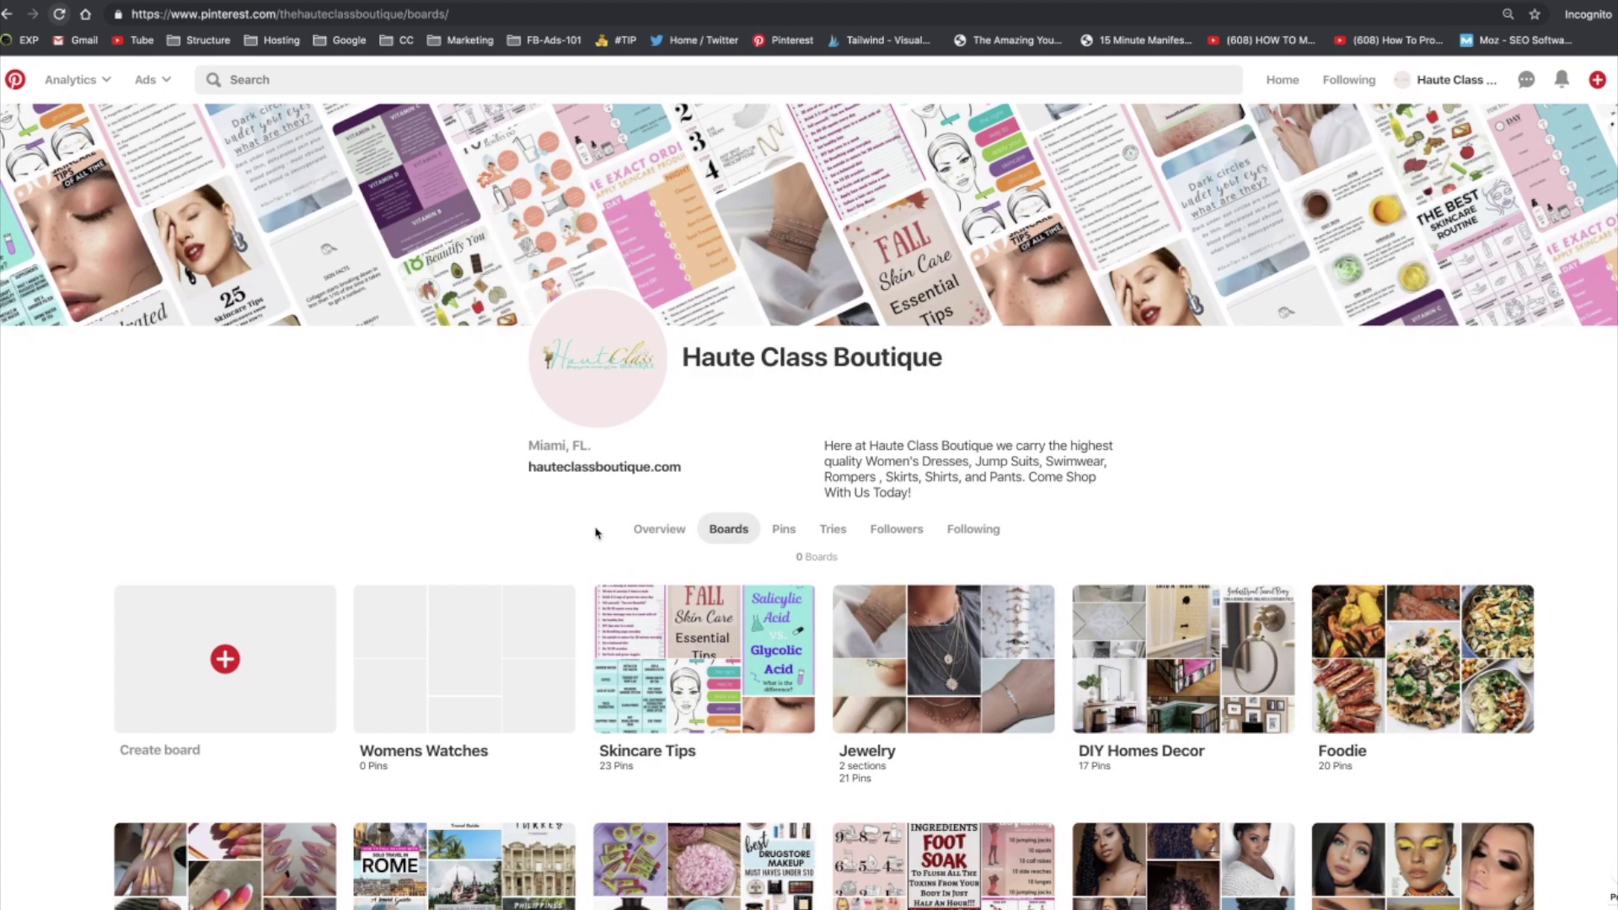
pyautogui.scroll(-3, 582, 530)
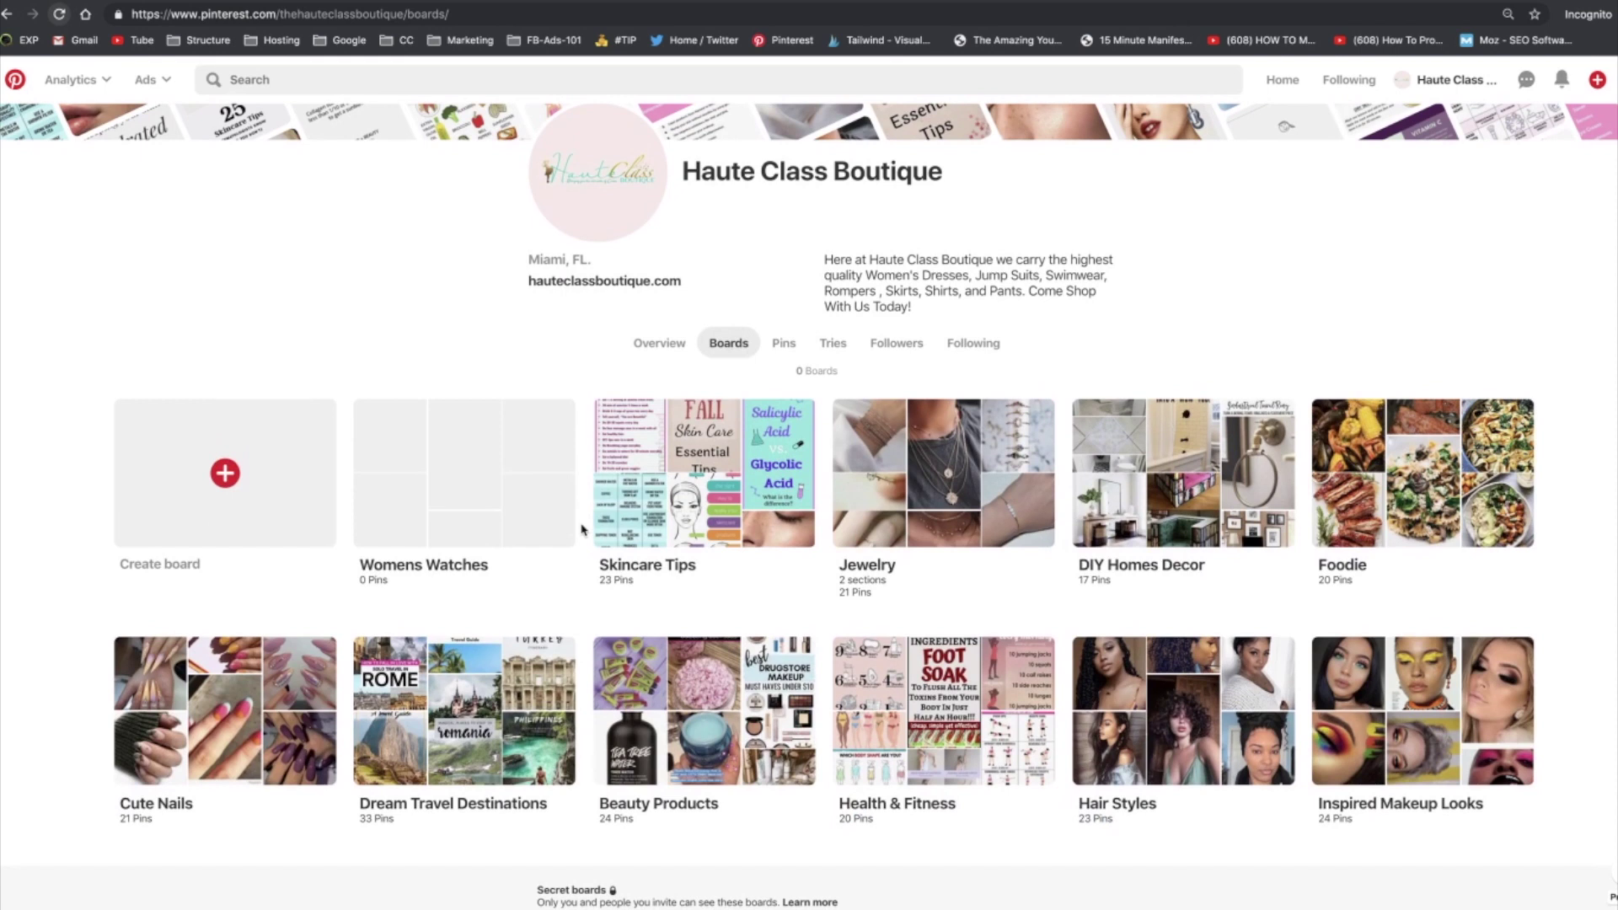
pyautogui.scroll(3, 581, 529)
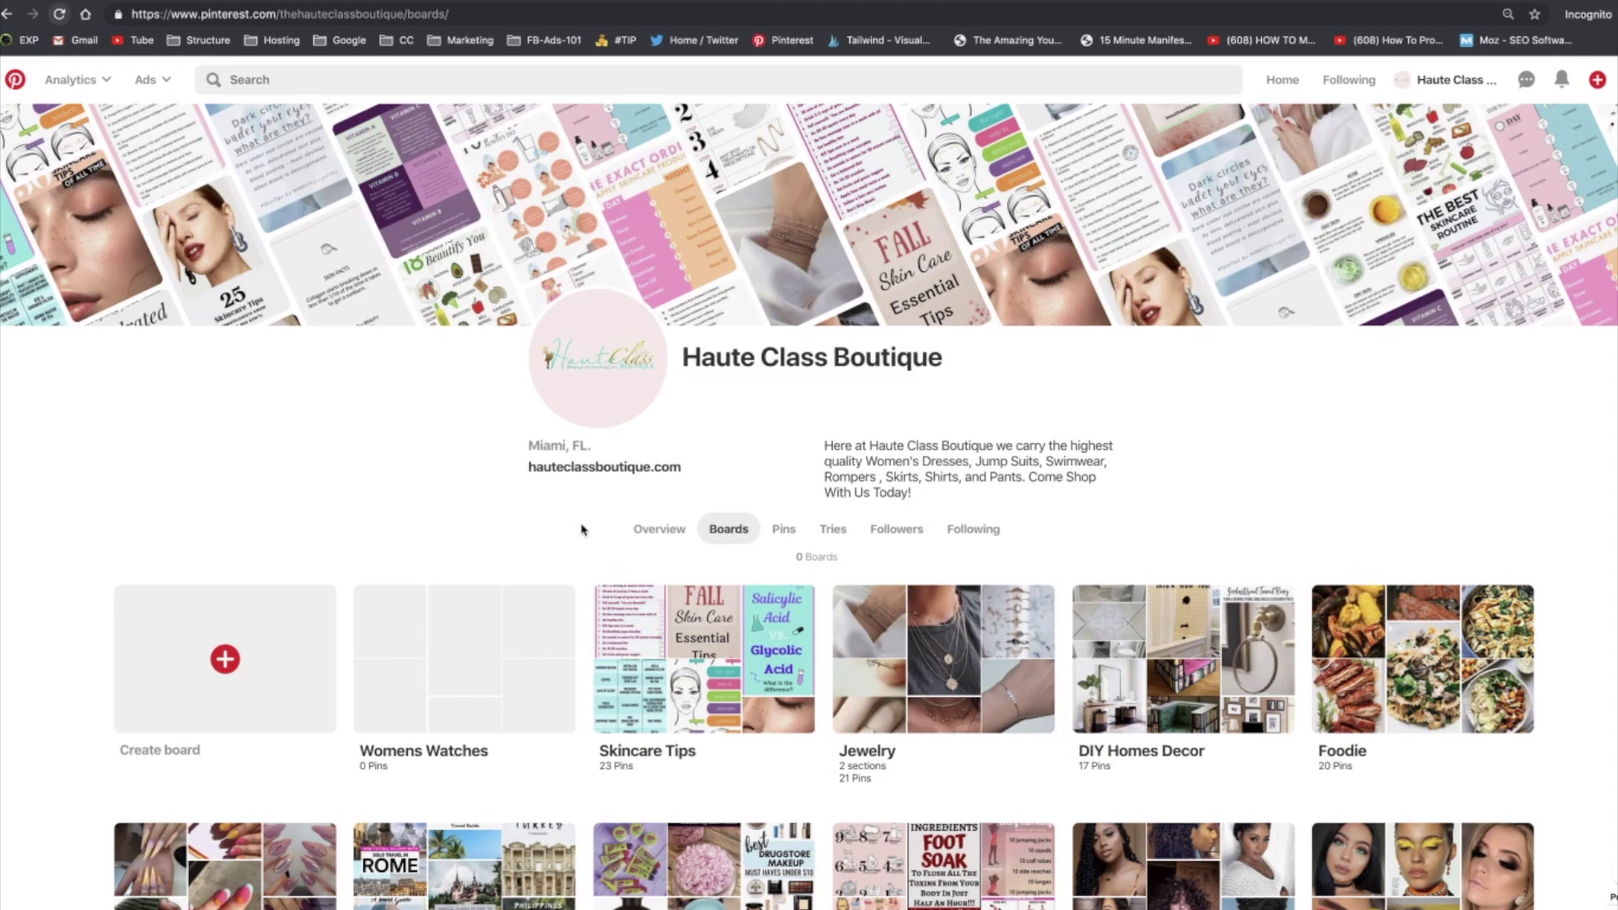
# Switch to Google Docs and review the setup outline at the start of the Boutique Pinterest Plan
pyautogui.press('super+grave')
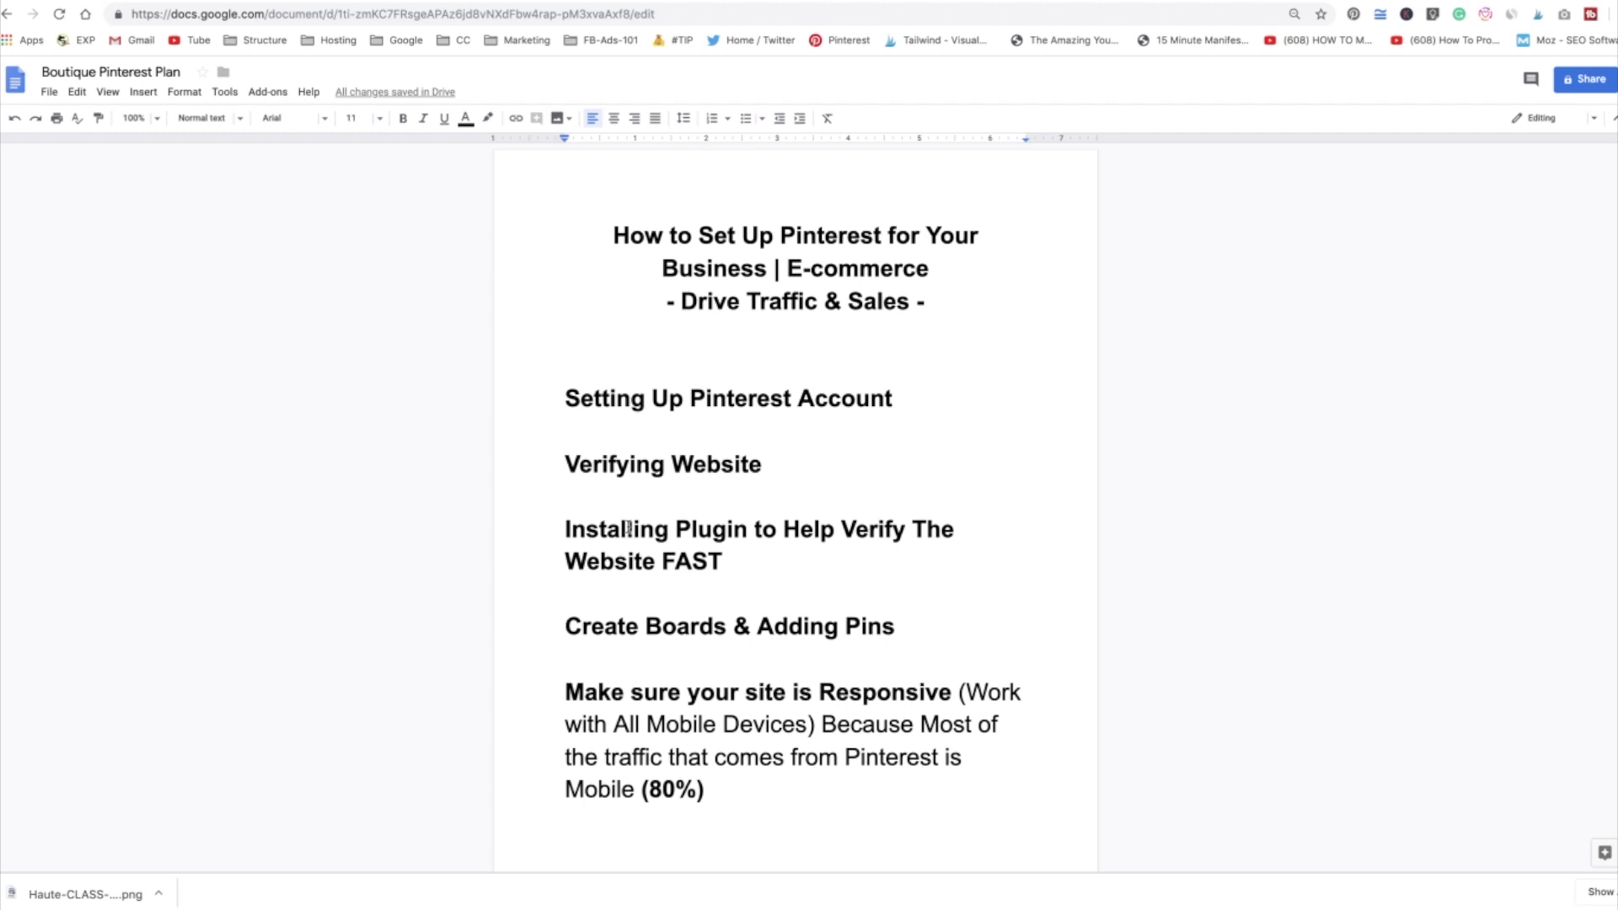
pyautogui.click(635, 492)
pyautogui.click(615, 435)
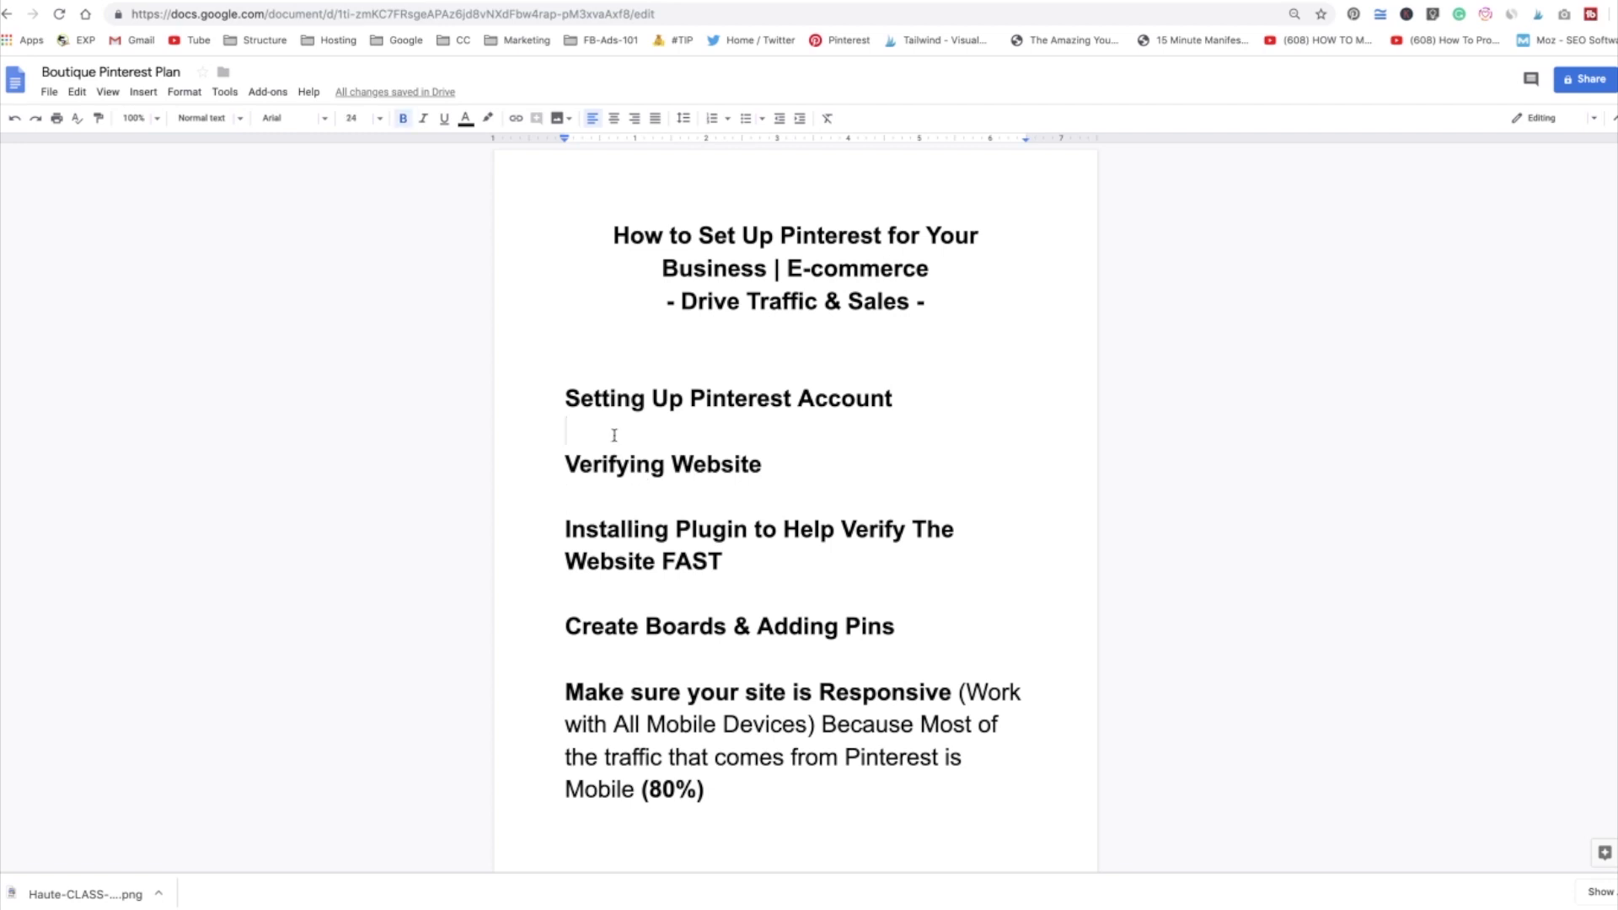